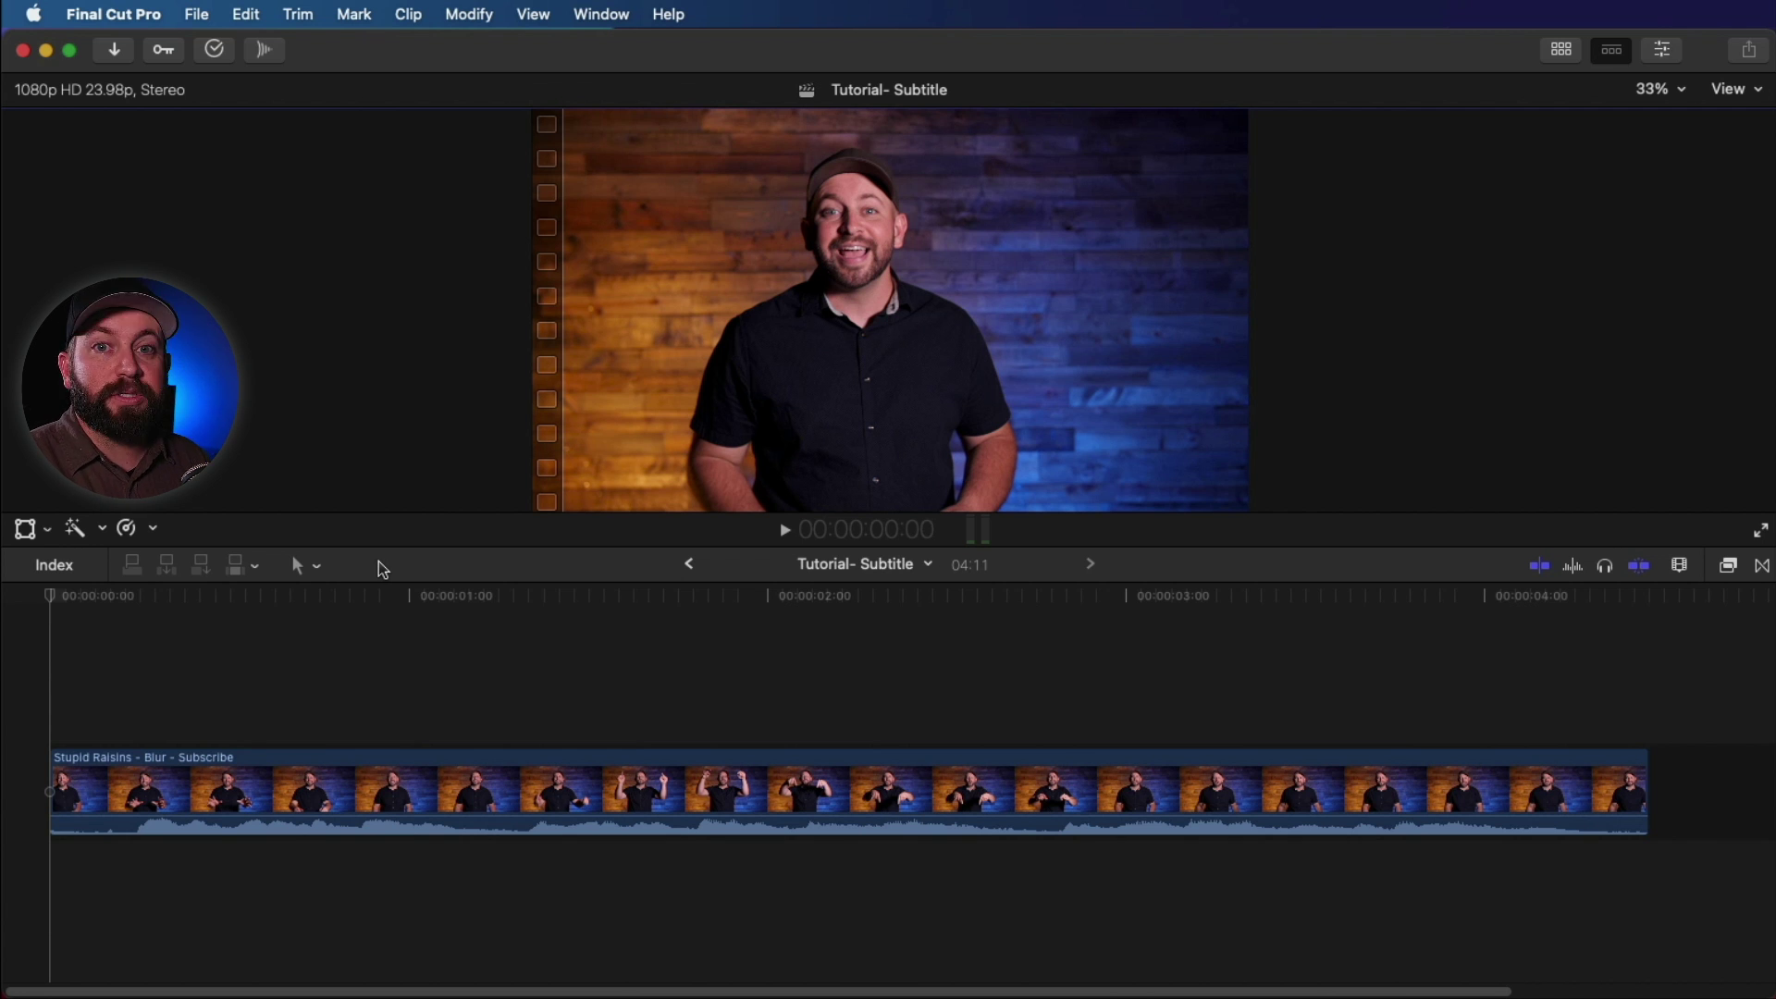
Add a CEA-608 caption role in the library's caption role settings
{"action": "left_click", "coordinate": [73, 574]}
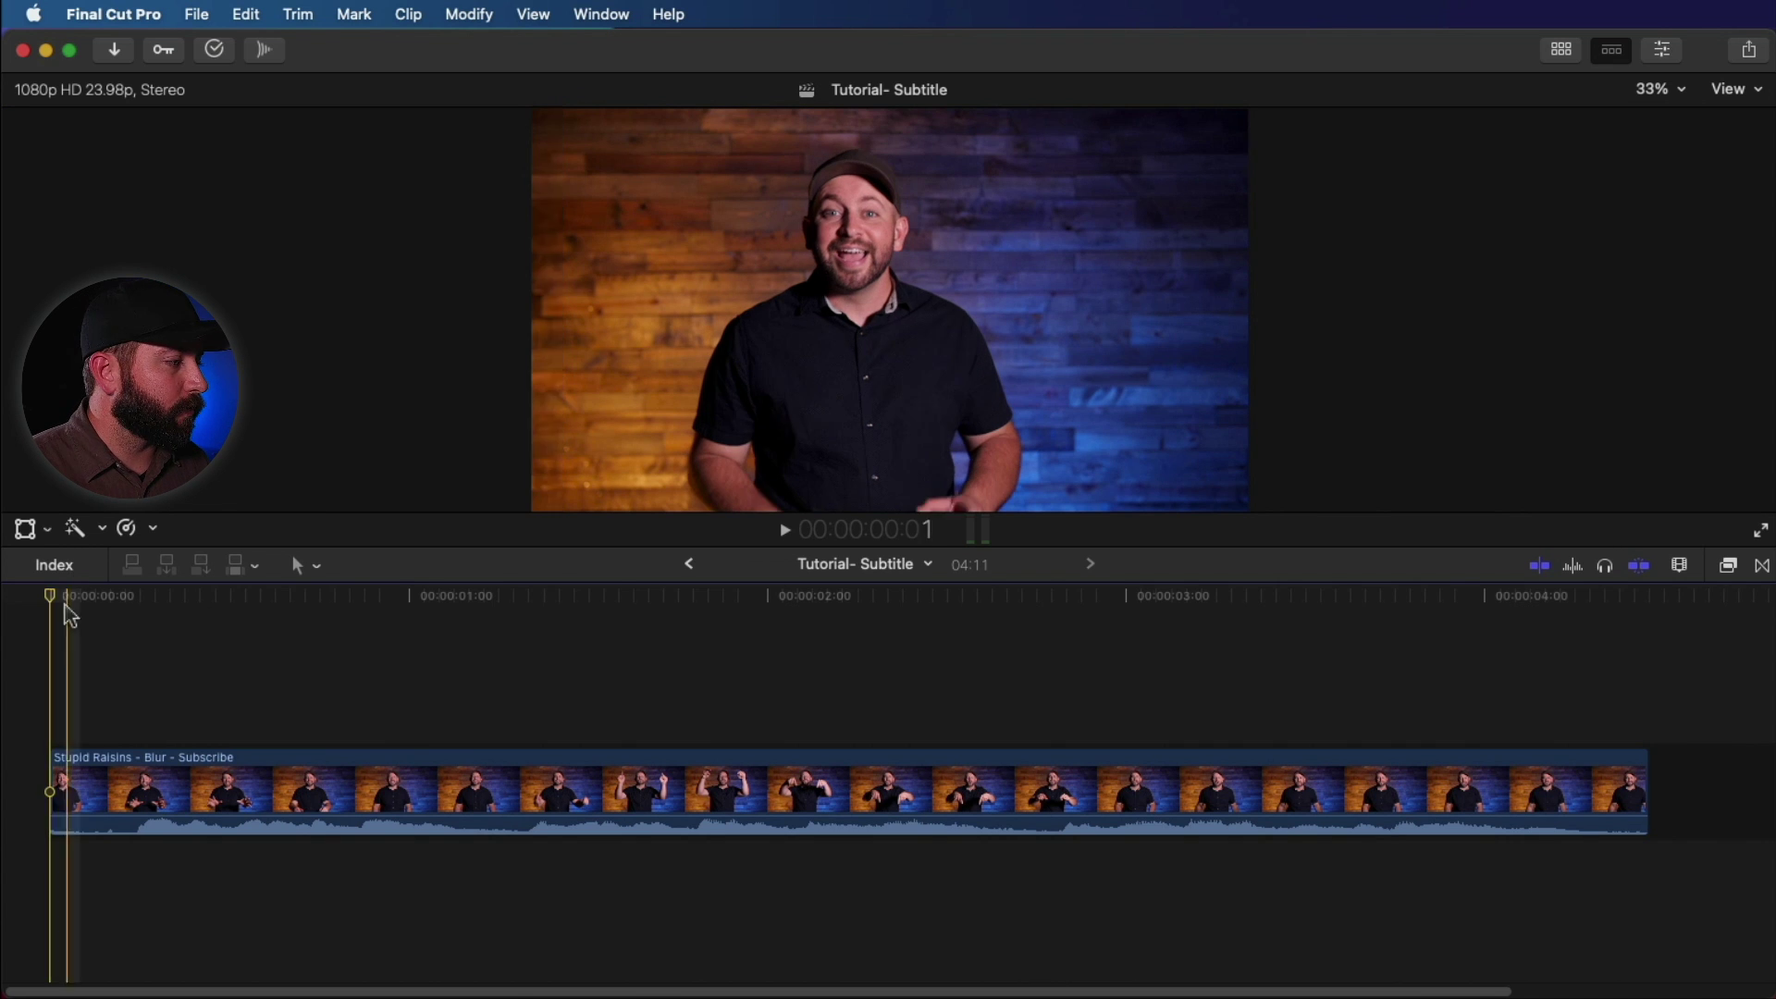
{"action": "left_click", "coordinate": [56, 566]}
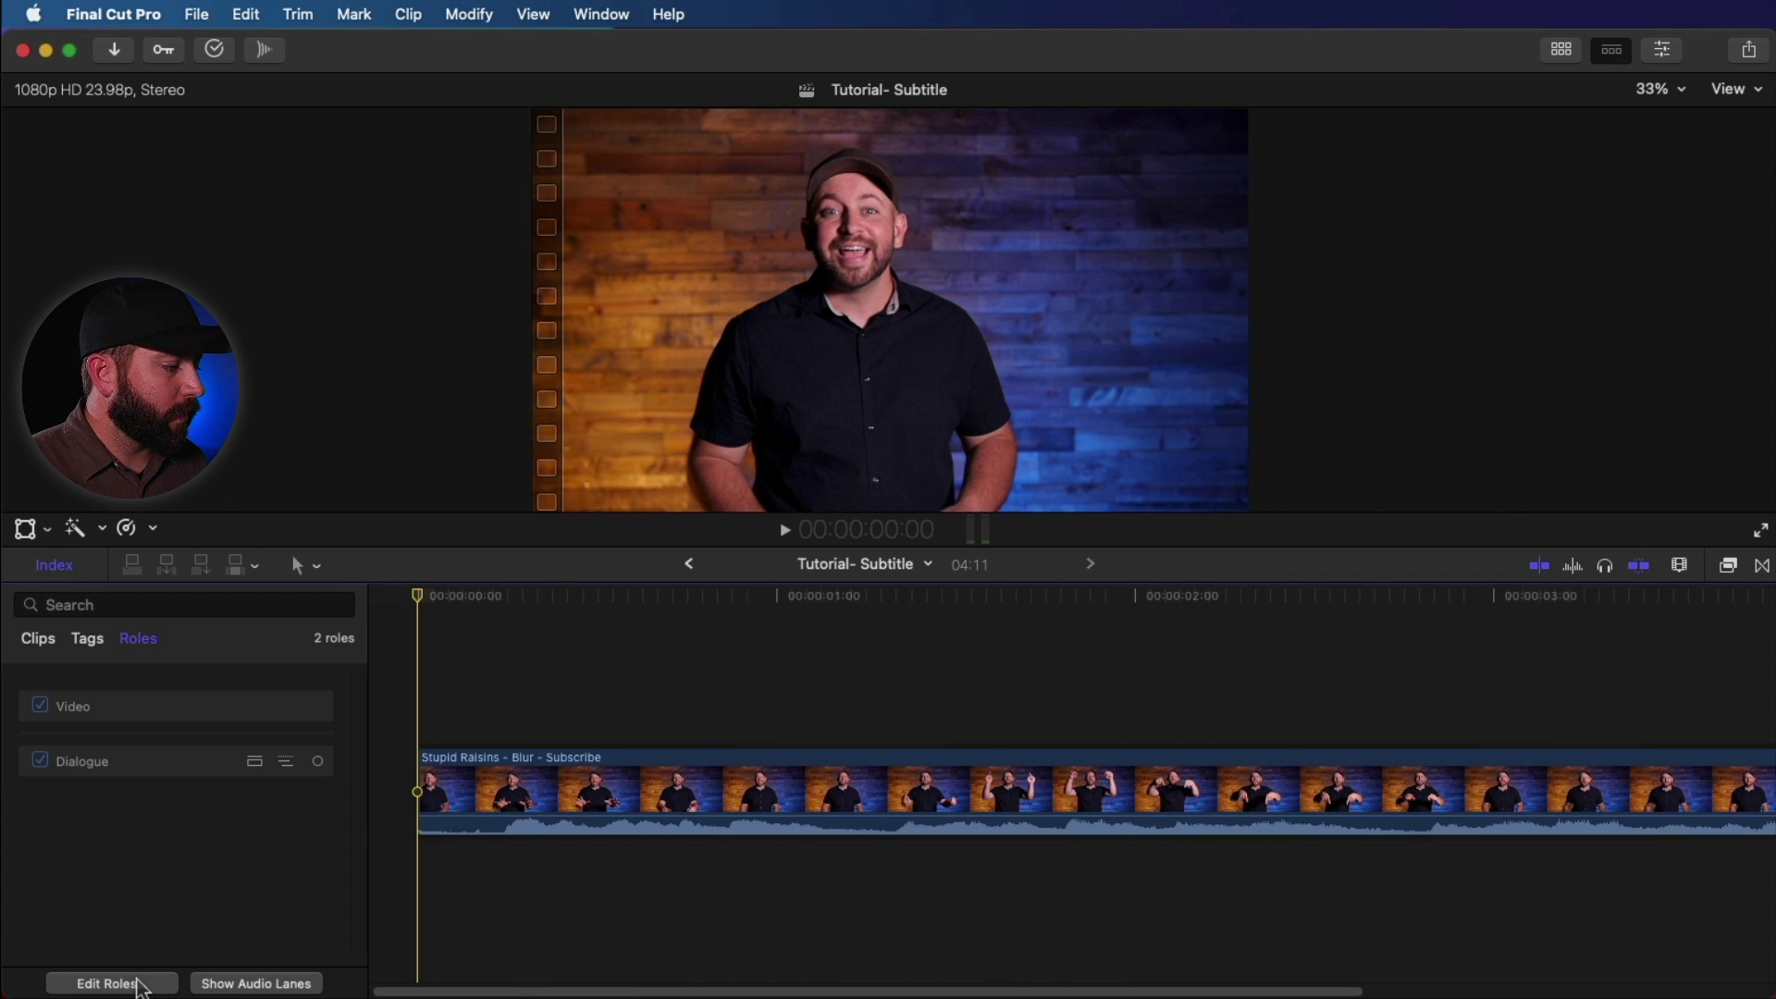
{"action": "left_click", "coordinate": [139, 985]}
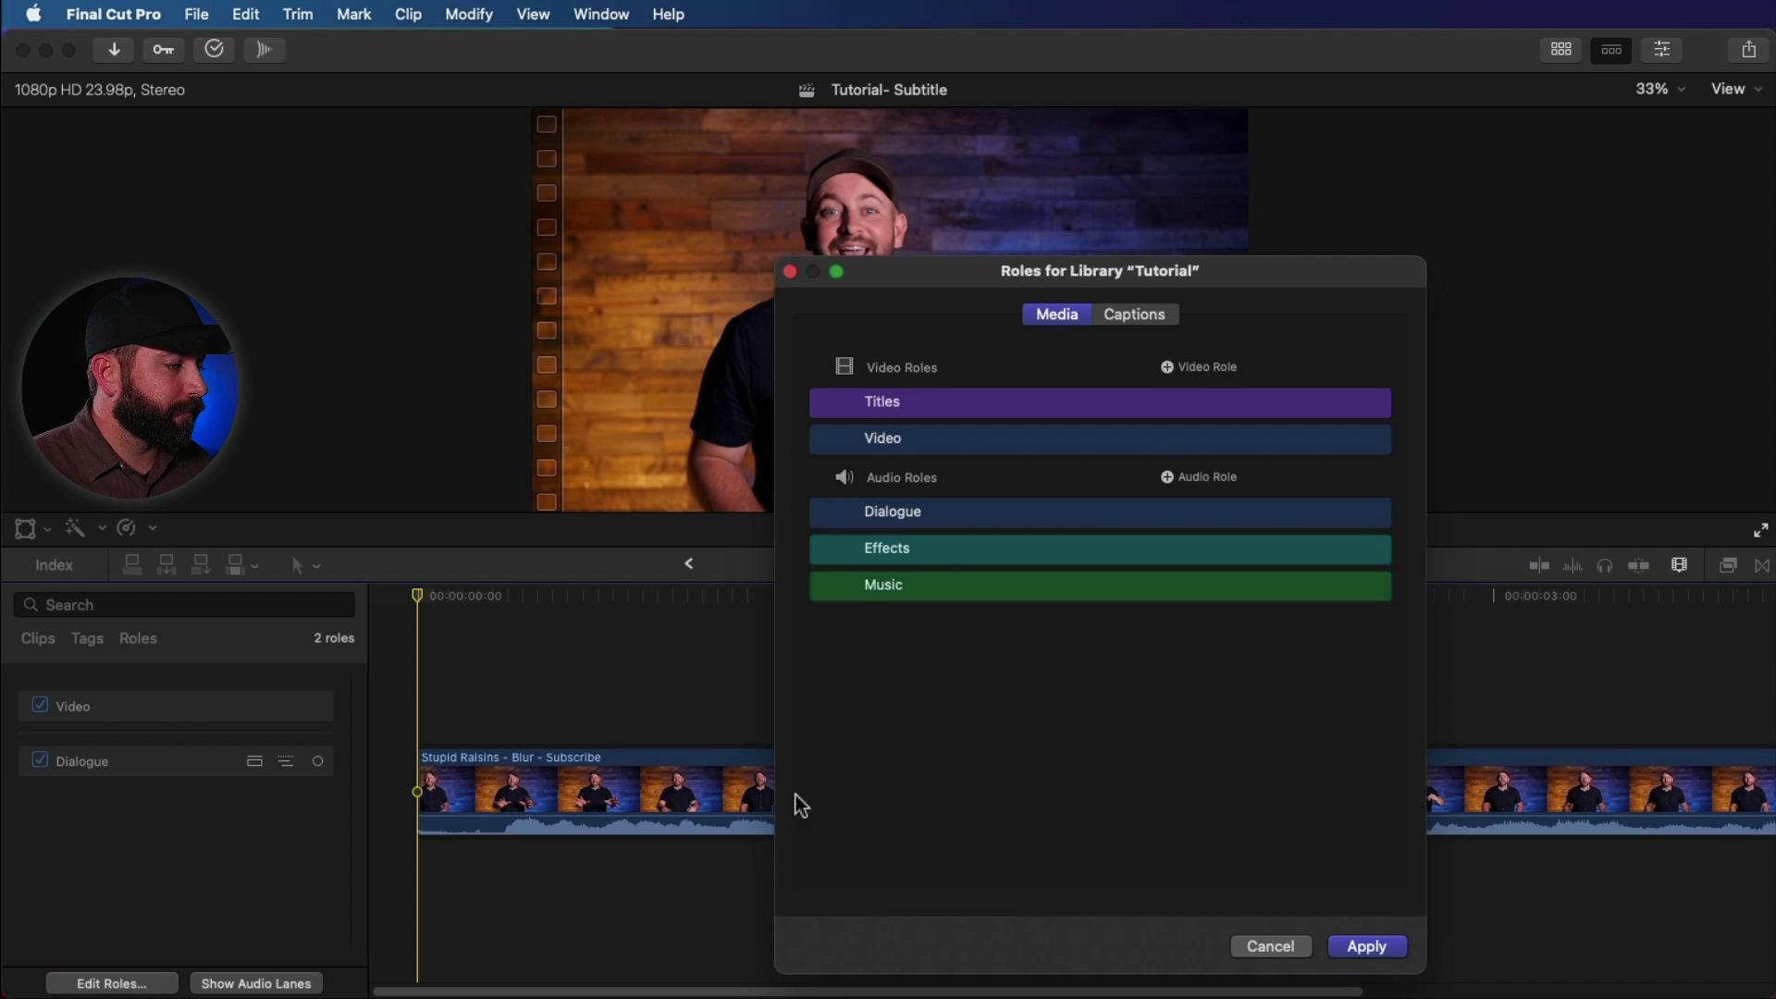
{"action": "left_click", "coordinate": [1126, 316]}
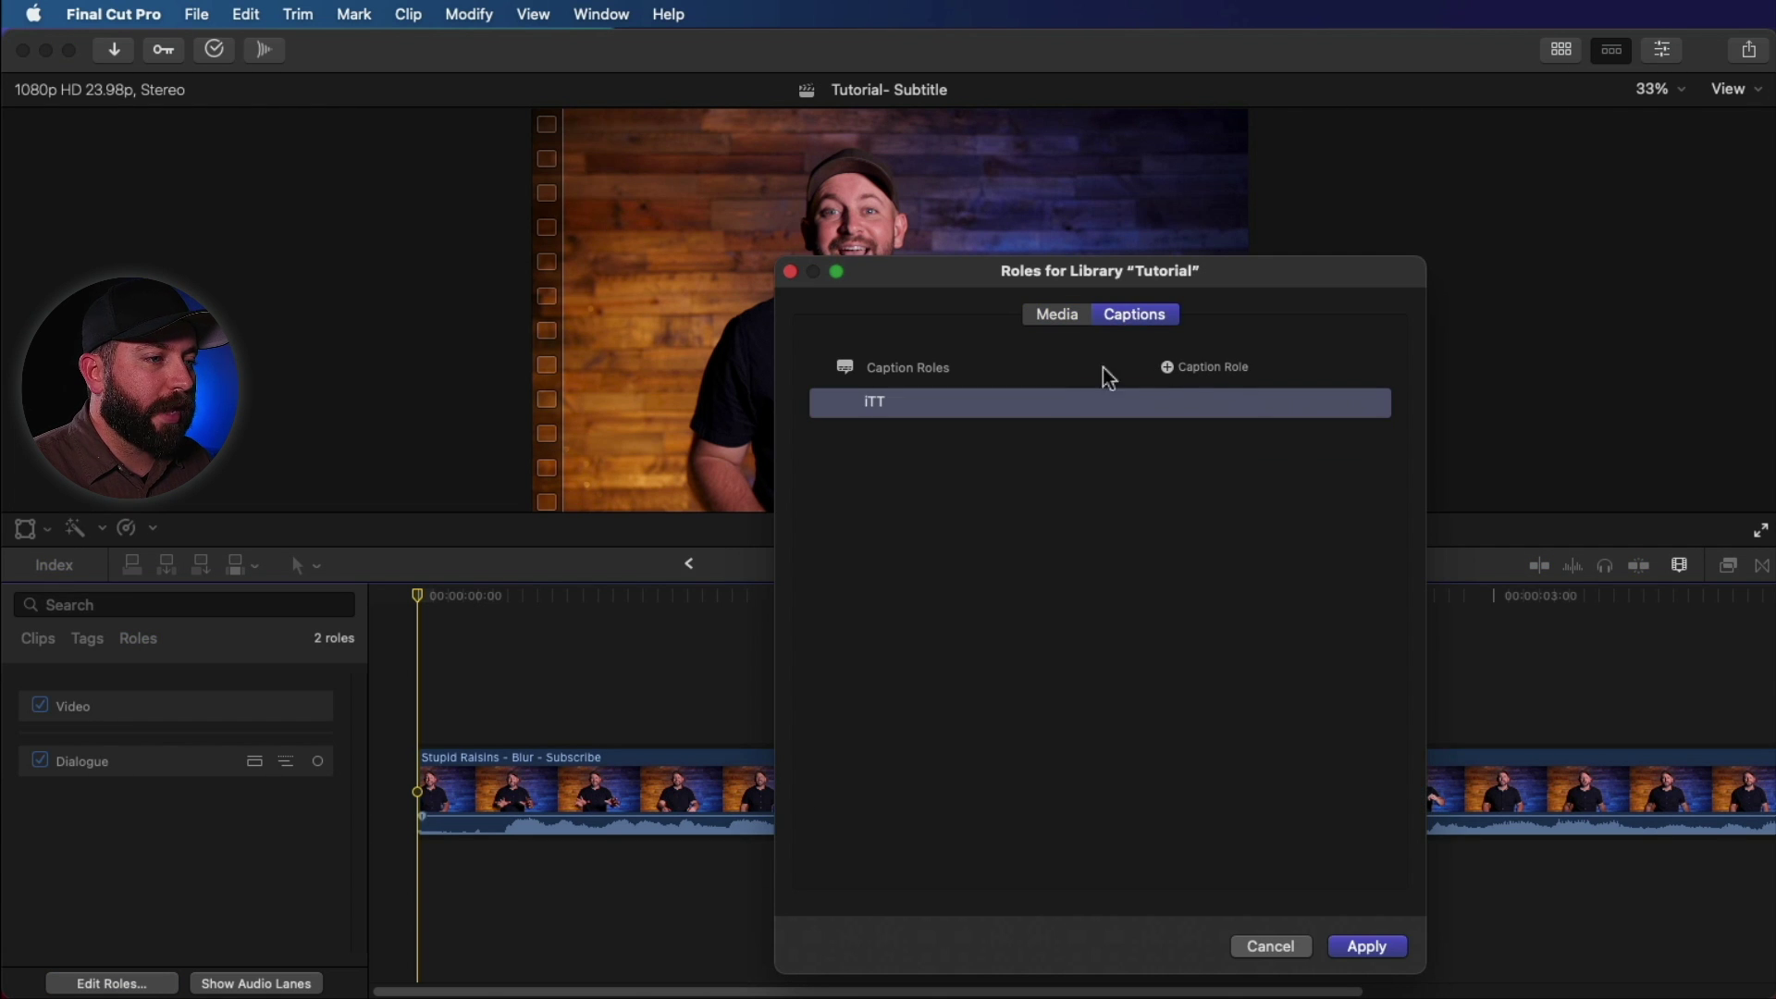
{"action": "left_click", "coordinate": [1167, 369]}
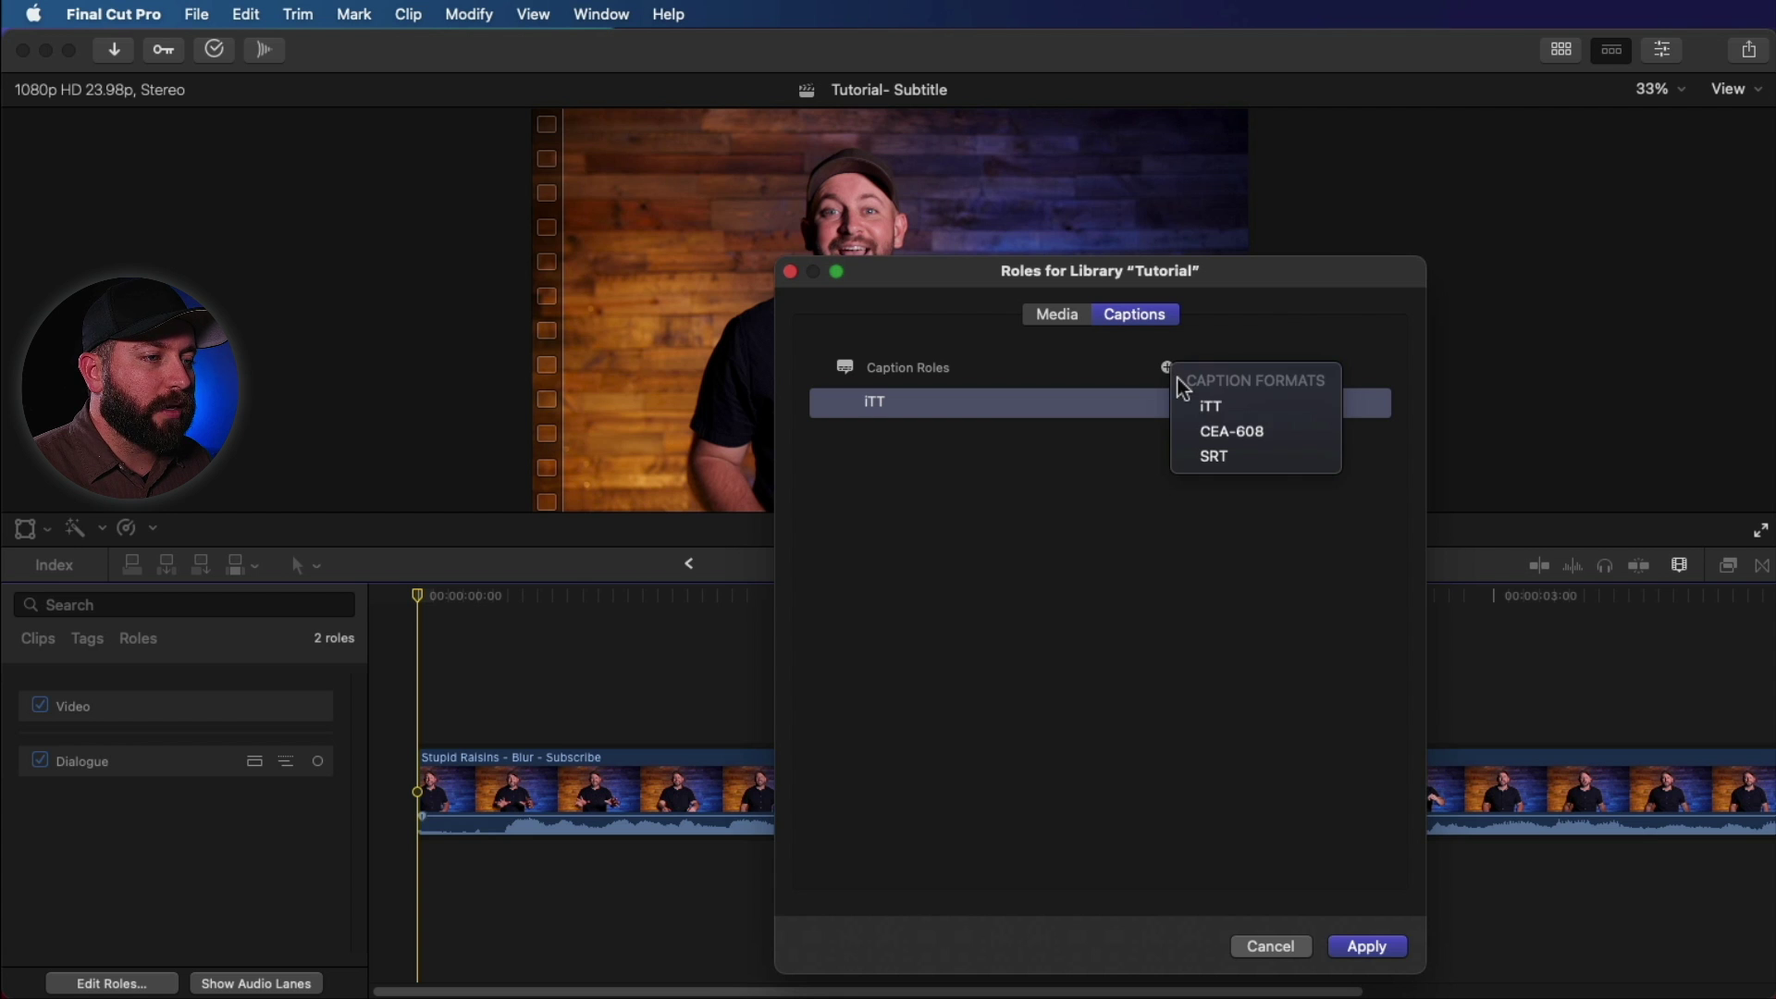
{"action": "left_click", "coordinate": [1225, 433]}
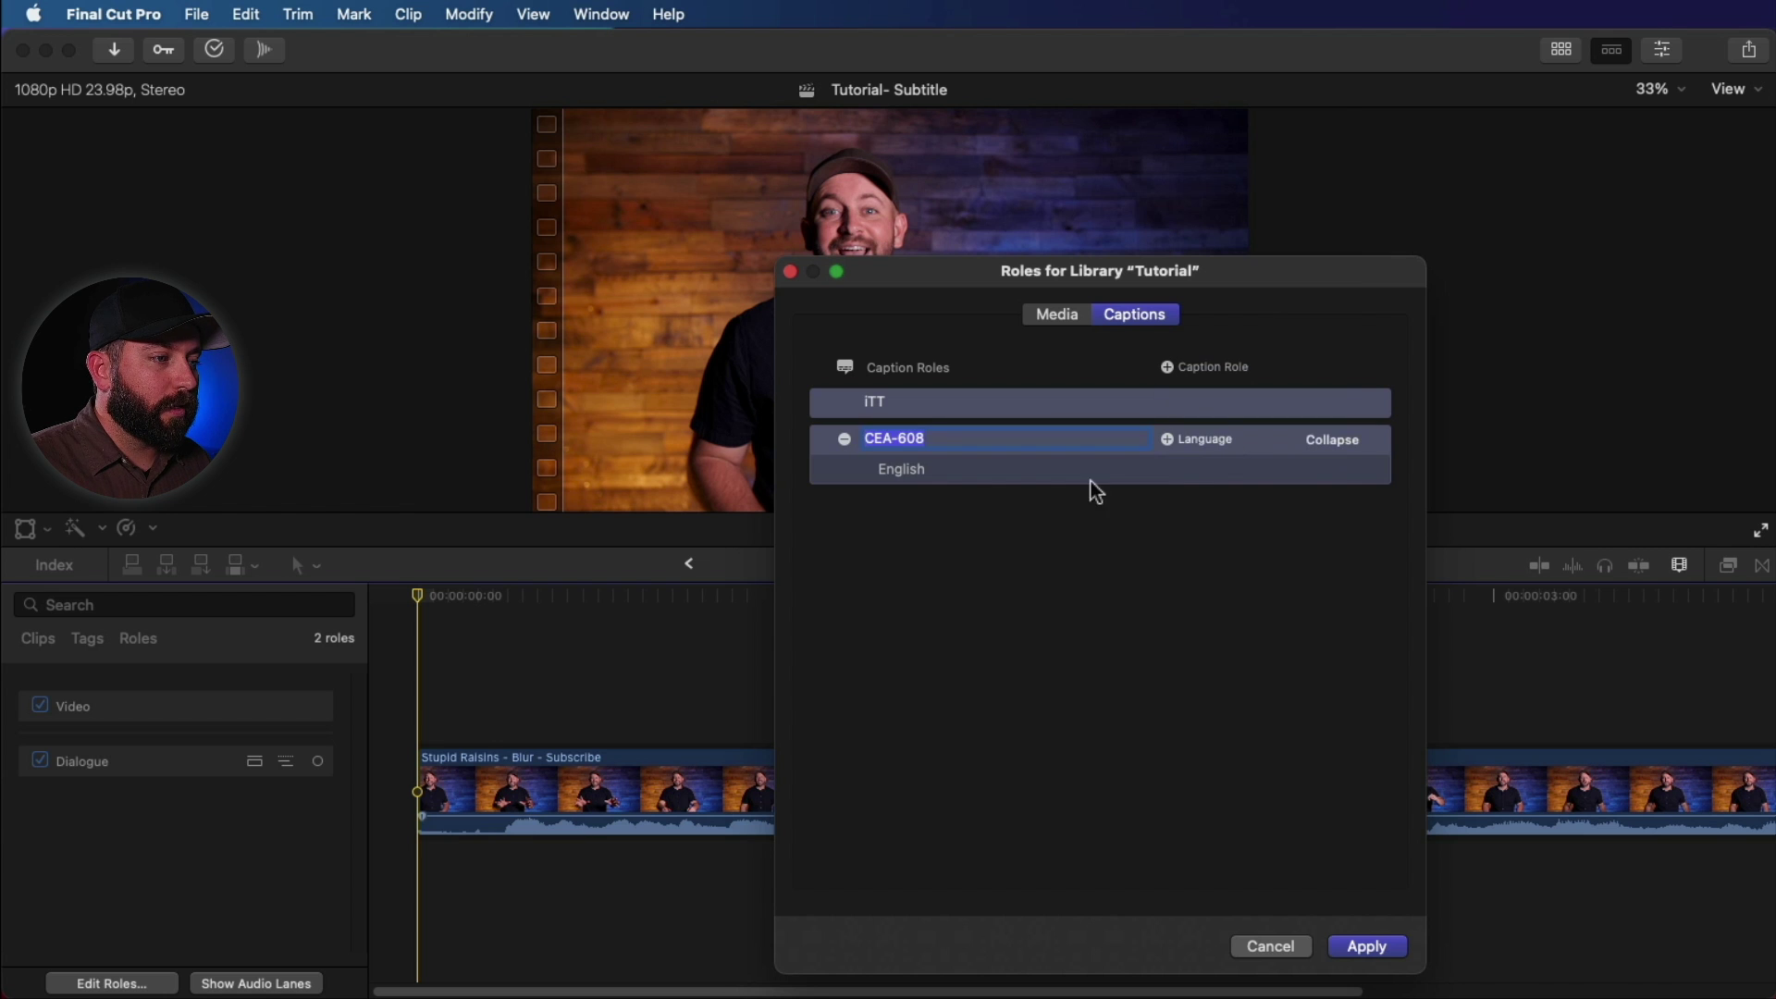
Try removing the iTT caption role and apply; it stays because it is in use
{"action": "left_click", "coordinate": [946, 402]}
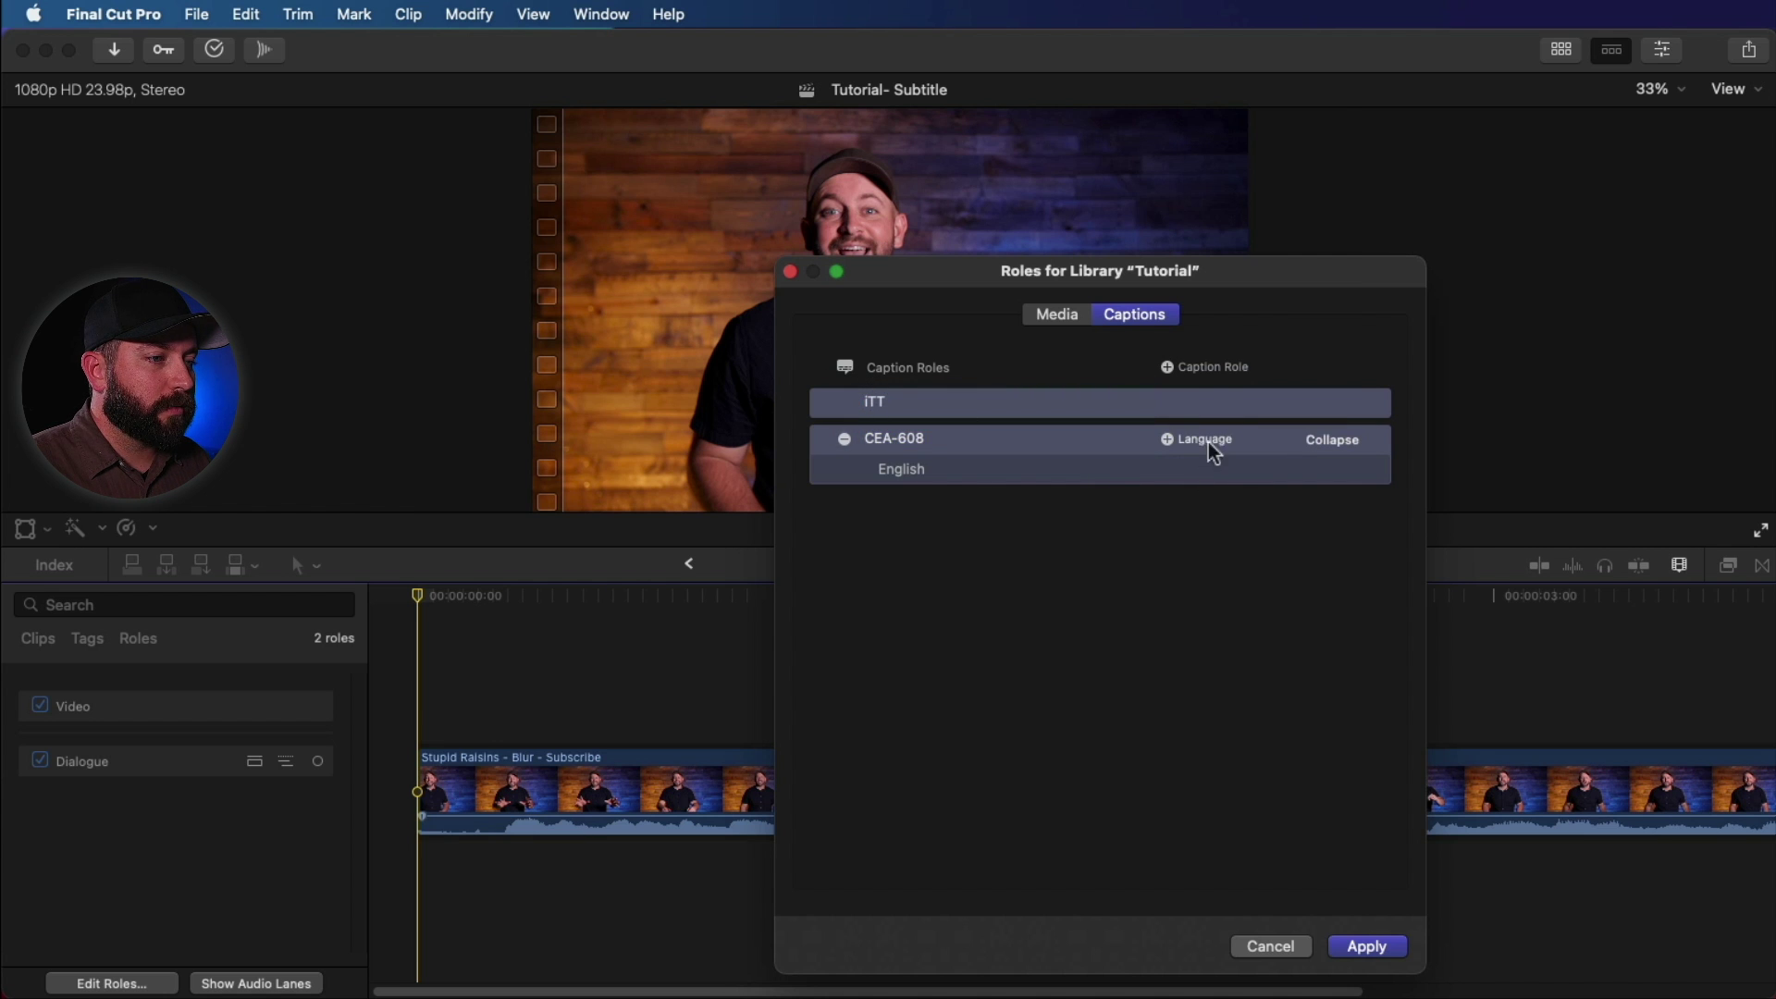
{"action": "left_click", "coordinate": [845, 404]}
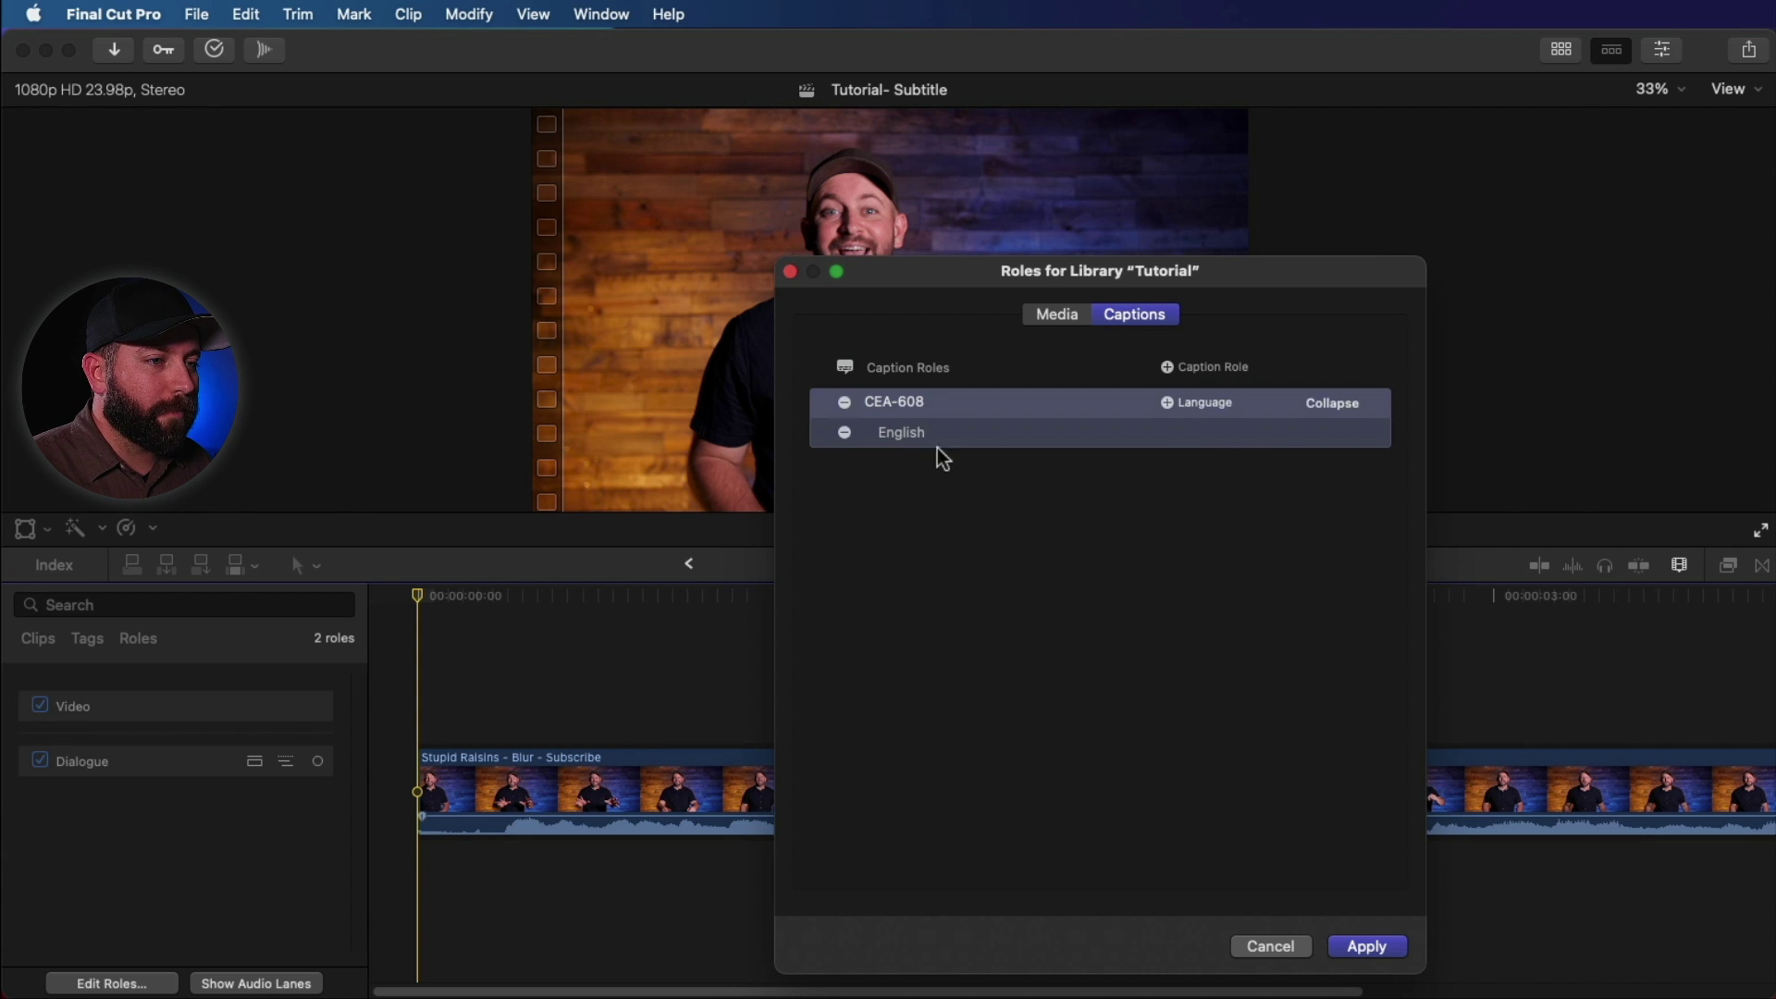
{"action": "left_click", "coordinate": [1388, 953]}
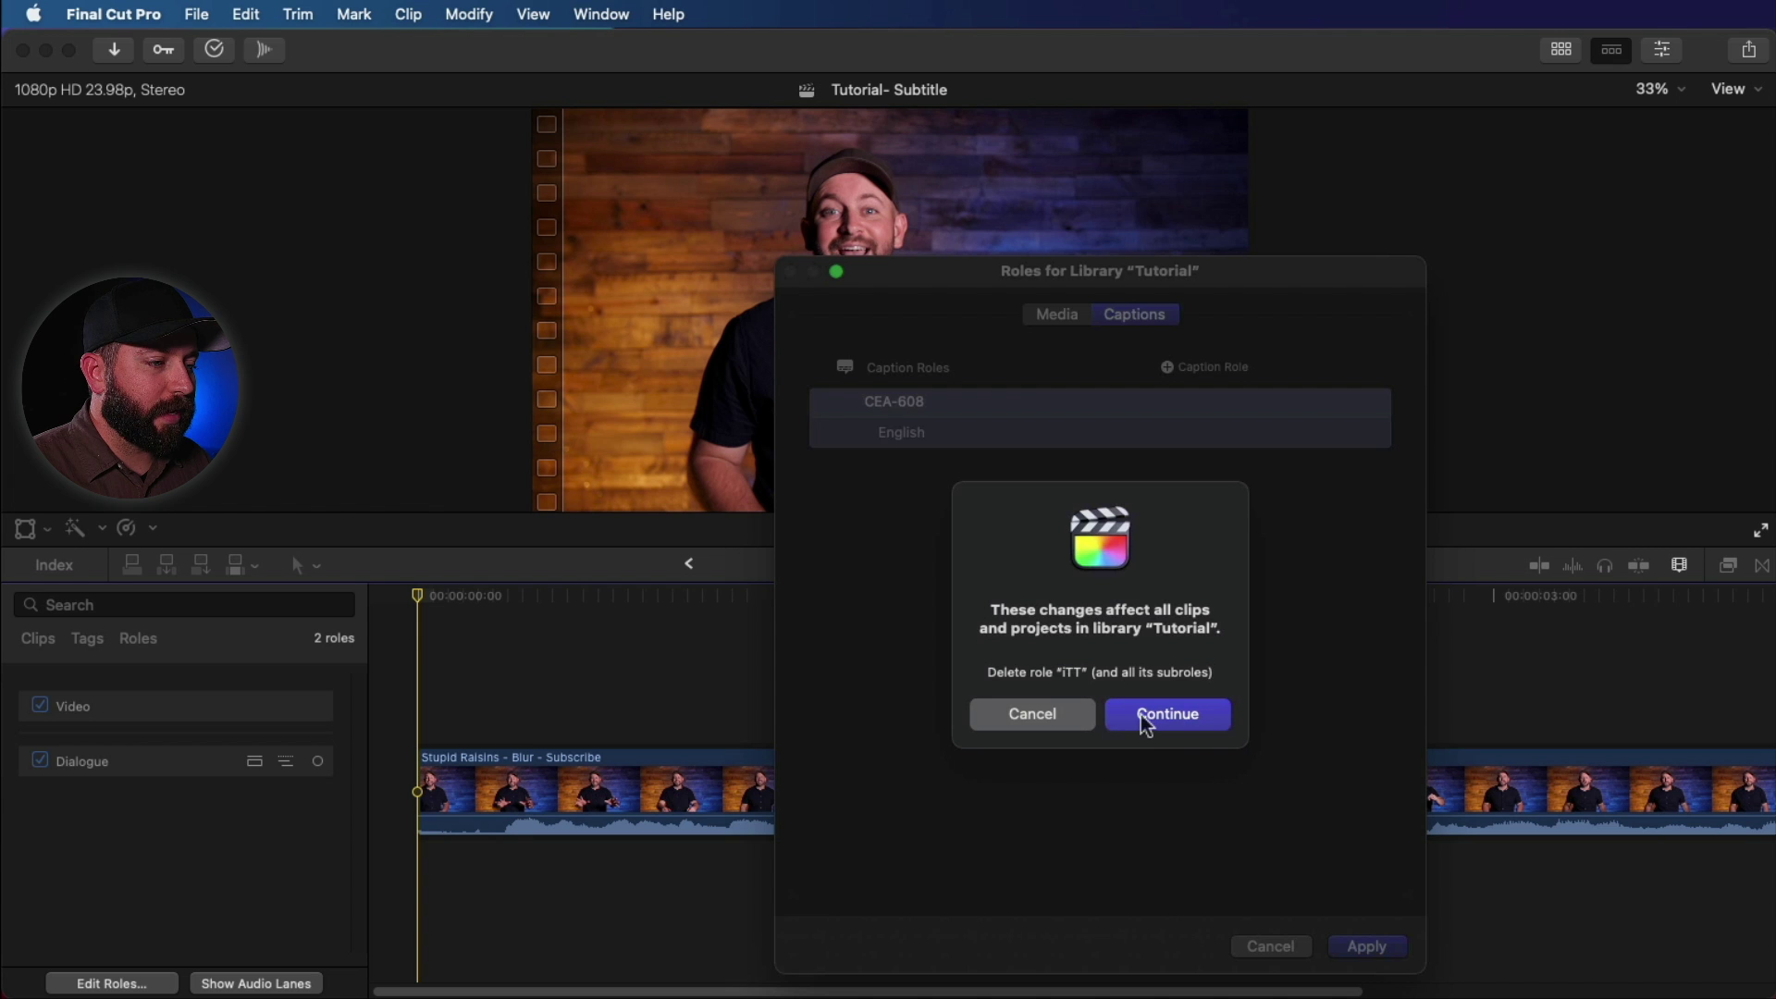
{"action": "left_click", "coordinate": [1145, 715]}
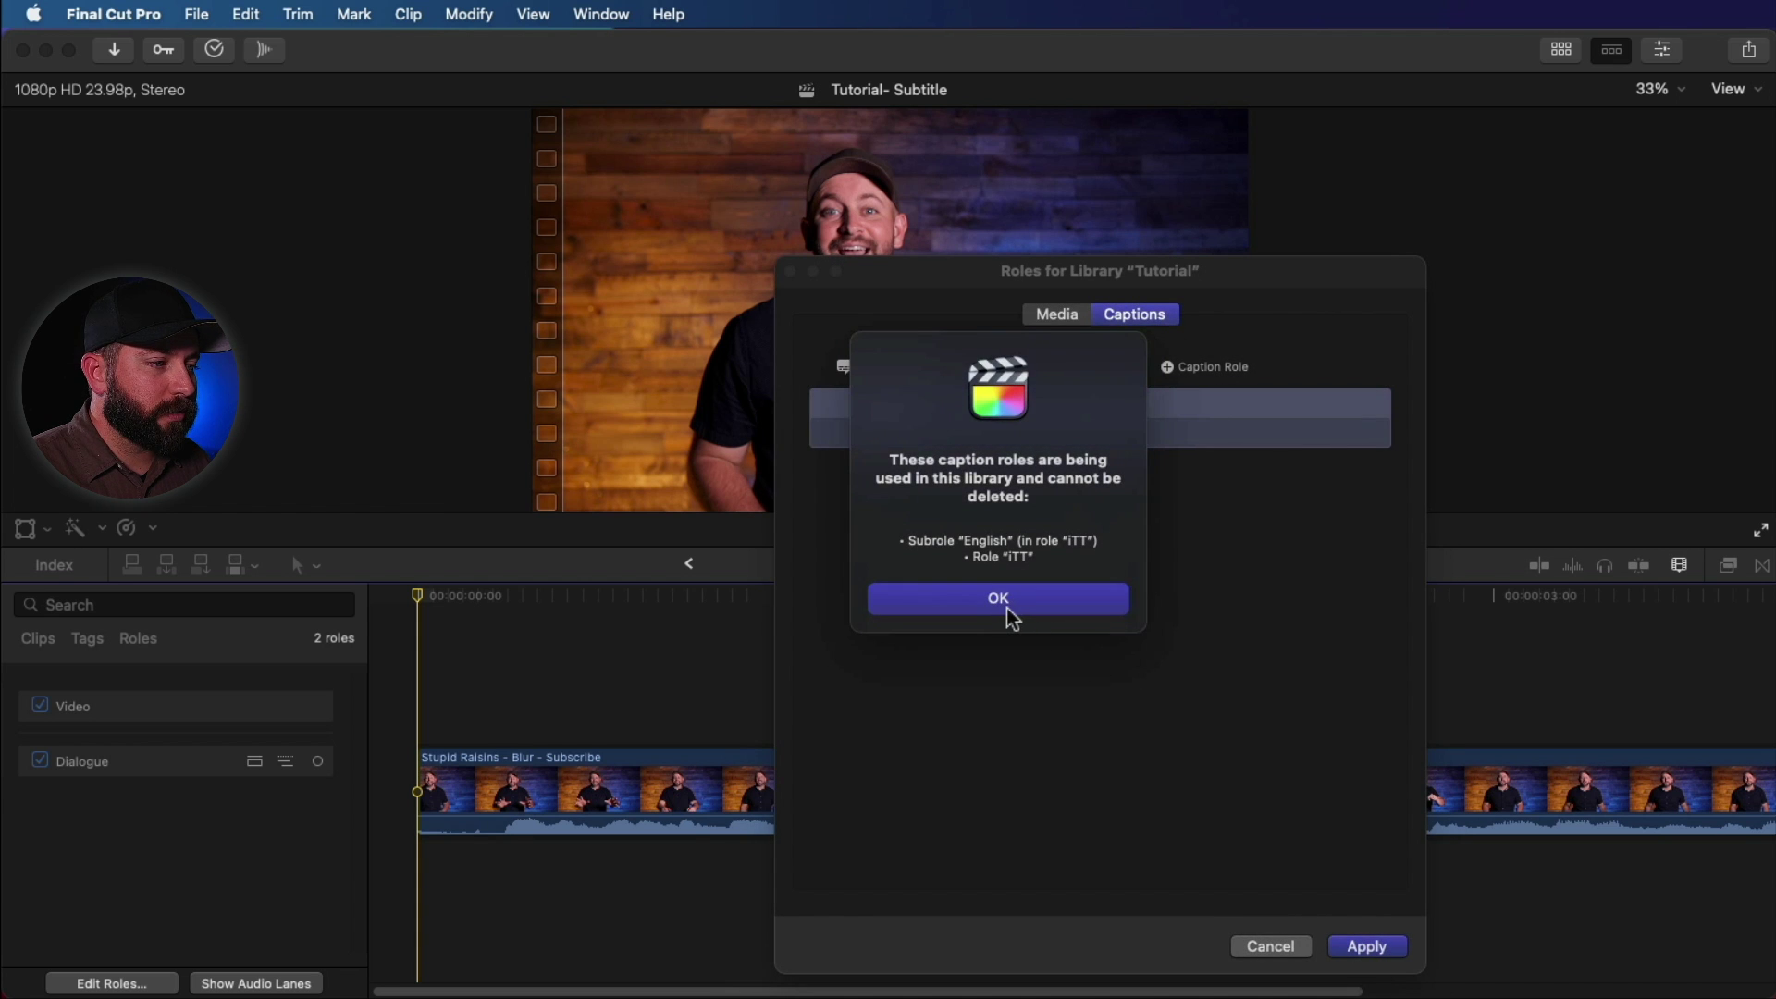
{"action": "left_click", "coordinate": [1009, 611]}
{"action": "left_click", "coordinate": [54, 565]}
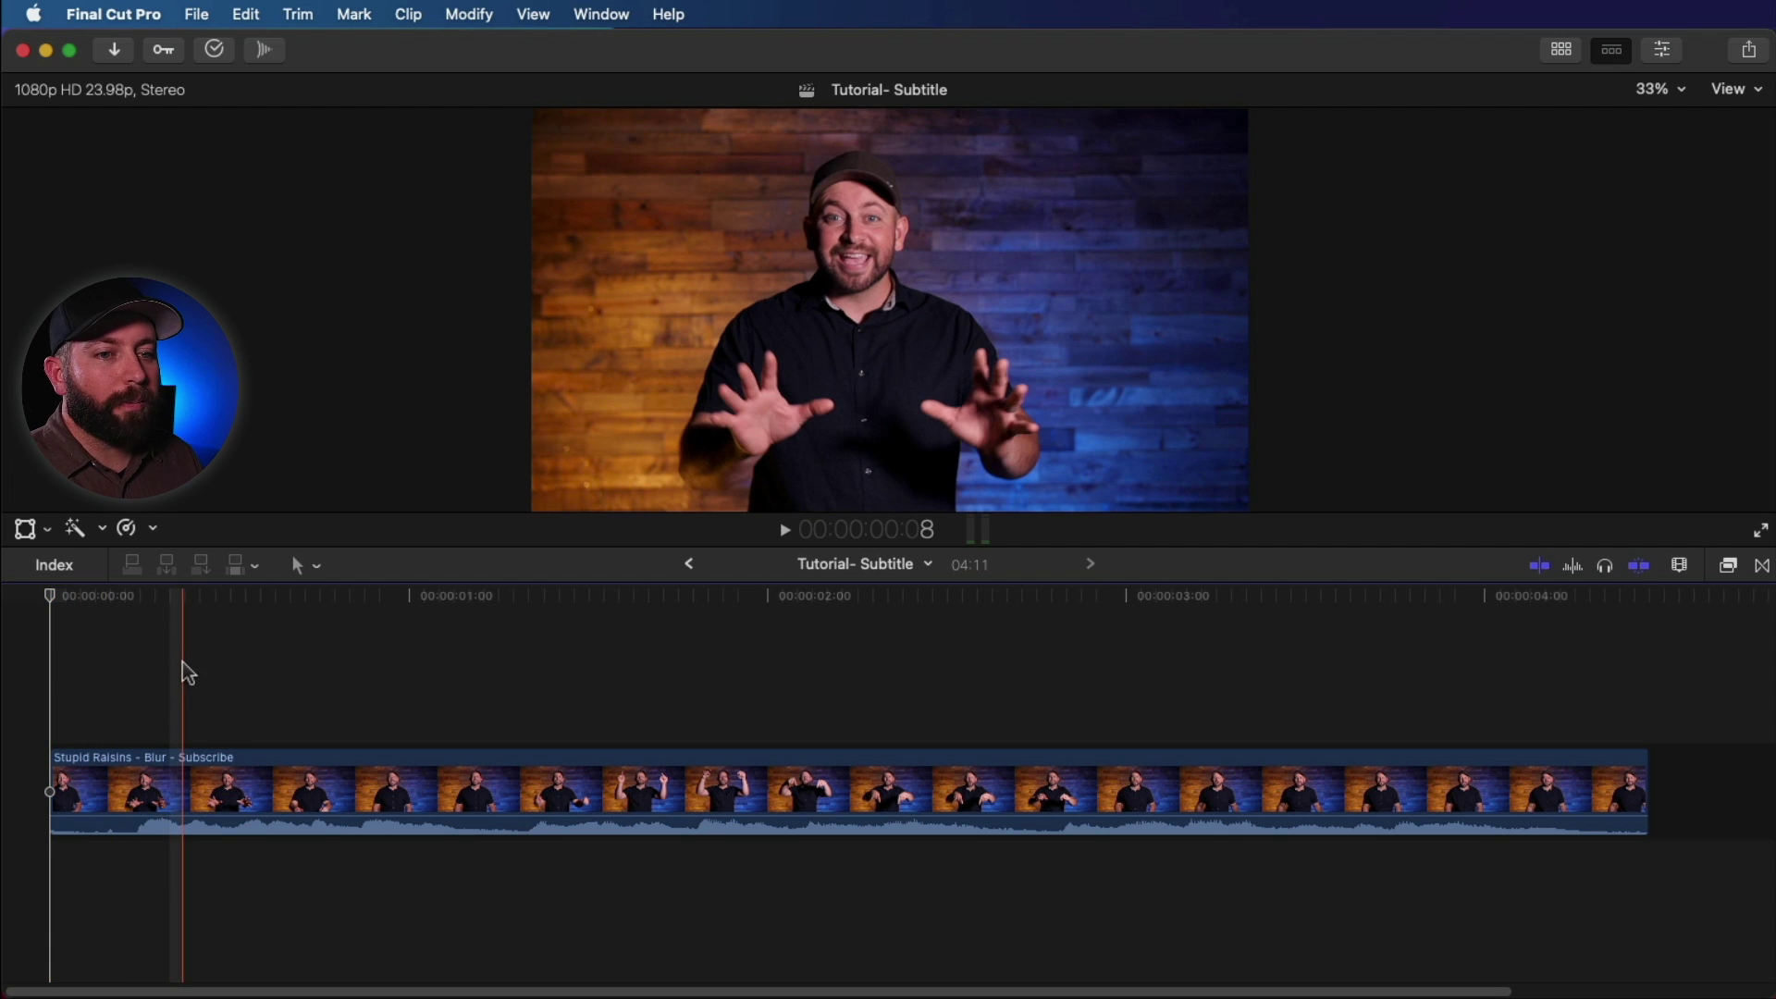
Add a caption near the timeline start from the Edit menu, then undo it
{"action": "left_click", "coordinate": [134, 668]}
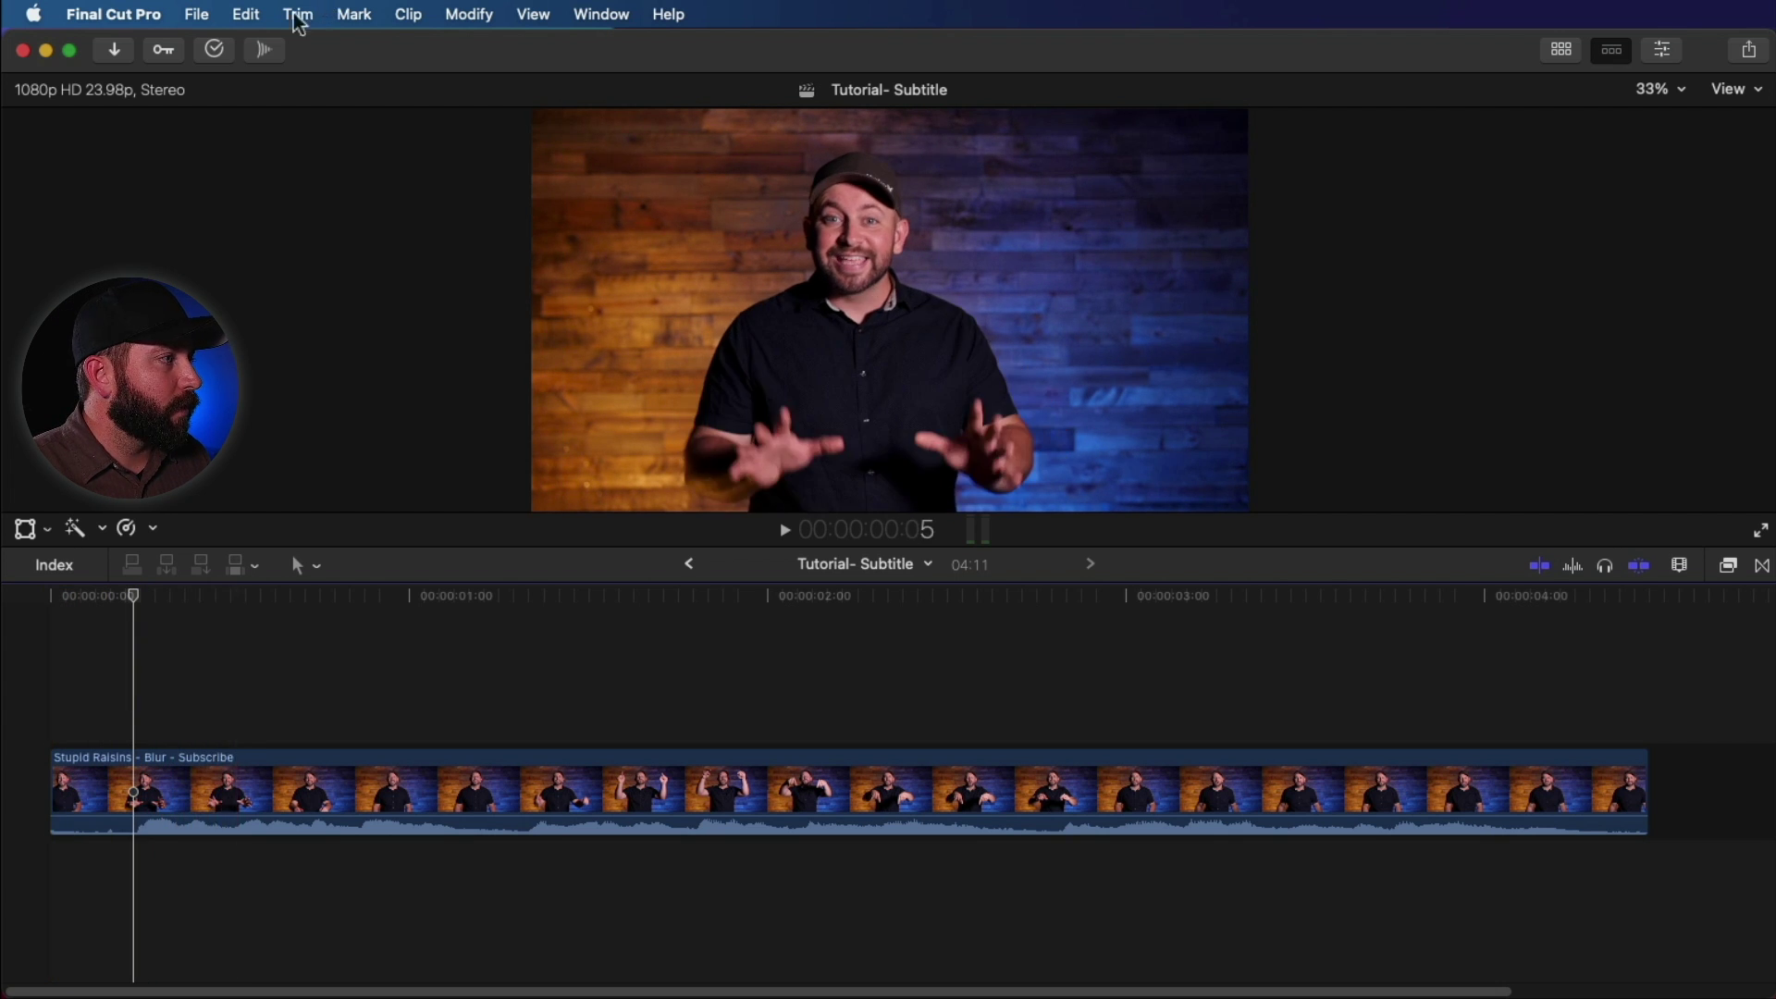
{"action": "left_click", "coordinate": [246, 14]}
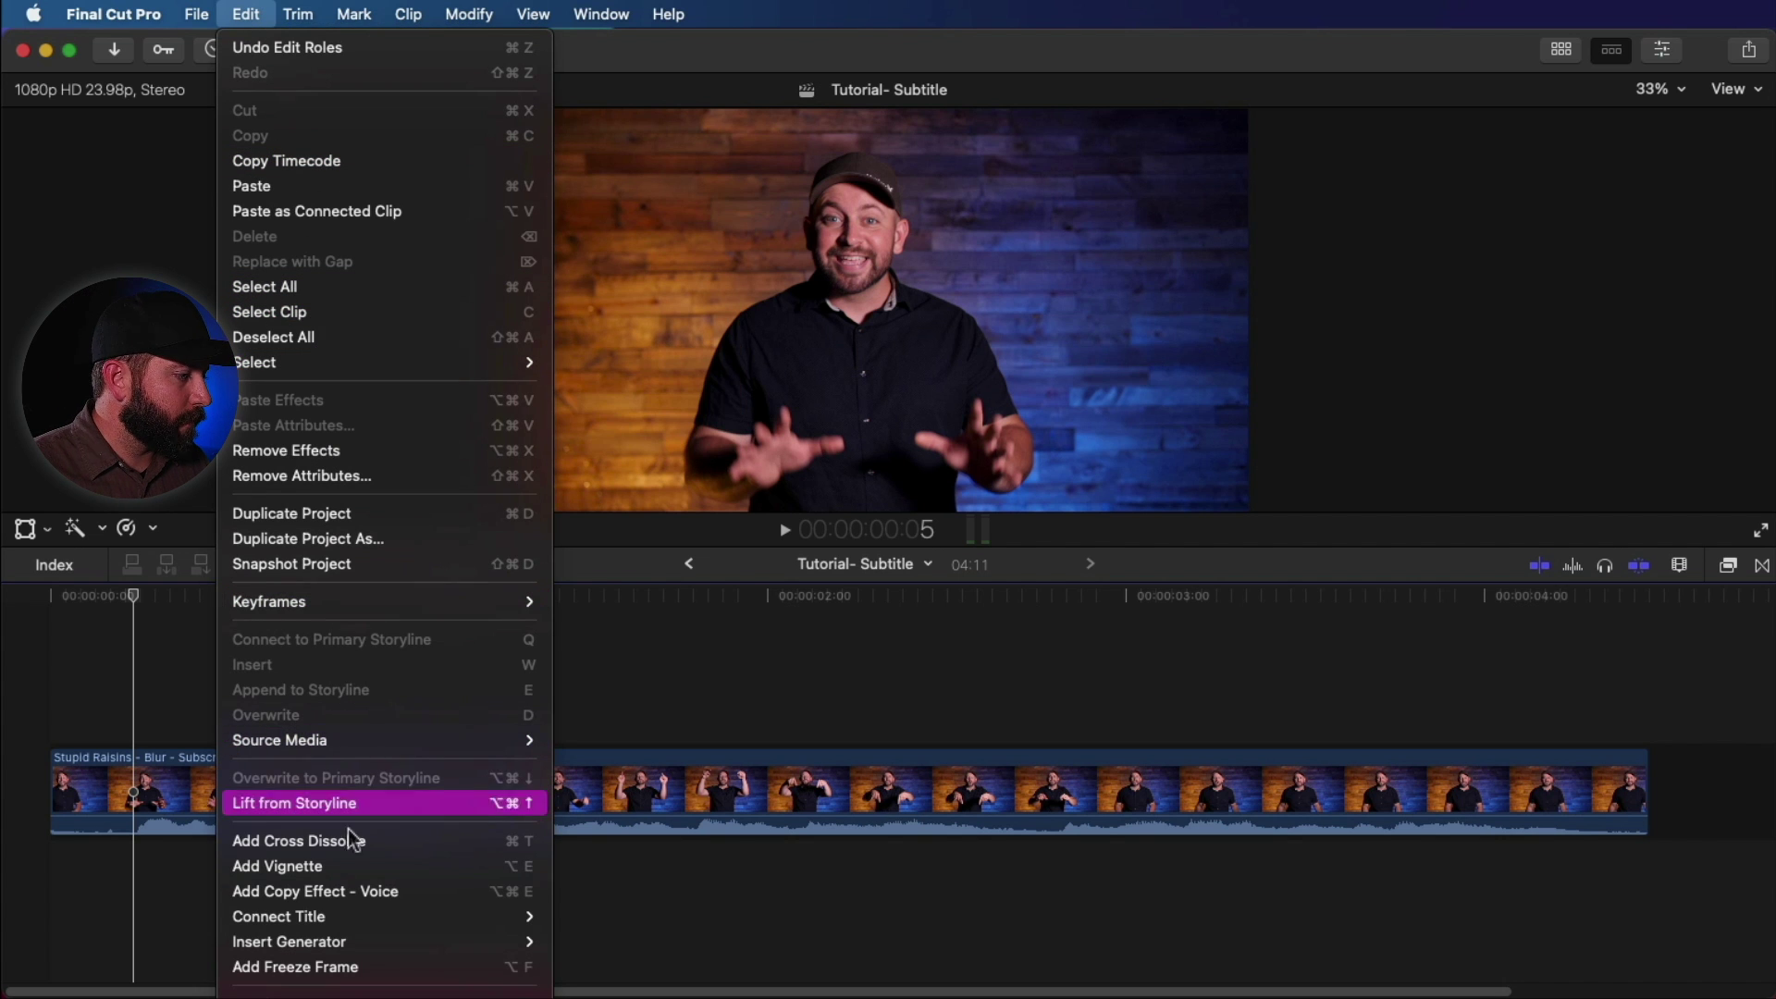
{"action": "mouse_move", "coordinate": [339, 995]}
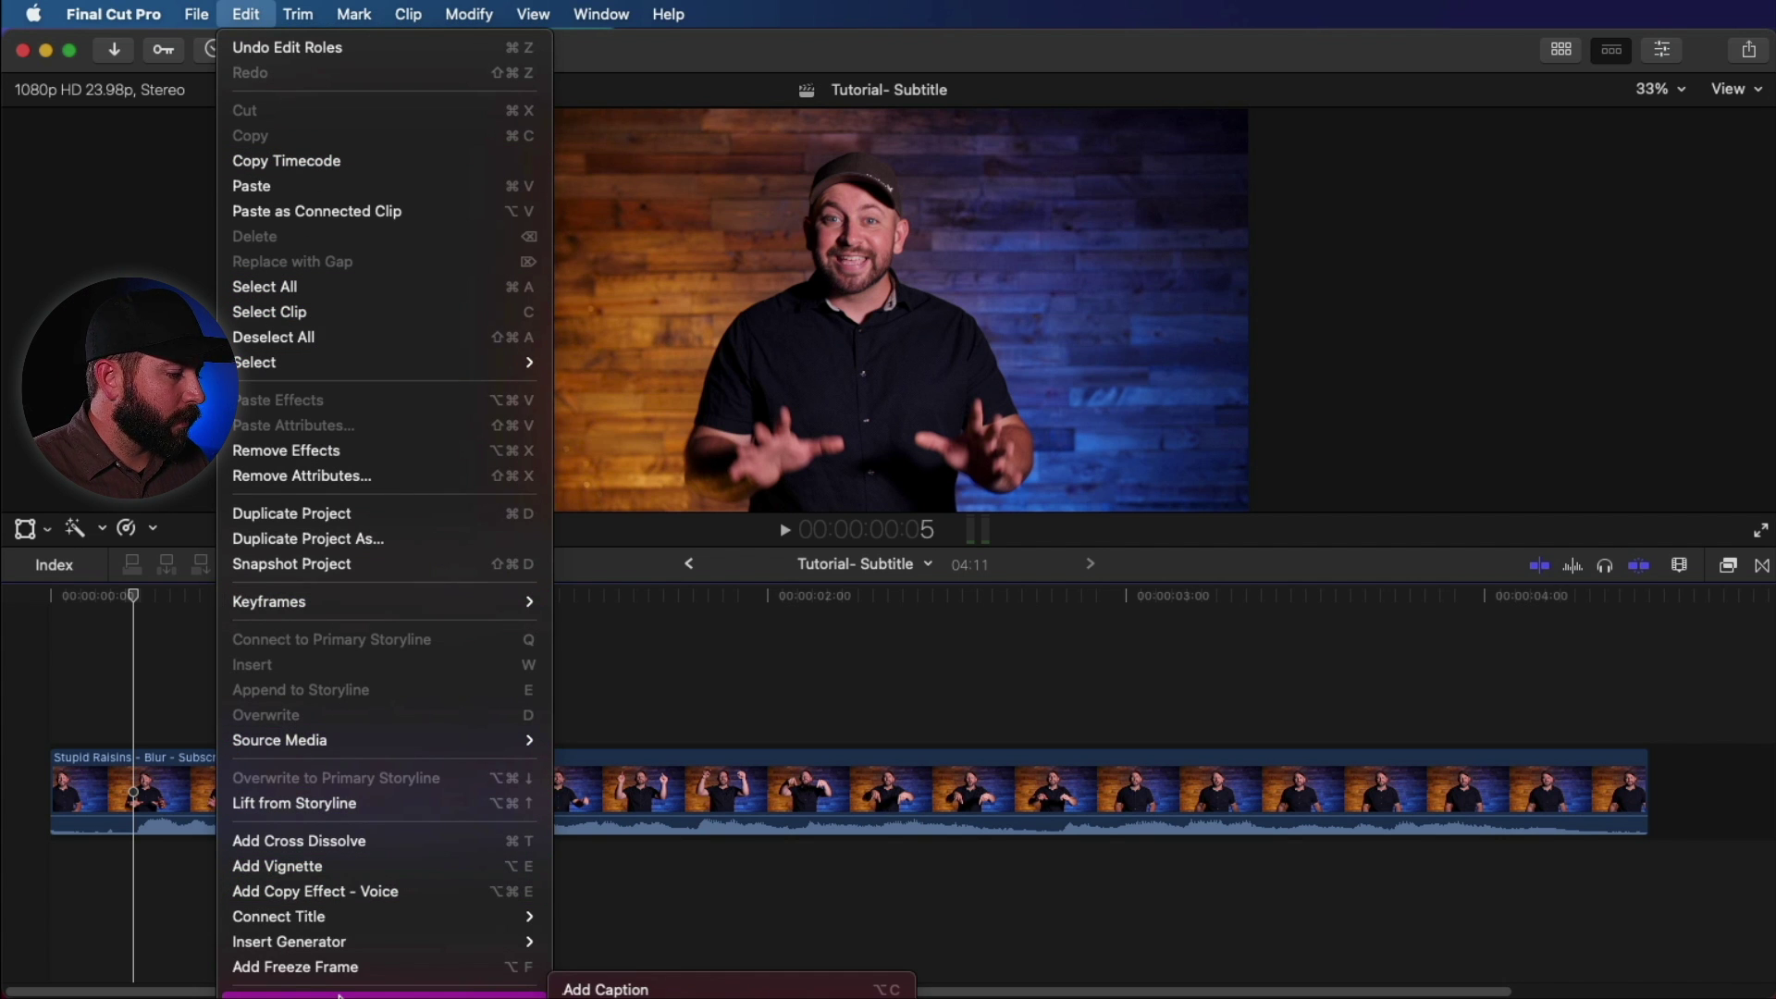
{"action": "left_click", "coordinate": [610, 989]}
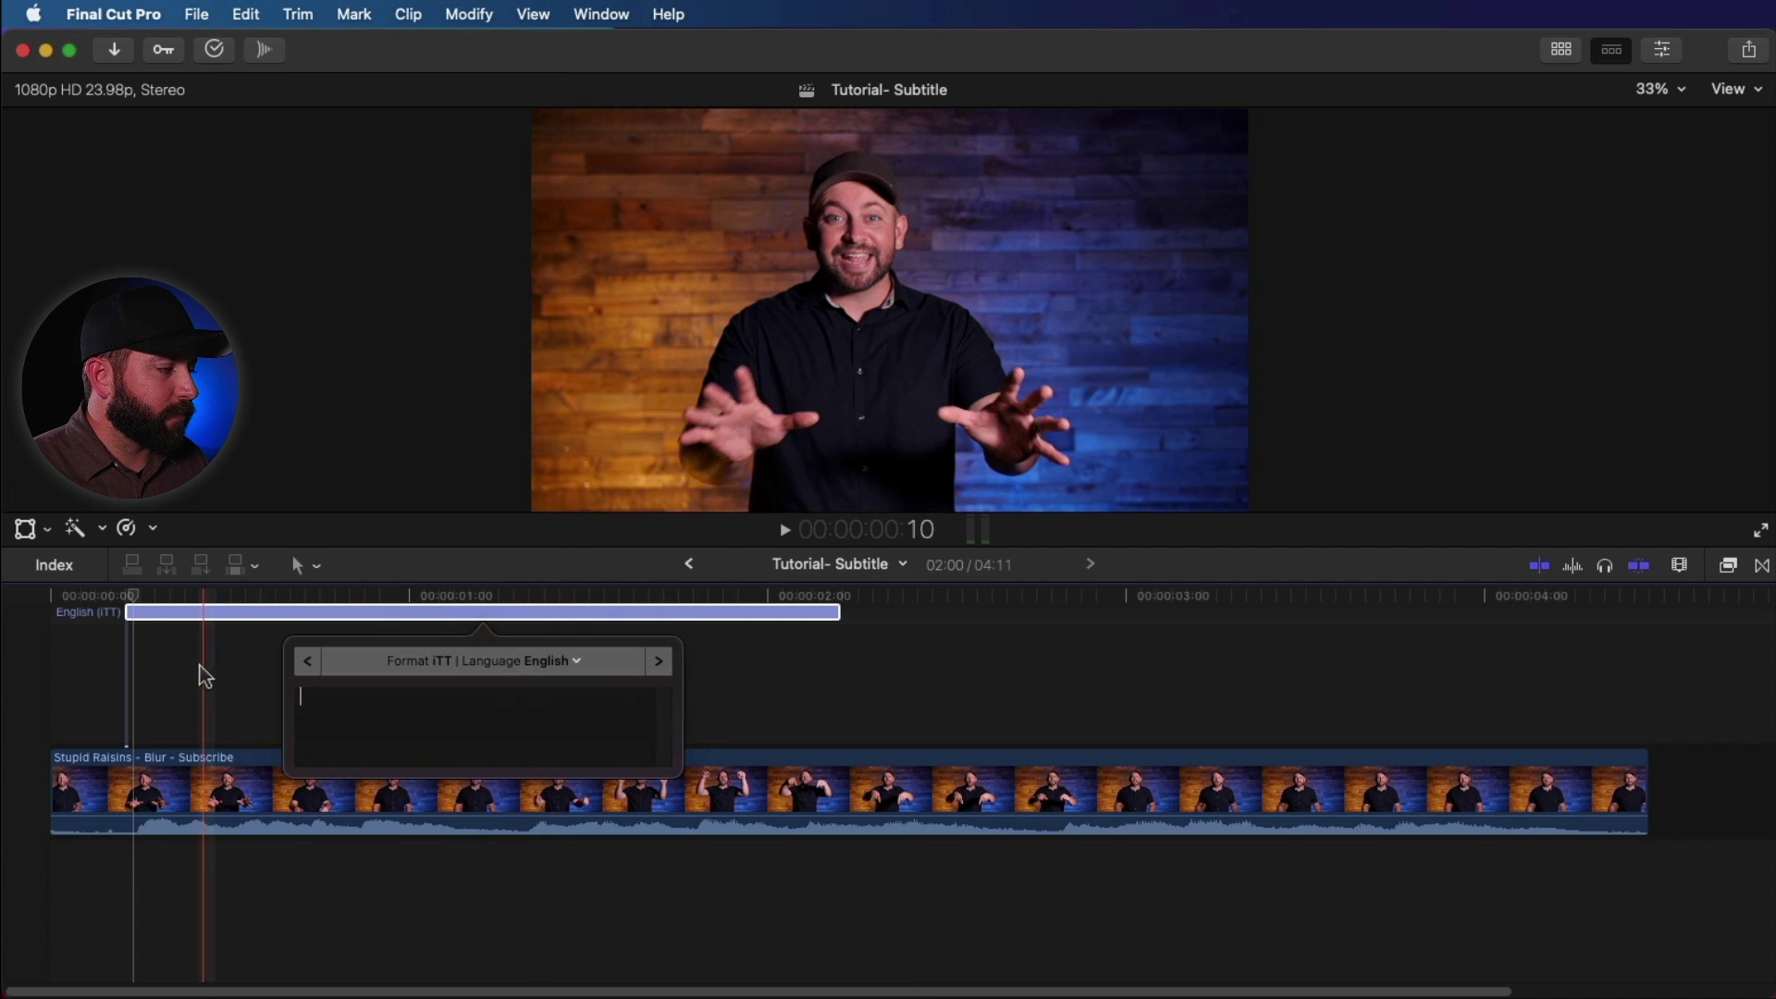
{"action": "key", "text": "super+z"}
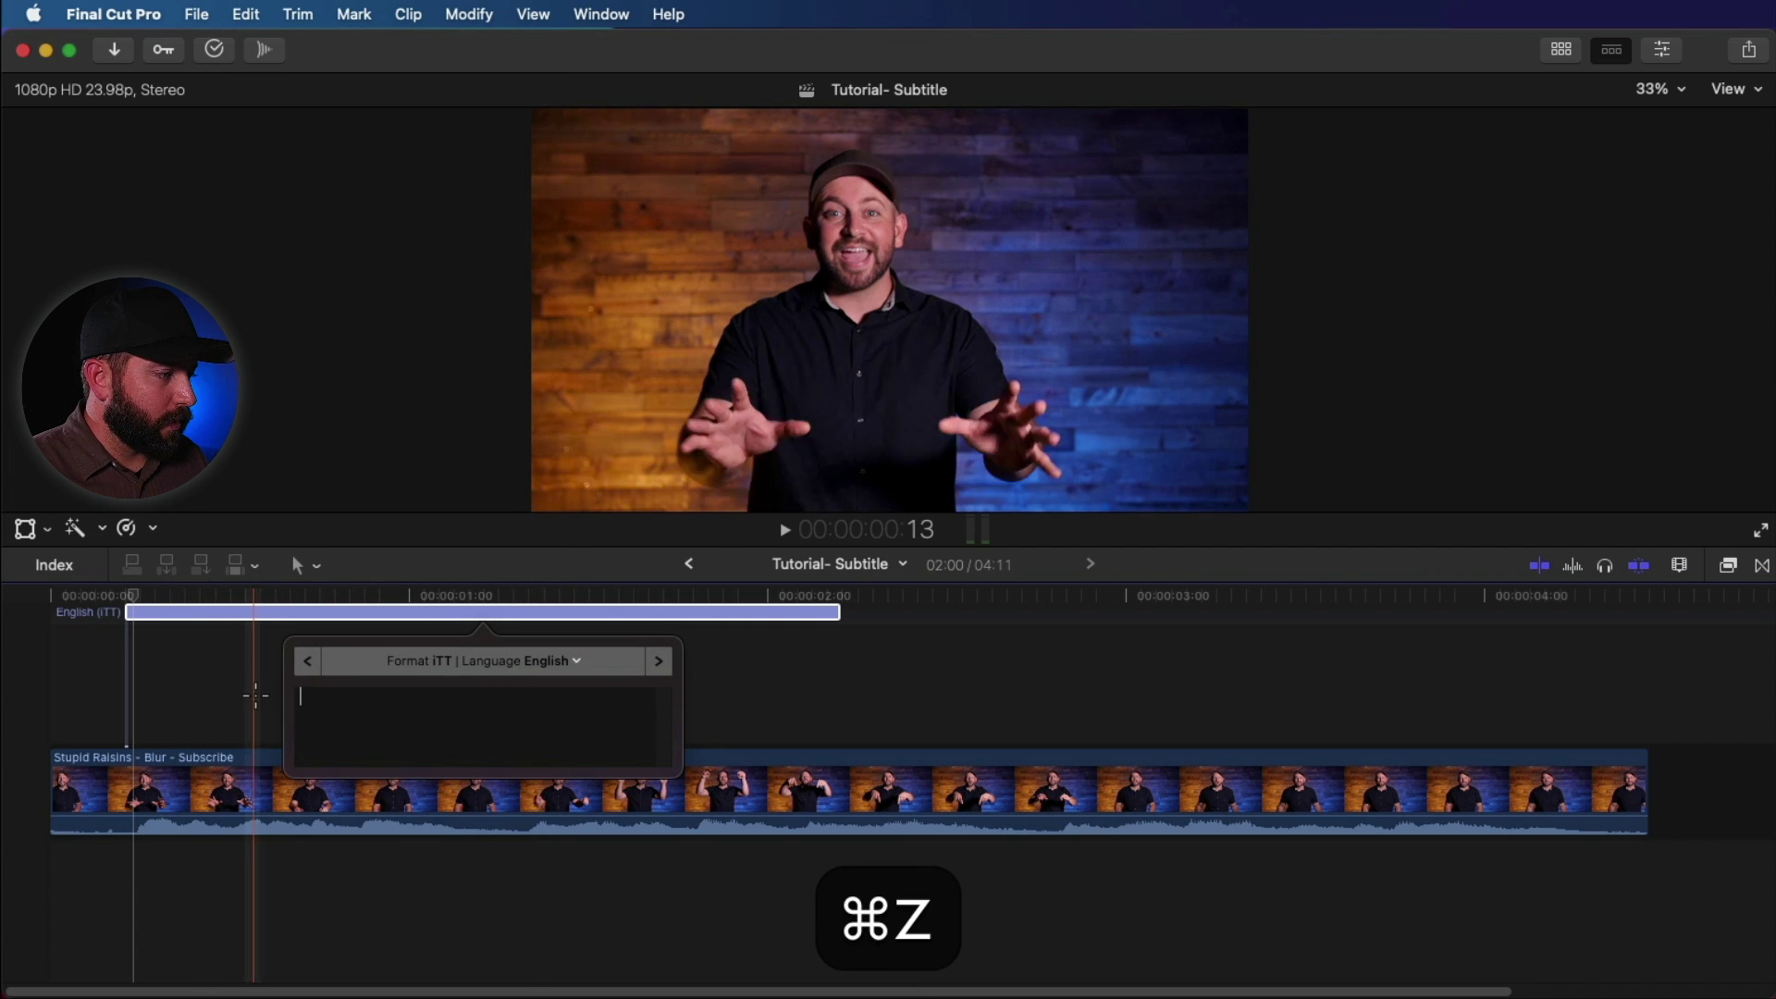
{"action": "left_click", "coordinate": [254, 694]}
{"action": "key", "text": "super+z"}
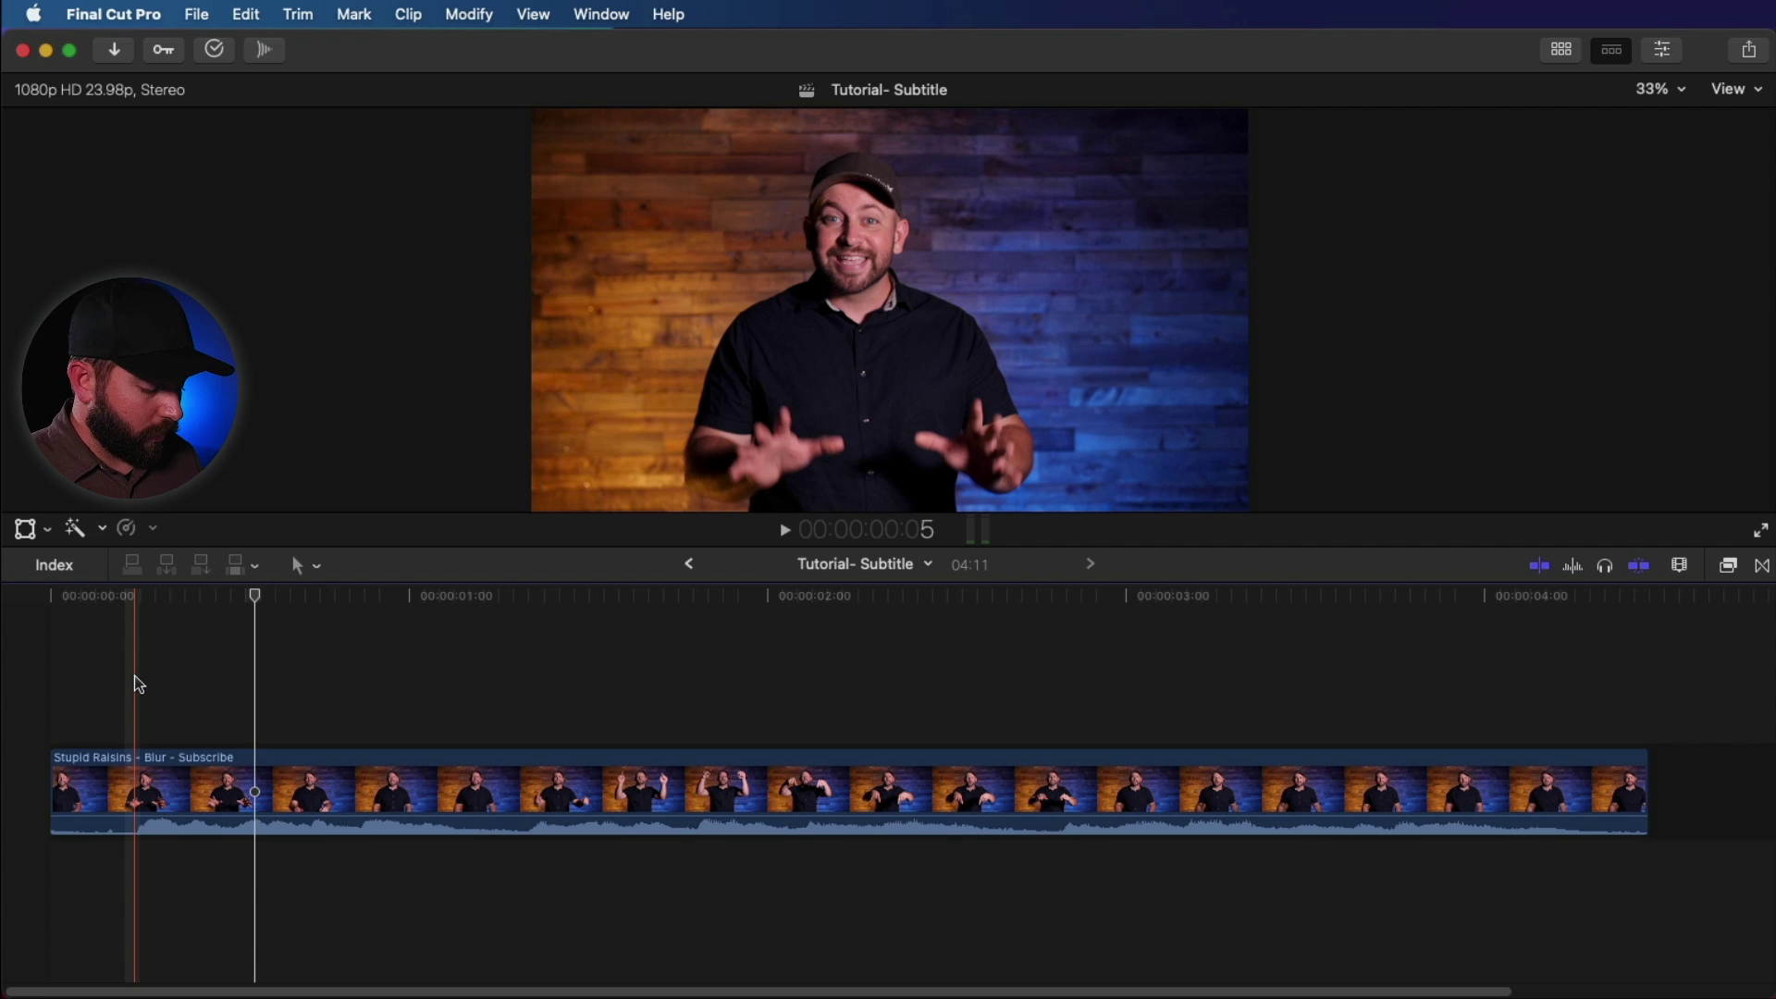
Add a new caption with Option-C and set its format to CEA-608 English
{"action": "key", "text": "alt+c"}
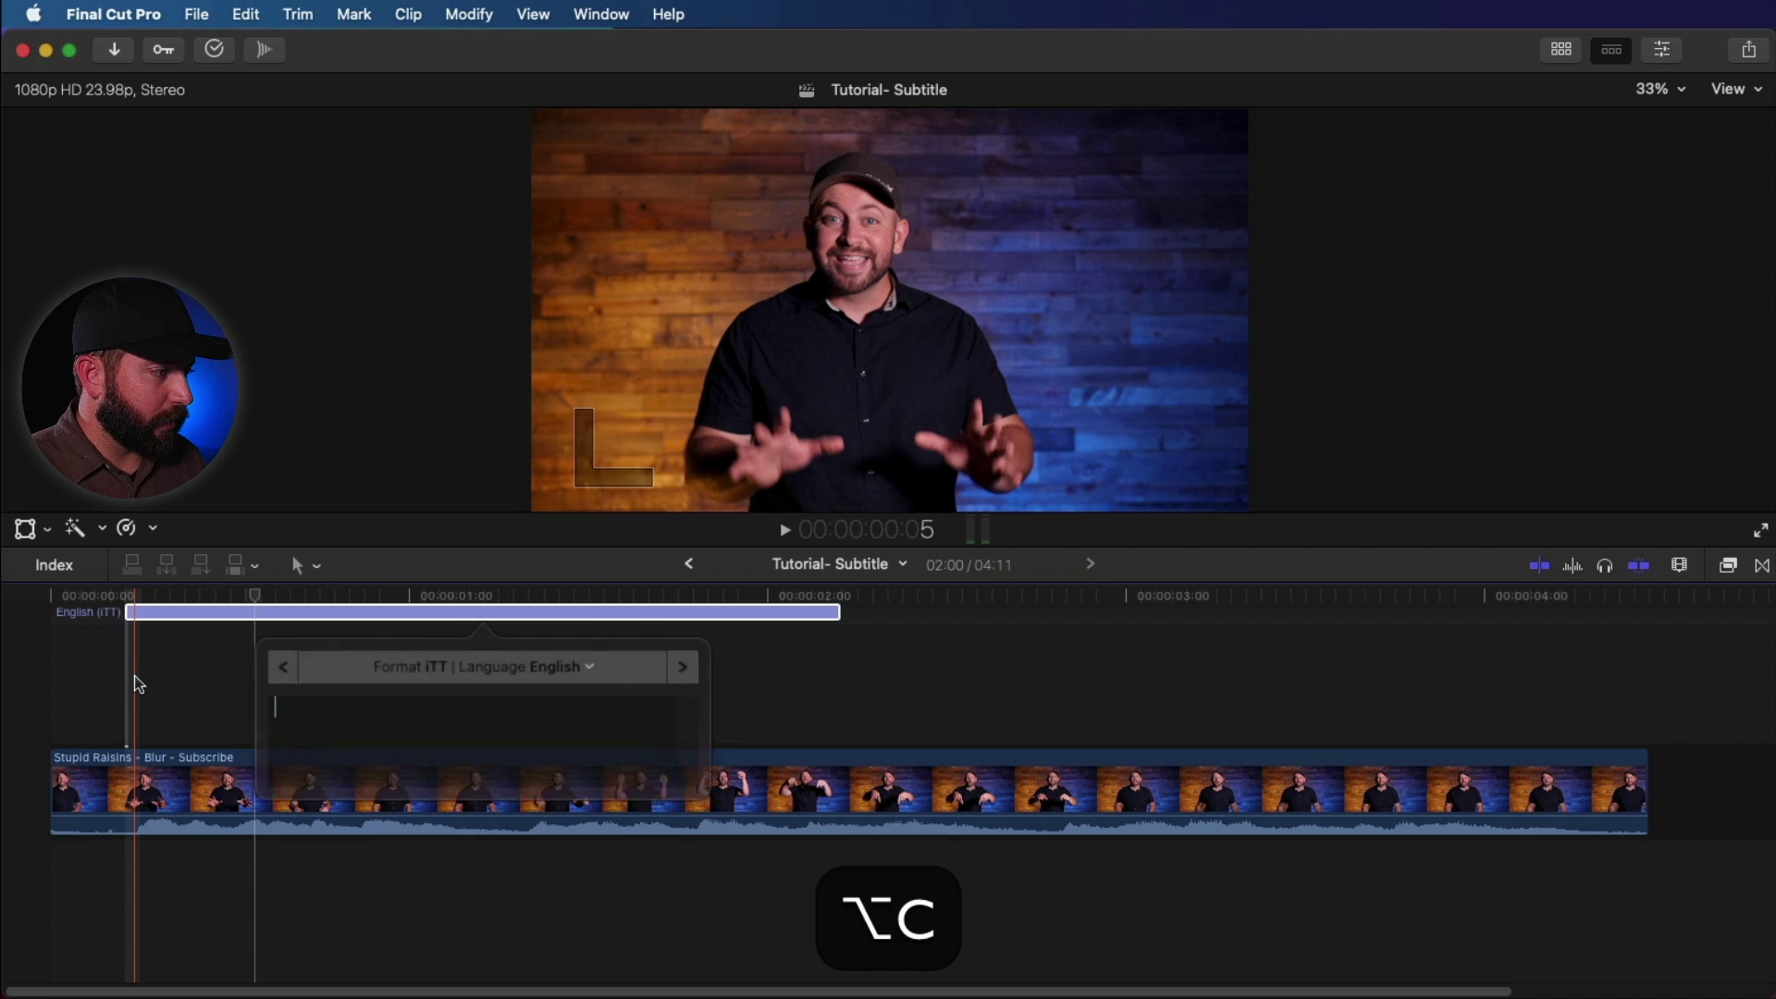
{"action": "left_click", "coordinate": [572, 666]}
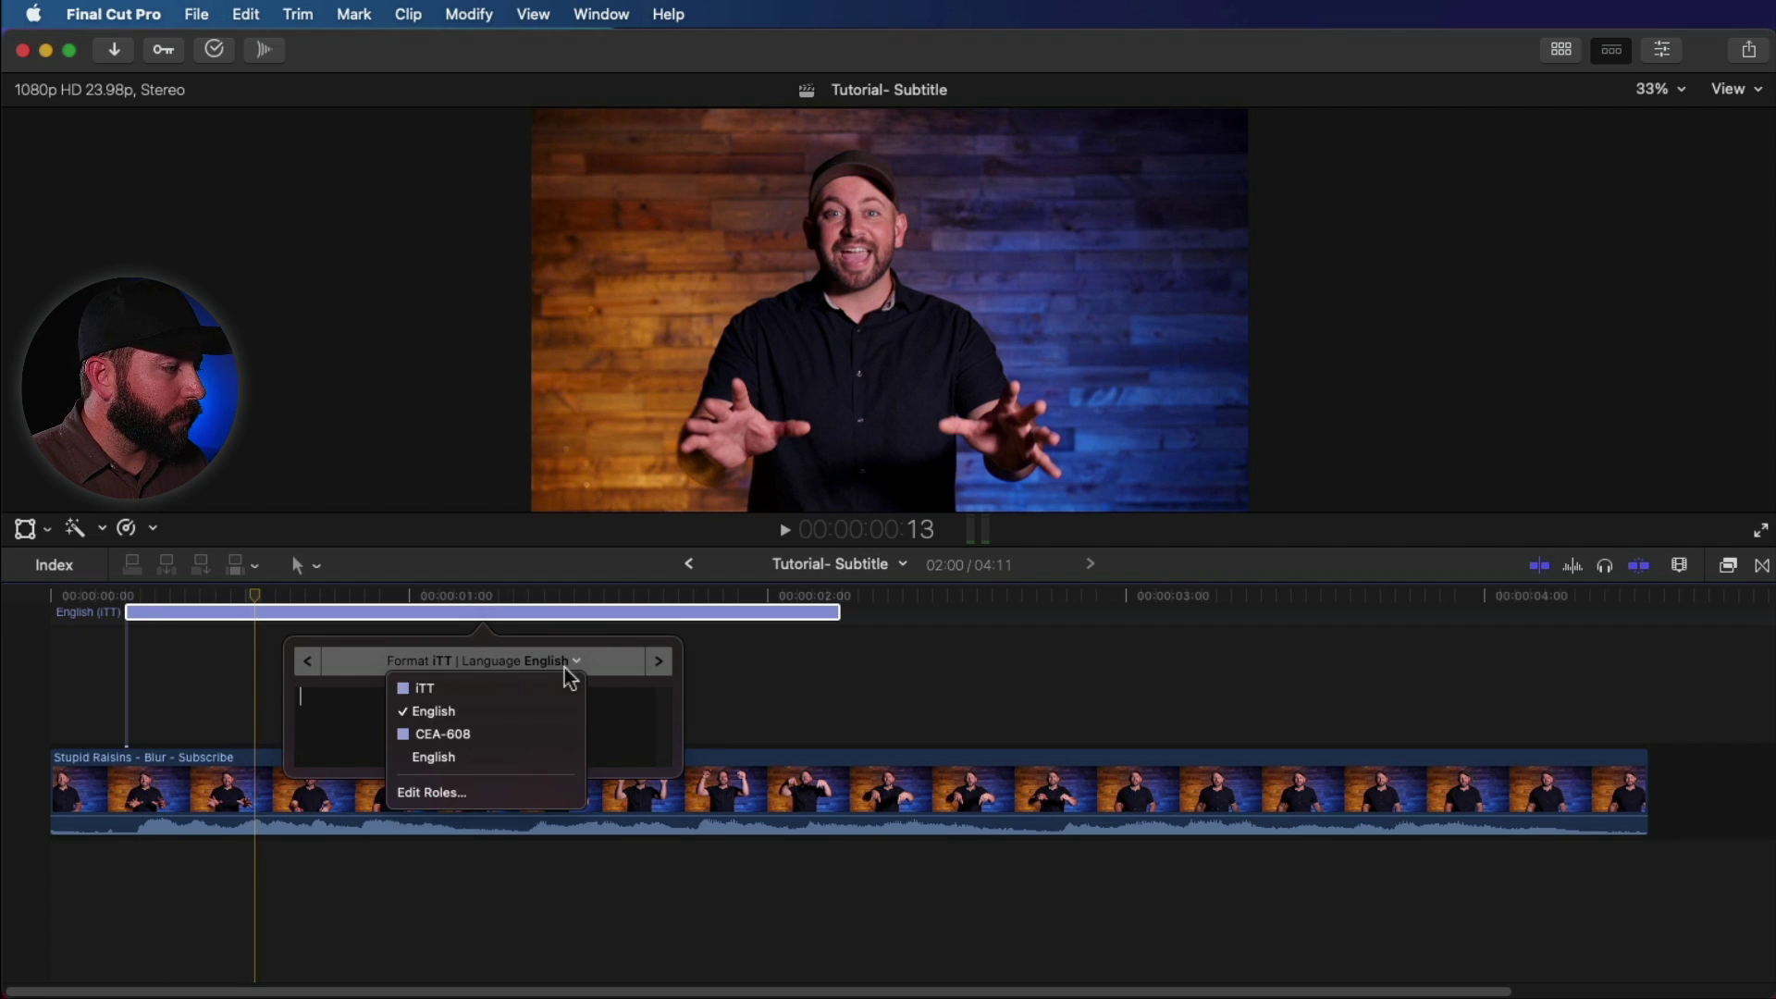
{"action": "left_click", "coordinate": [460, 764]}
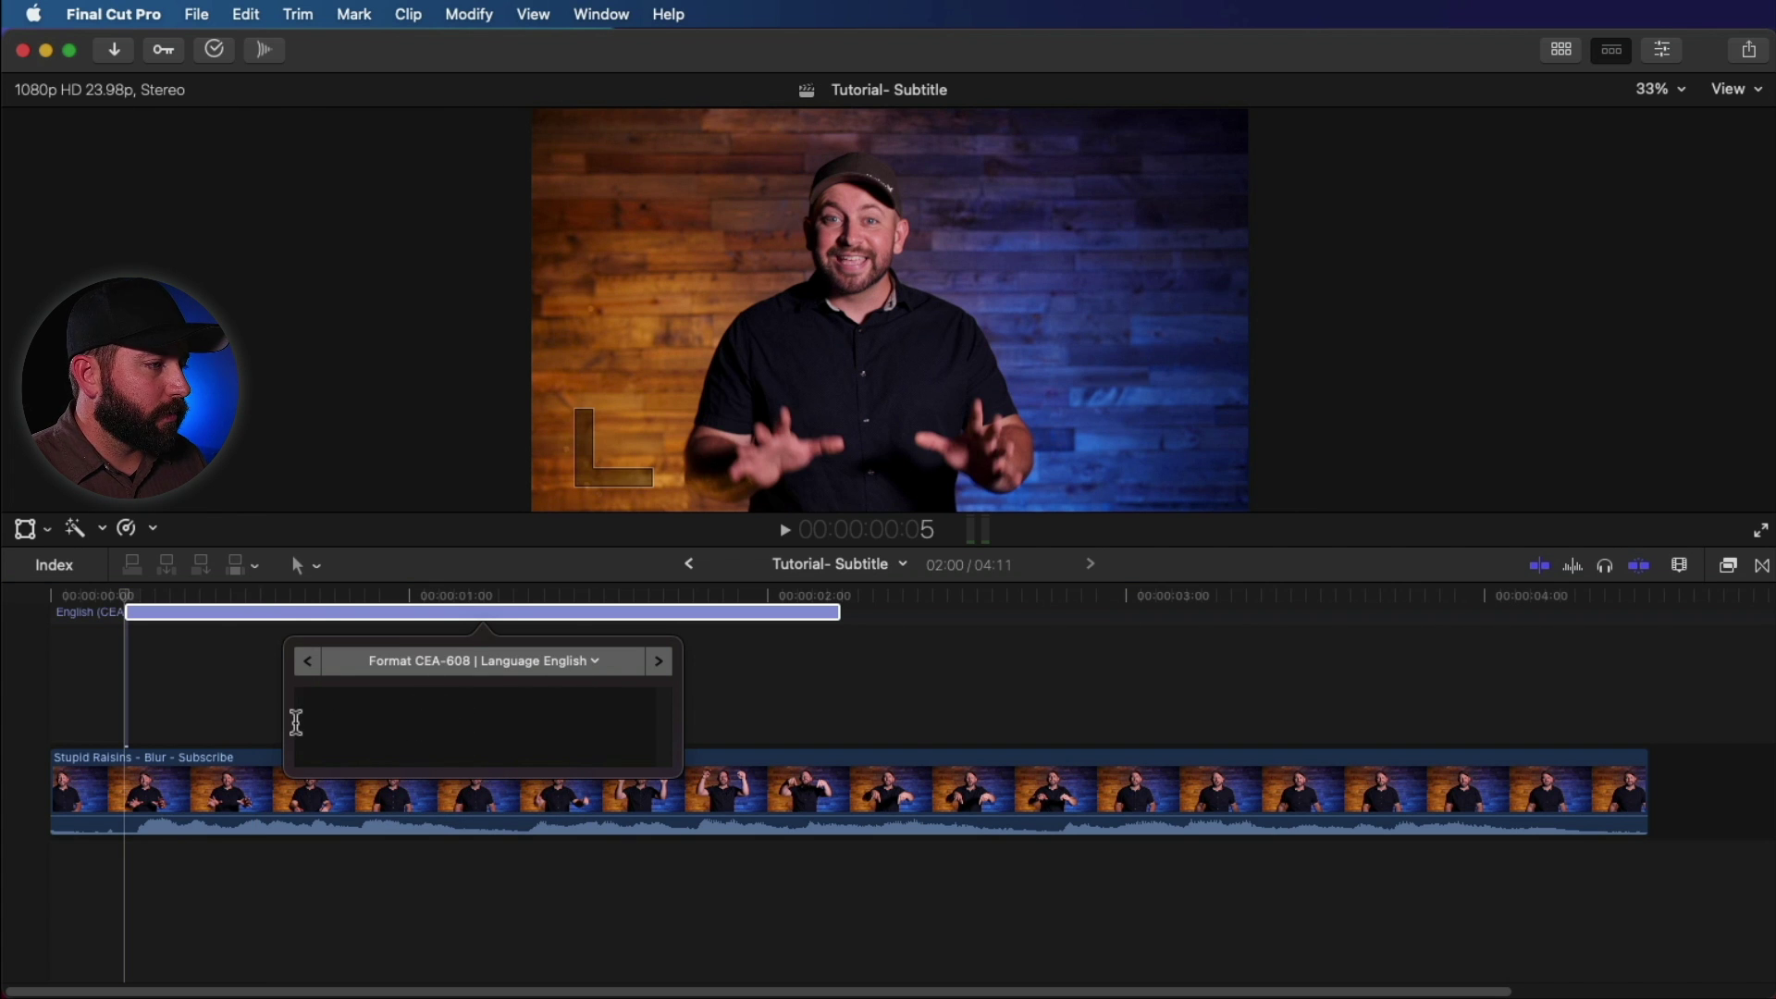
Preview the timeline and shorten the caption to end near one second
{"action": "left_click", "coordinate": [180, 689]}
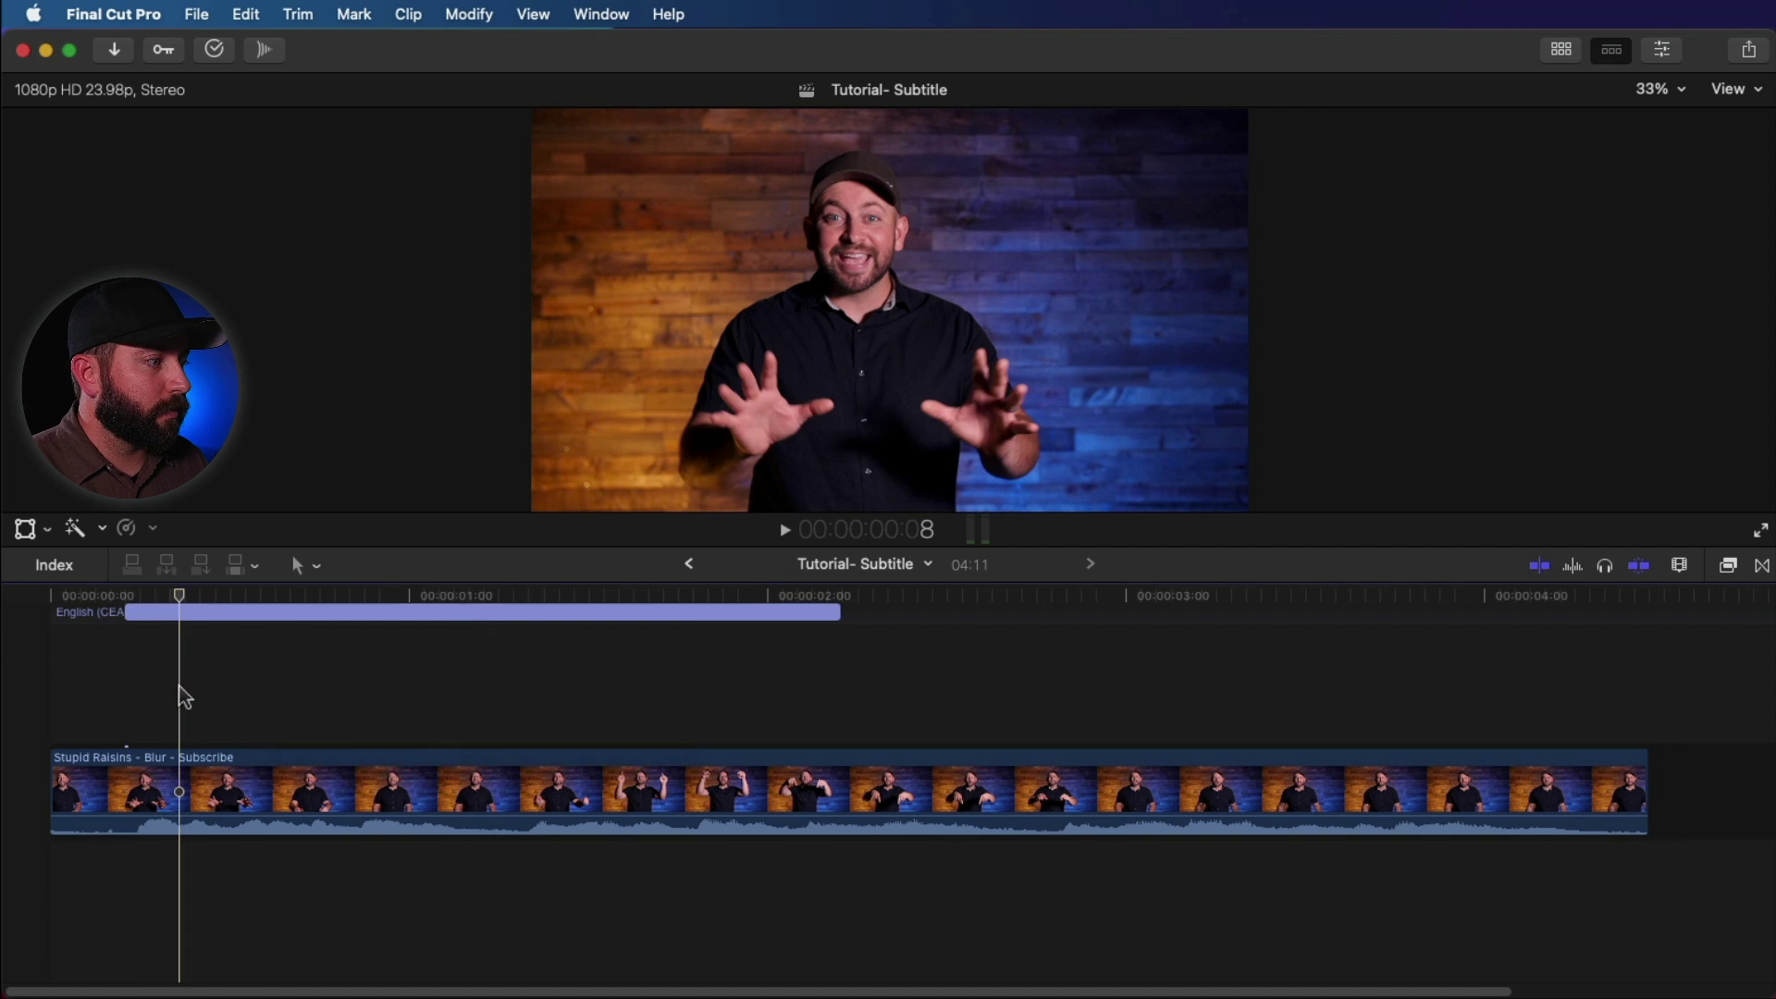
{"action": "key", "text": "space"}
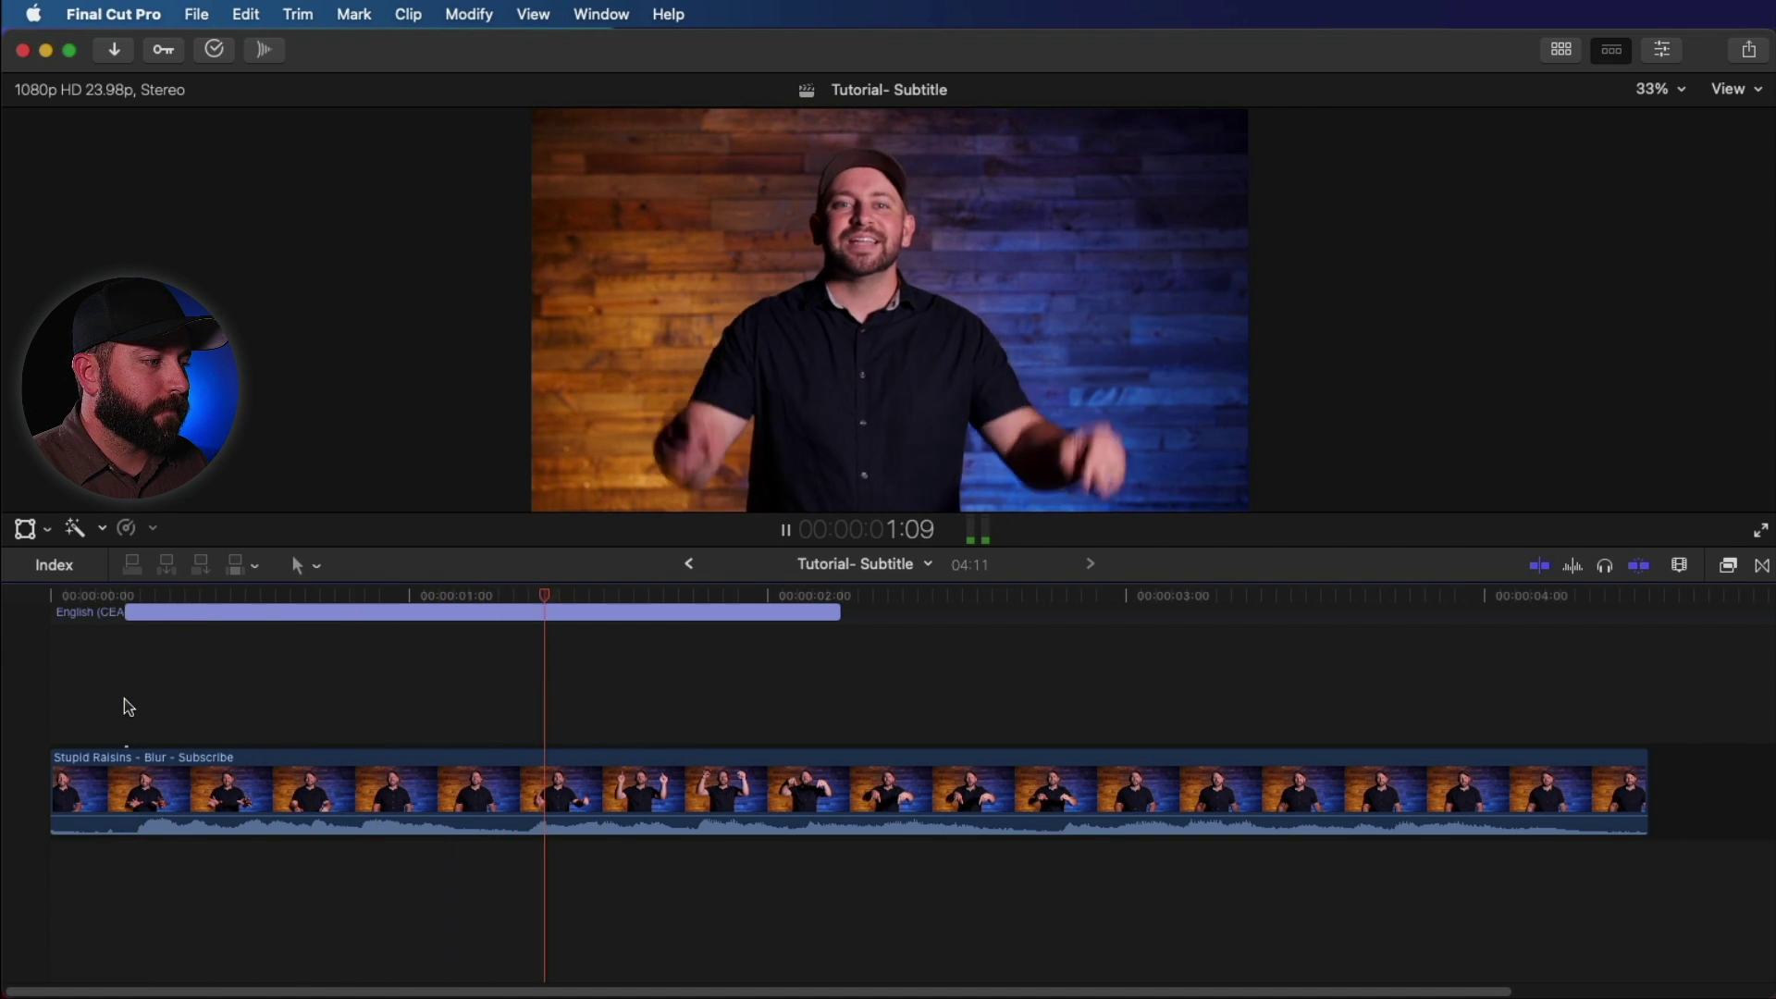
{"action": "key", "text": "space"}
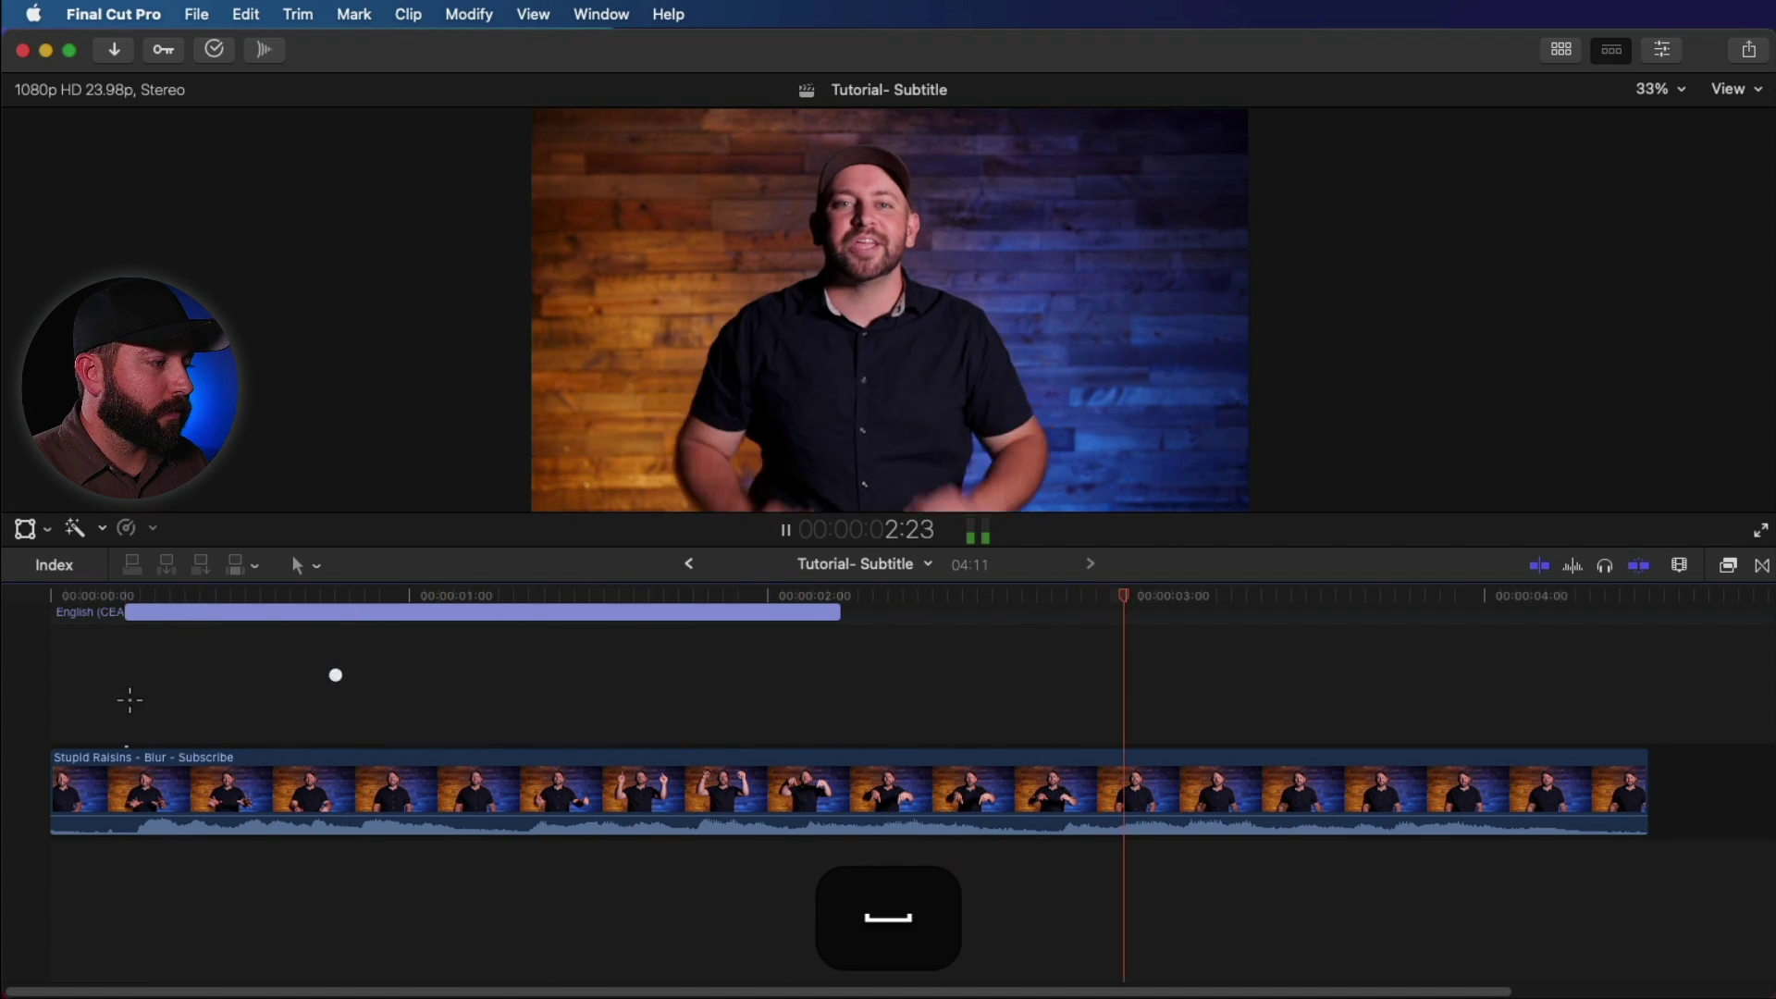
{"action": "left_click", "coordinate": [130, 700]}
{"action": "key", "text": "space"}
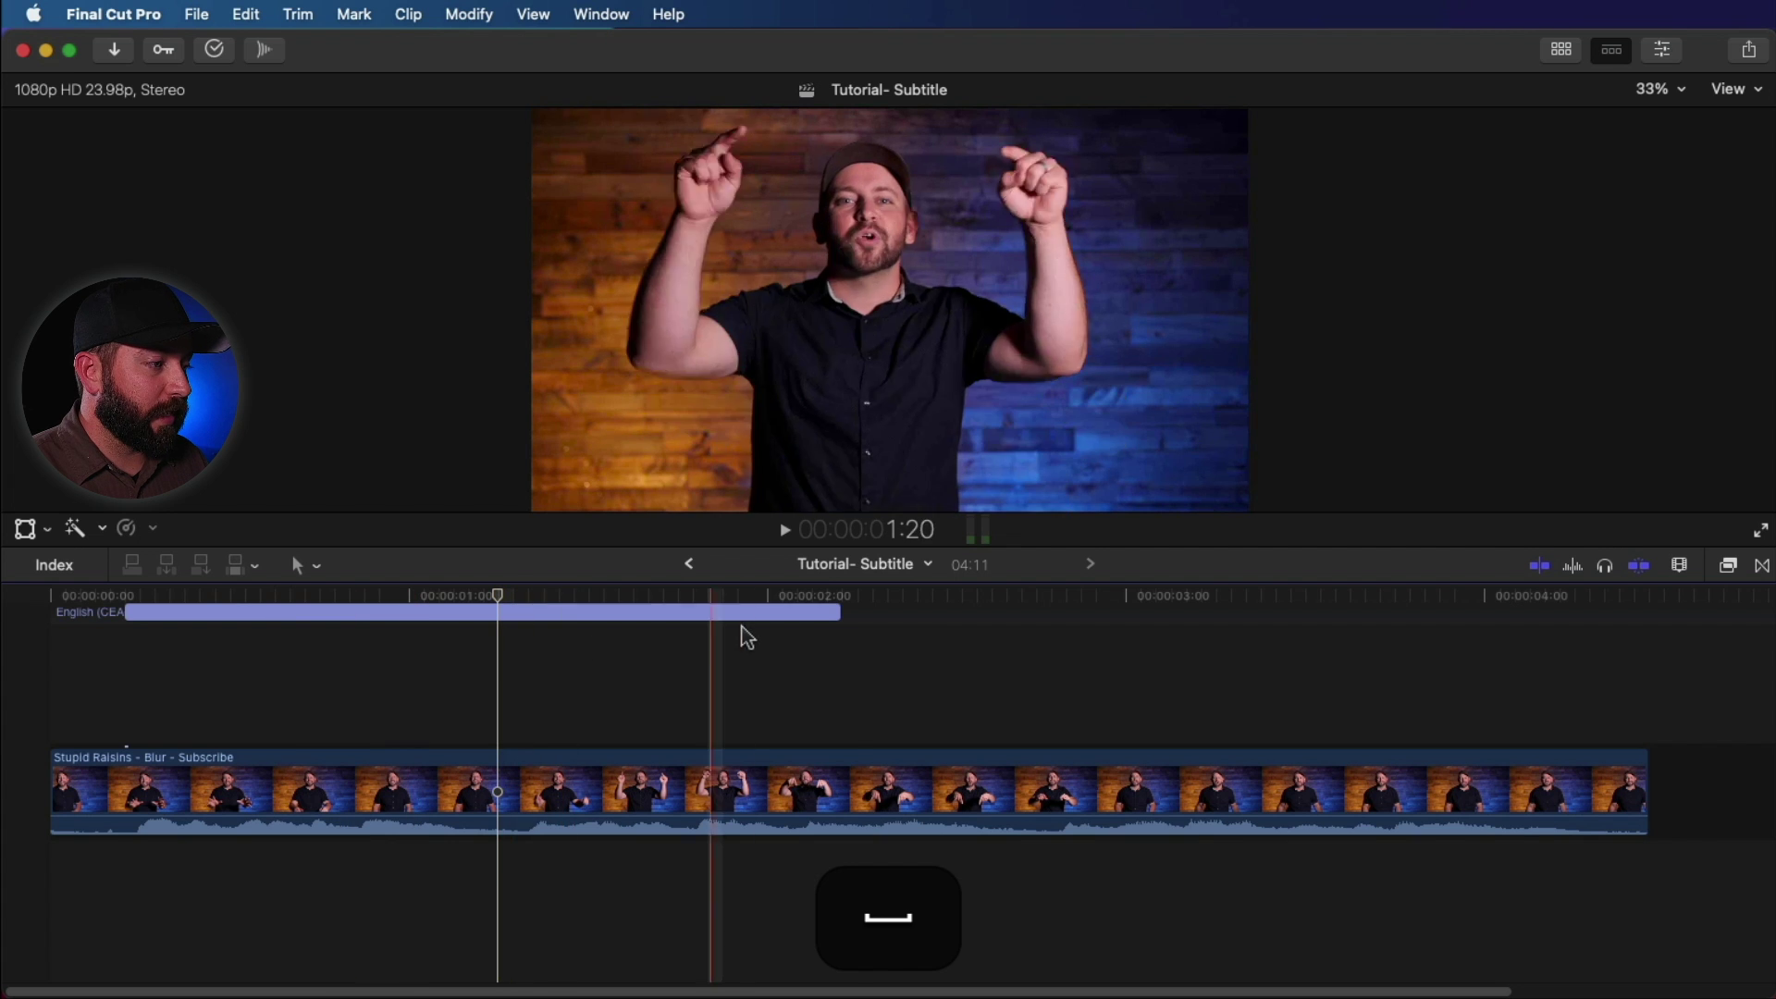
{"action": "left_click_drag", "start_coordinate": [838, 613], "coordinate": [506, 618]}
Enter the caption text 'Get ahead of the game'
{"action": "left_click", "coordinate": [231, 613]}
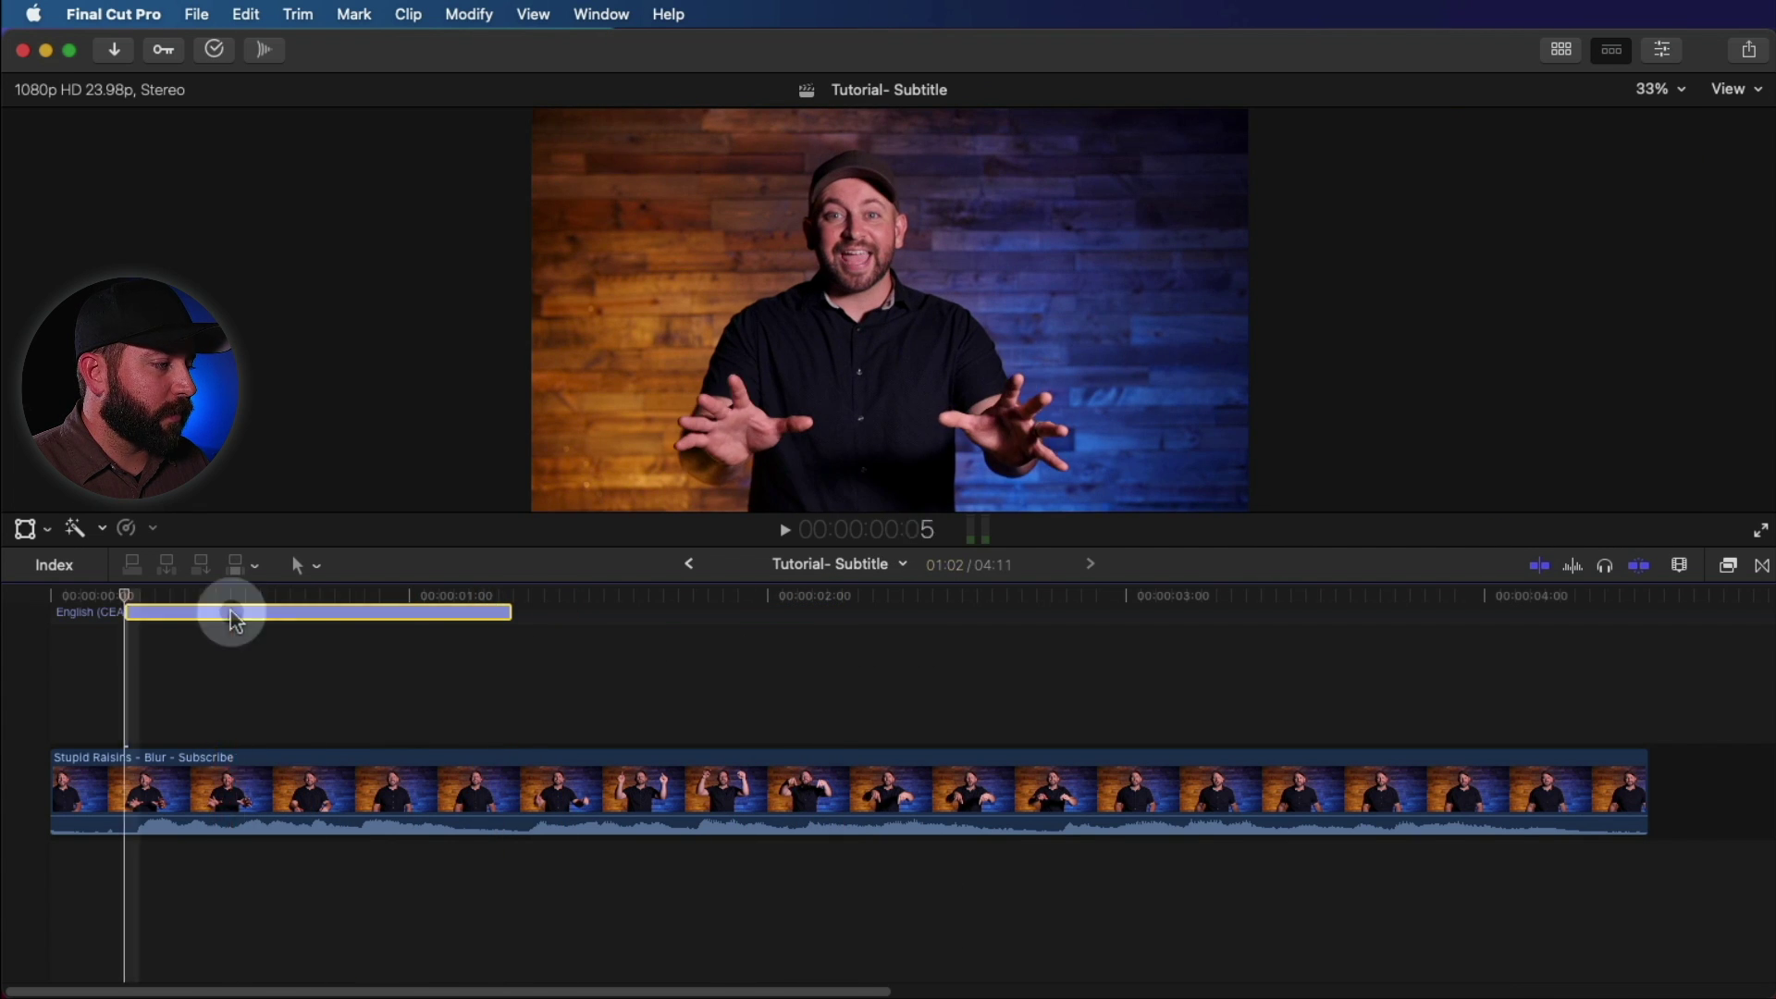
{"action": "double_click", "coordinate": [231, 613]}
{"action": "type", "text": "Get"}
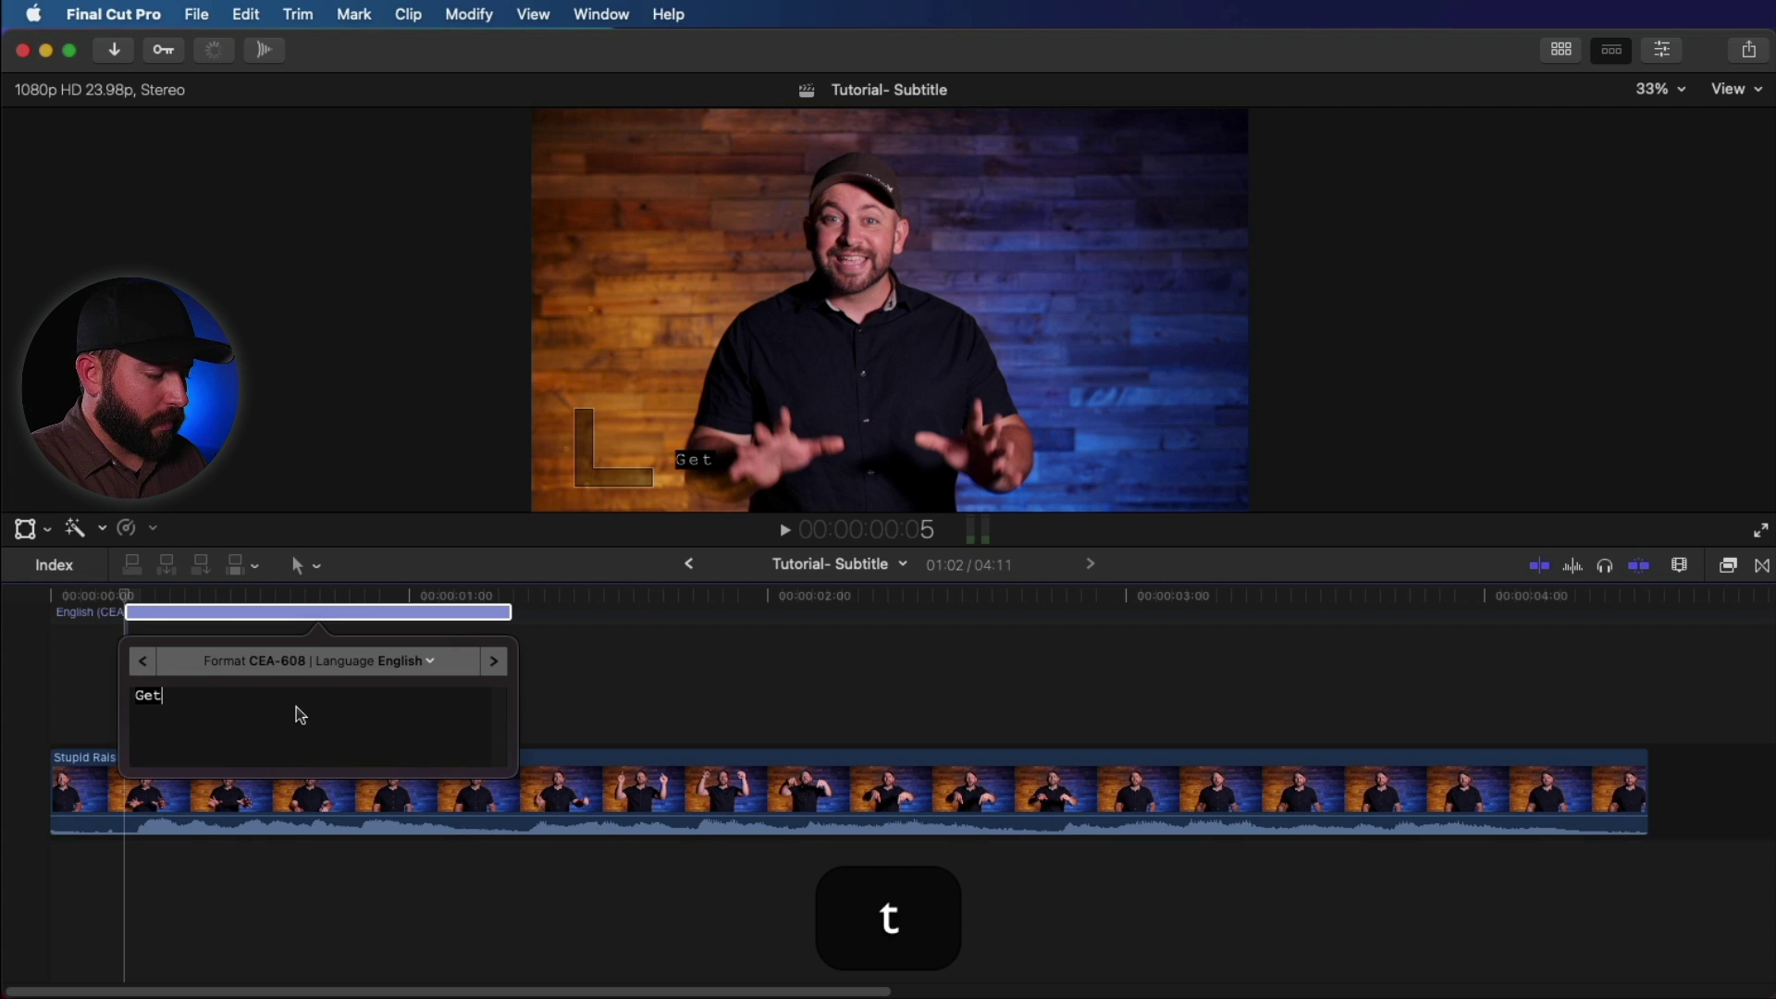
{"action": "type", "text": " ahead o"}
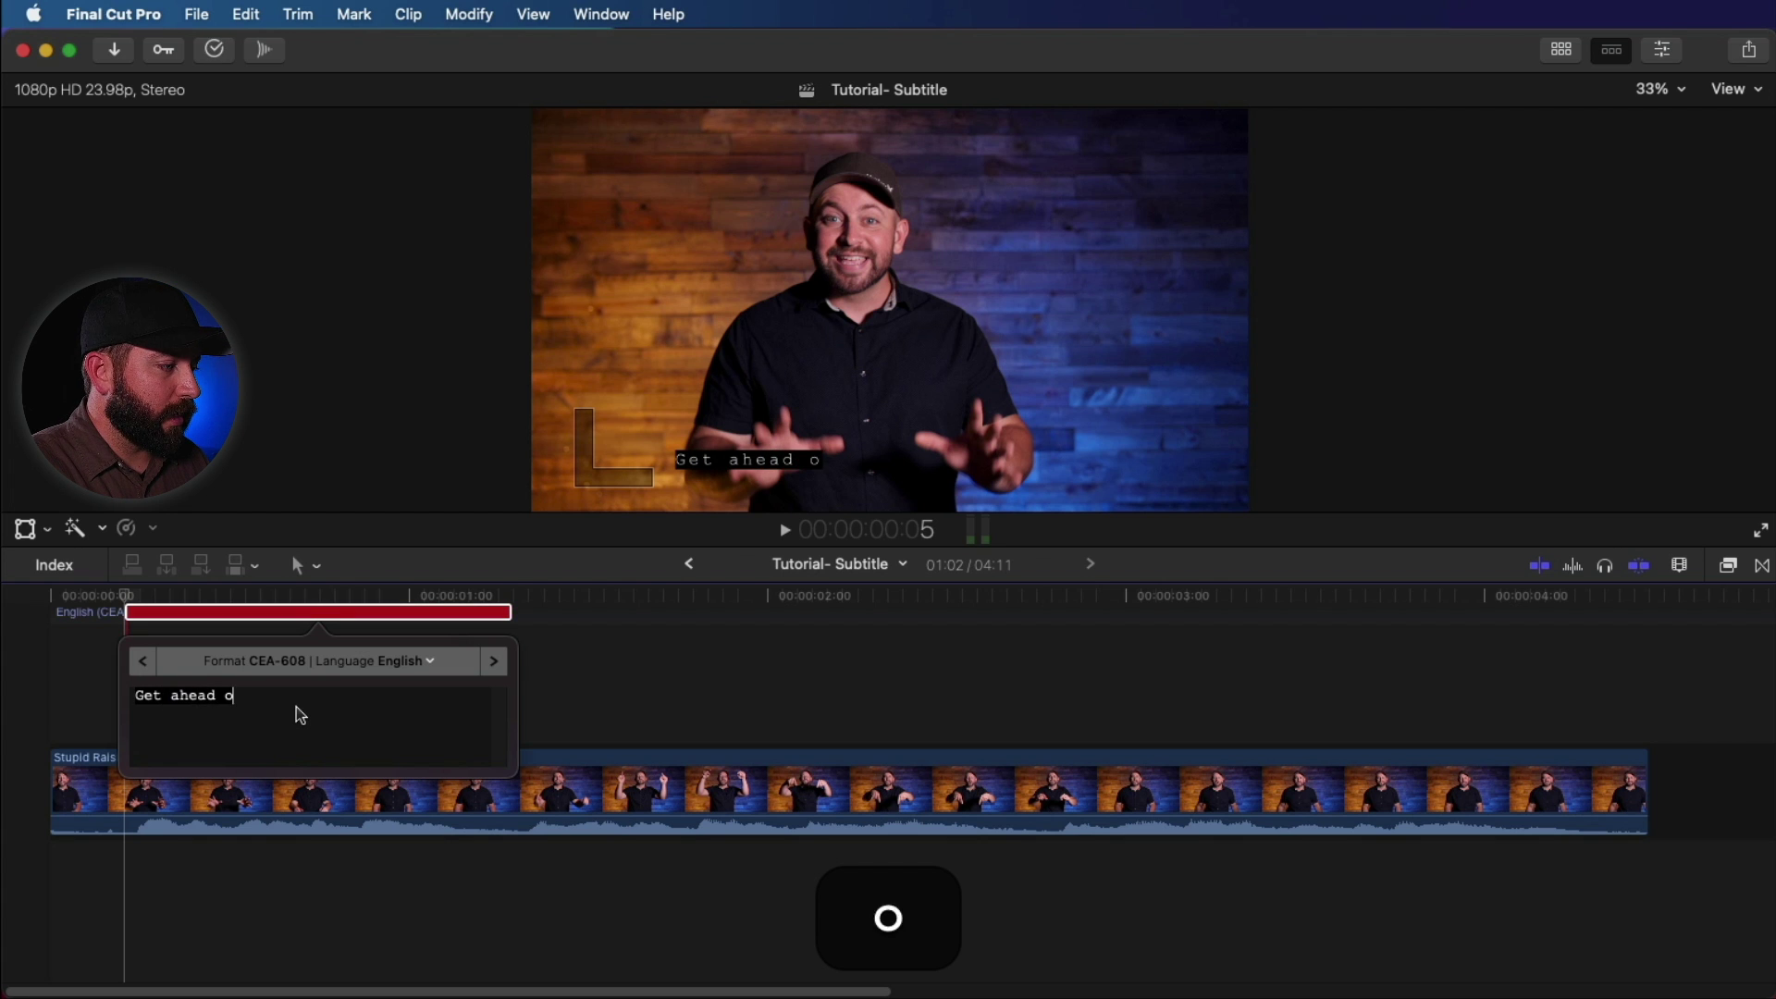
{"action": "type", "text": "f the game"}
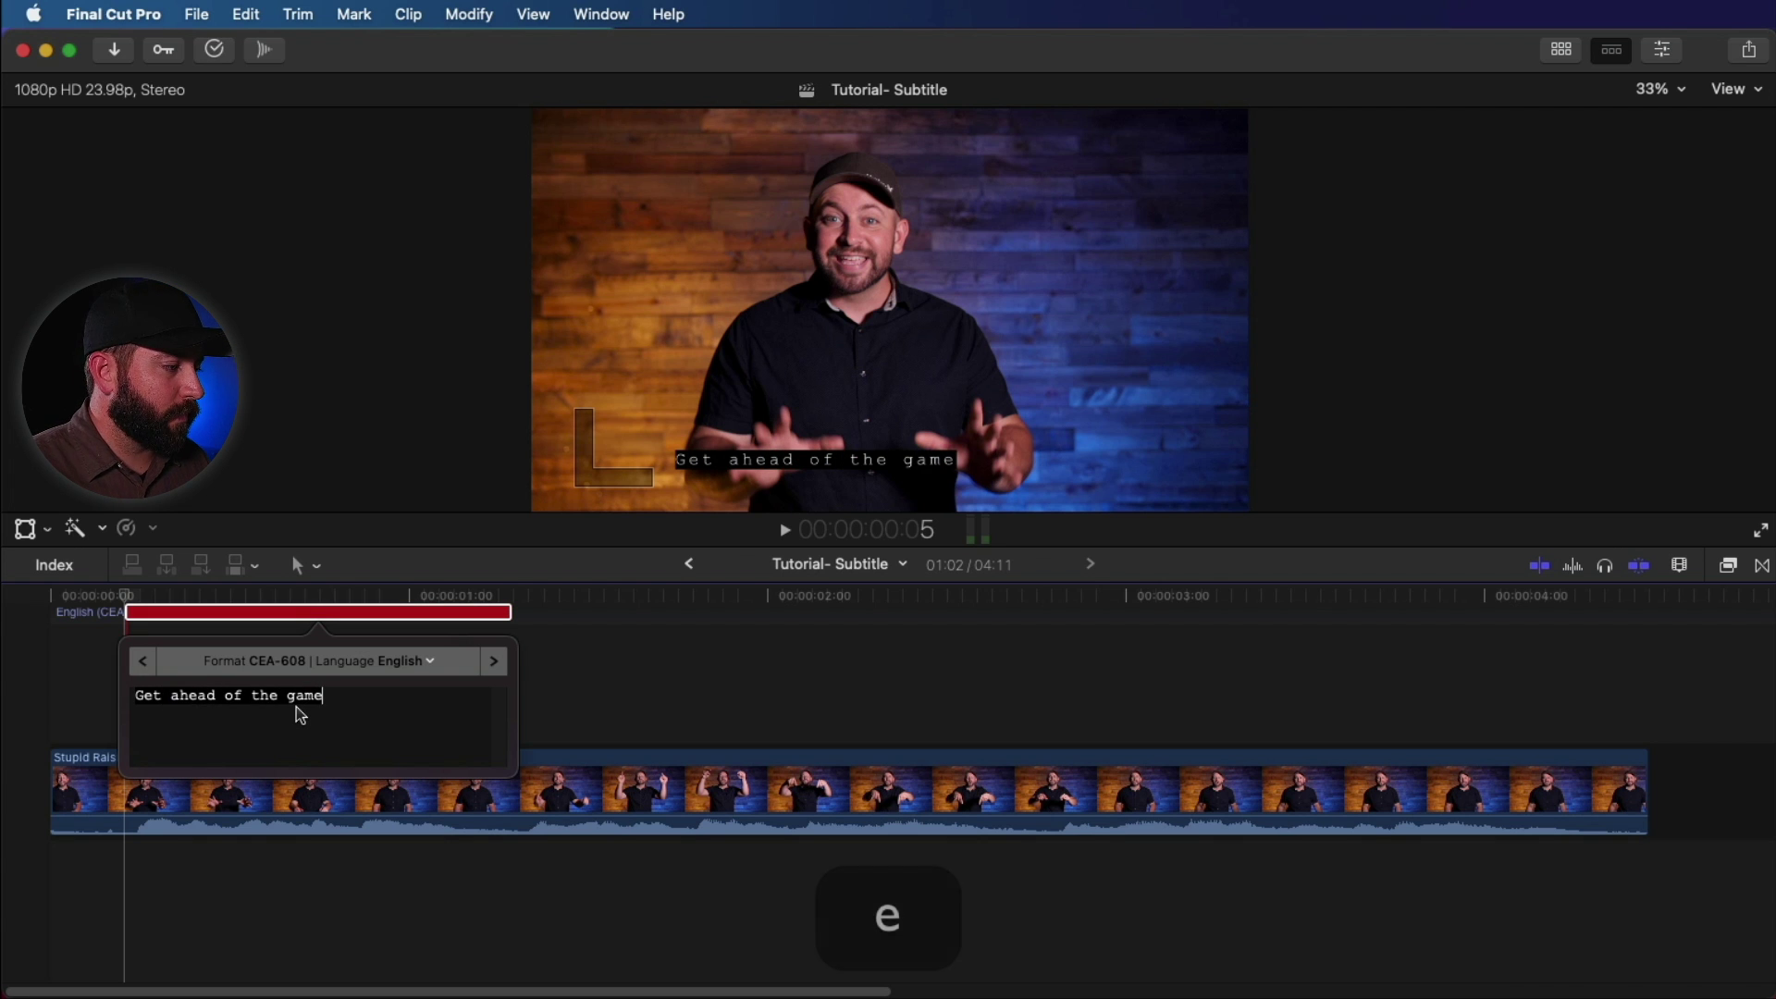
{"action": "key", "text": "Escape"}
{"action": "key", "text": "Home"}
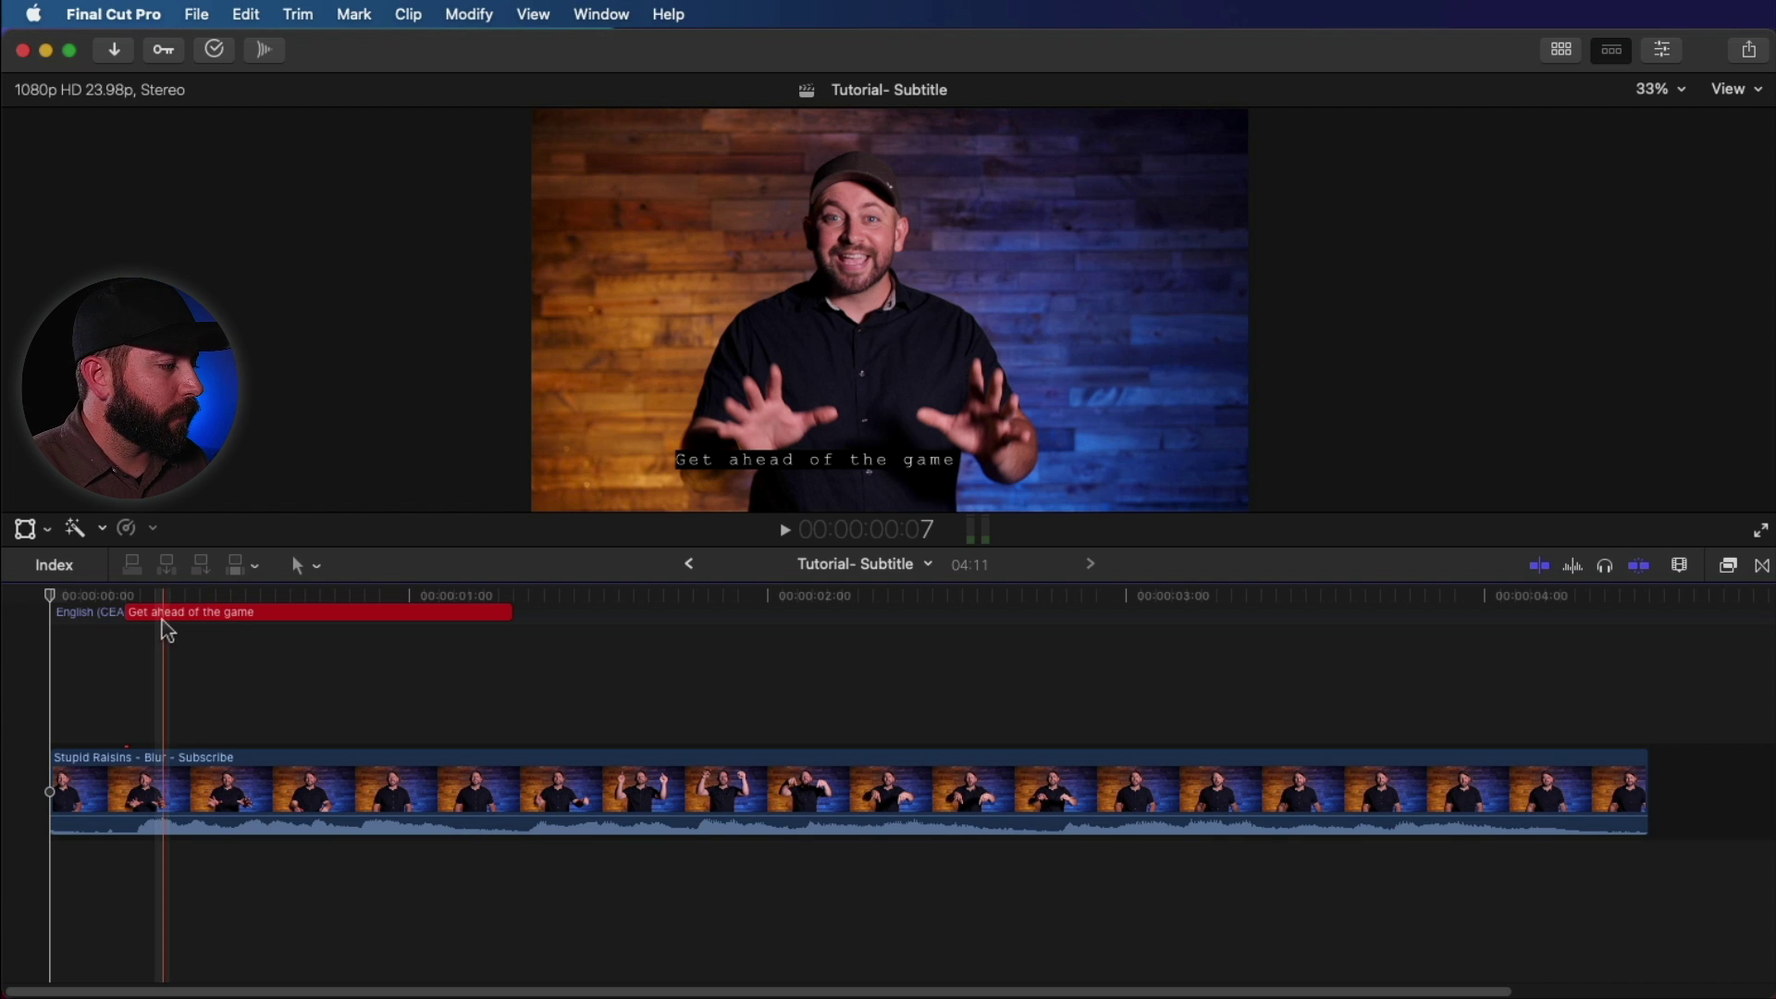
Slide the caption slightly later, extend its end, and preview it over the video
{"action": "left_click_drag", "start_coordinate": [144, 613], "coordinate": [265, 622]}
{"action": "key", "text": "space"}
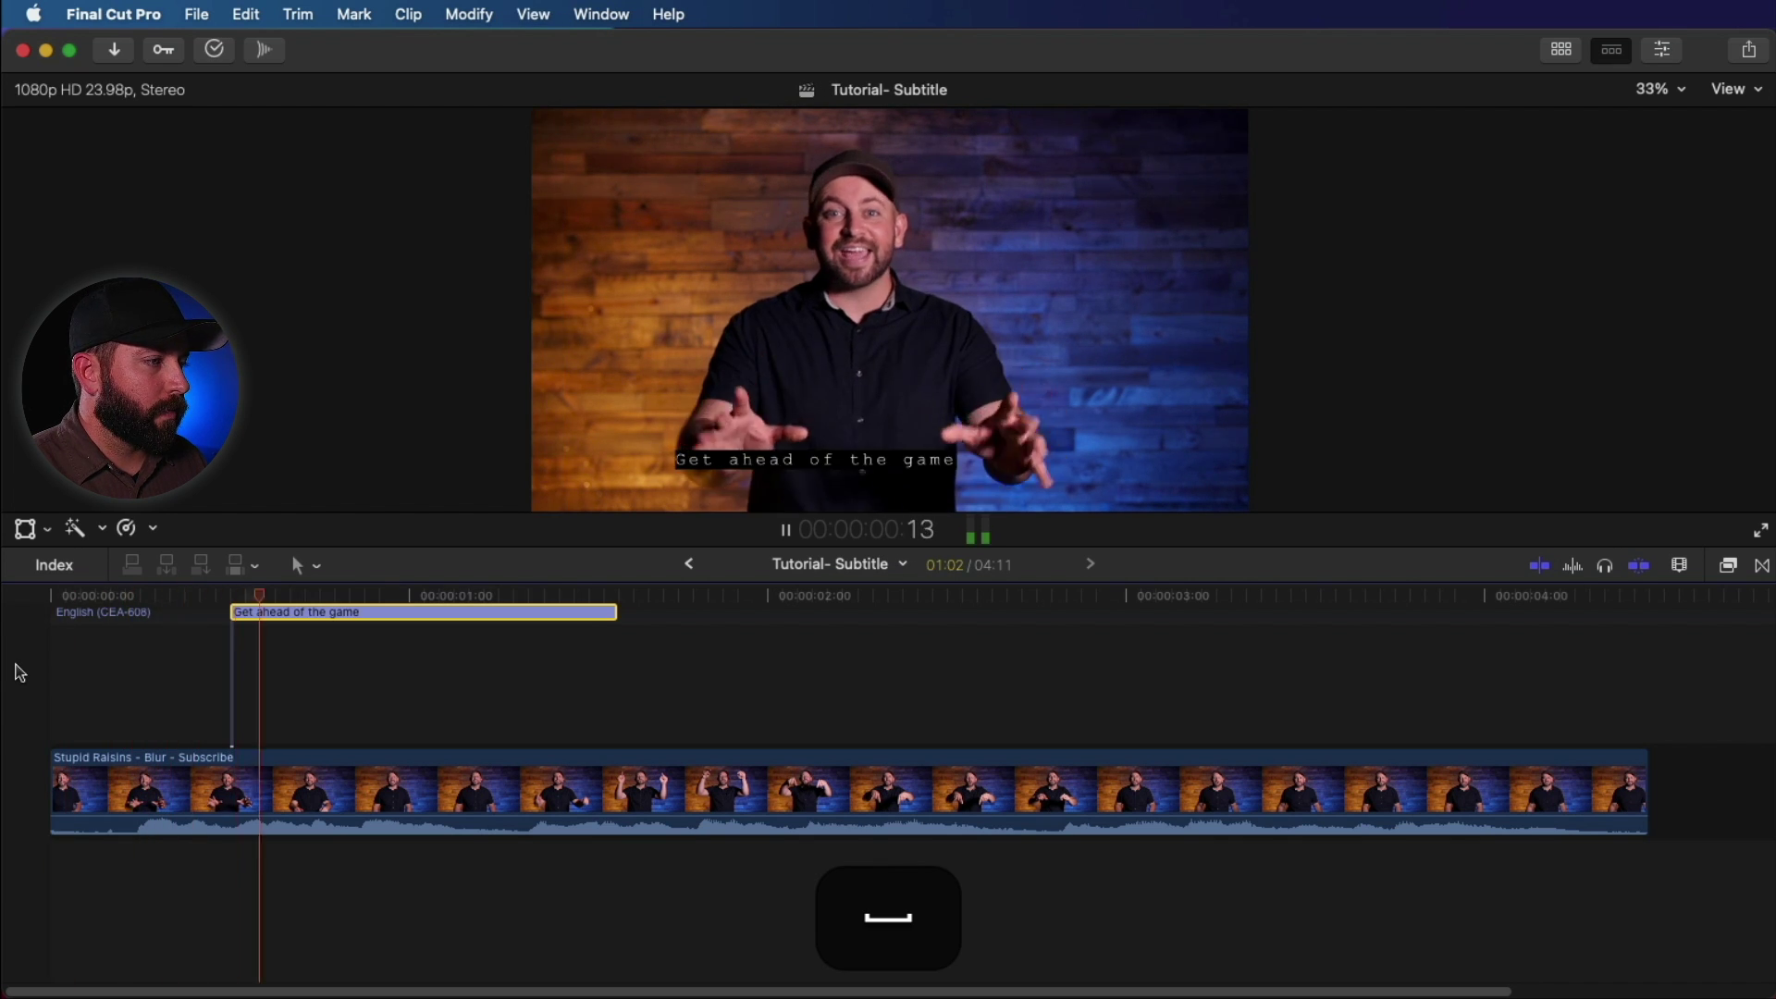
{"action": "key", "text": "space"}
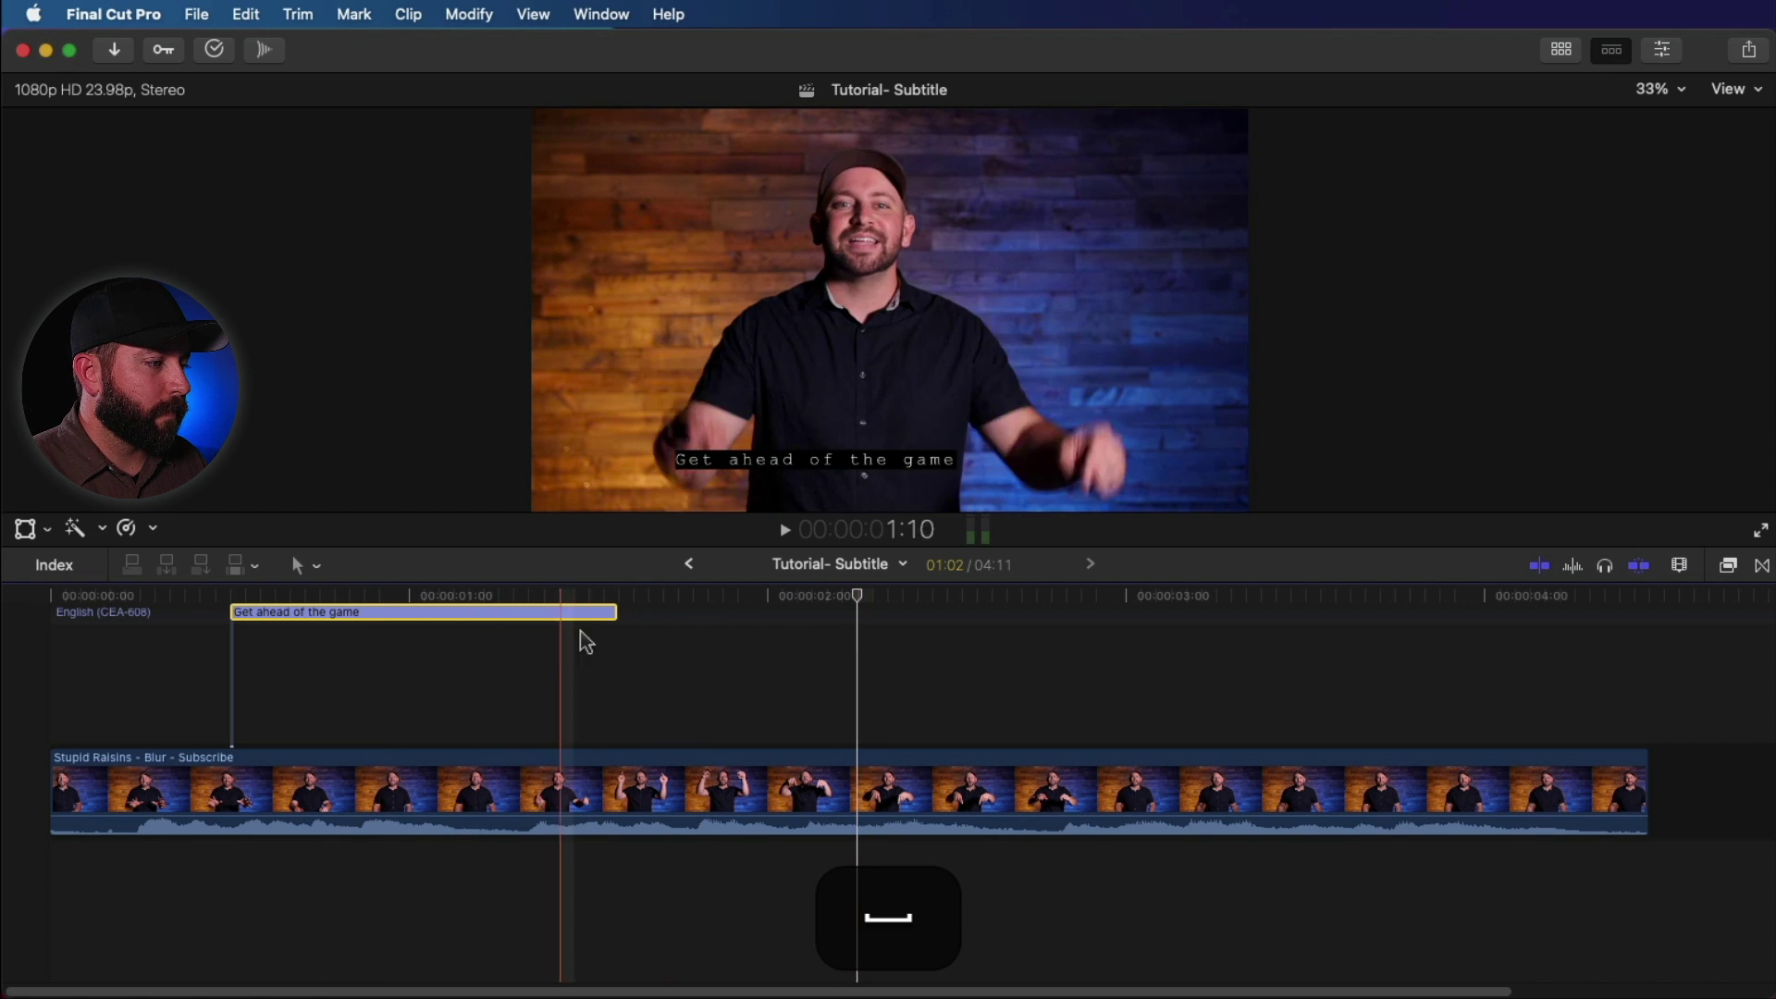
{"action": "left_click_drag", "start_coordinate": [611, 614], "coordinate": [631, 614]}
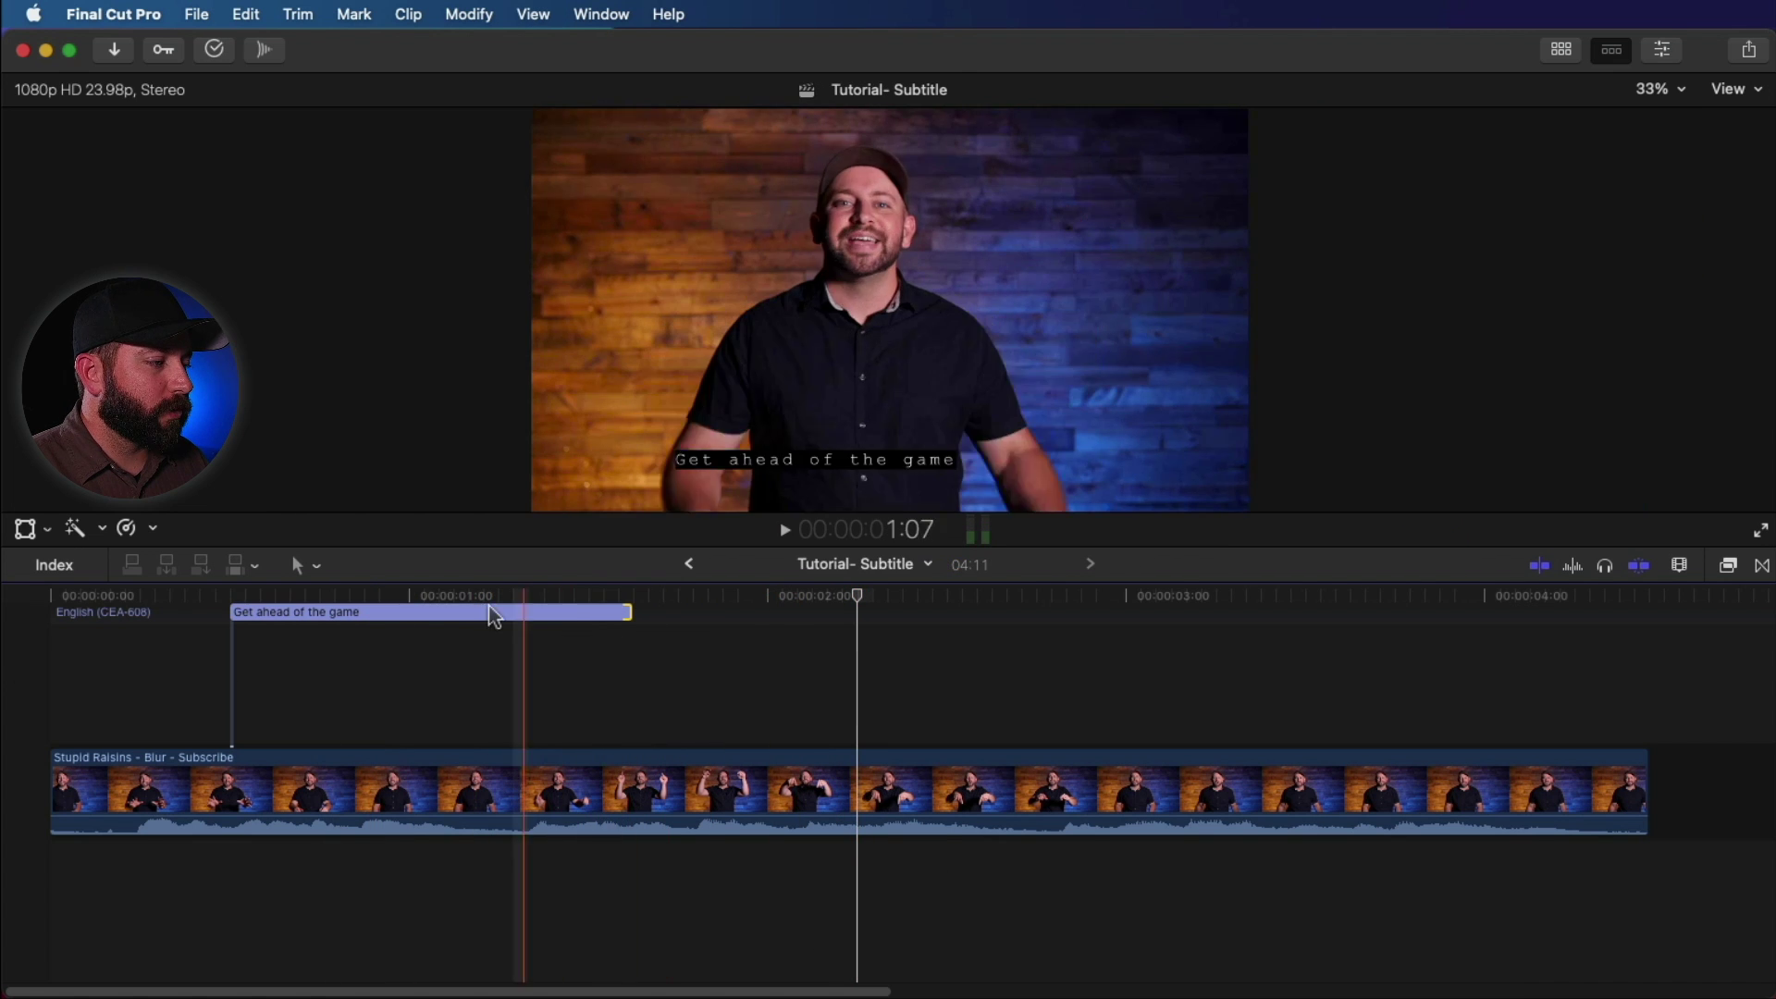
{"action": "key", "text": "space"}
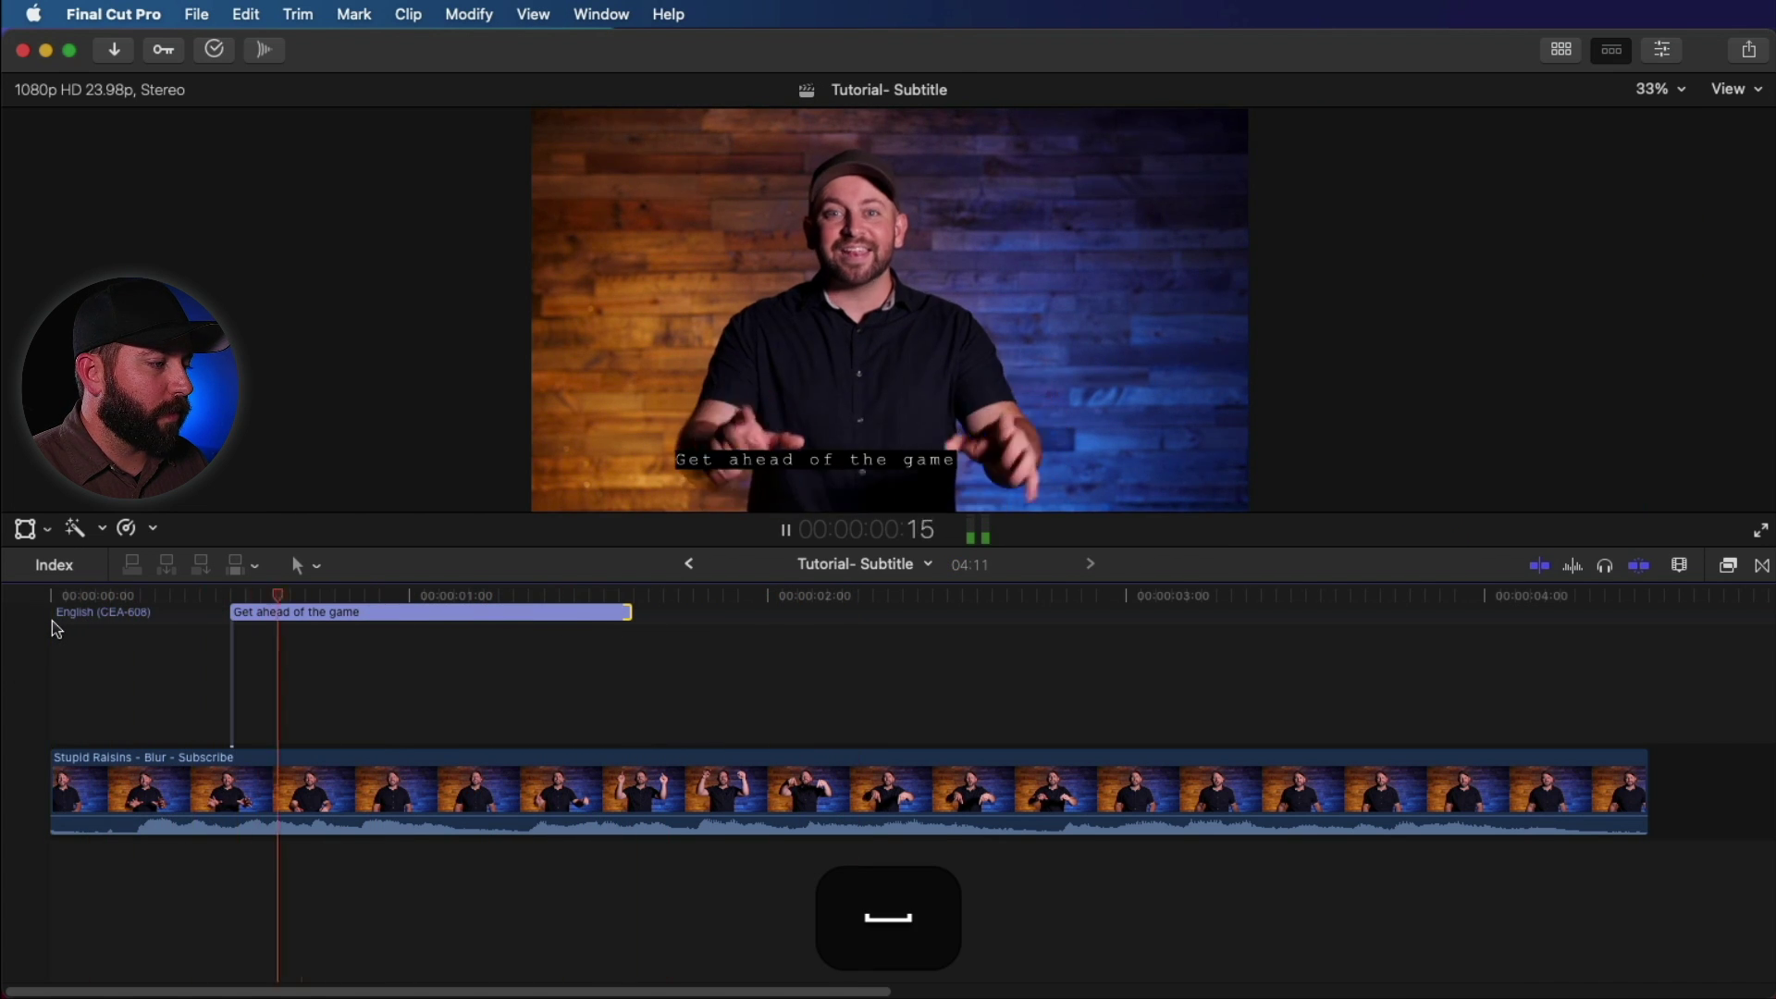
{"action": "key", "text": "space"}
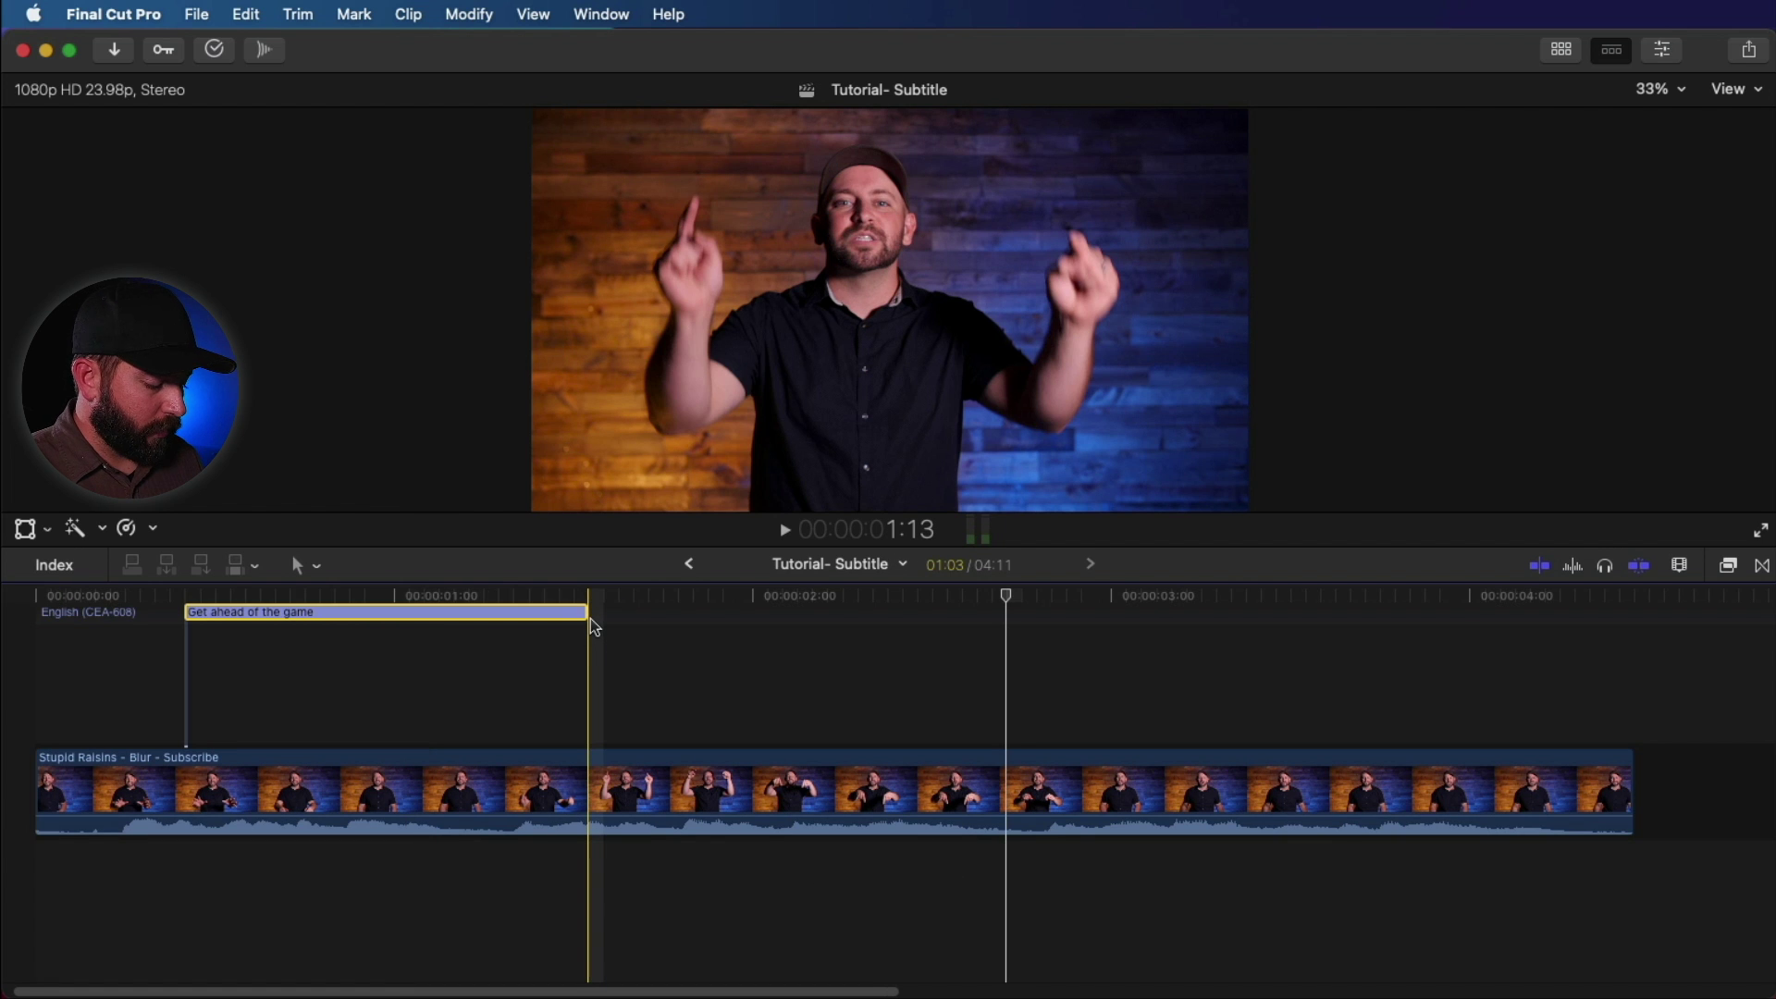
Add a caption reading 'And subscribe below' and extend it toward the end
{"action": "key", "text": "alt+c"}
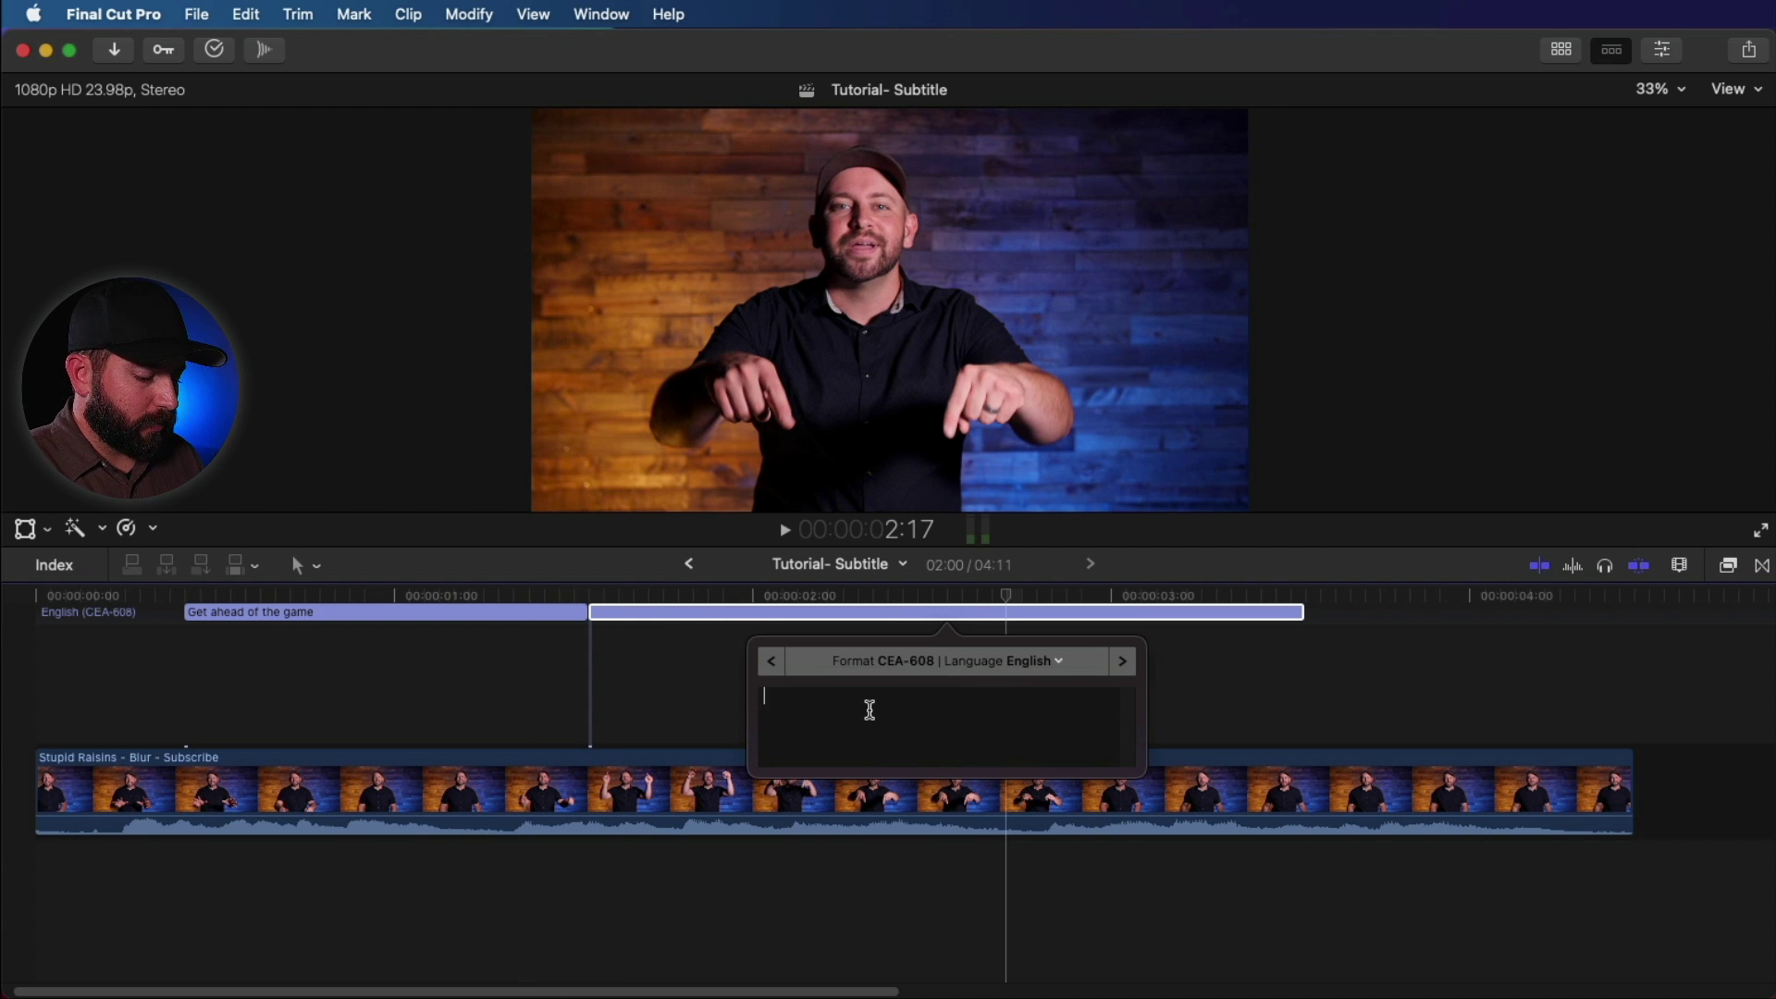
{"action": "type", "text": "And su"}
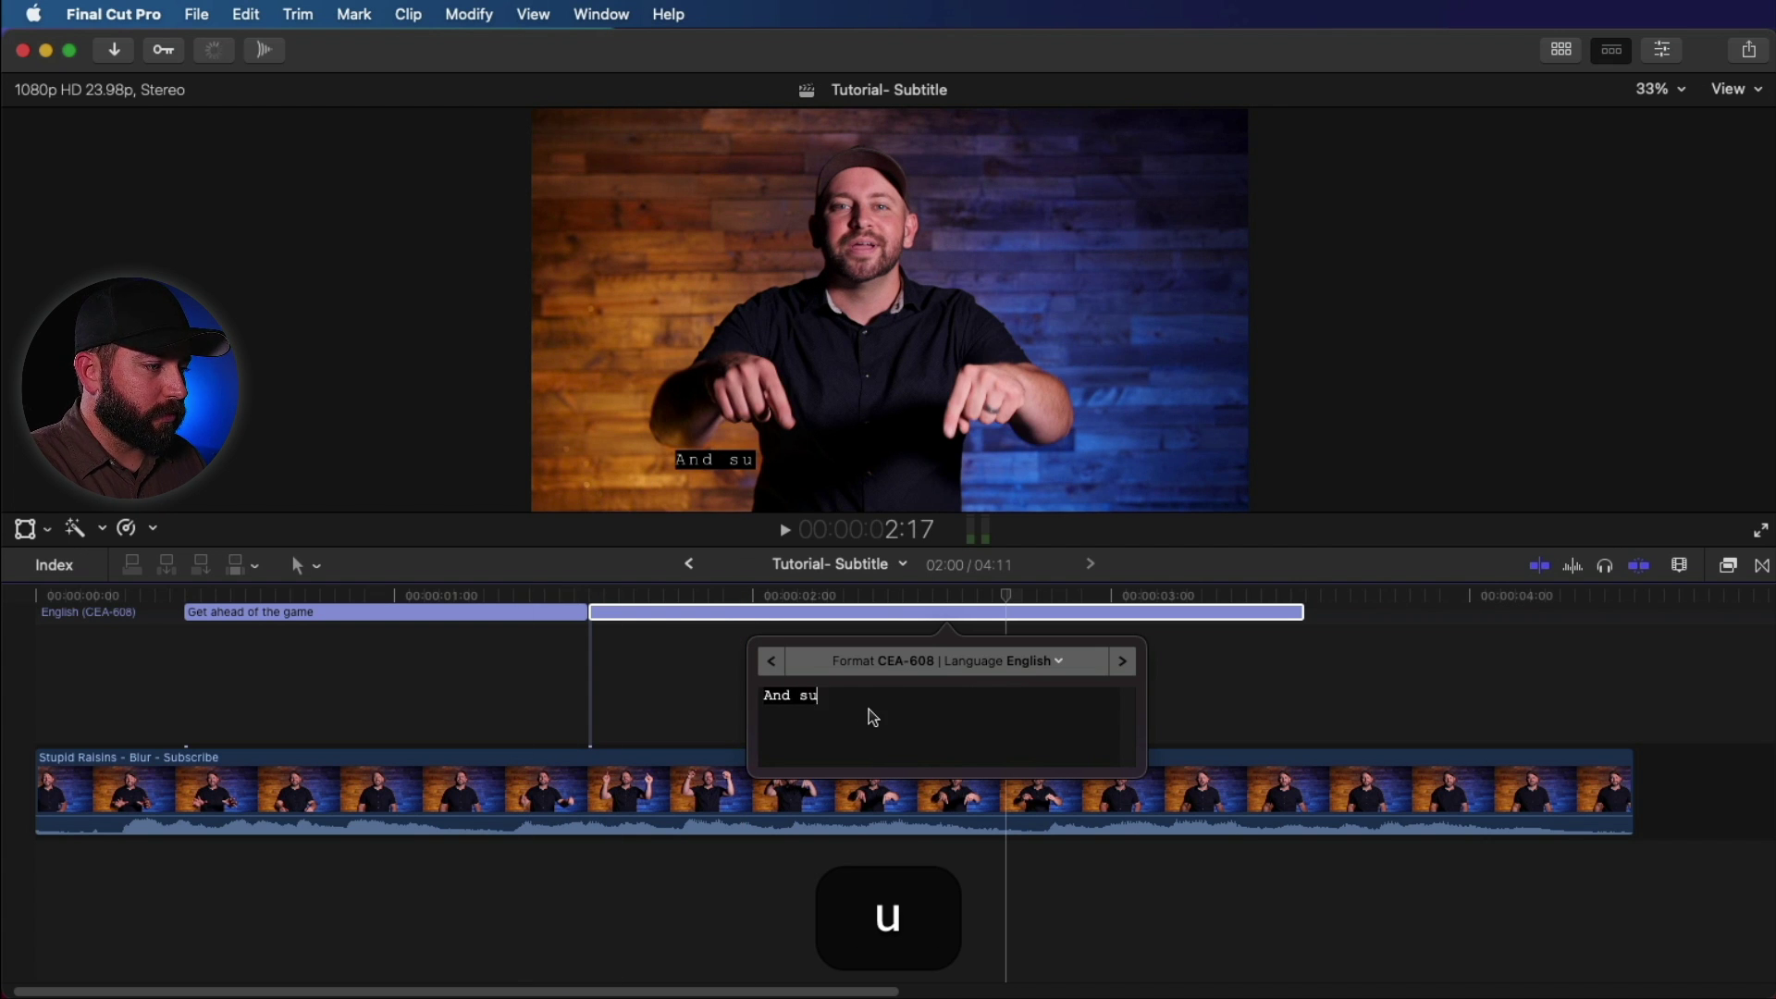
{"action": "type", "text": "bscribe "}
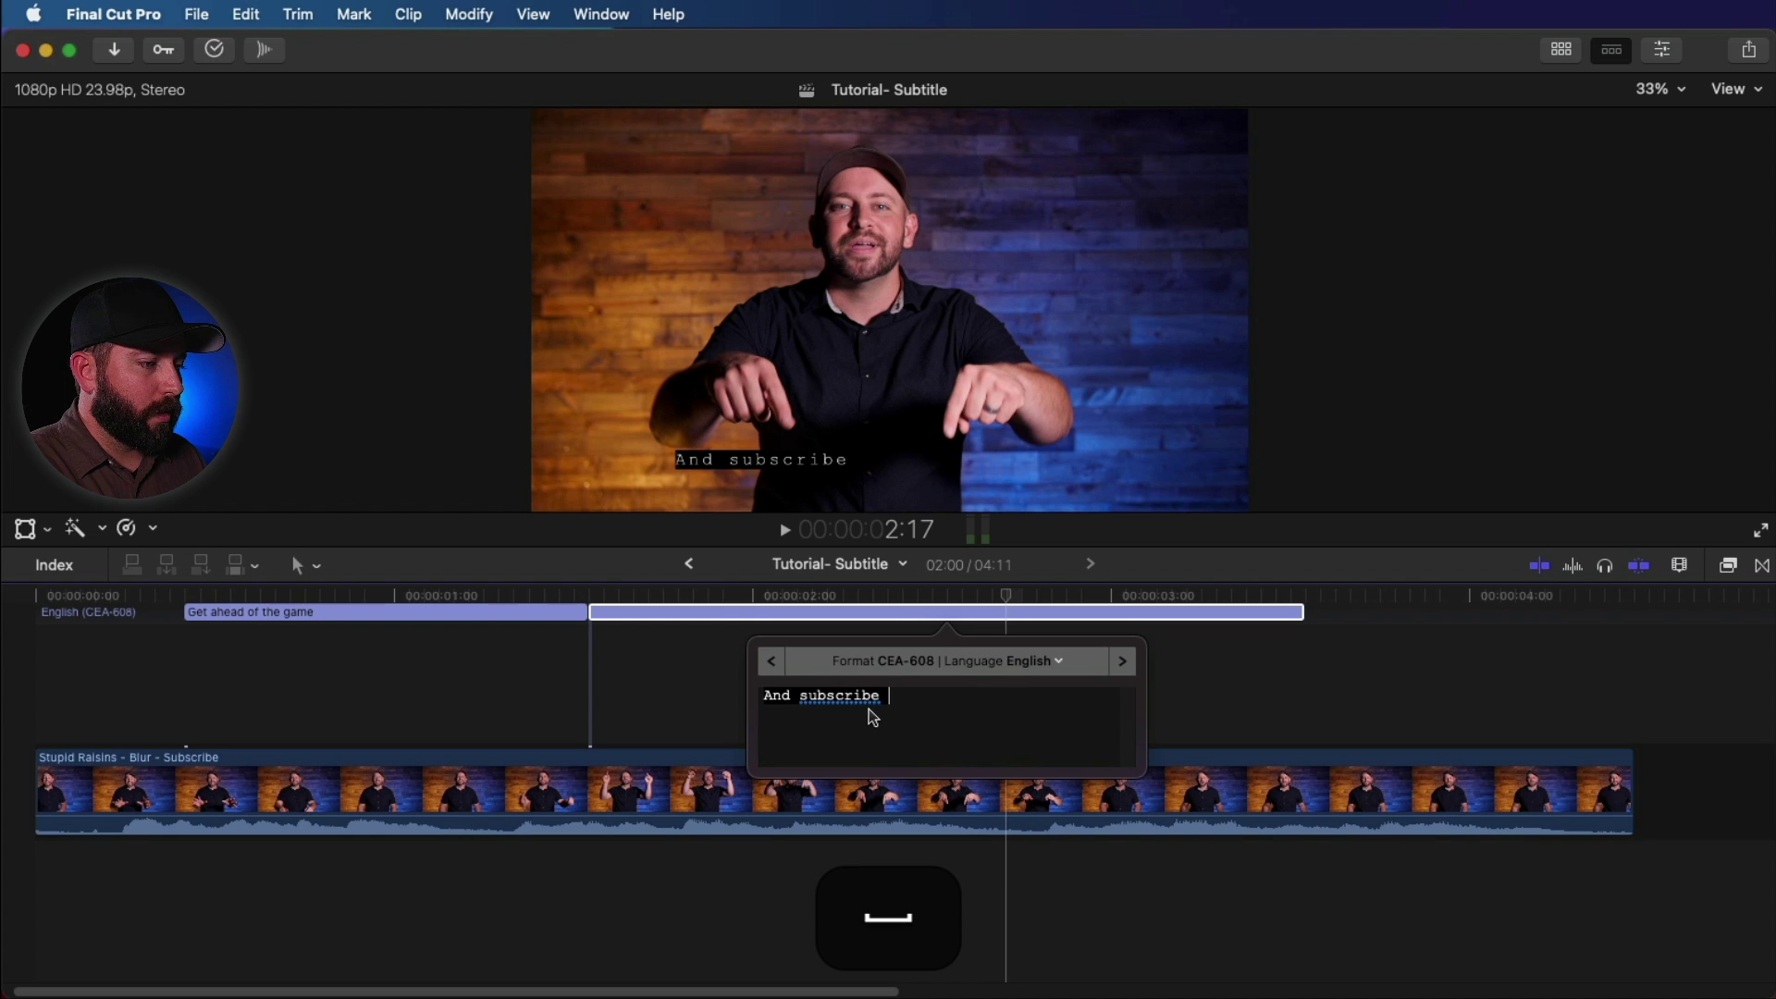
{"action": "type", "text": "below"}
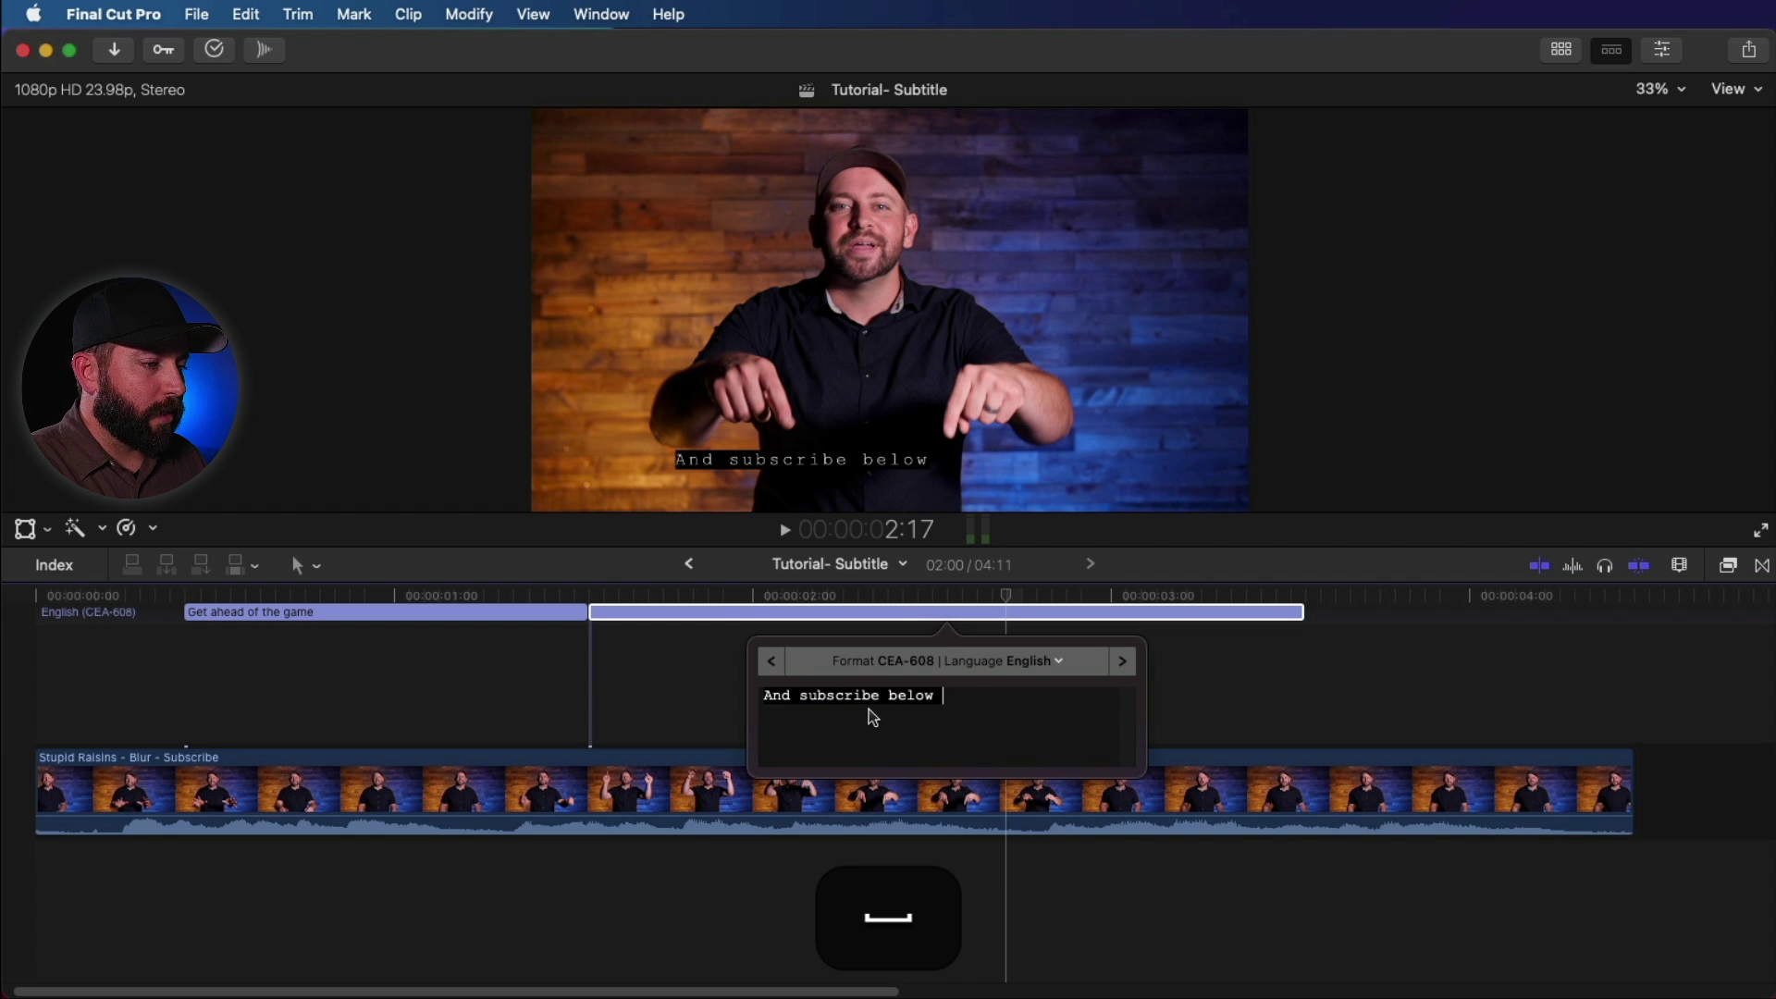
{"action": "key", "text": "Escape"}
{"action": "key", "text": "alt+]"}
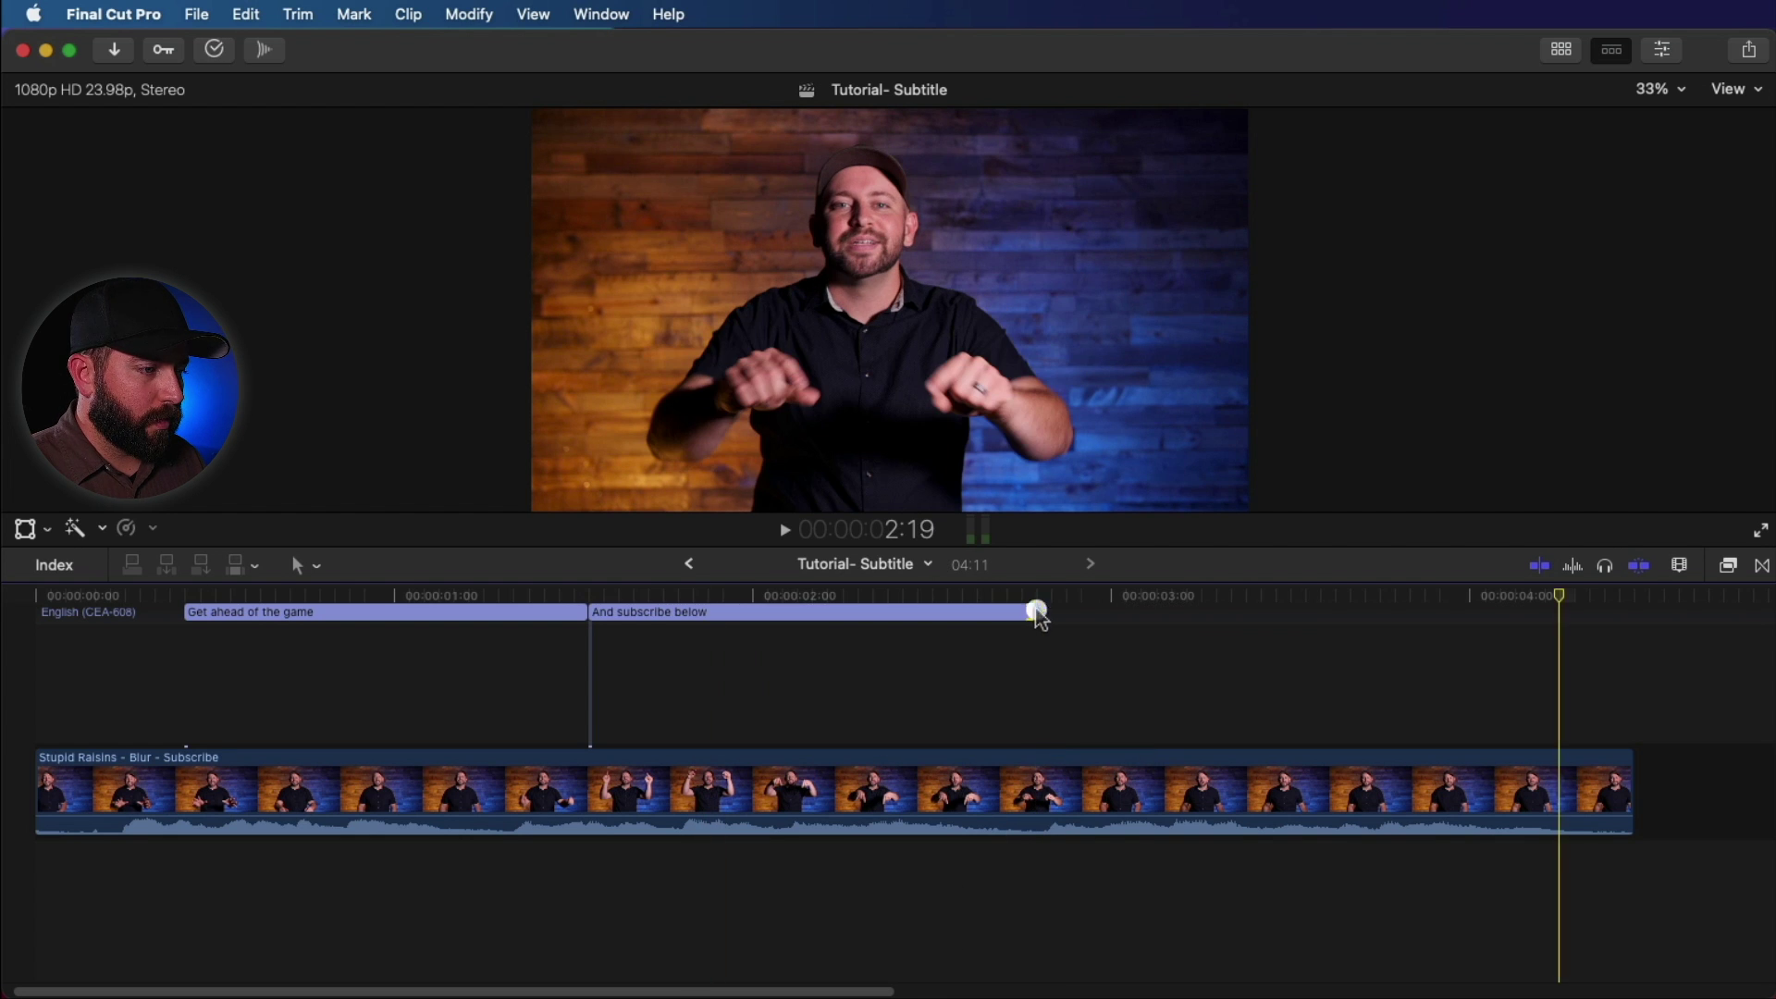
{"action": "left_click", "coordinate": [1078, 618]}
{"action": "left_click_drag", "start_coordinate": [1078, 618], "coordinate": [1570, 614]}
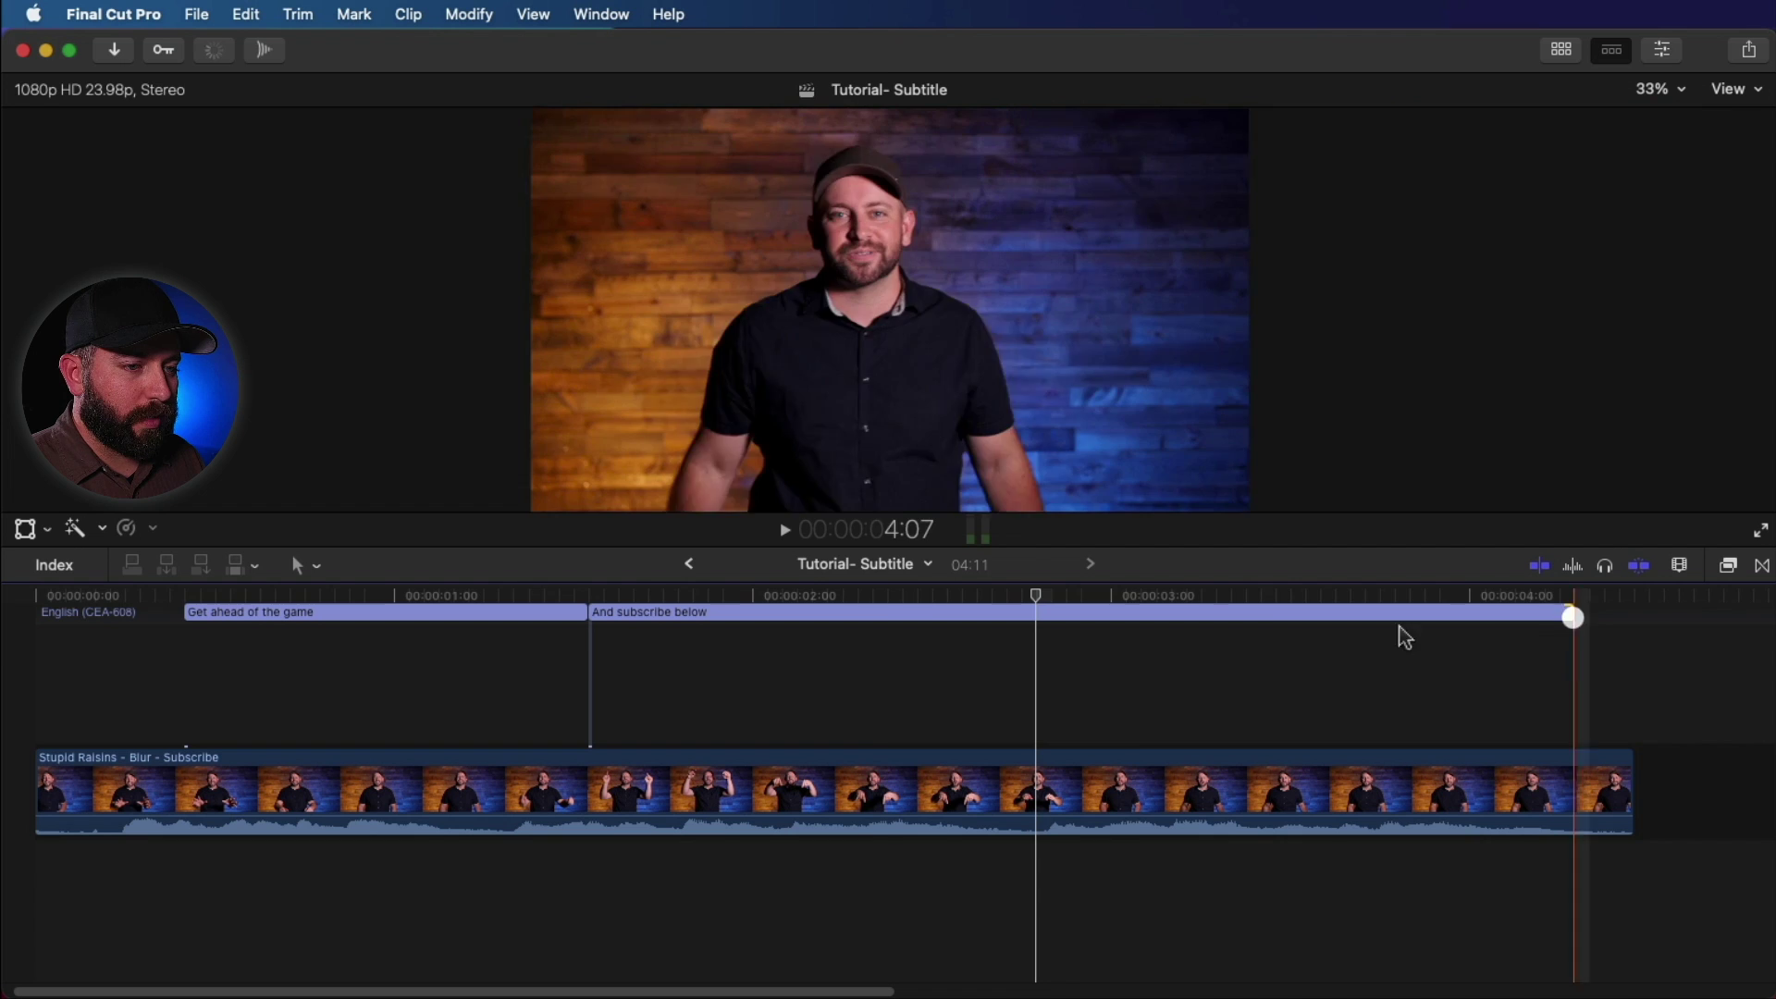
Append 'to hear about our future video' to the second caption's text
{"action": "left_click", "coordinate": [849, 613]}
{"action": "double_click", "coordinate": [849, 613]}
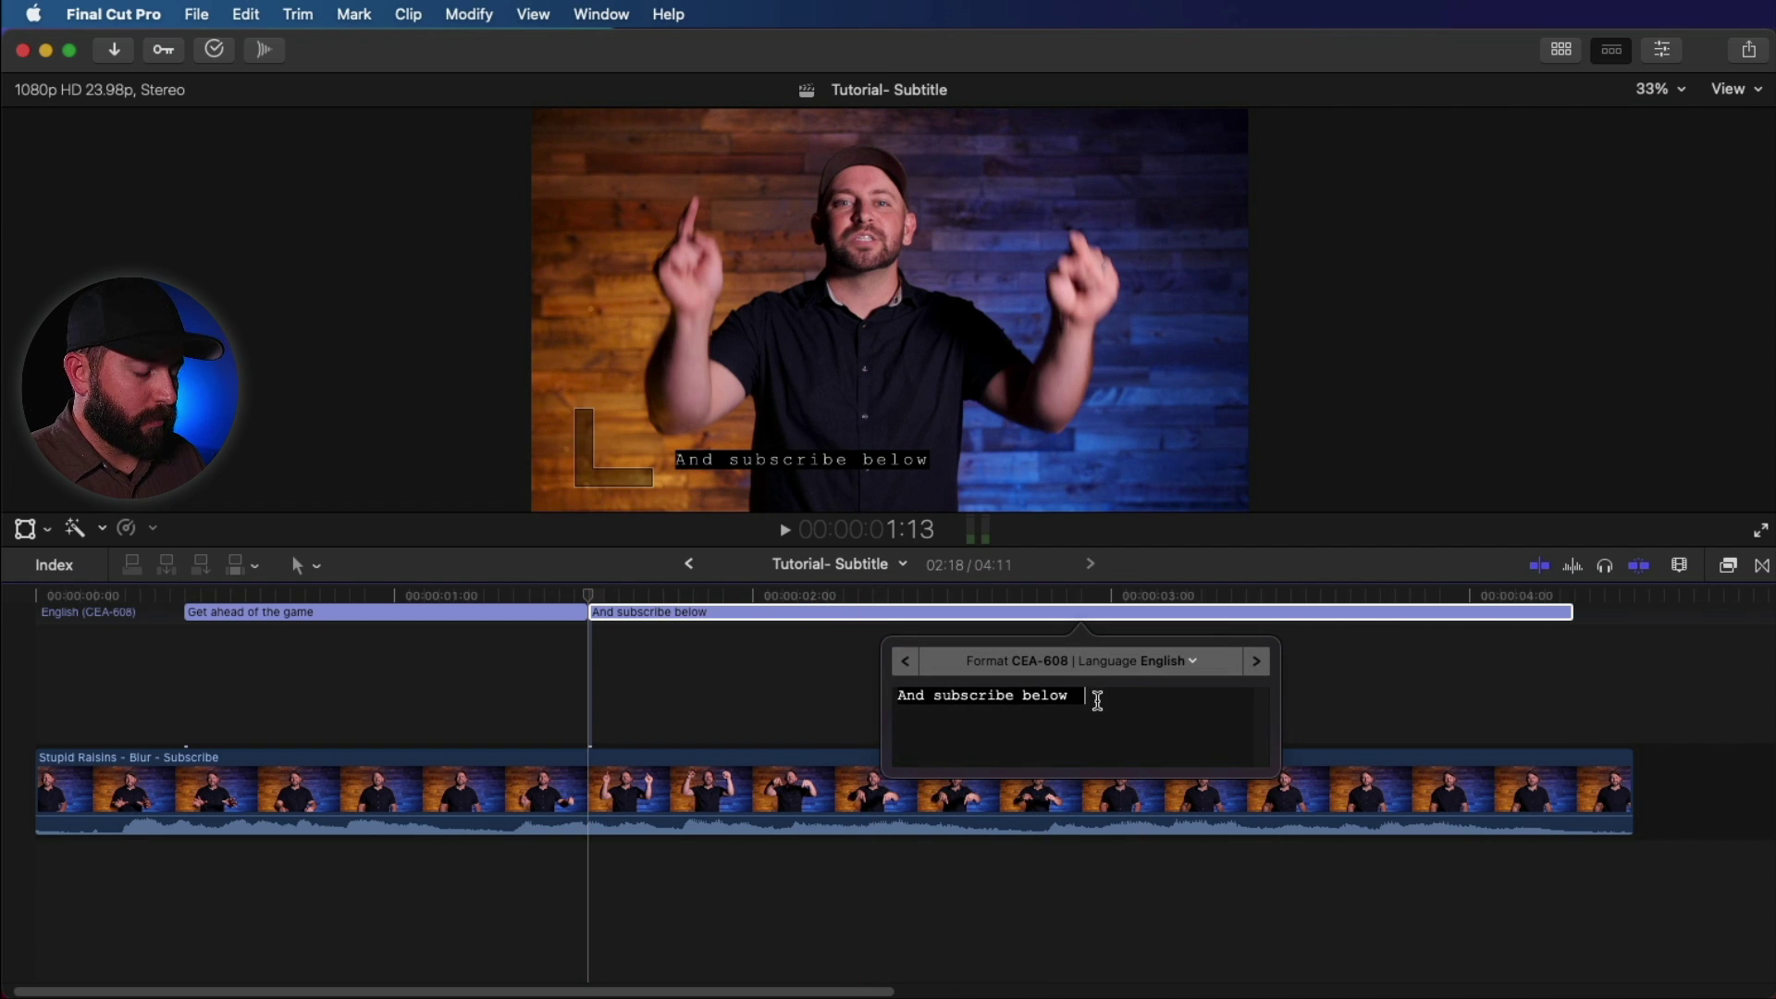
{"action": "type", "text": "to hear abou"}
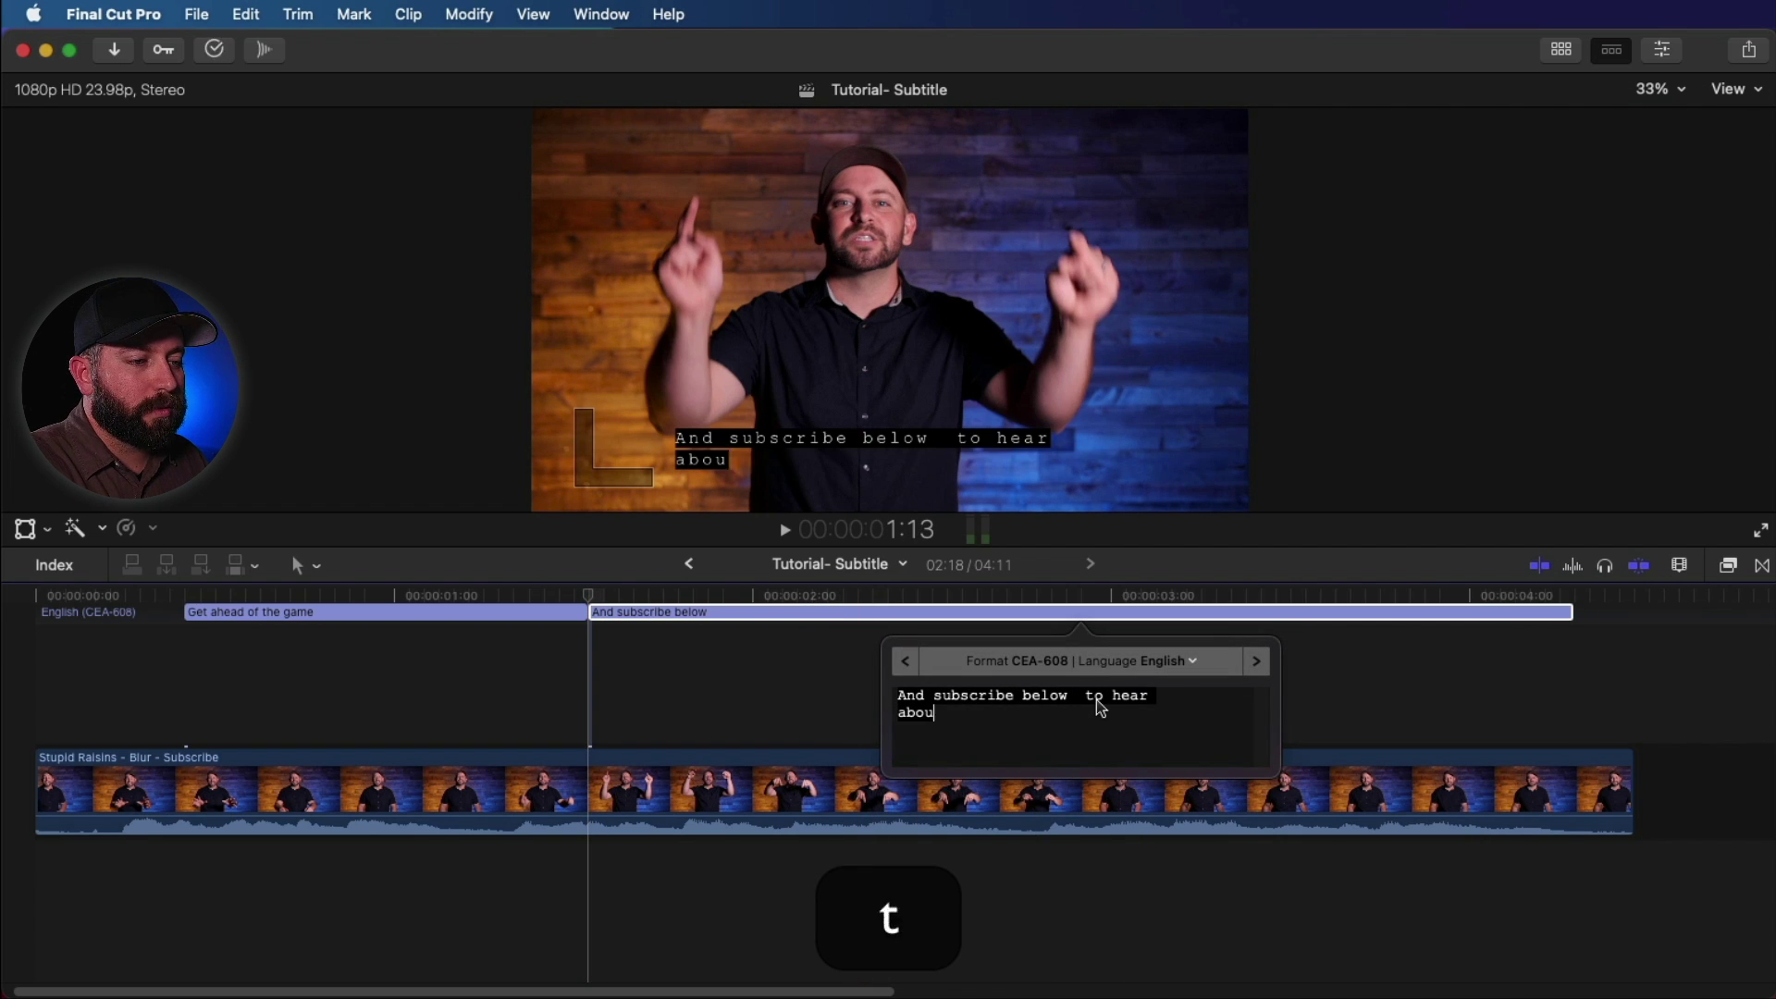
{"action": "type", "text": "t our future videos"}
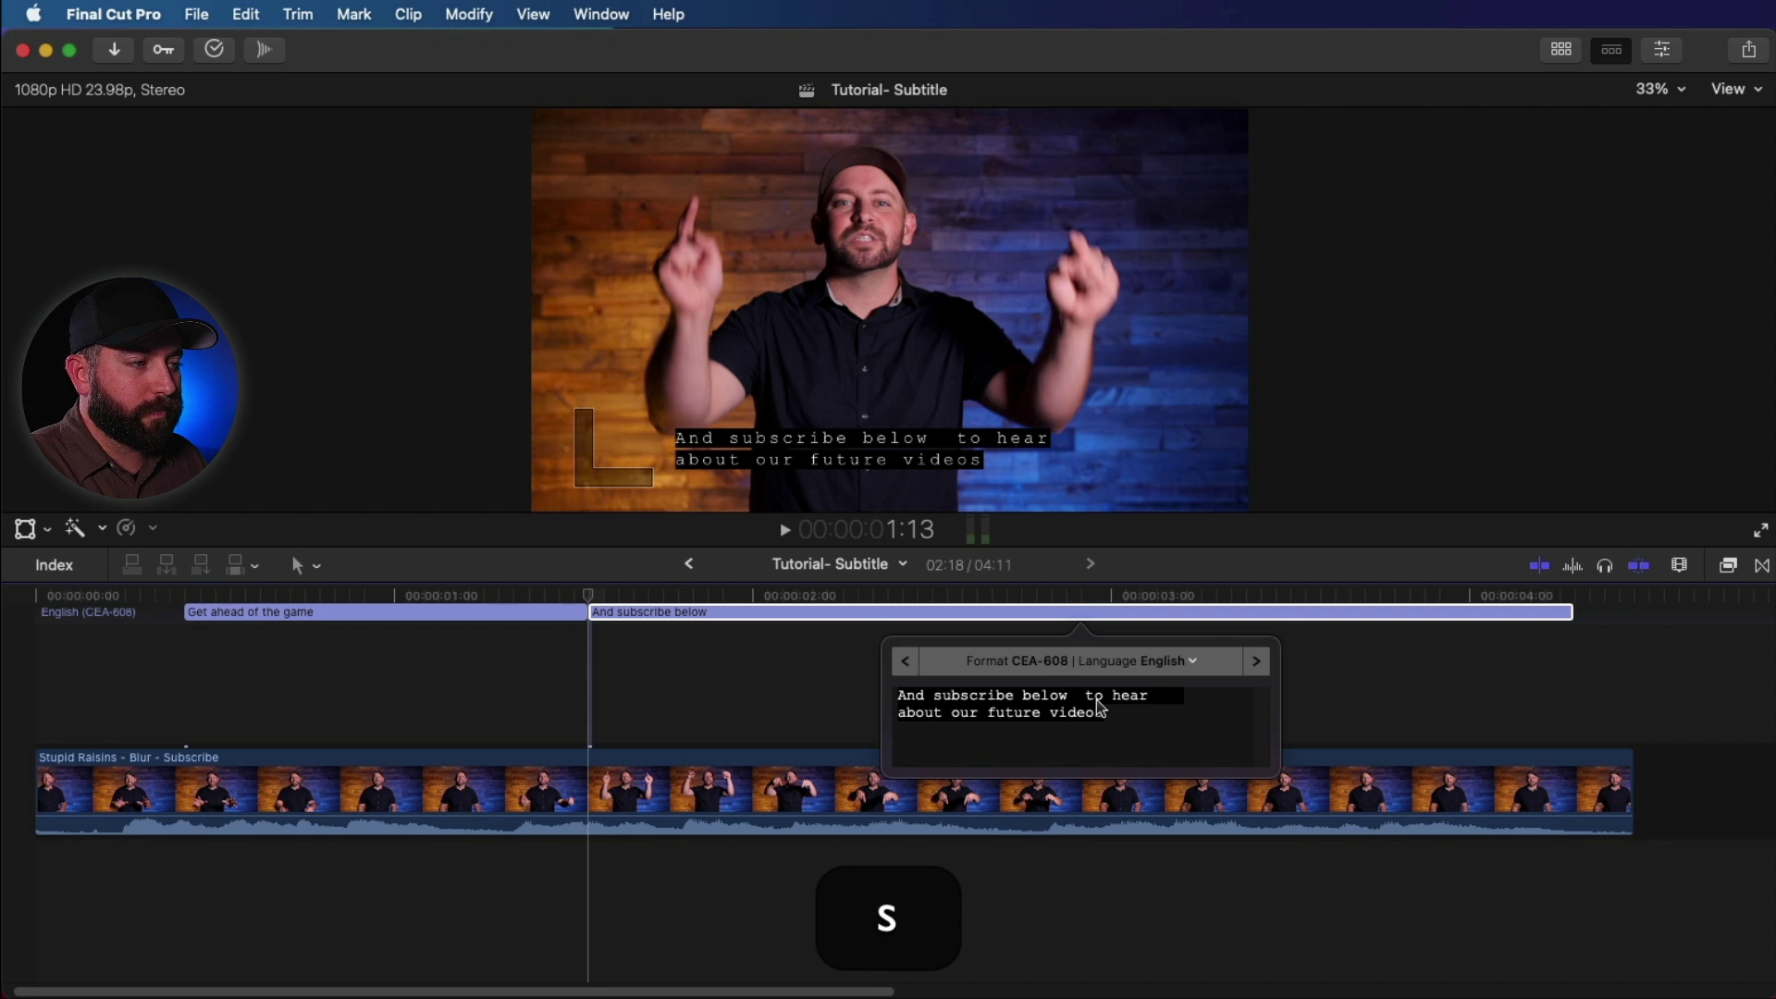
{"action": "left_click", "coordinate": [1050, 637]}
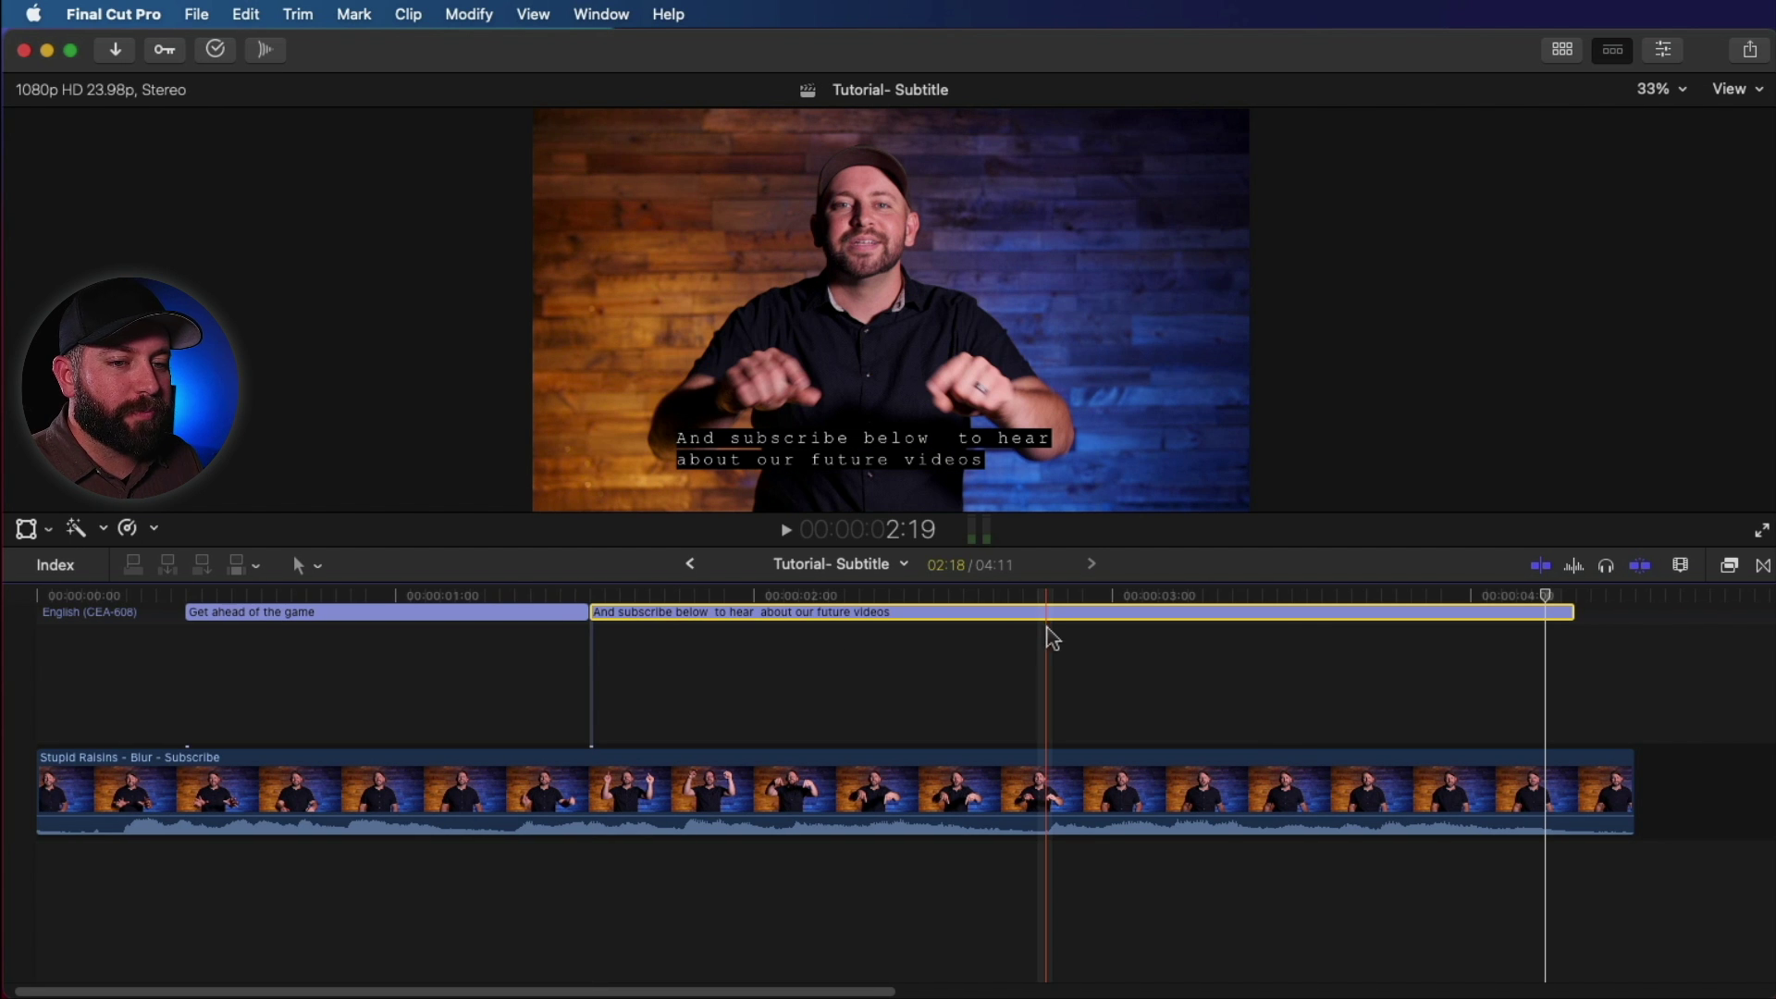
Split the long caption in two with Control-Option-Command-C and play back the result
{"action": "left_click", "coordinate": [247, 14]}
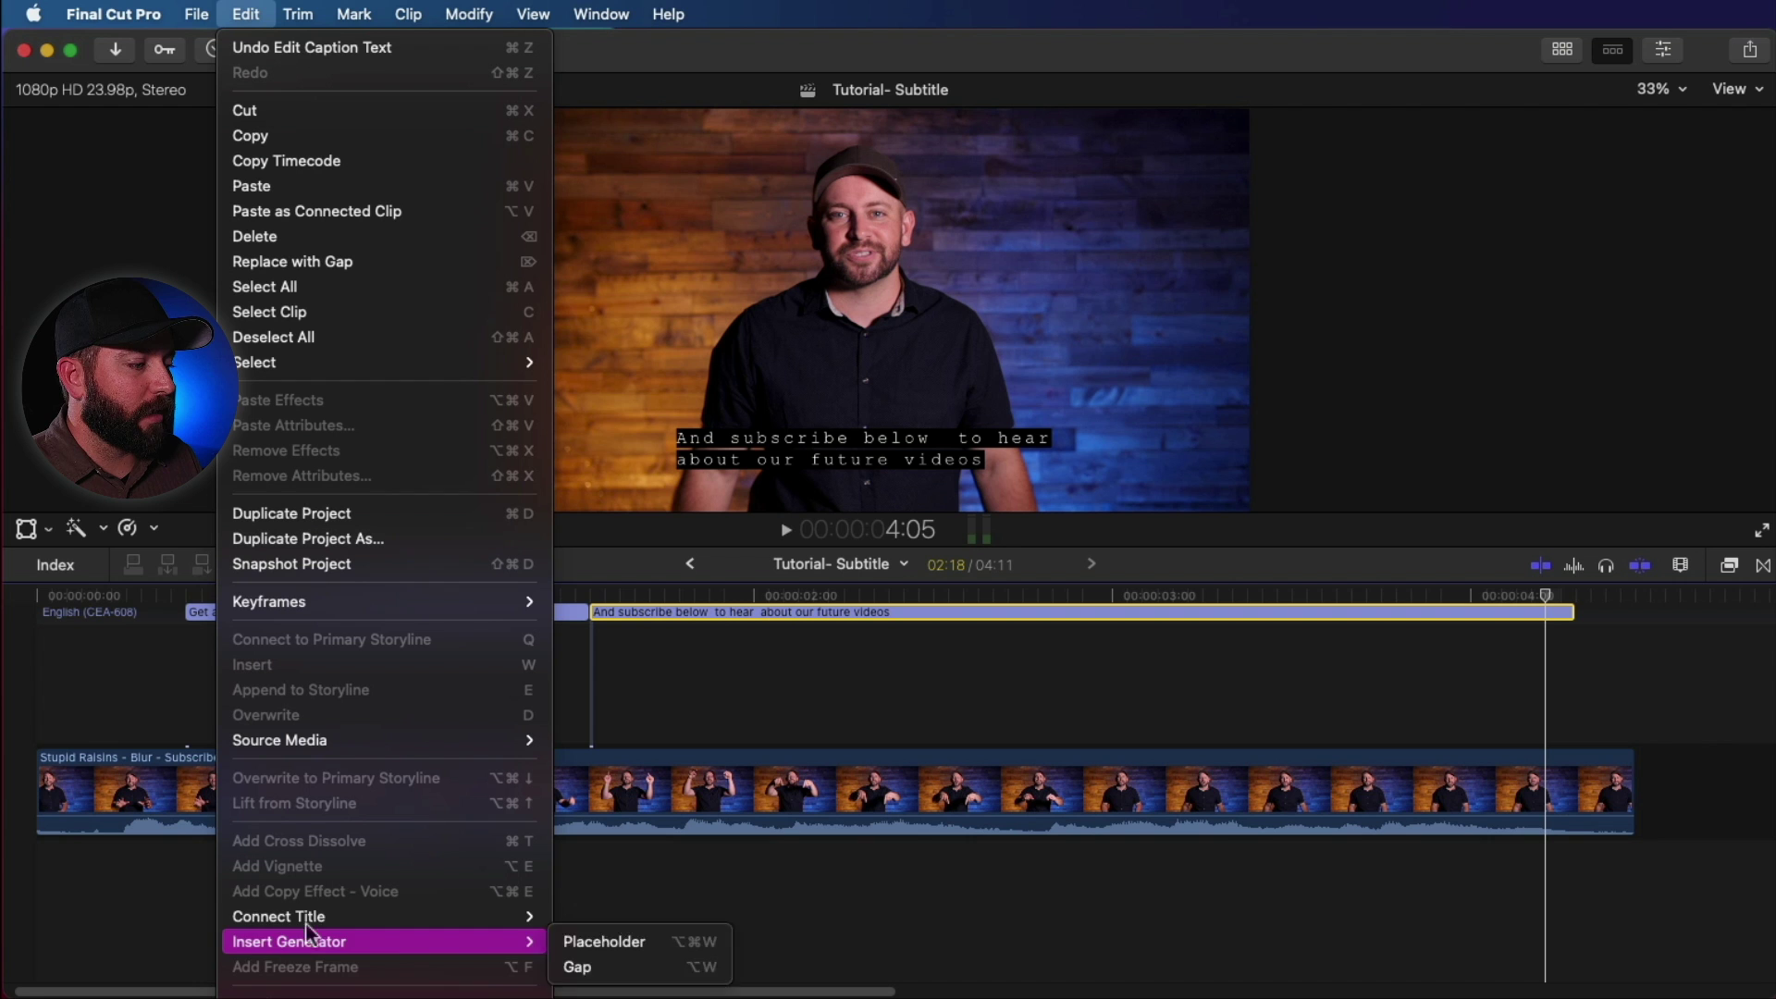
{"action": "mouse_move", "coordinate": [305, 992]}
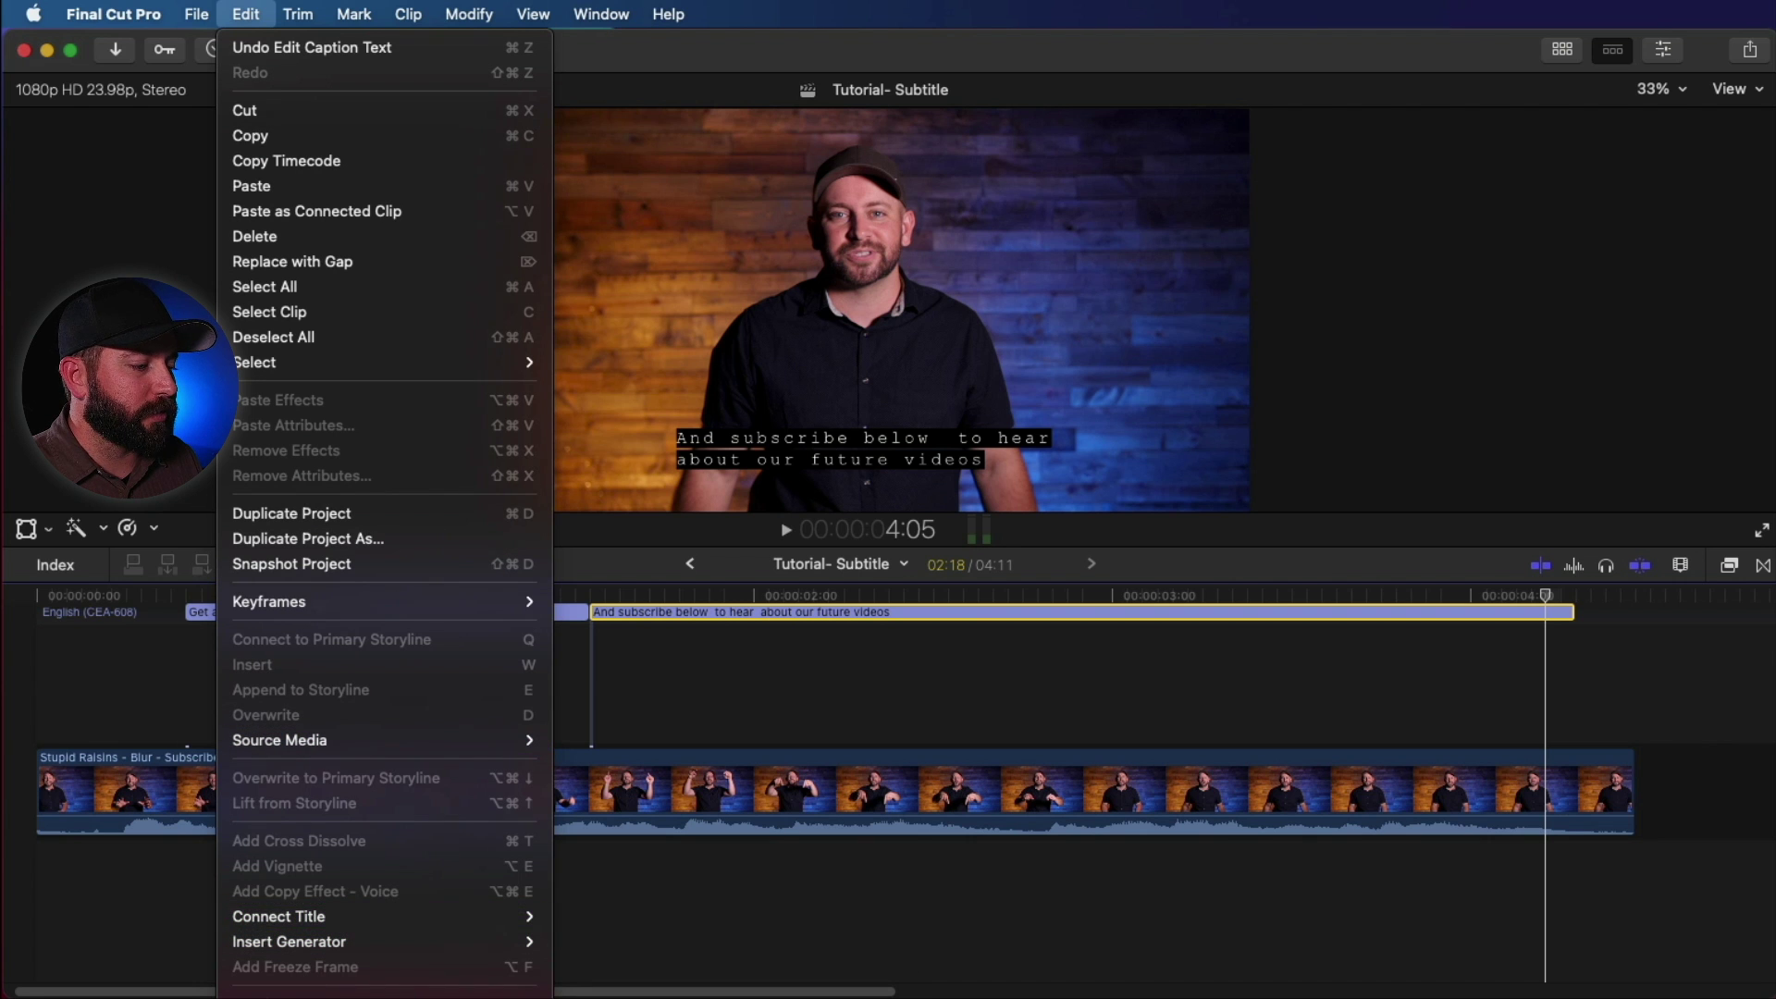
{"action": "left_click", "coordinate": [907, 674]}
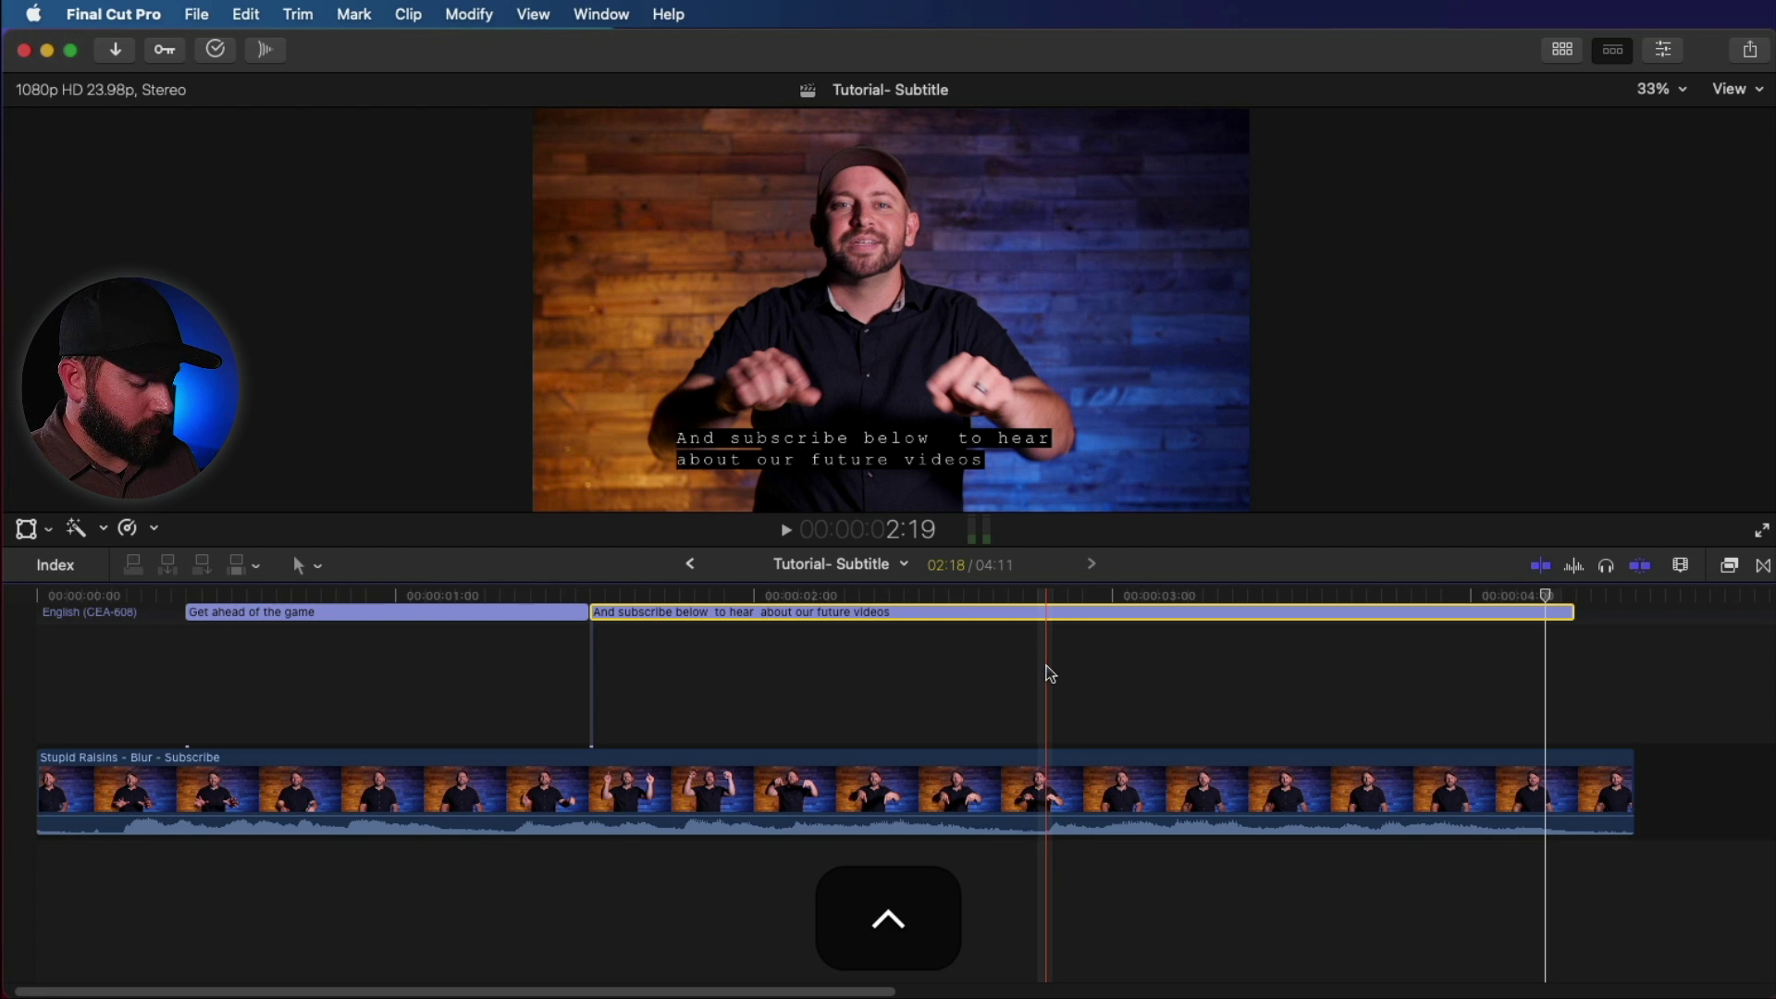
{"action": "key", "text": "ctrl+alt+super+c"}
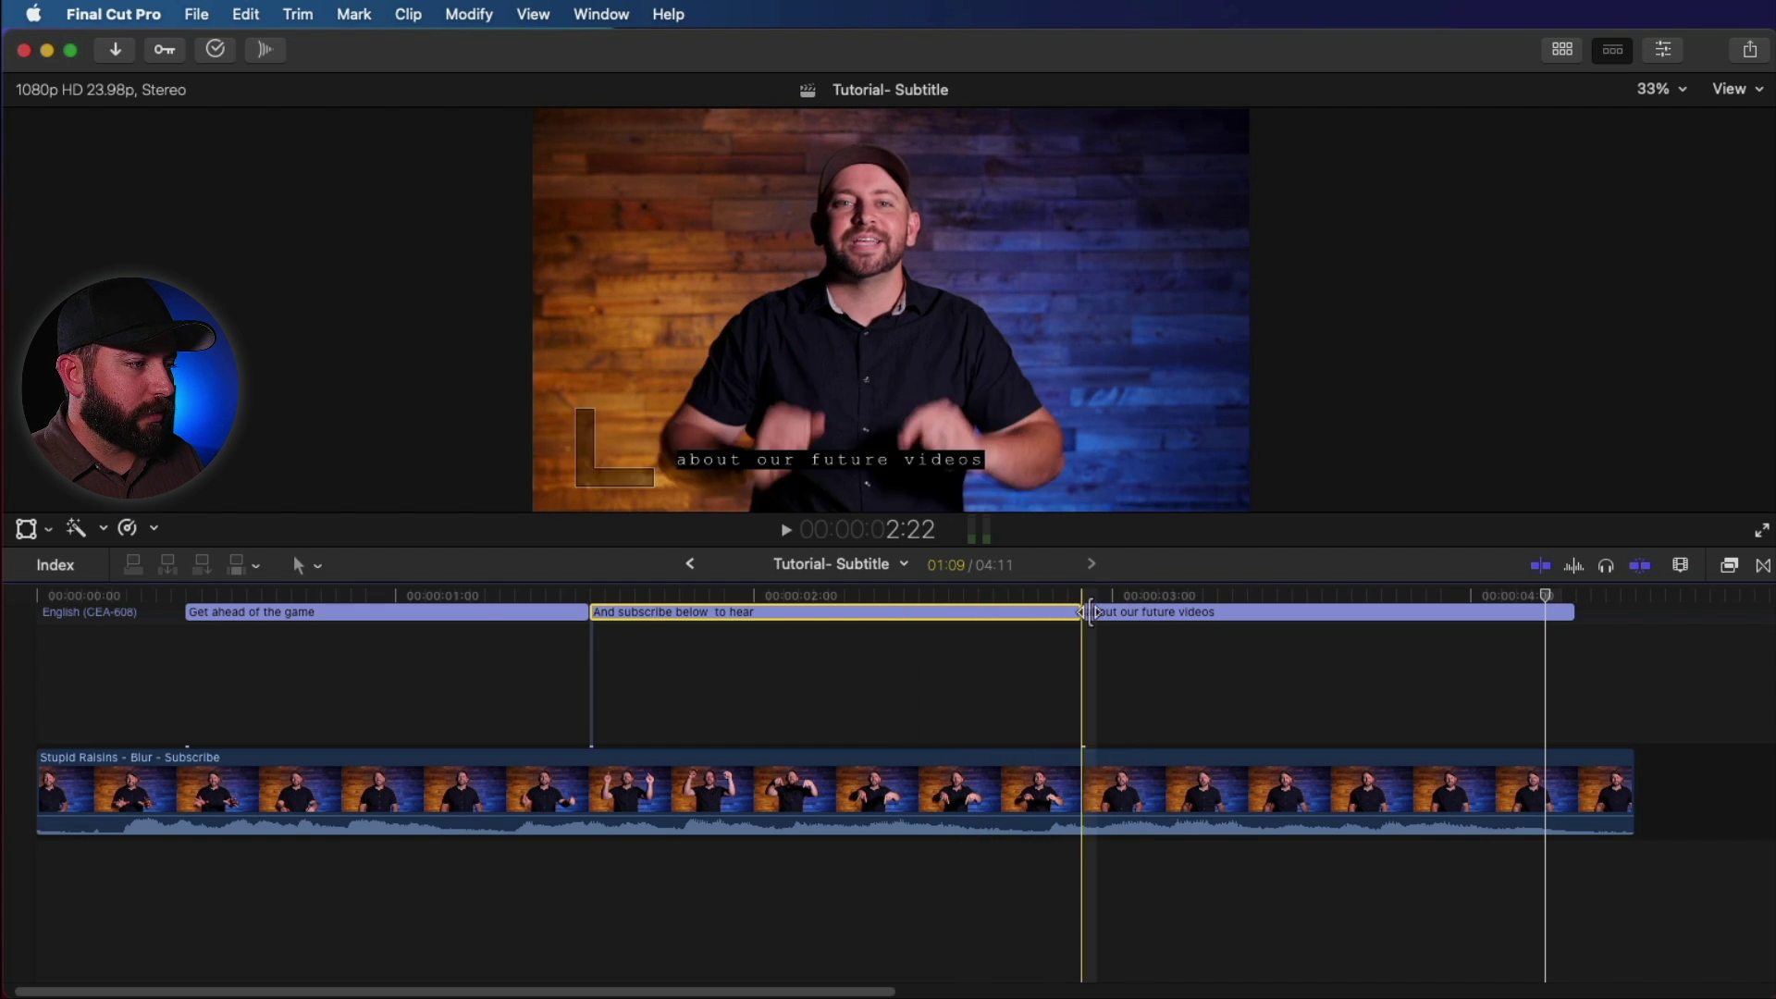
{"action": "key", "text": "space"}
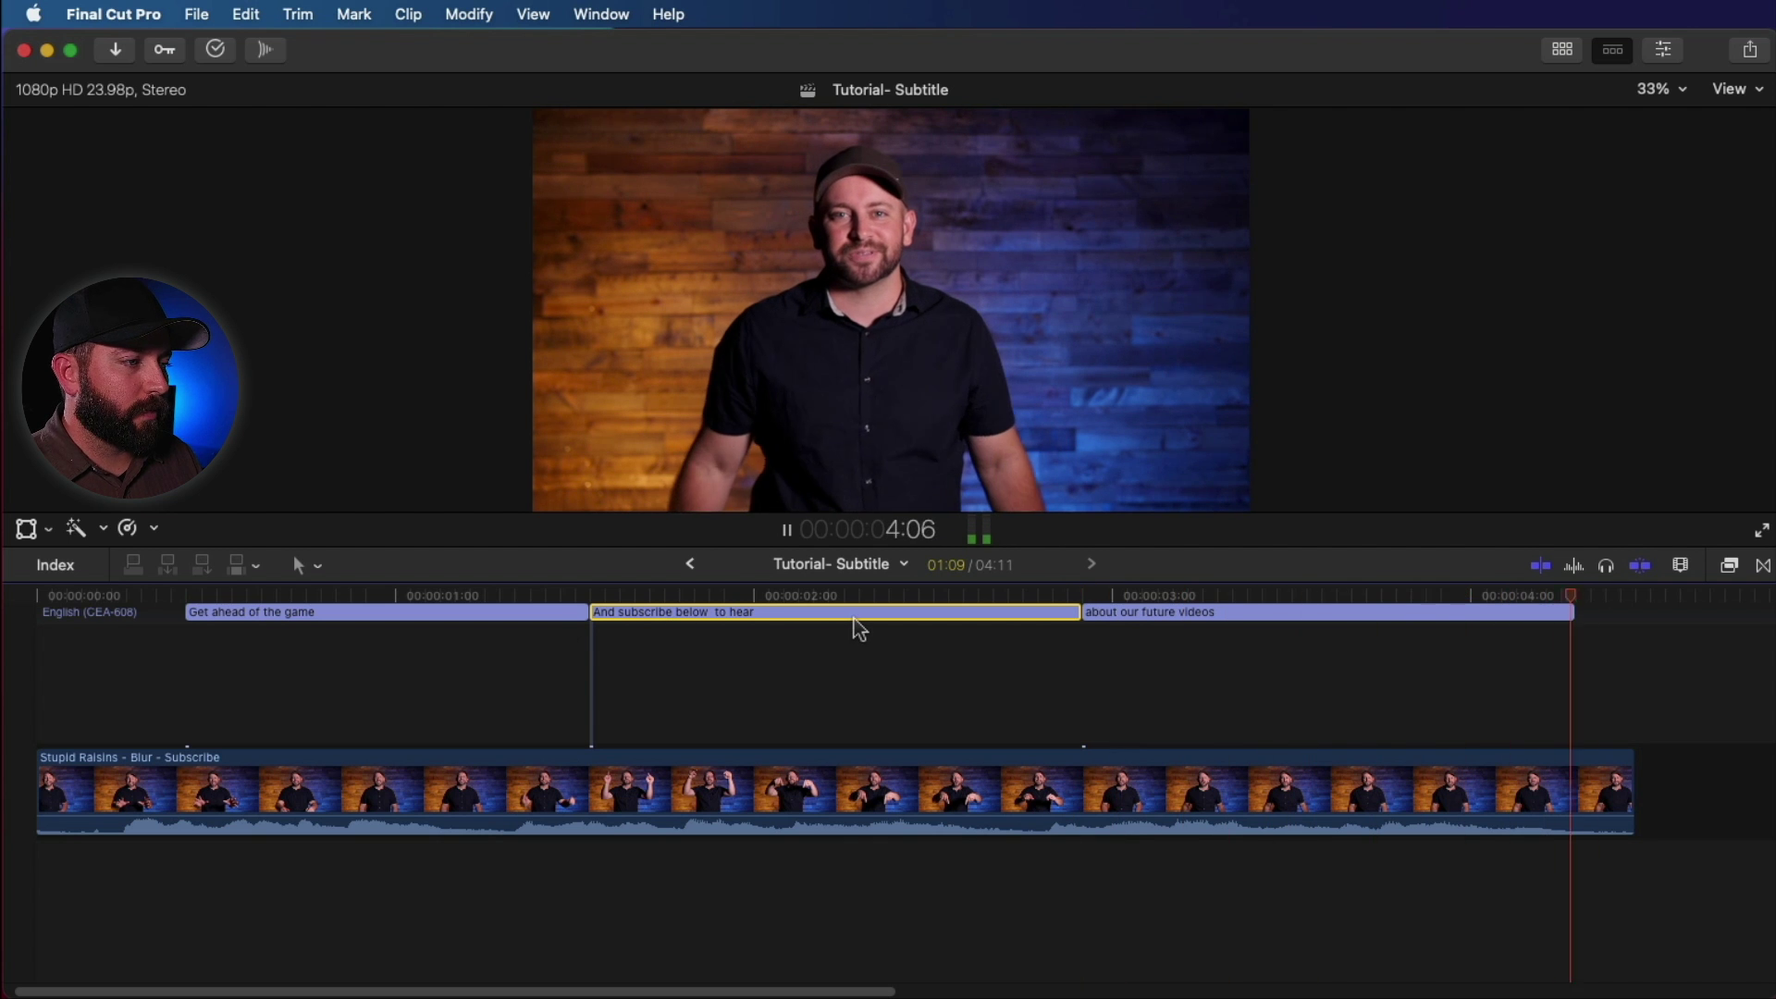
{"action": "key", "text": "space"}
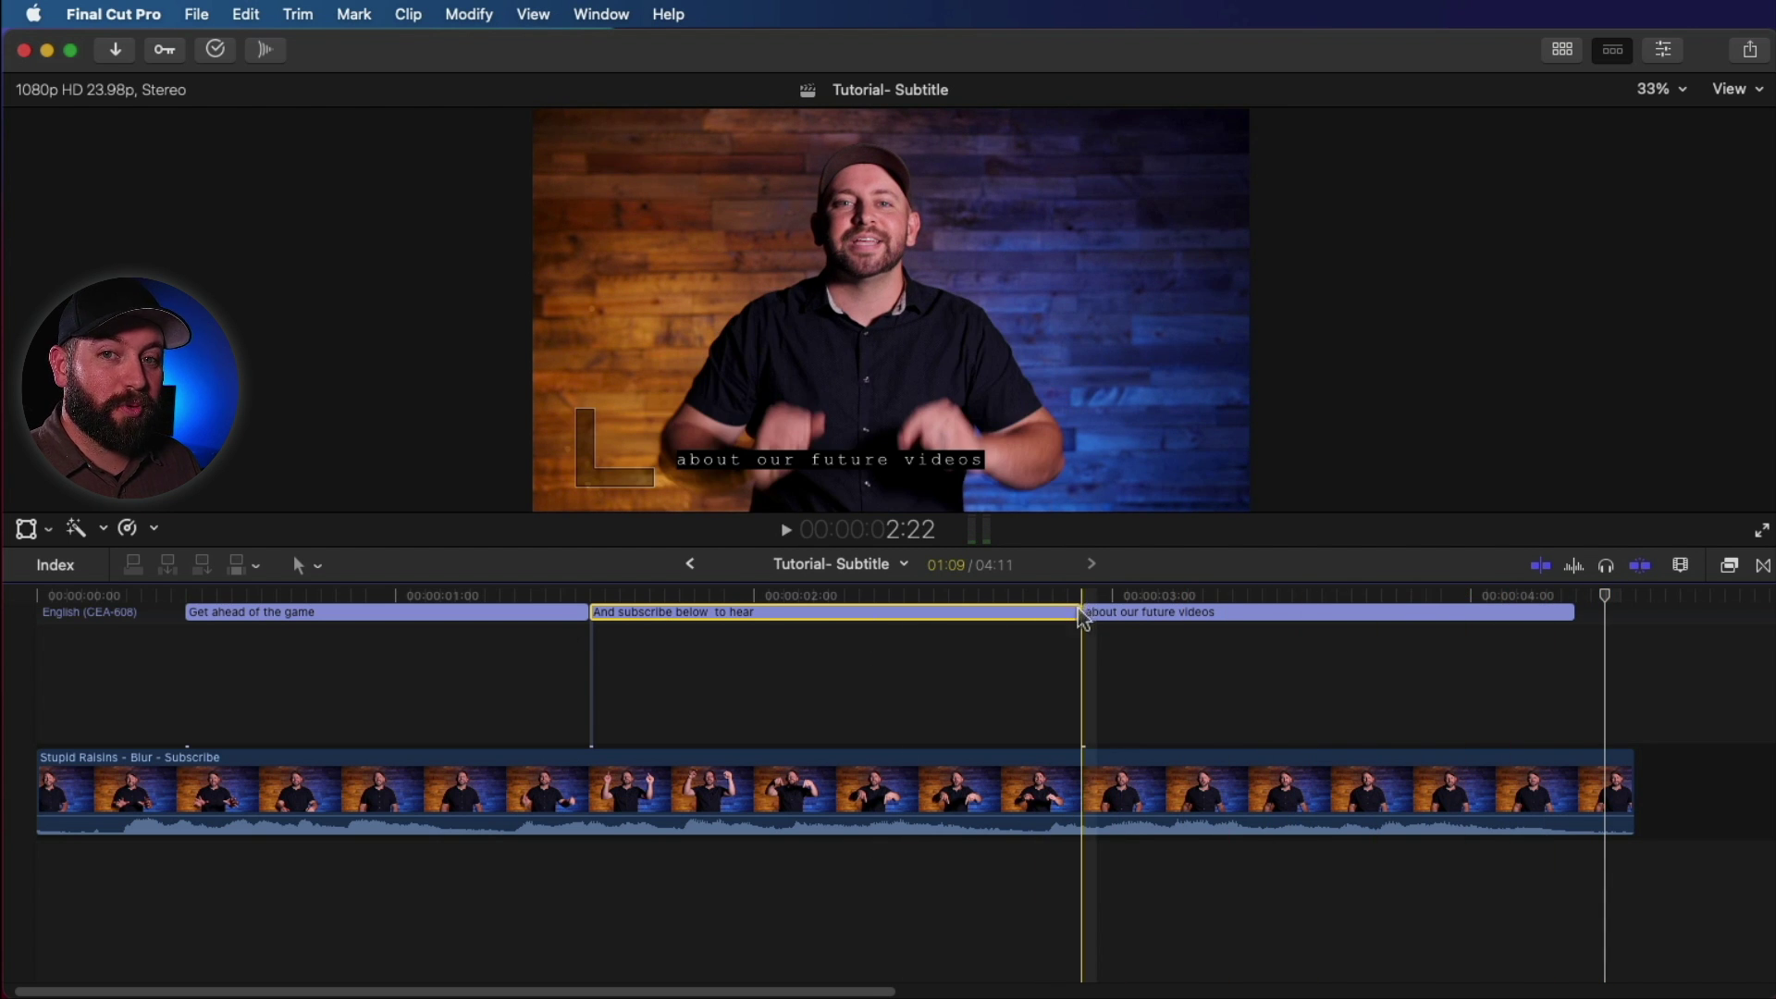
{"action": "double_click", "coordinate": [1018, 612]}
Move 'to hear' into the next caption so it reads 'To hear about our future videos'
{"action": "key", "text": "alt+shift+Left"}
{"action": "key", "text": "BackSpace"}
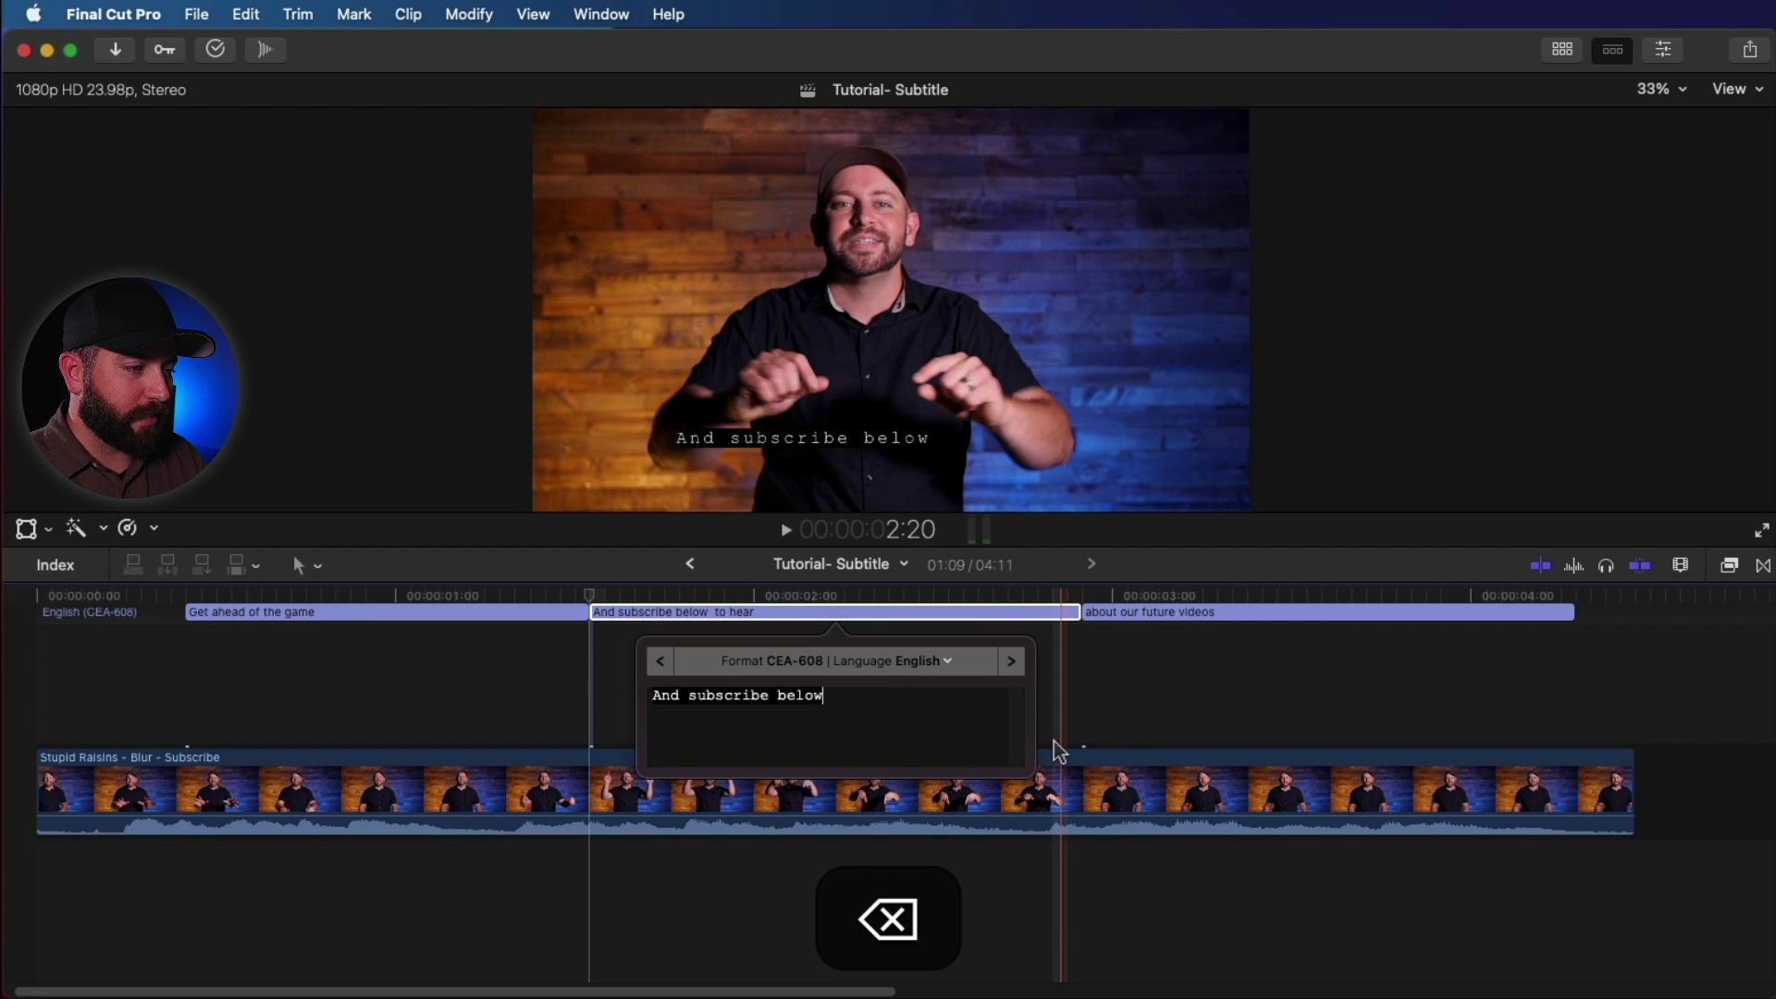
{"action": "double_click", "coordinate": [1127, 613]}
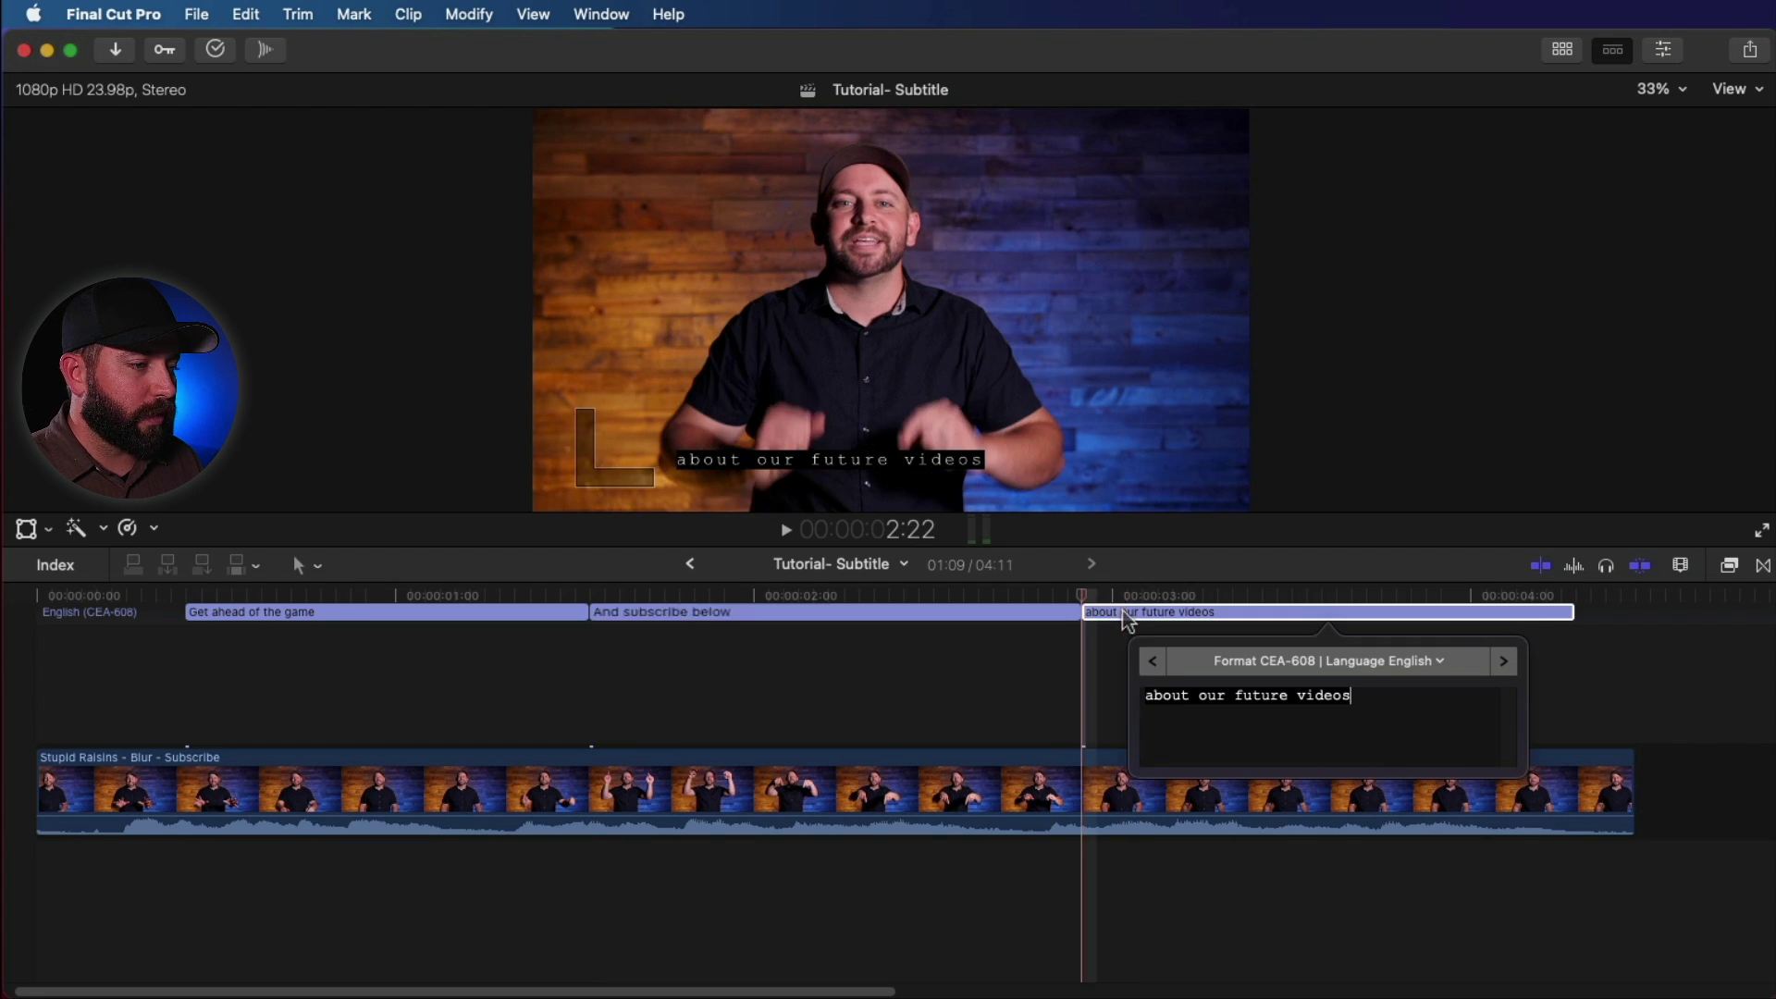
{"action": "left_click", "coordinate": [1153, 661]}
{"action": "left_click", "coordinate": [1026, 663]}
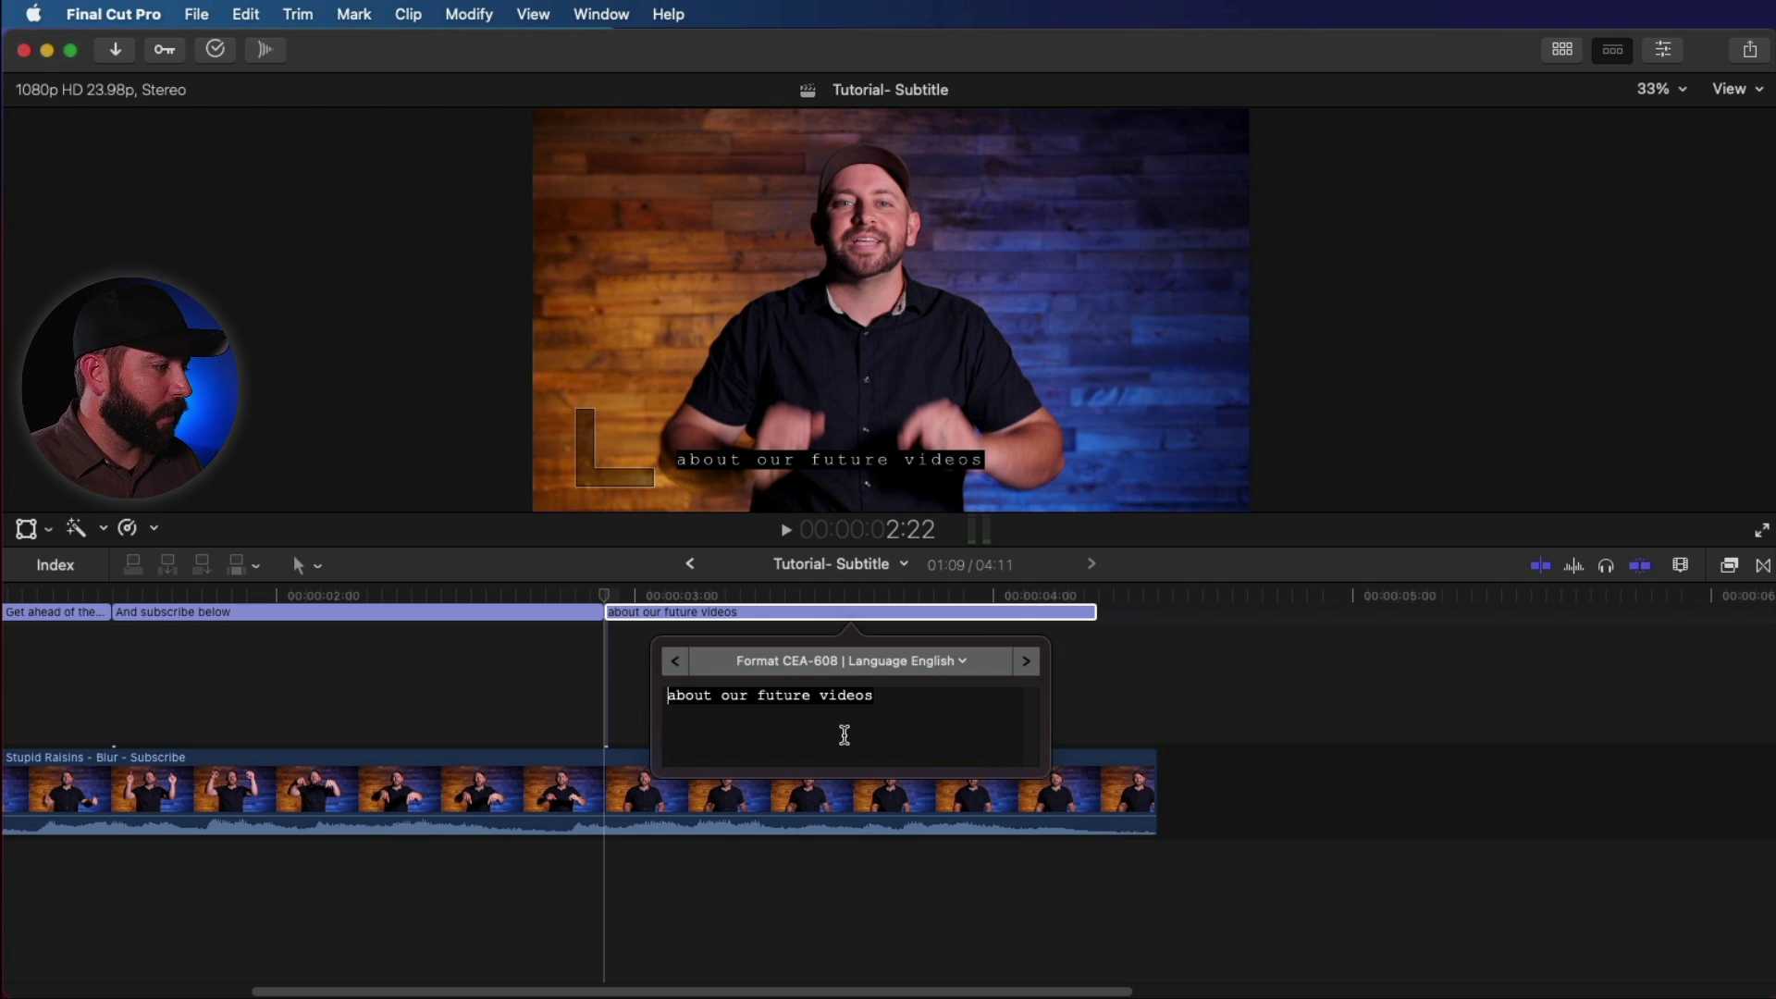
{"action": "type", "text": "To hear"}
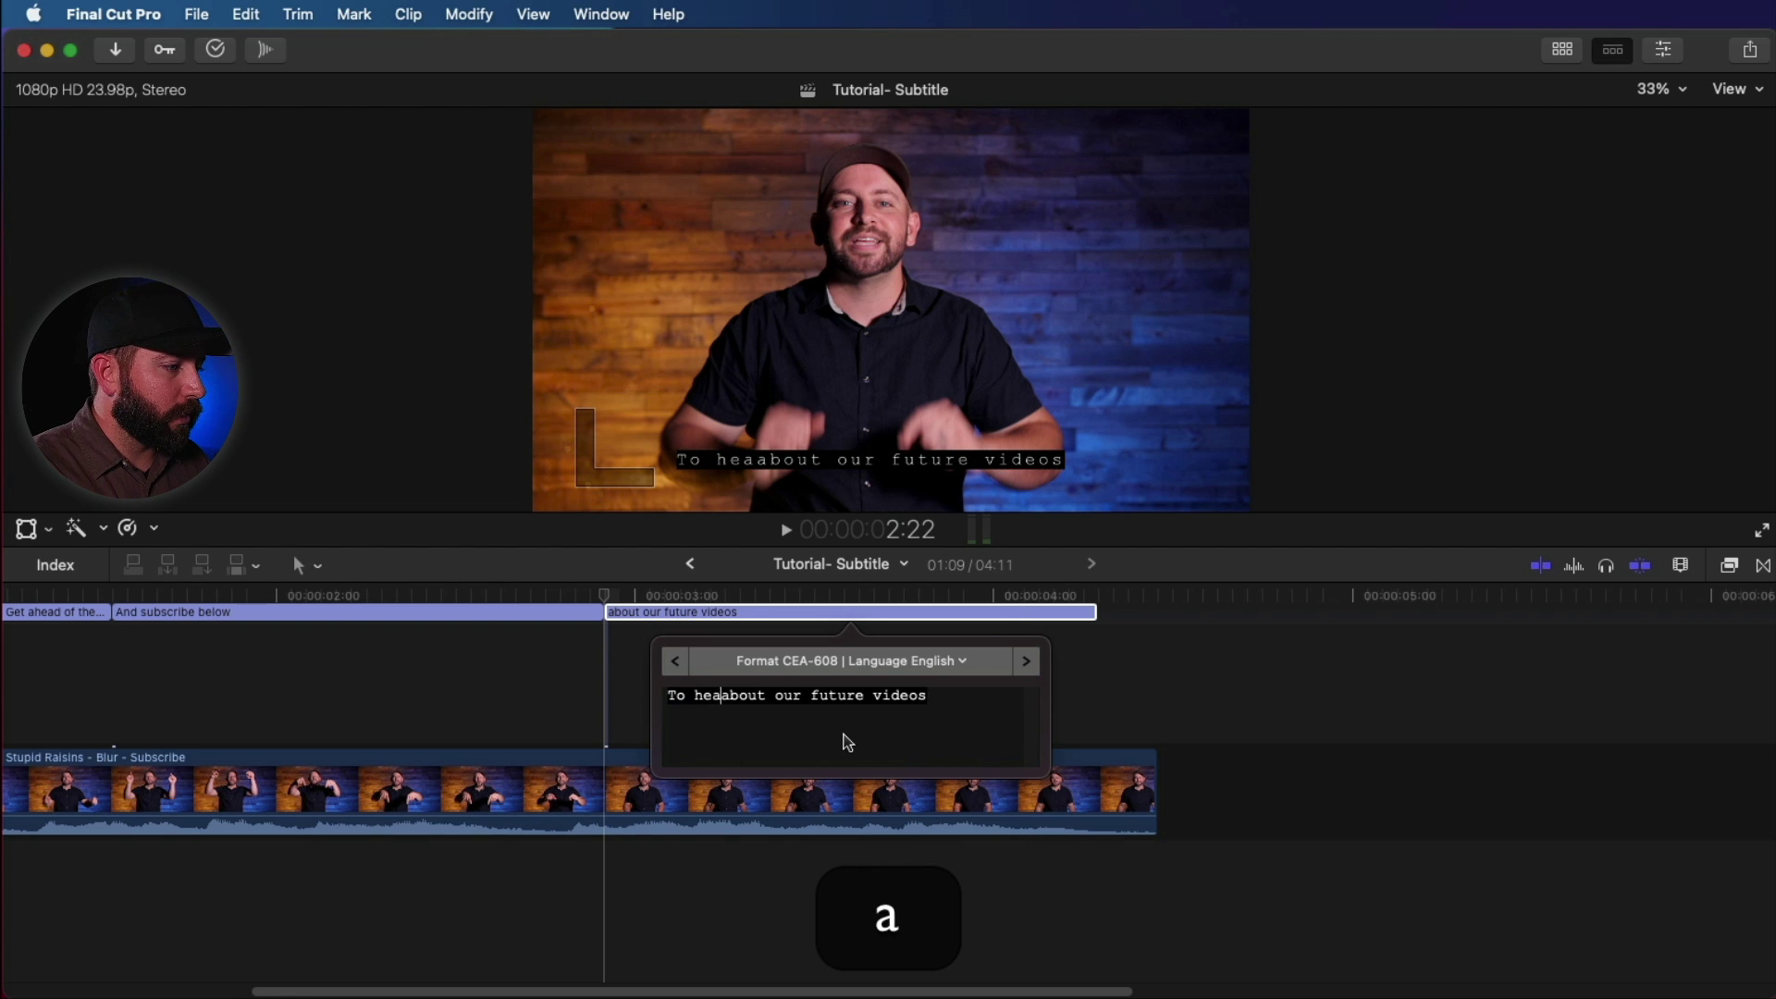
{"action": "left_click", "coordinate": [1193, 694]}
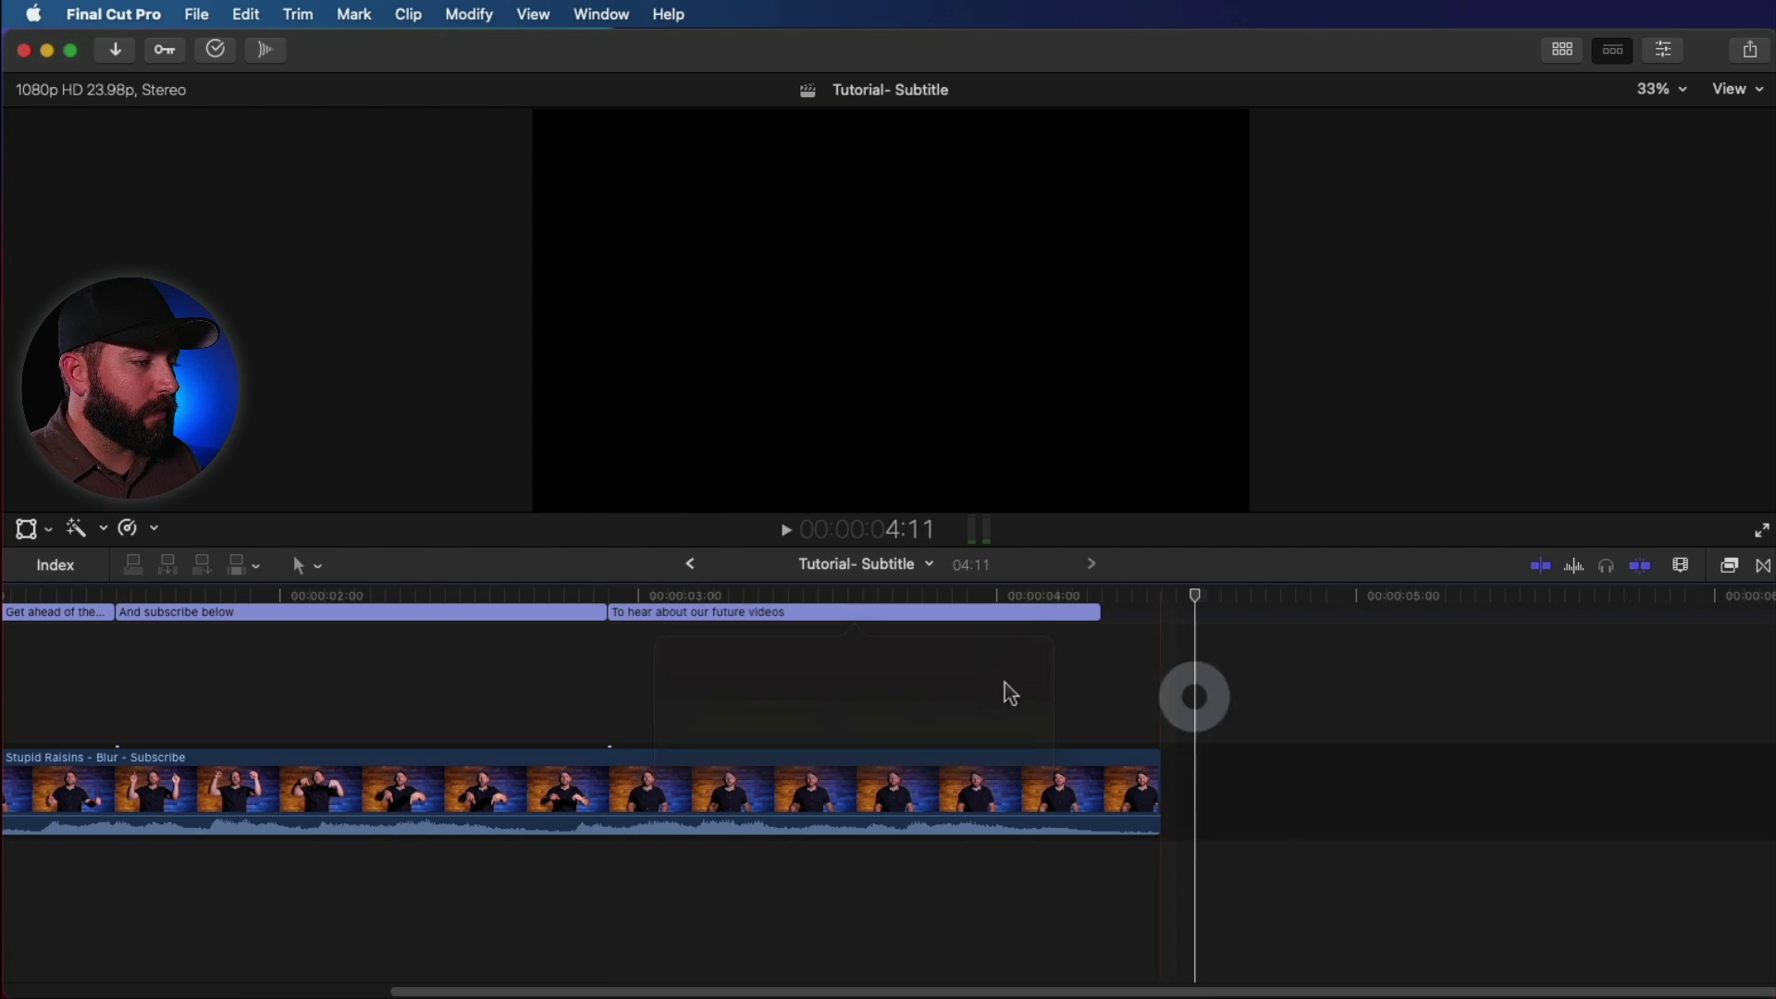
{"action": "key", "text": "space"}
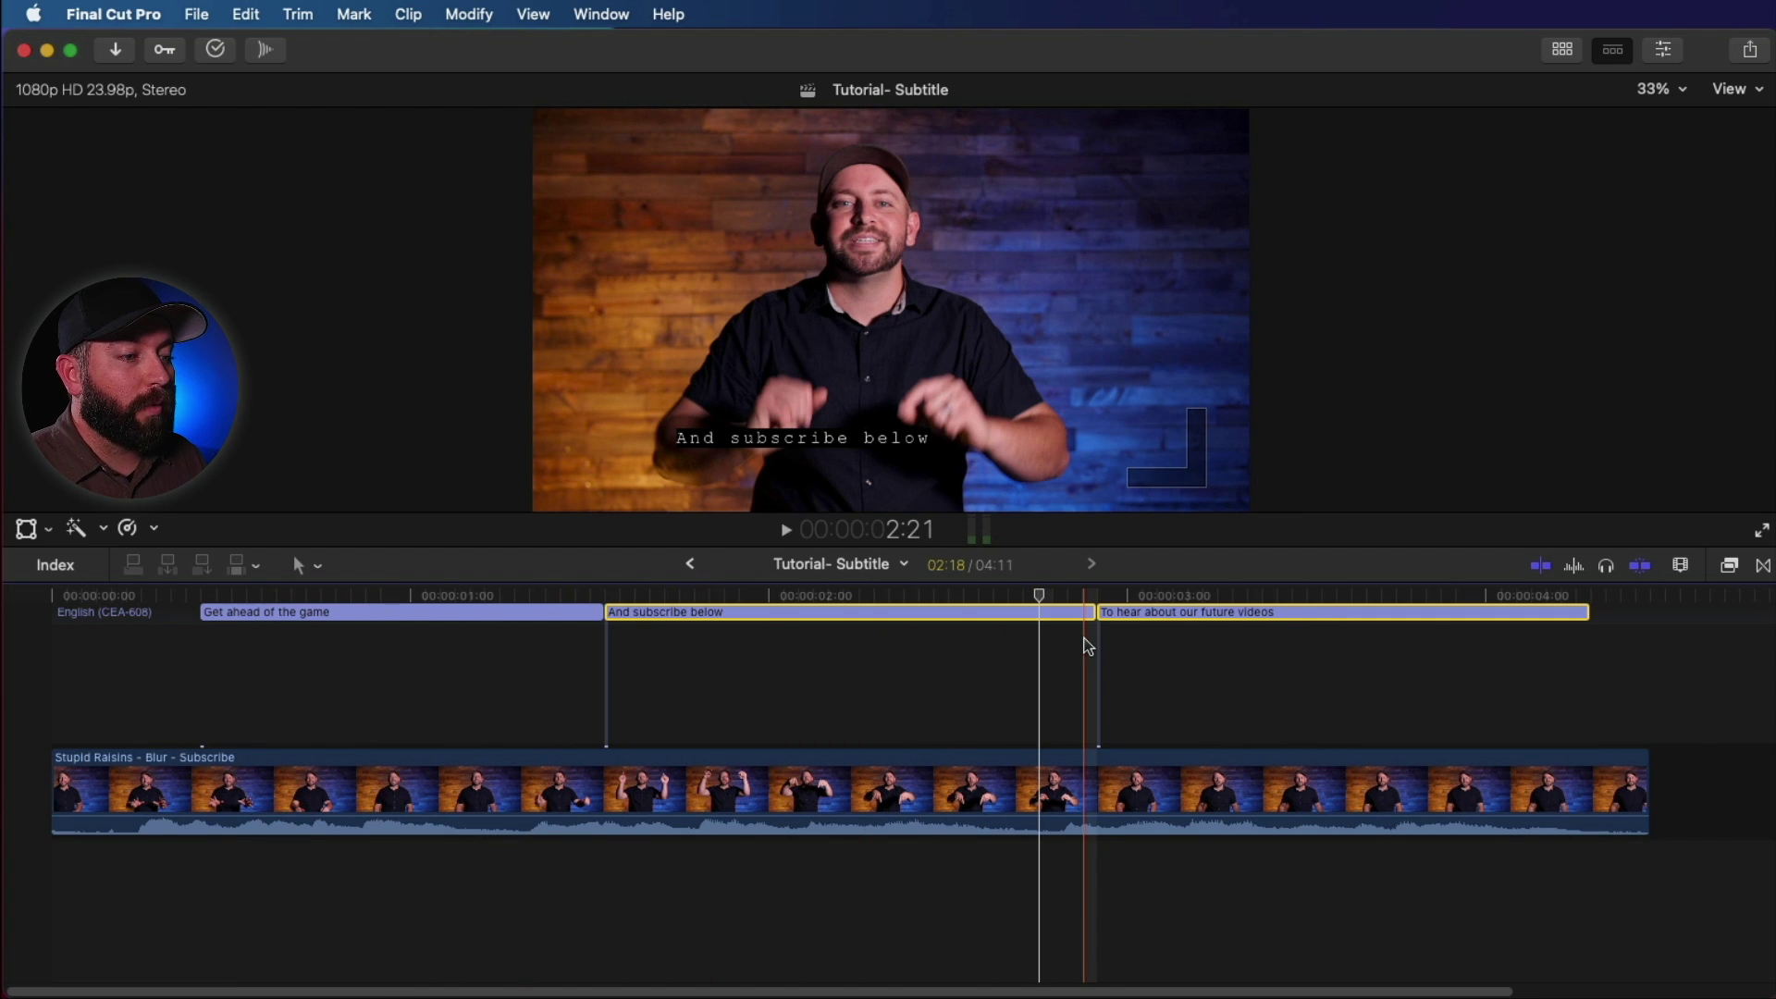
Merge the two selected captions, preview, then split them into separate captions again
{"action": "right_click", "coordinate": [1065, 612]}
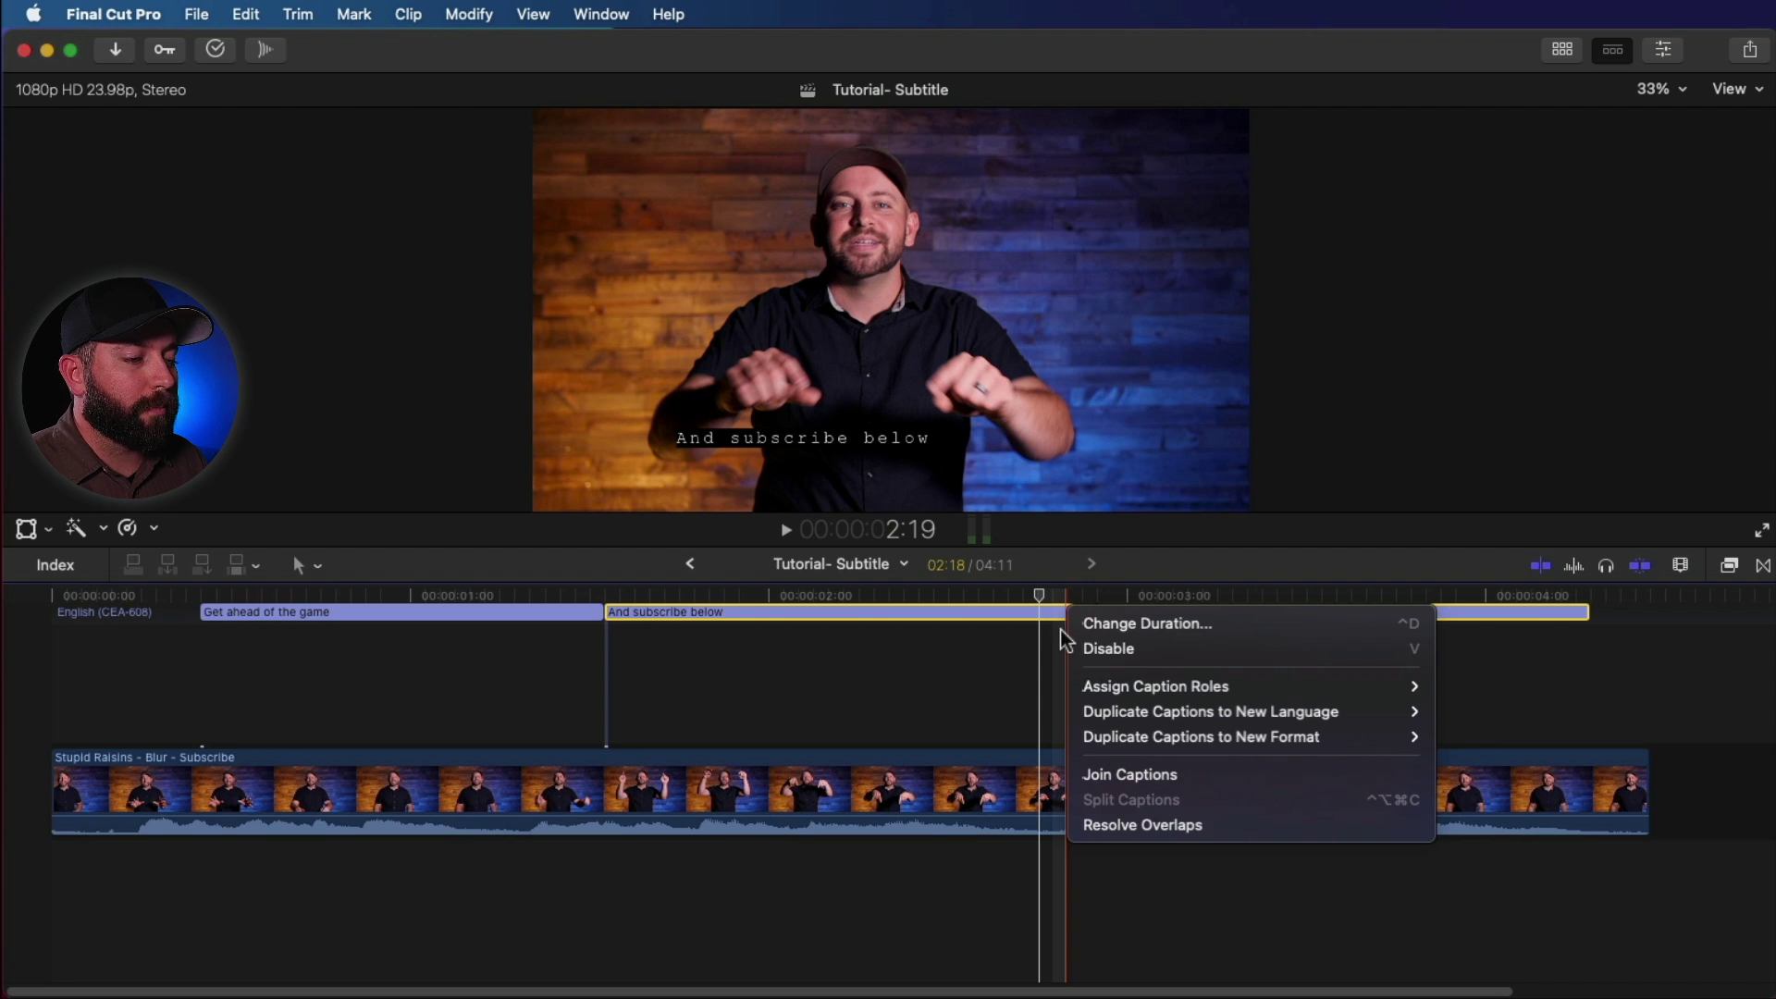
{"action": "left_click", "coordinate": [1125, 775]}
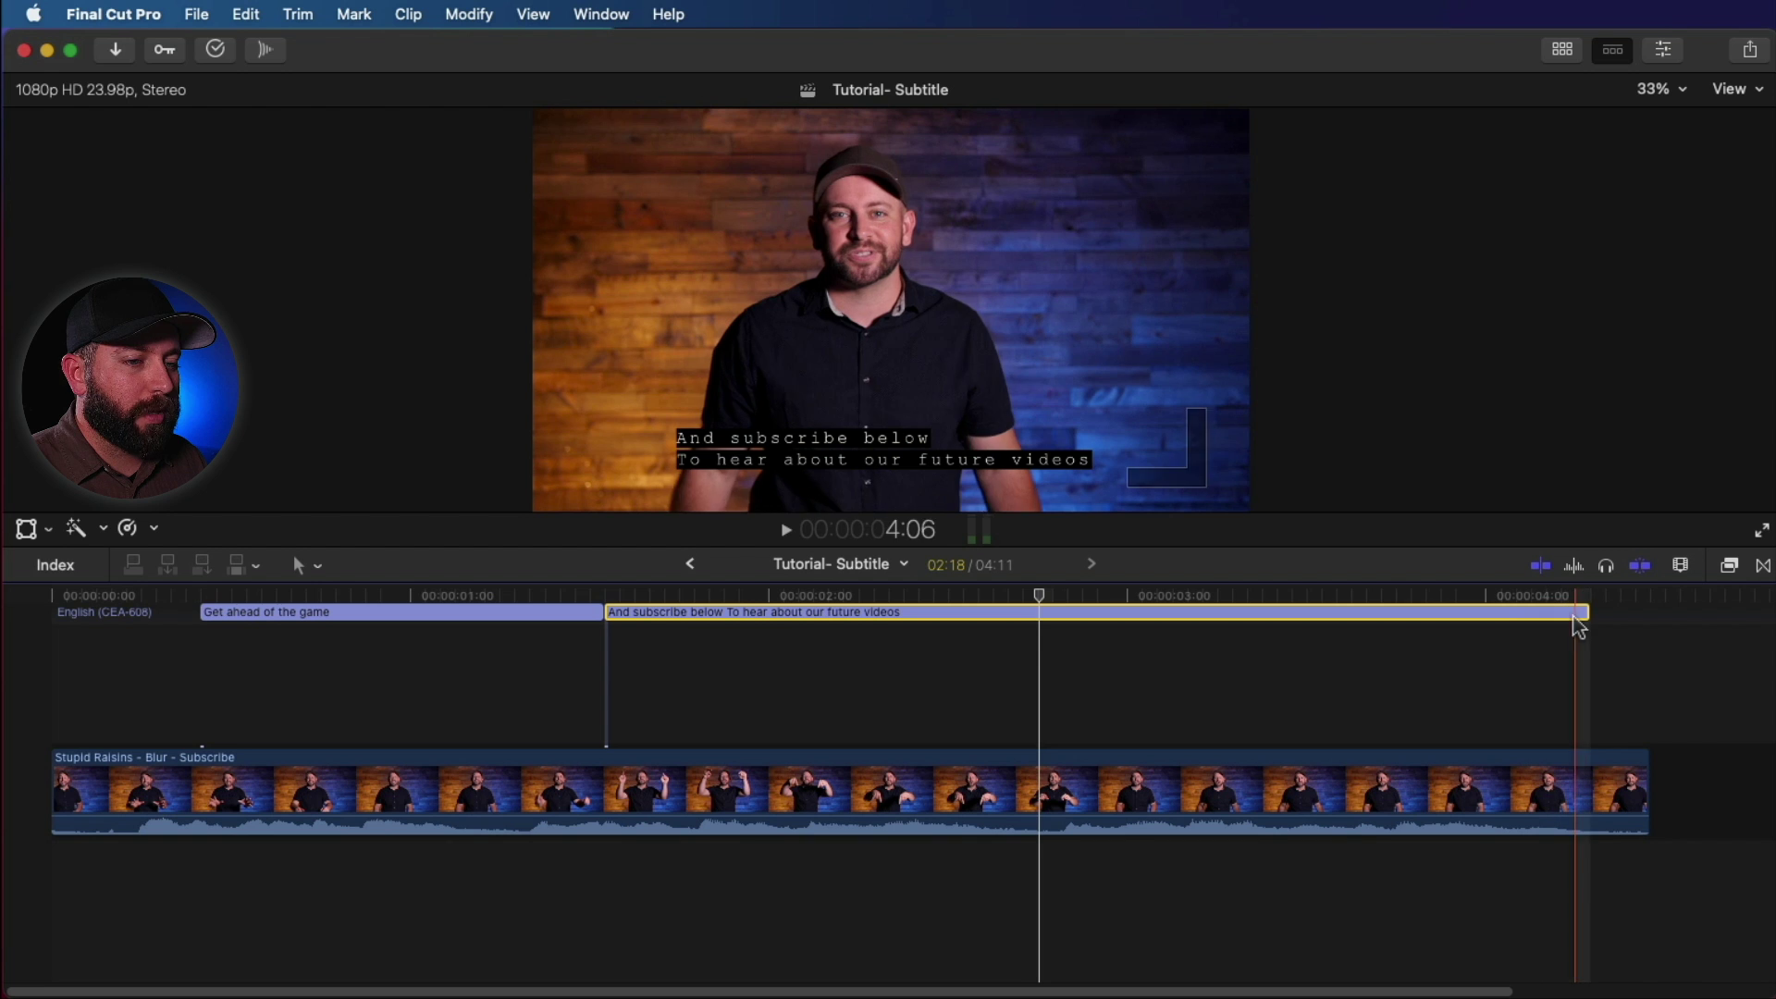
{"action": "key", "text": "space"}
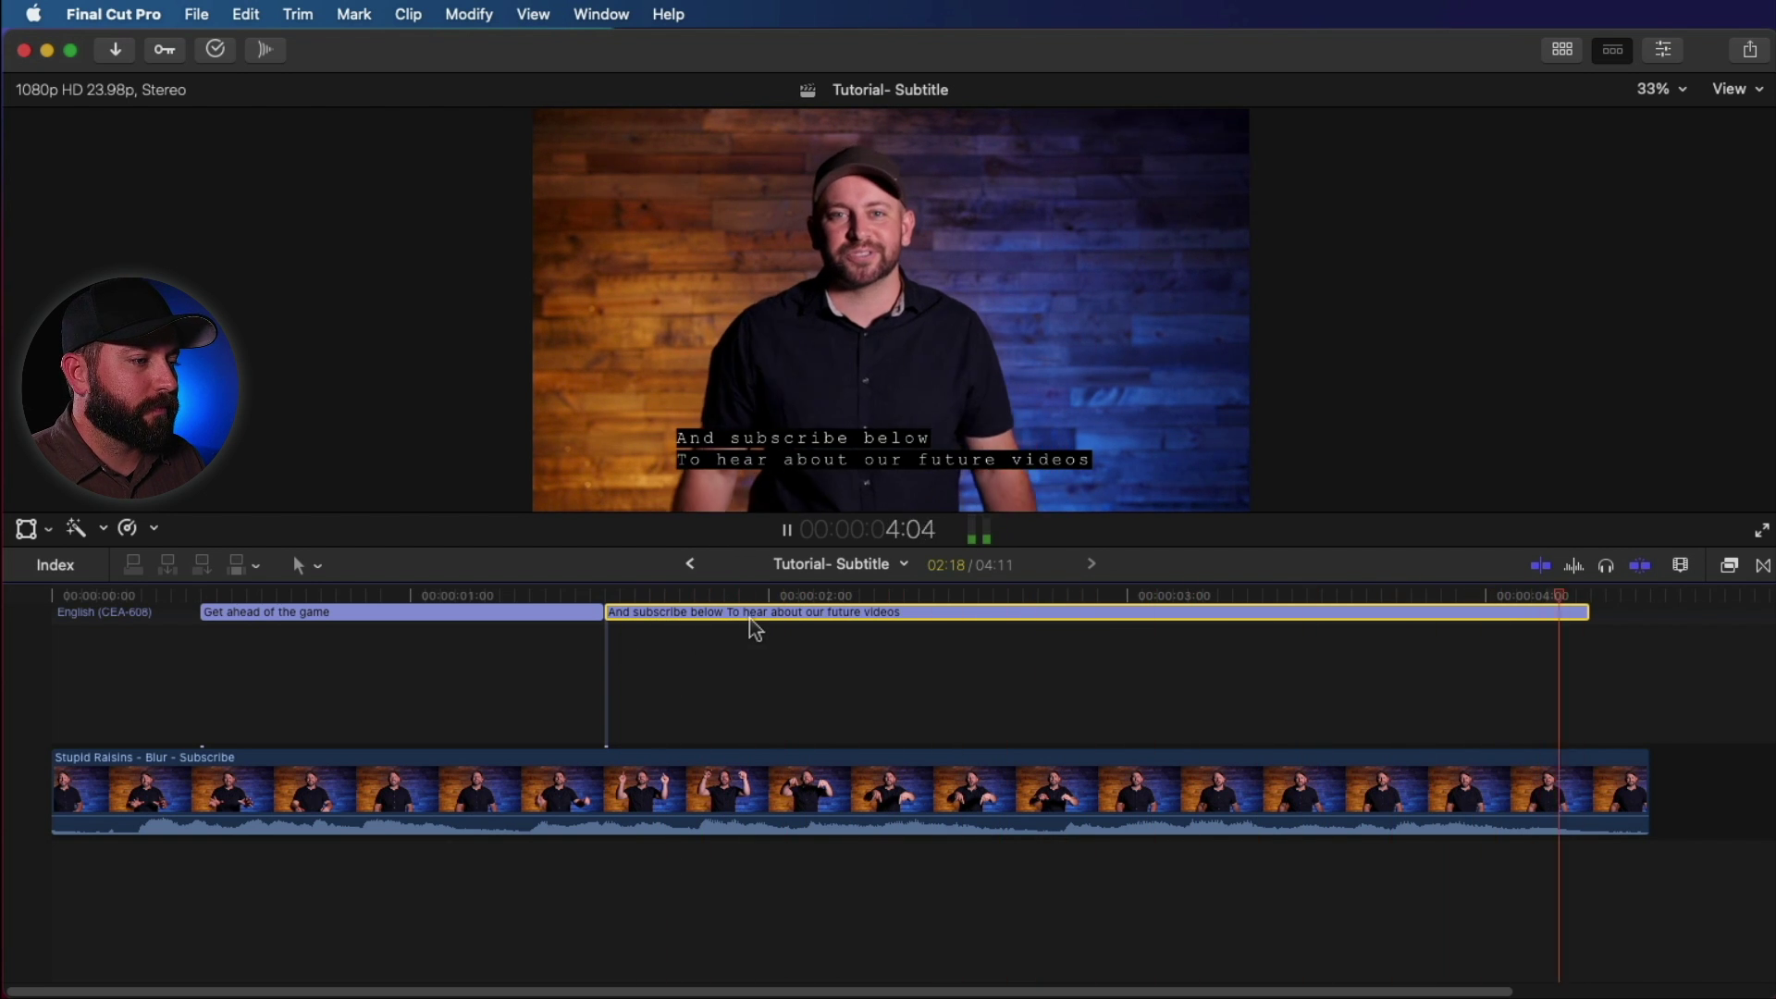
{"action": "key", "text": "space"}
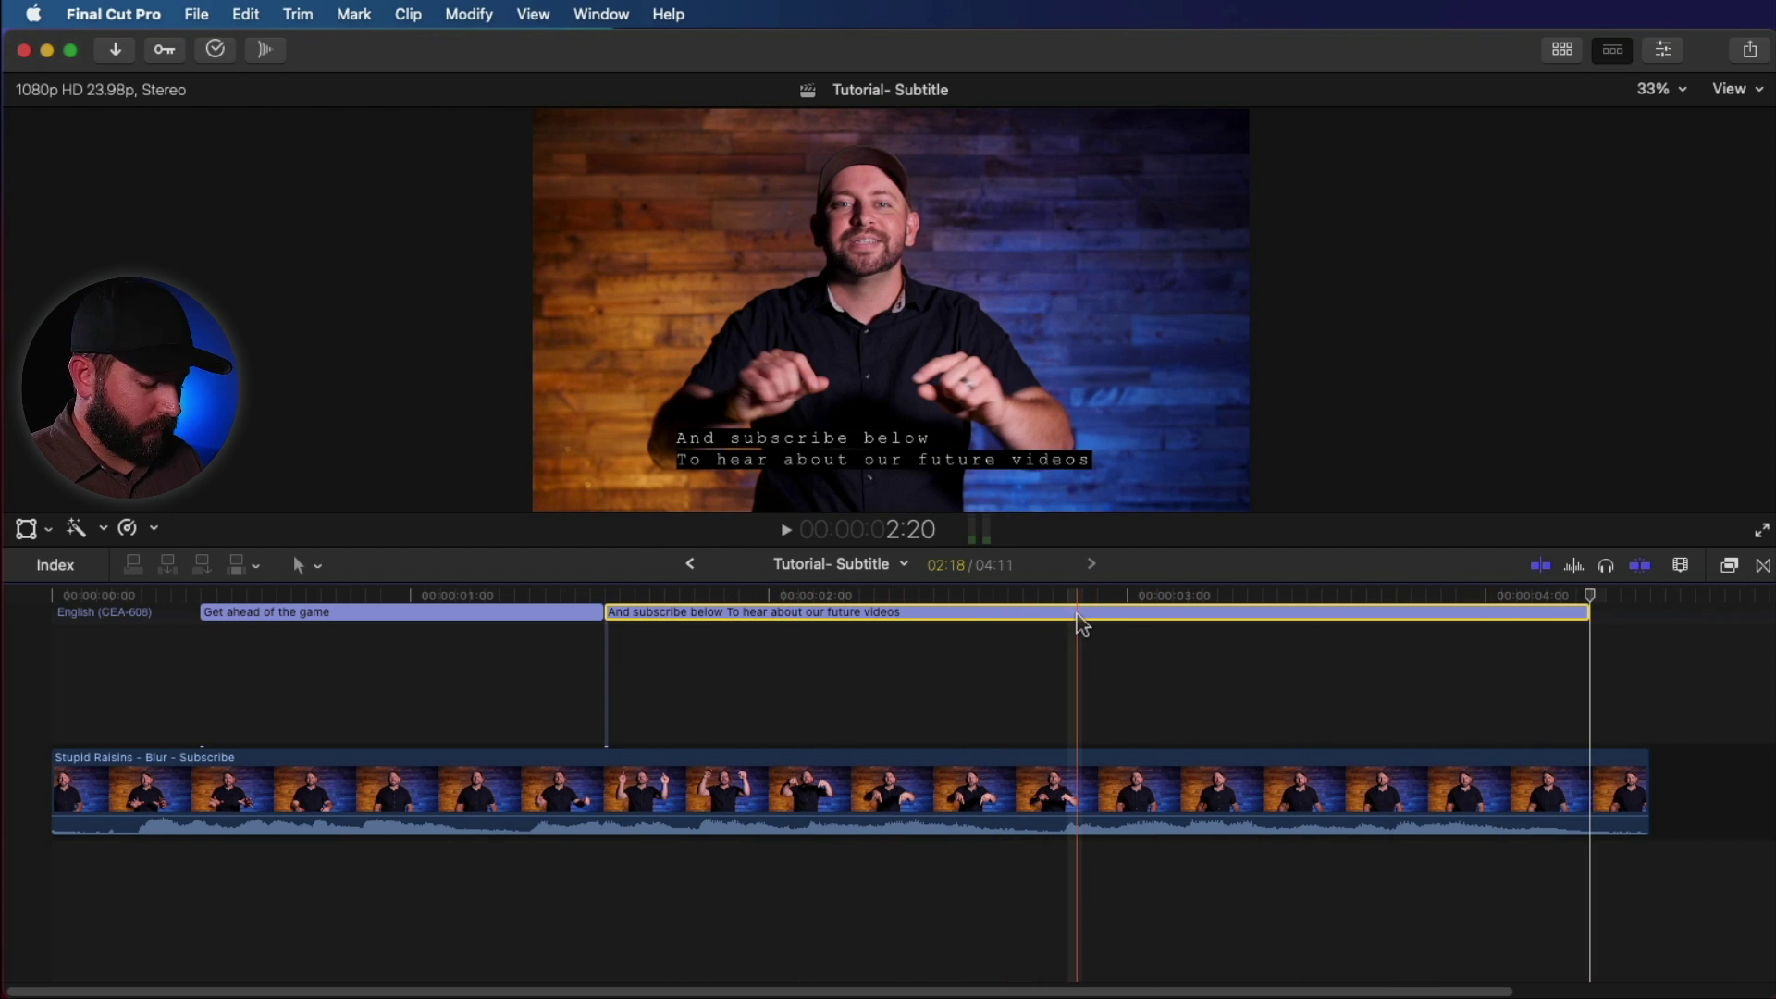
{"action": "key", "text": "ctrl+alt+super"}
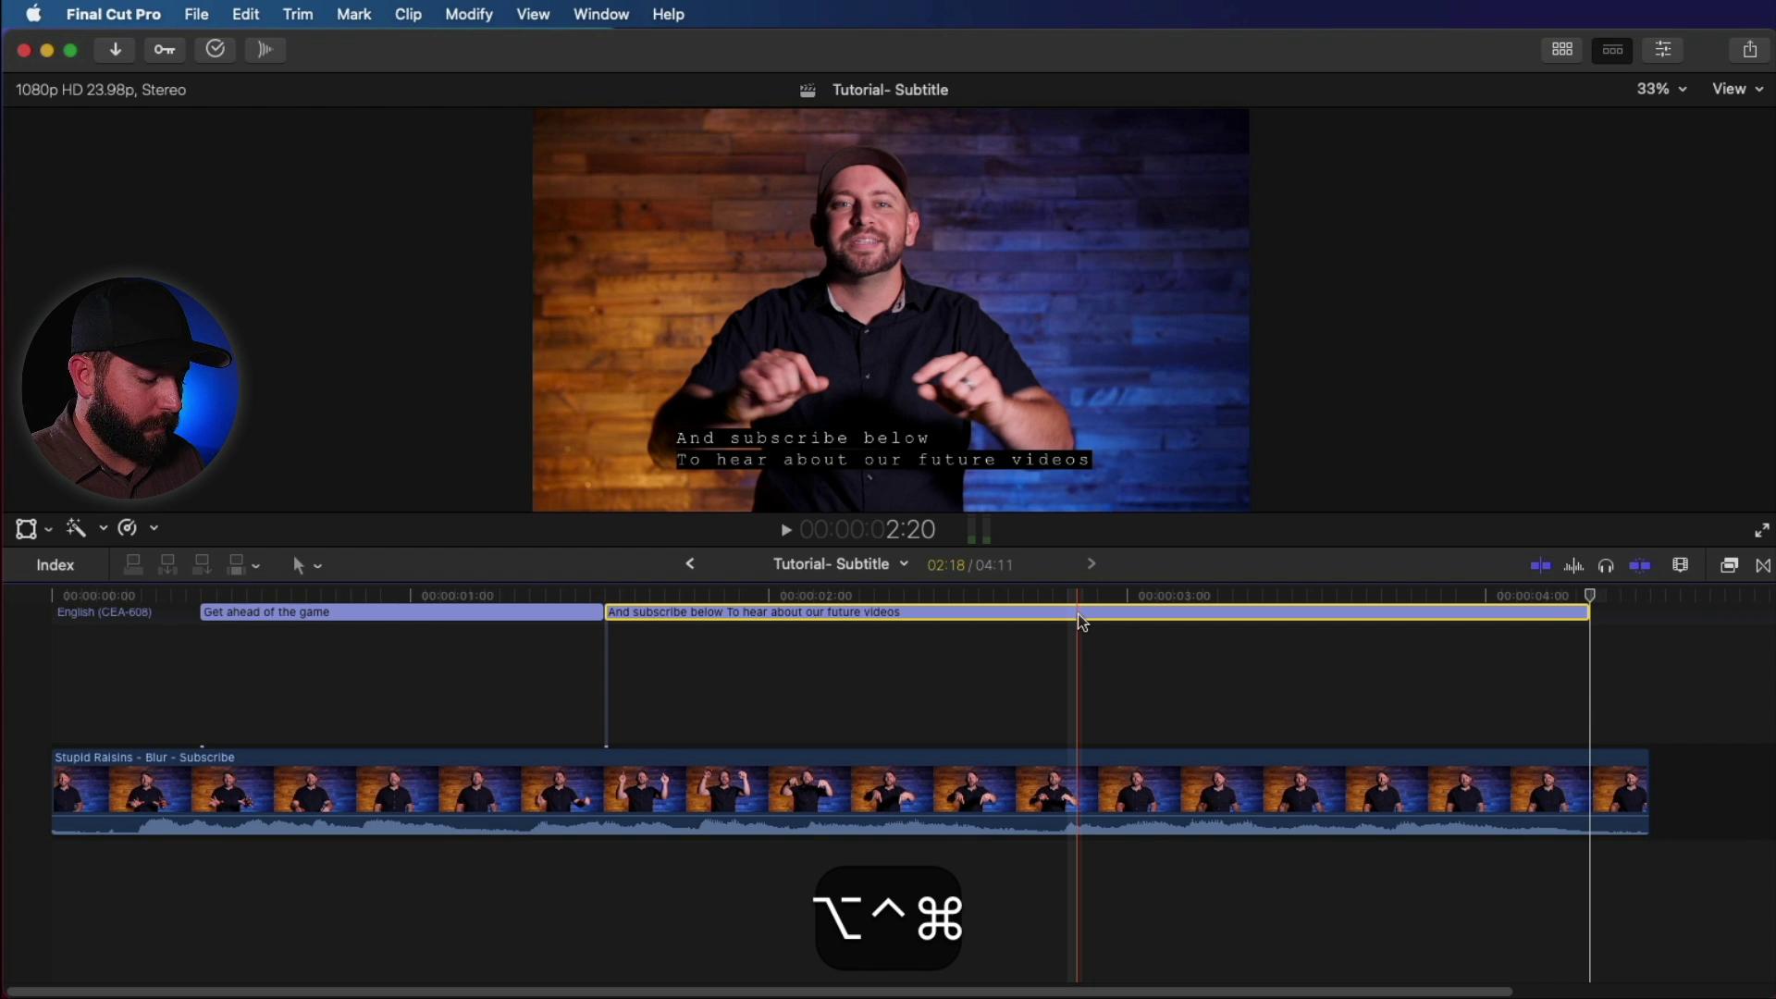
{"action": "key", "text": "ctrl+alt+super+c"}
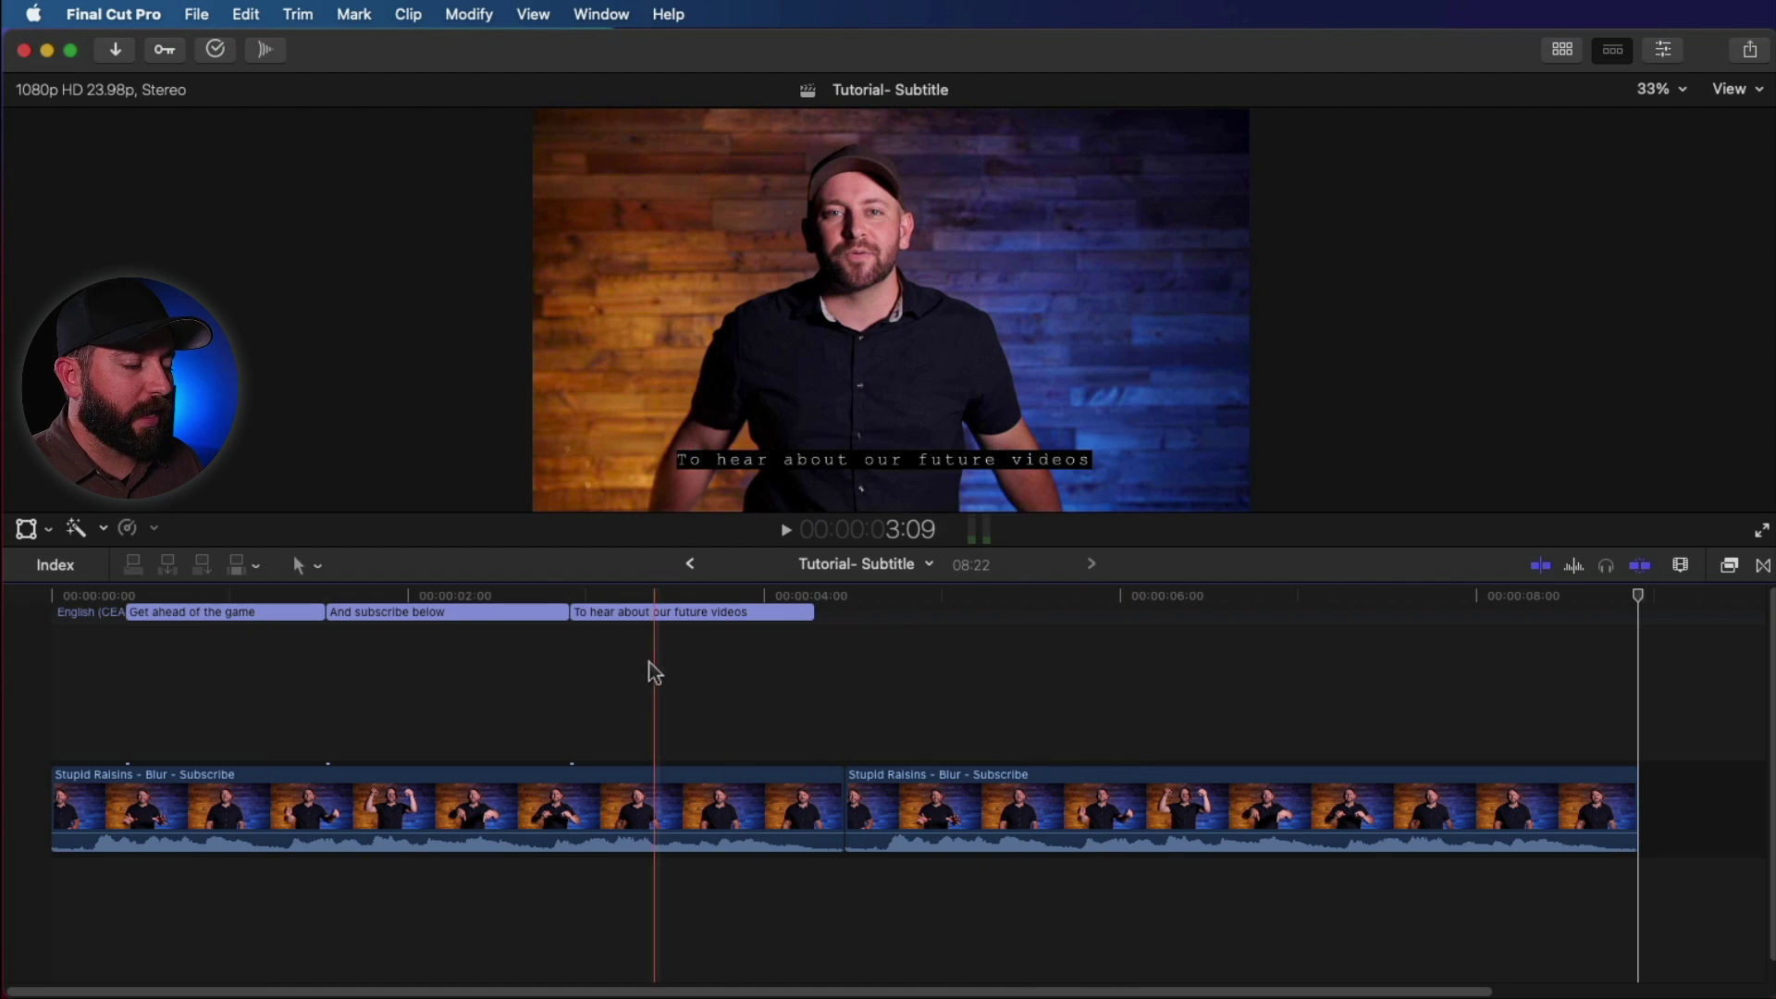
Delete the second clip with its copied captions and select the three remaining English captions
{"action": "left_click", "coordinate": [620, 624]}
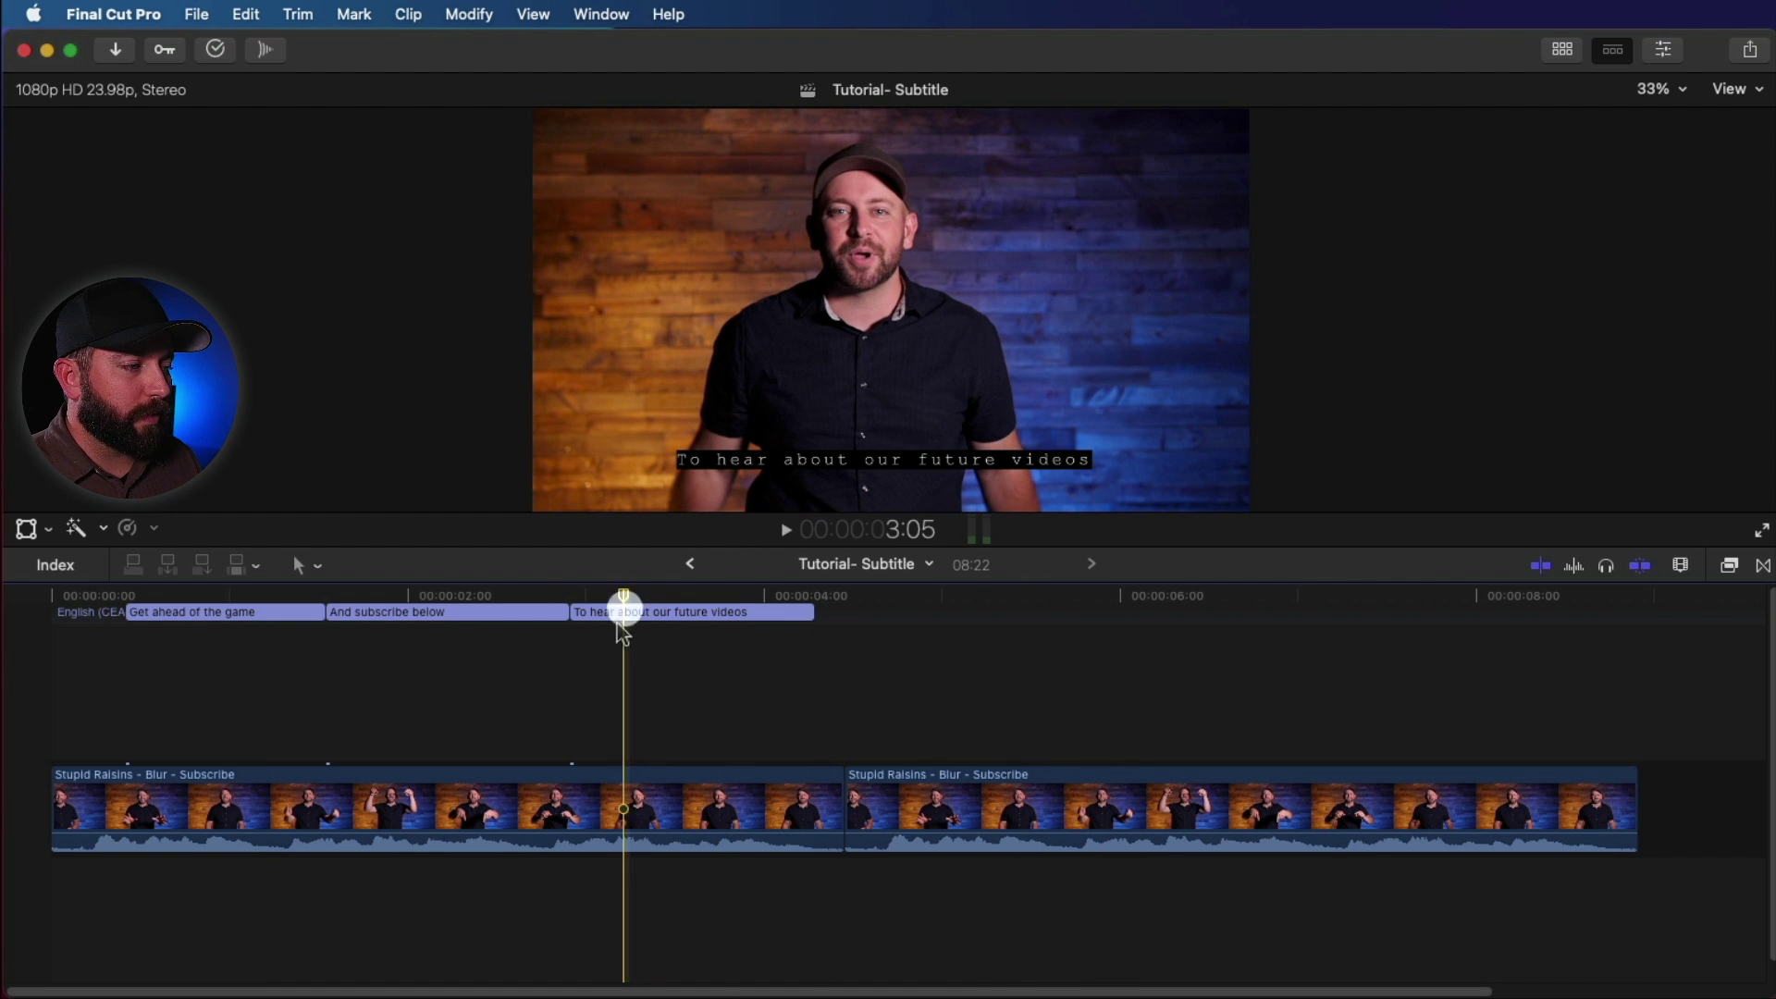
{"action": "left_click_drag", "start_coordinate": [620, 662], "coordinate": [1001, 597]}
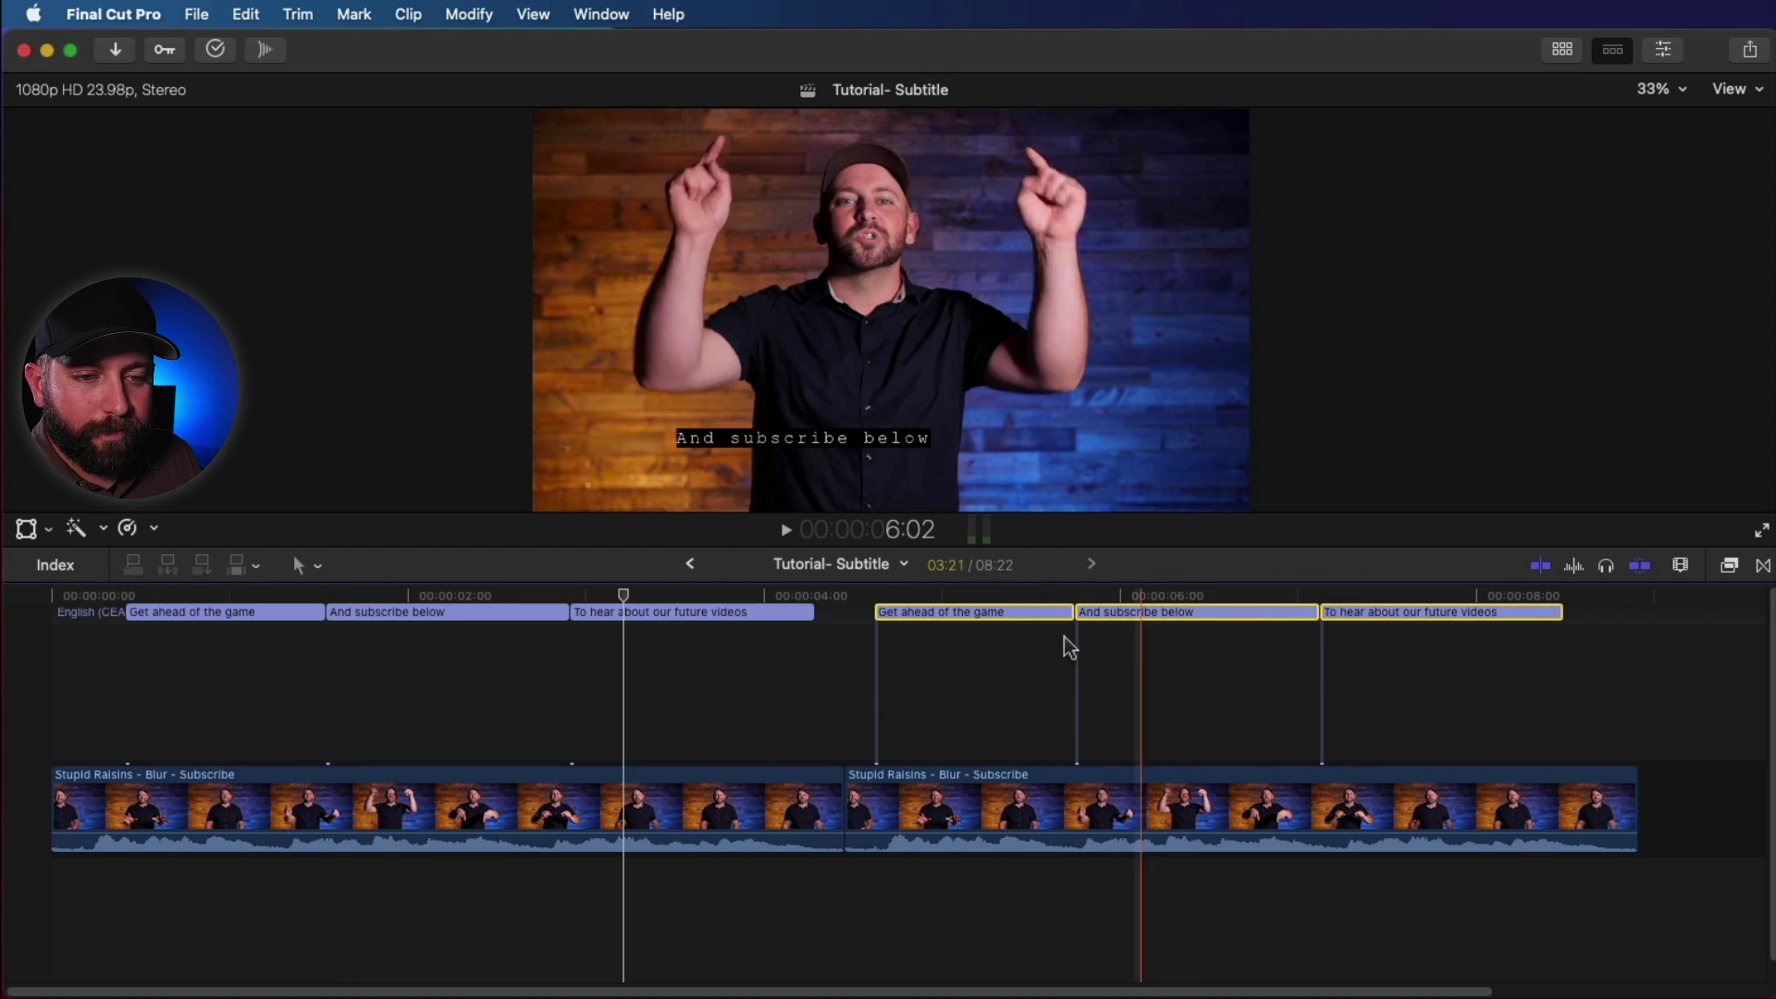
{"action": "right_click", "coordinate": [1011, 630]}
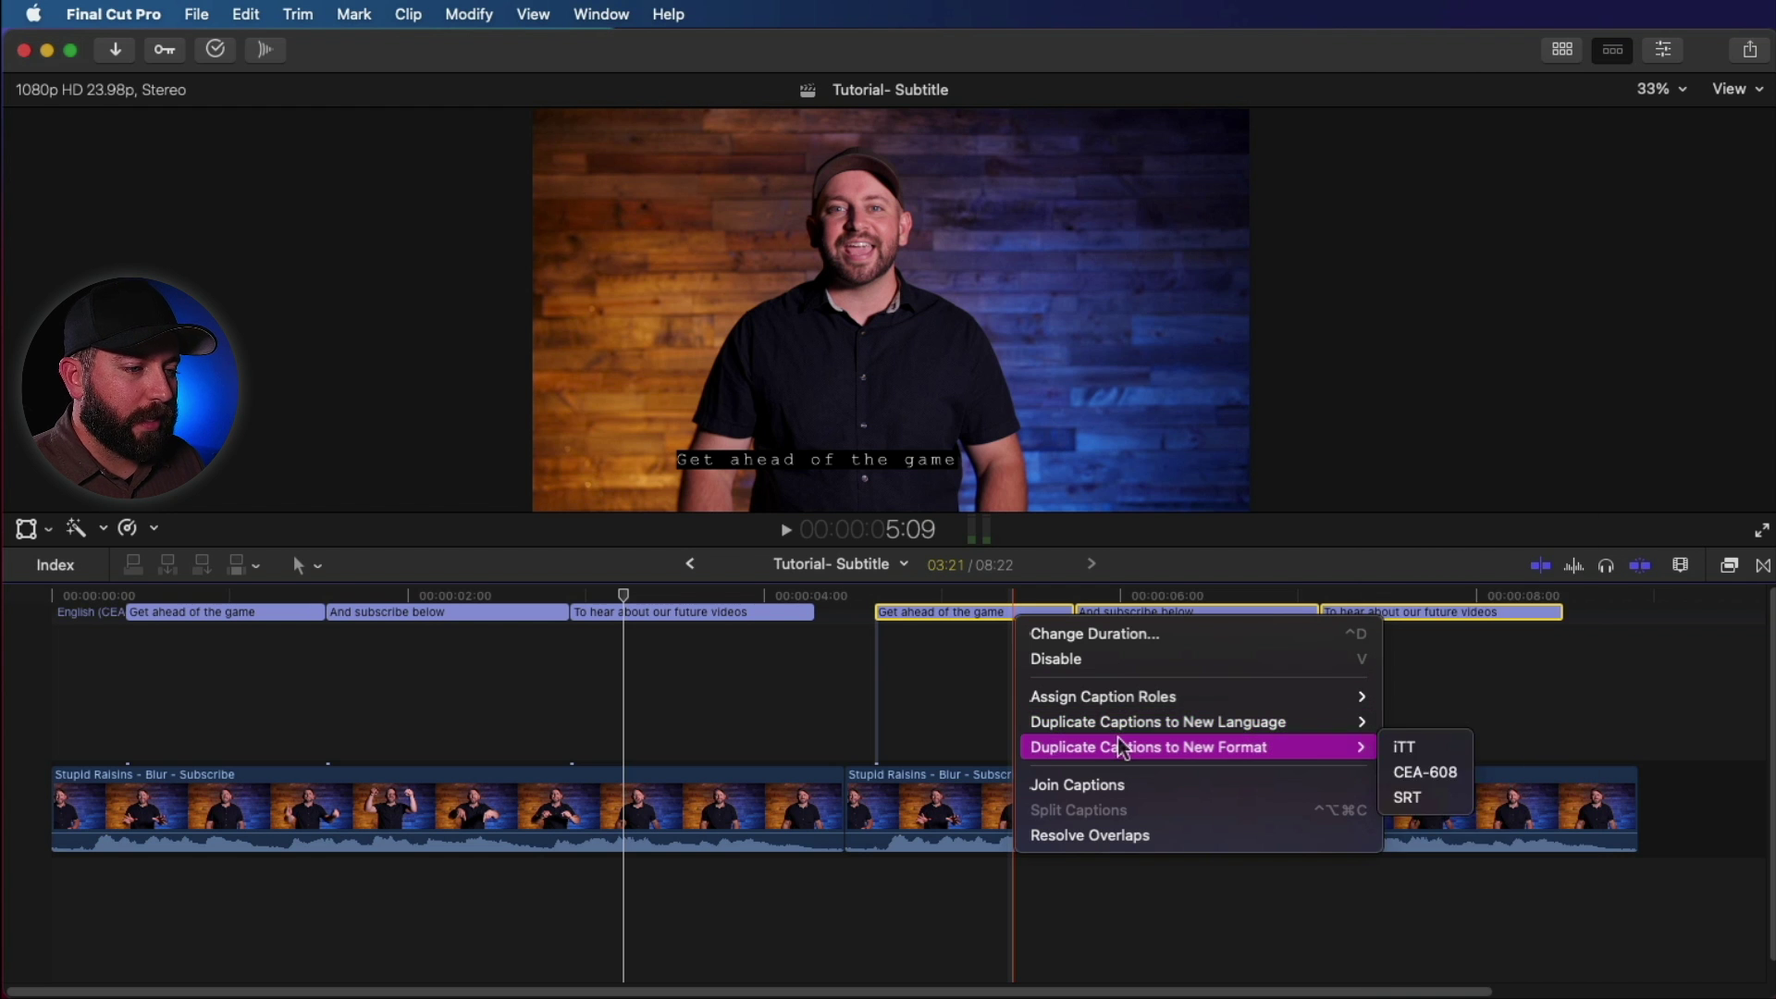
{"action": "mouse_move", "coordinate": [1127, 723]}
{"action": "left_click", "coordinate": [1185, 883]}
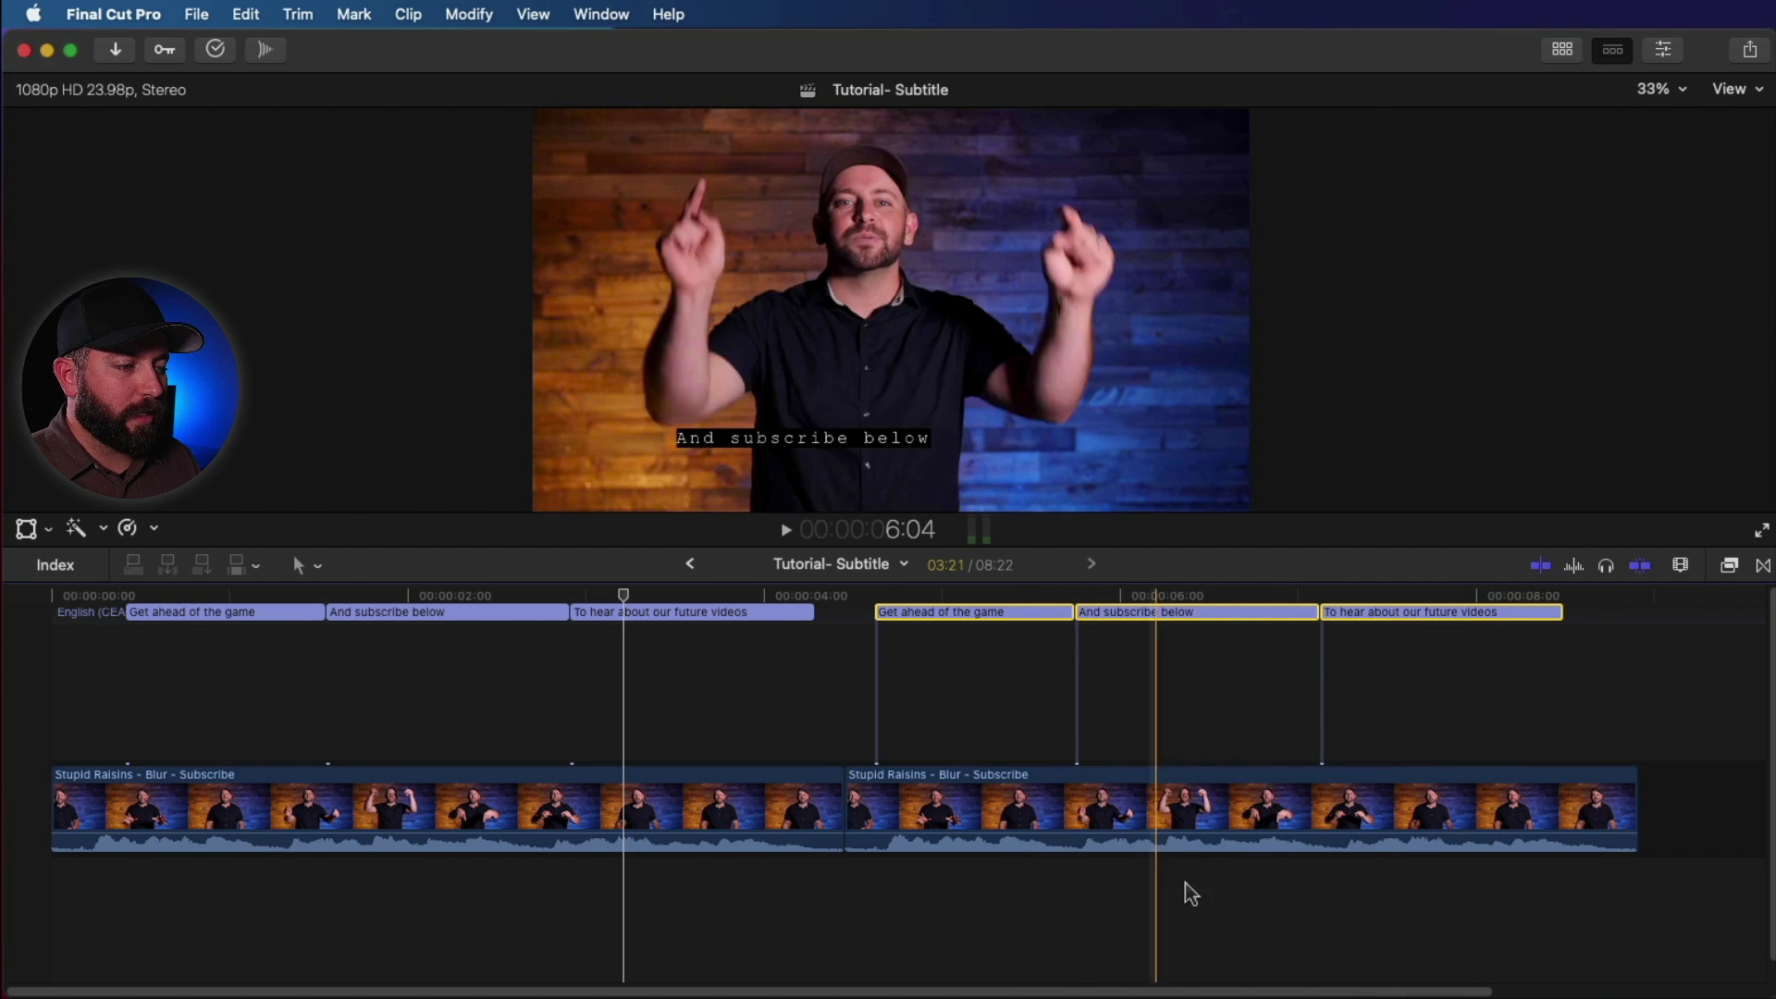
{"action": "left_click_drag", "start_coordinate": [1293, 904], "coordinate": [1015, 607]}
{"action": "key", "text": "BackSpace"}
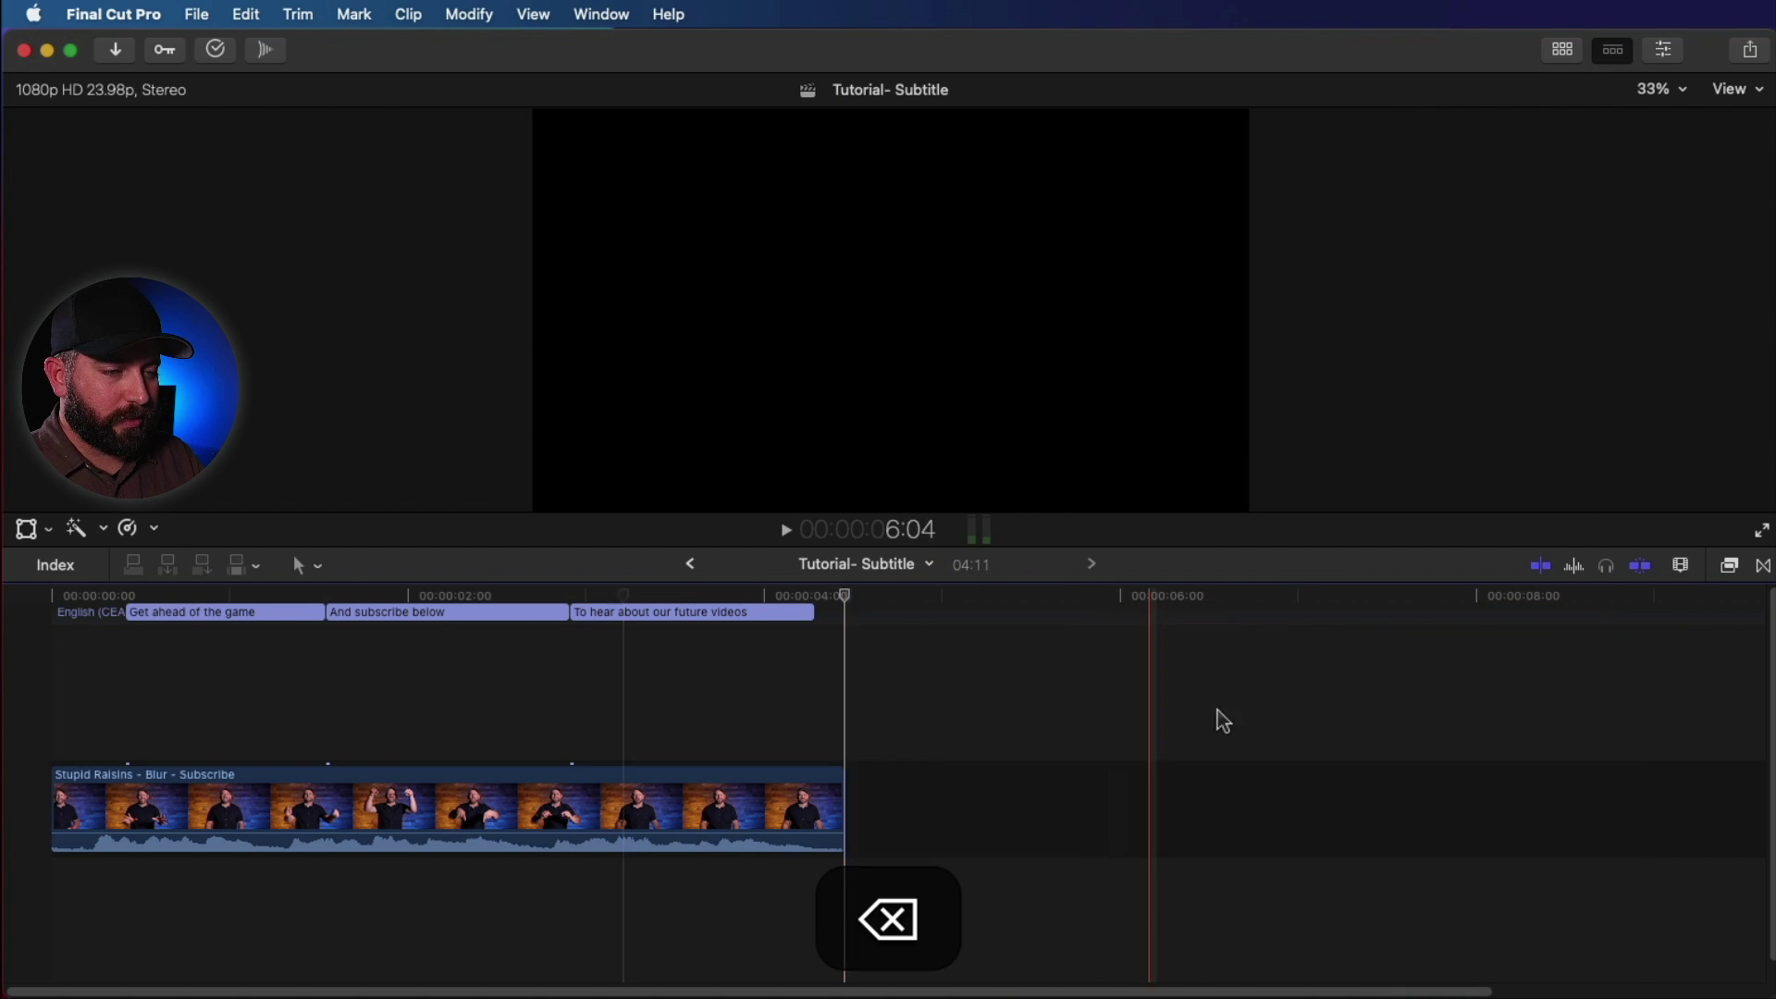
{"action": "left_click_drag", "start_coordinate": [768, 655], "coordinate": [294, 611]}
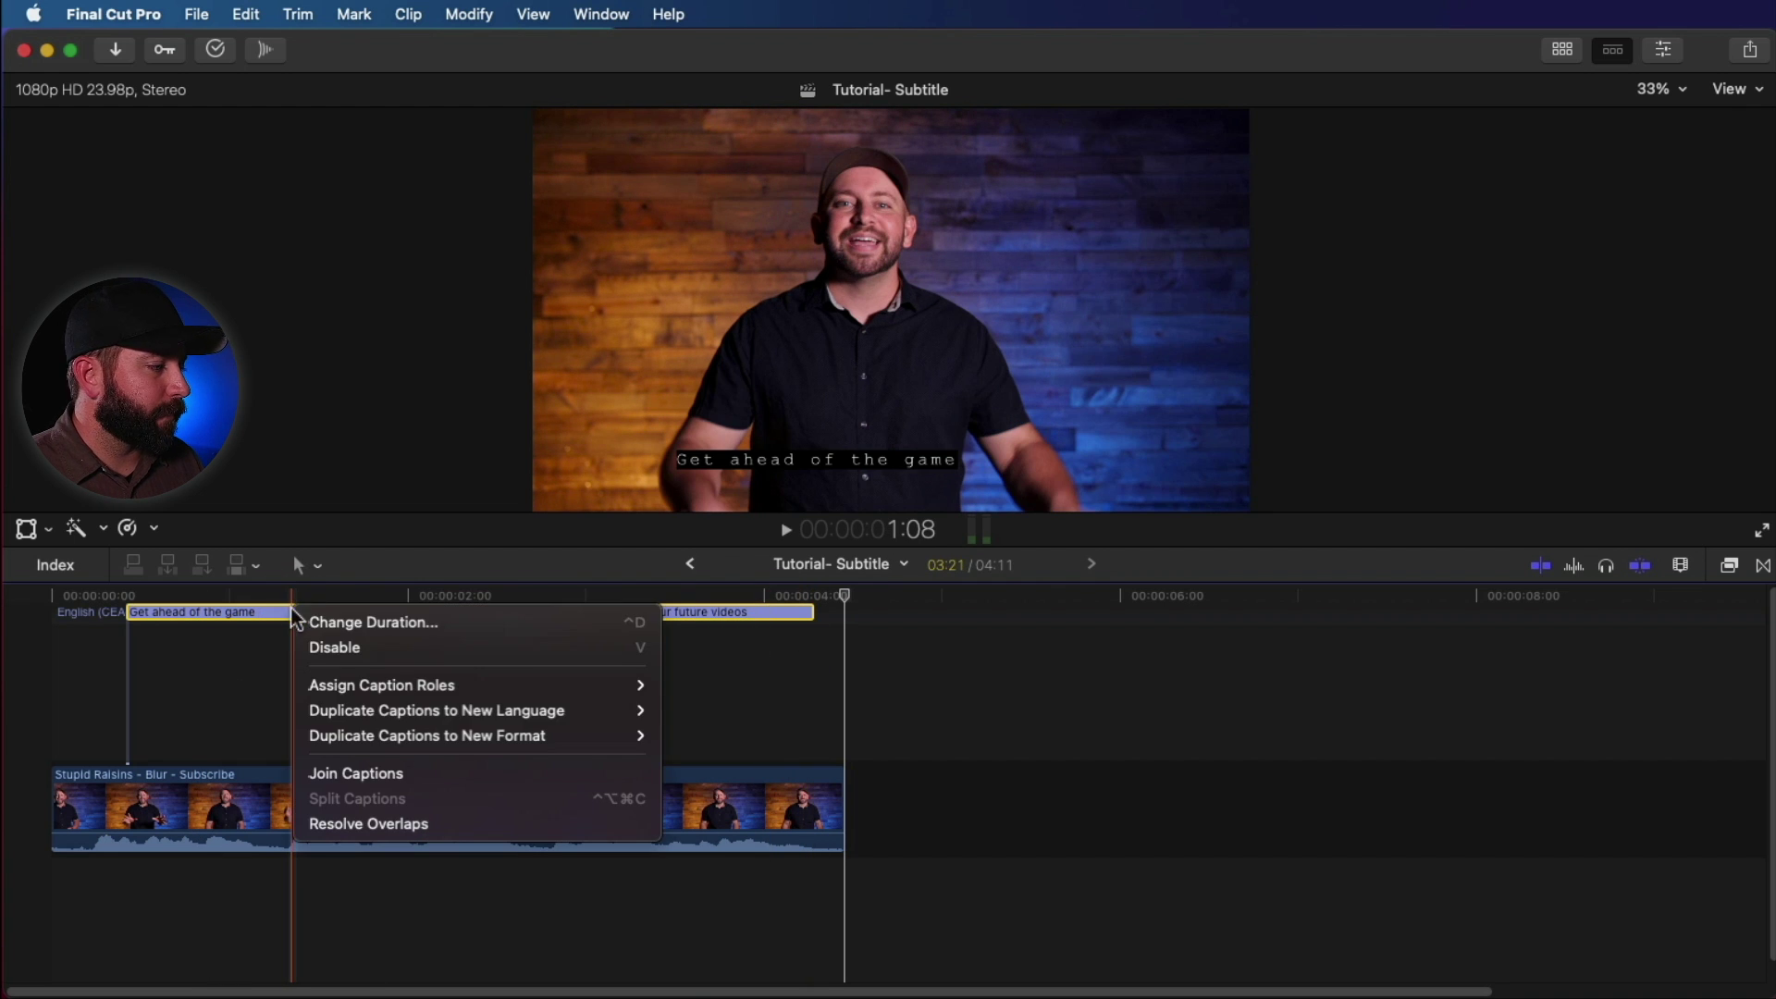
Duplicate the three captions into a Spanish (Mexico) caption lane and select the first one
{"action": "right_click", "coordinate": [297, 613]}
{"action": "mouse_move", "coordinate": [387, 714]}
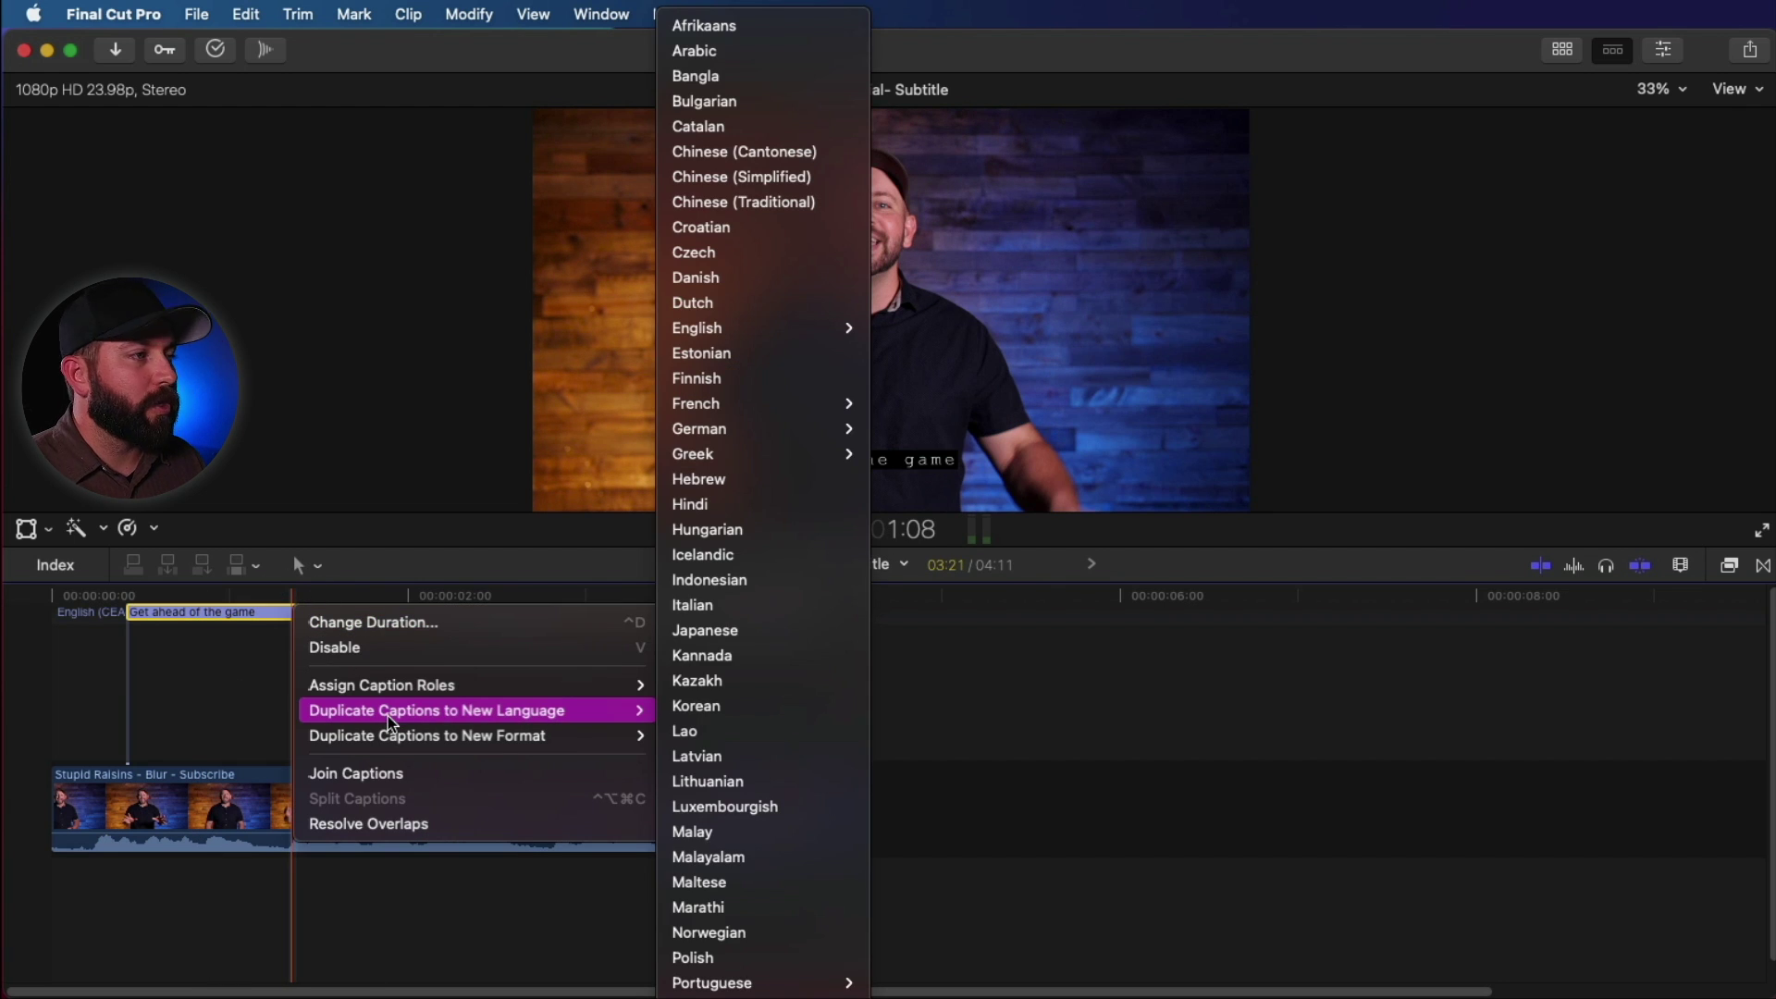
{"action": "scroll", "coordinate": [785, 812], "scroll_direction": "down", "scroll_amount": 5}
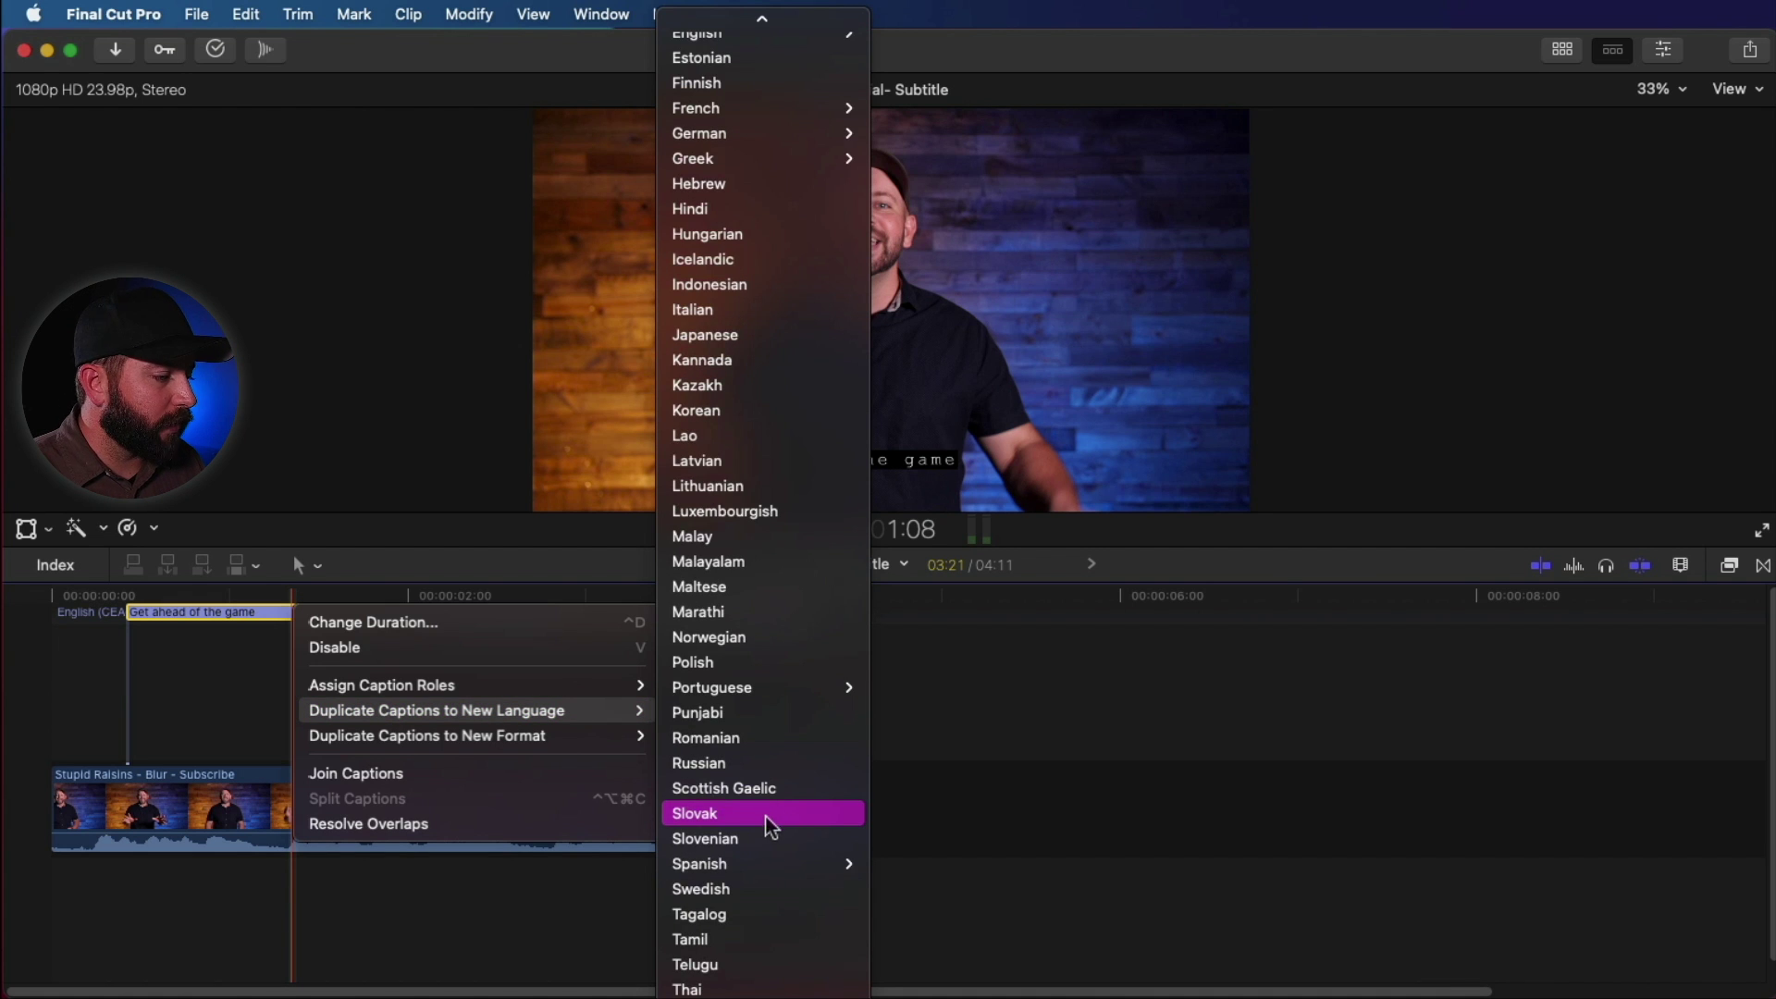
{"action": "mouse_move", "coordinate": [764, 866]}
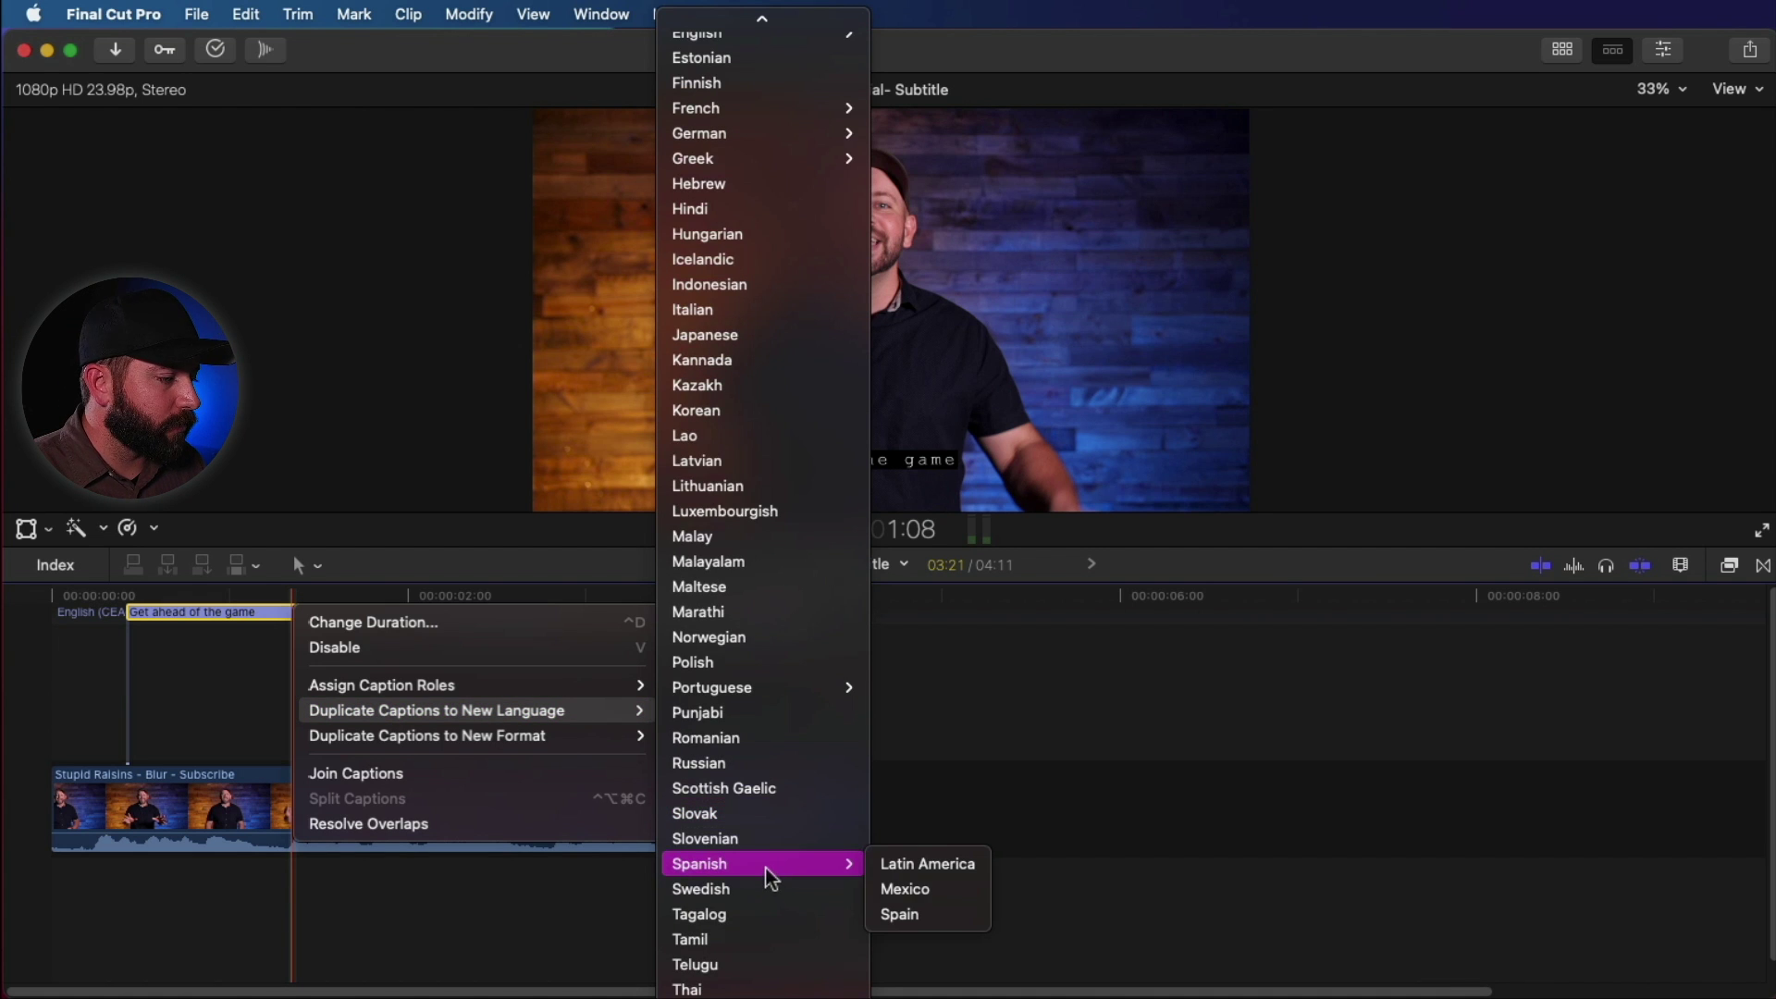
{"action": "left_click", "coordinate": [925, 890]}
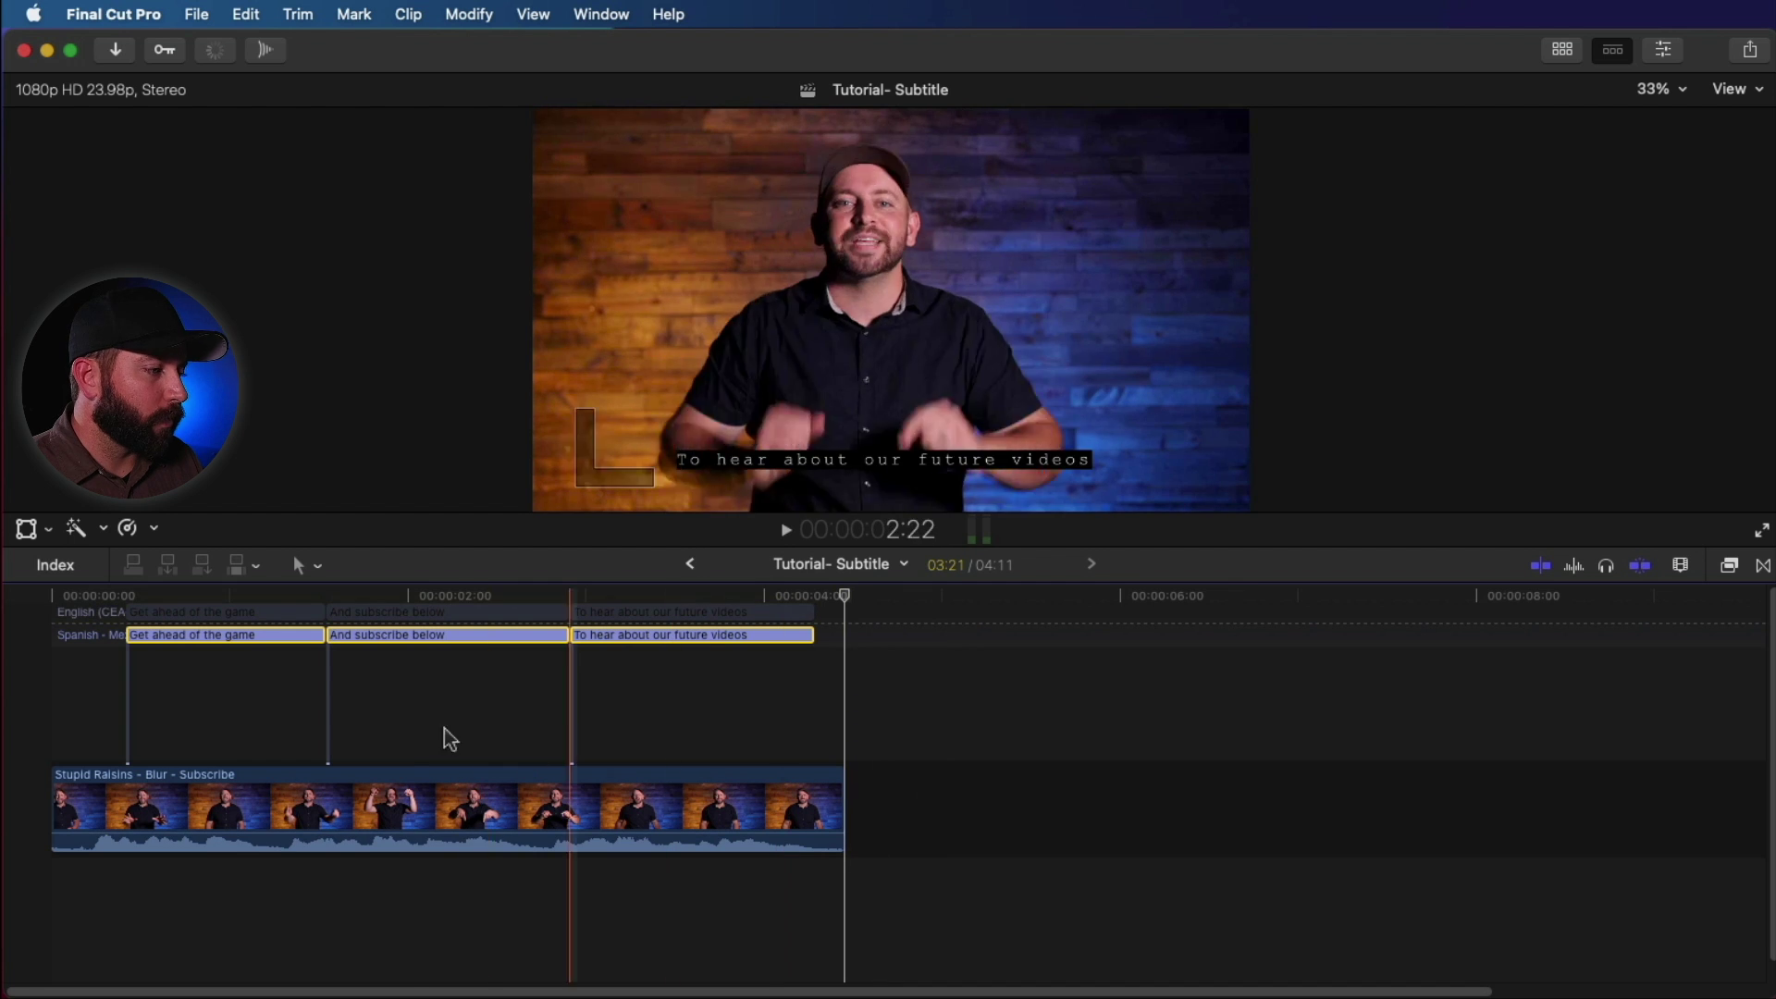
{"action": "left_click", "coordinate": [196, 639]}
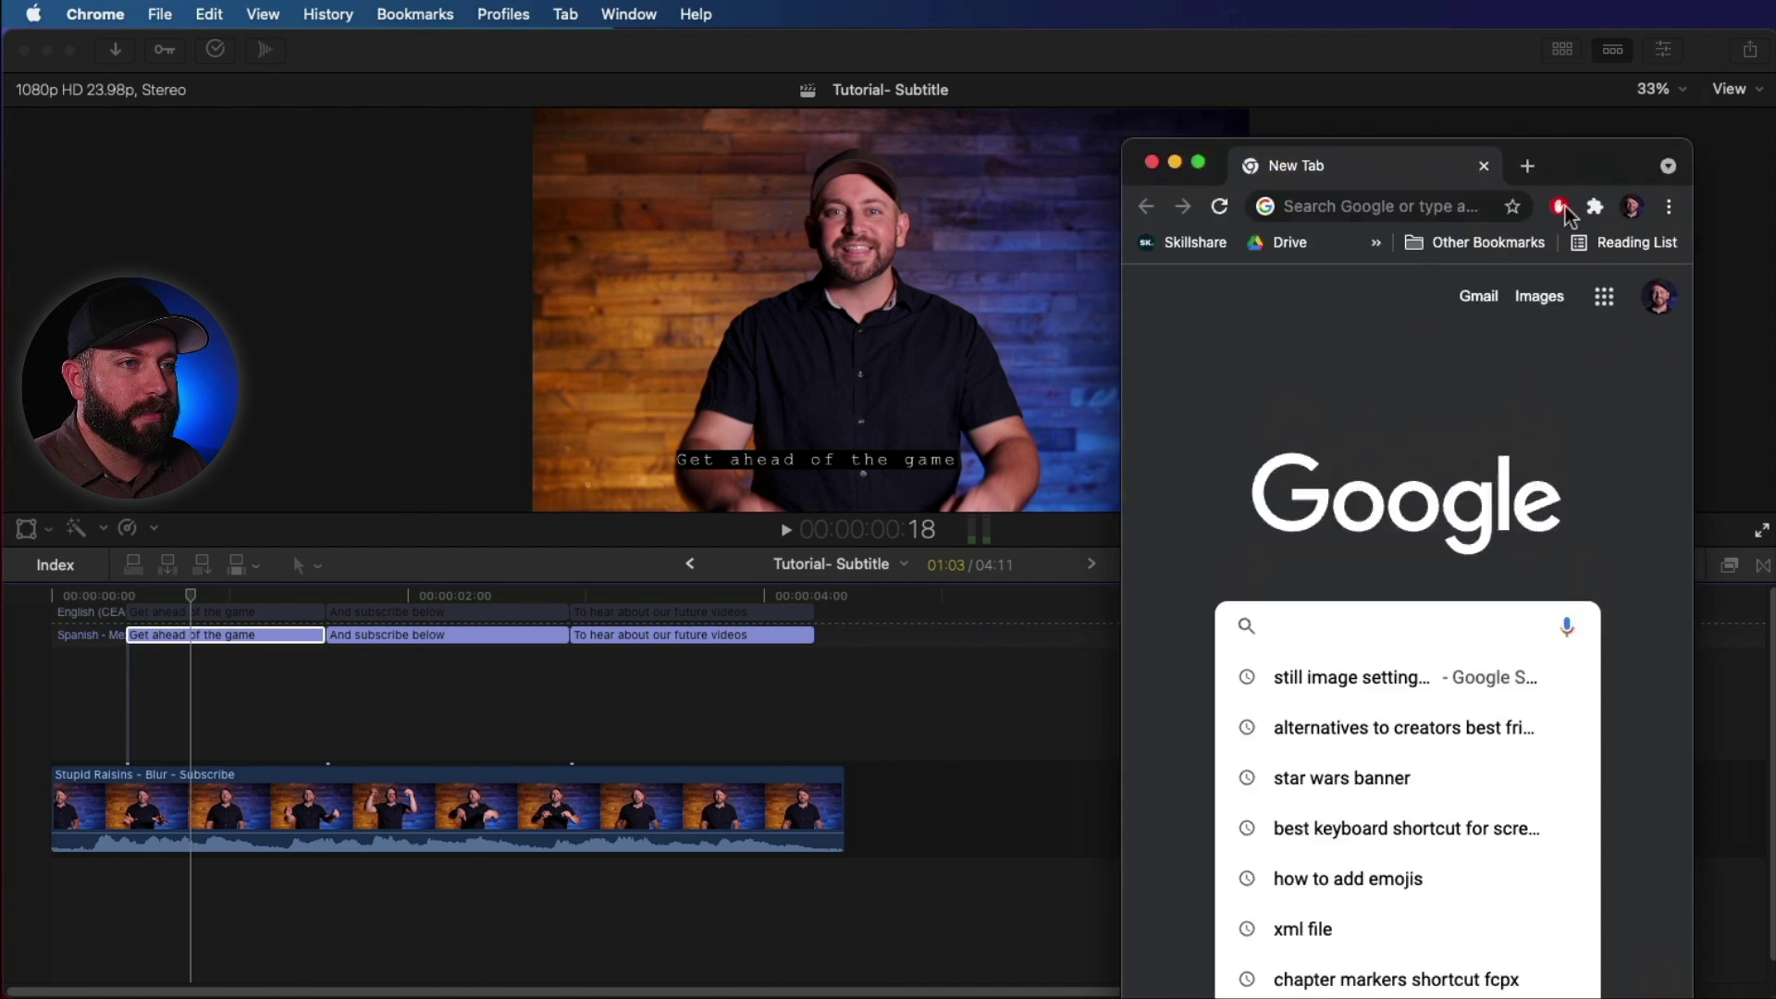
Search Google for 'translate' and enter 'Get ahead of the game'
{"action": "type", "text": "transla"}
{"action": "key", "text": "Return"}
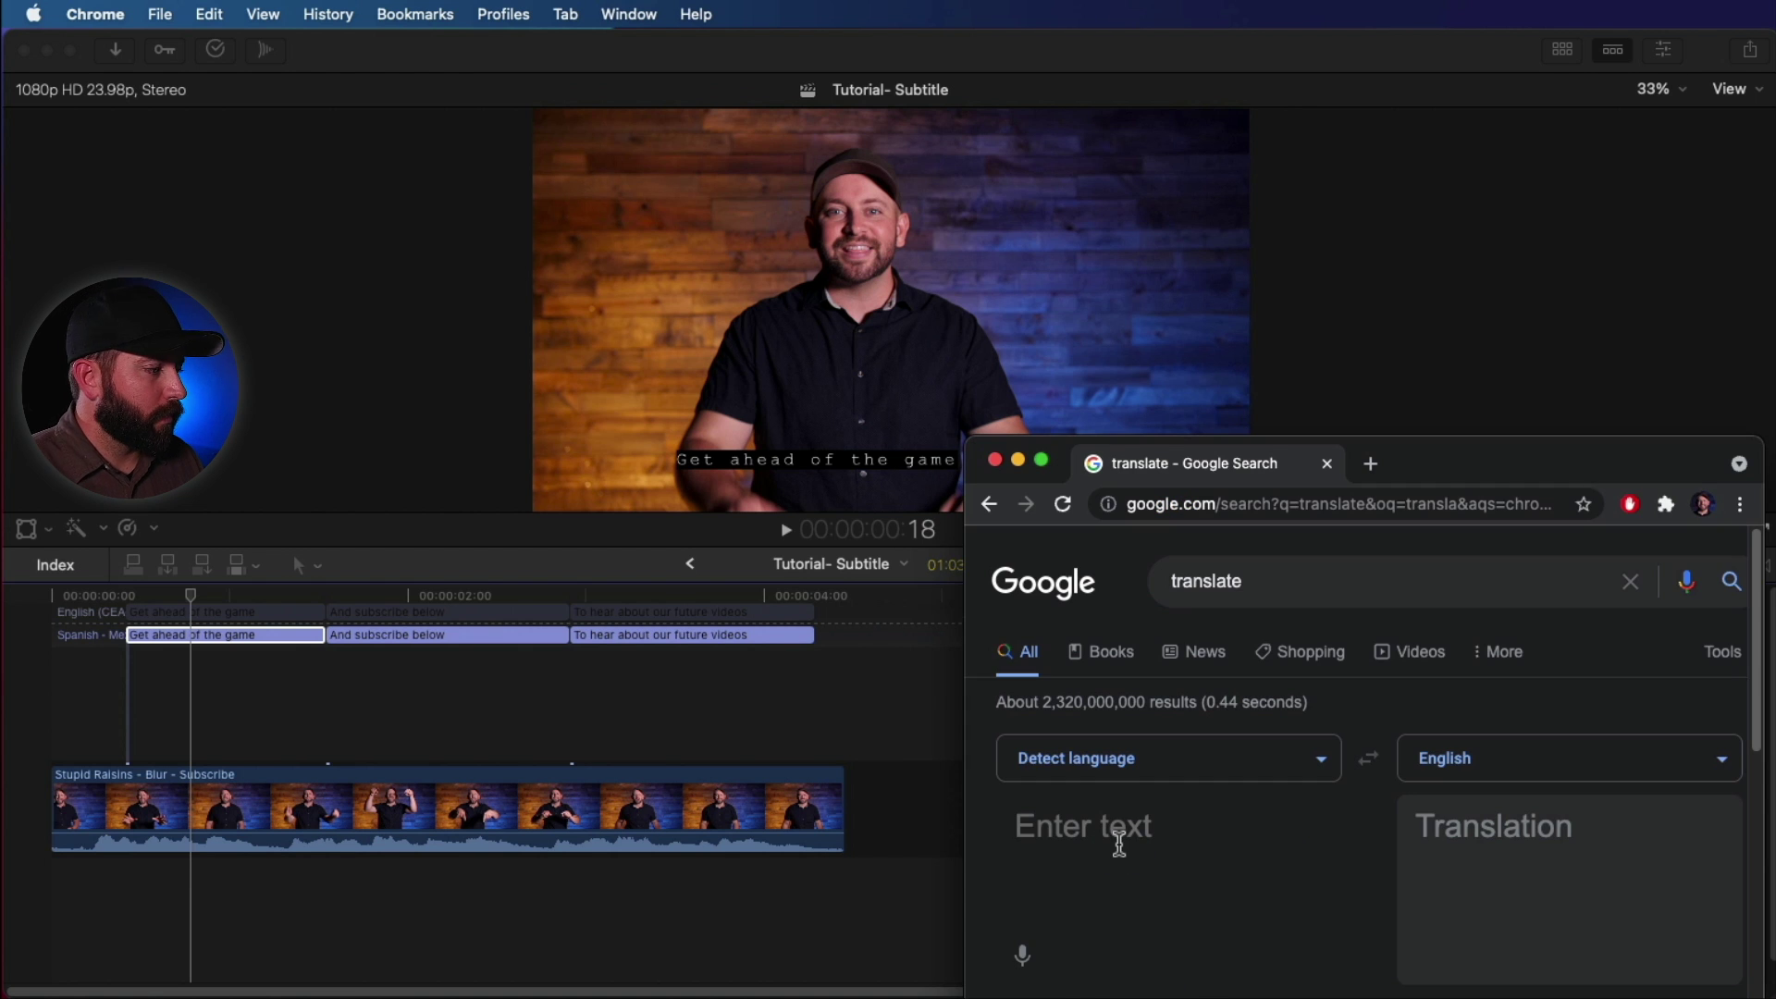
{"action": "type", "text": "Get ahead "}
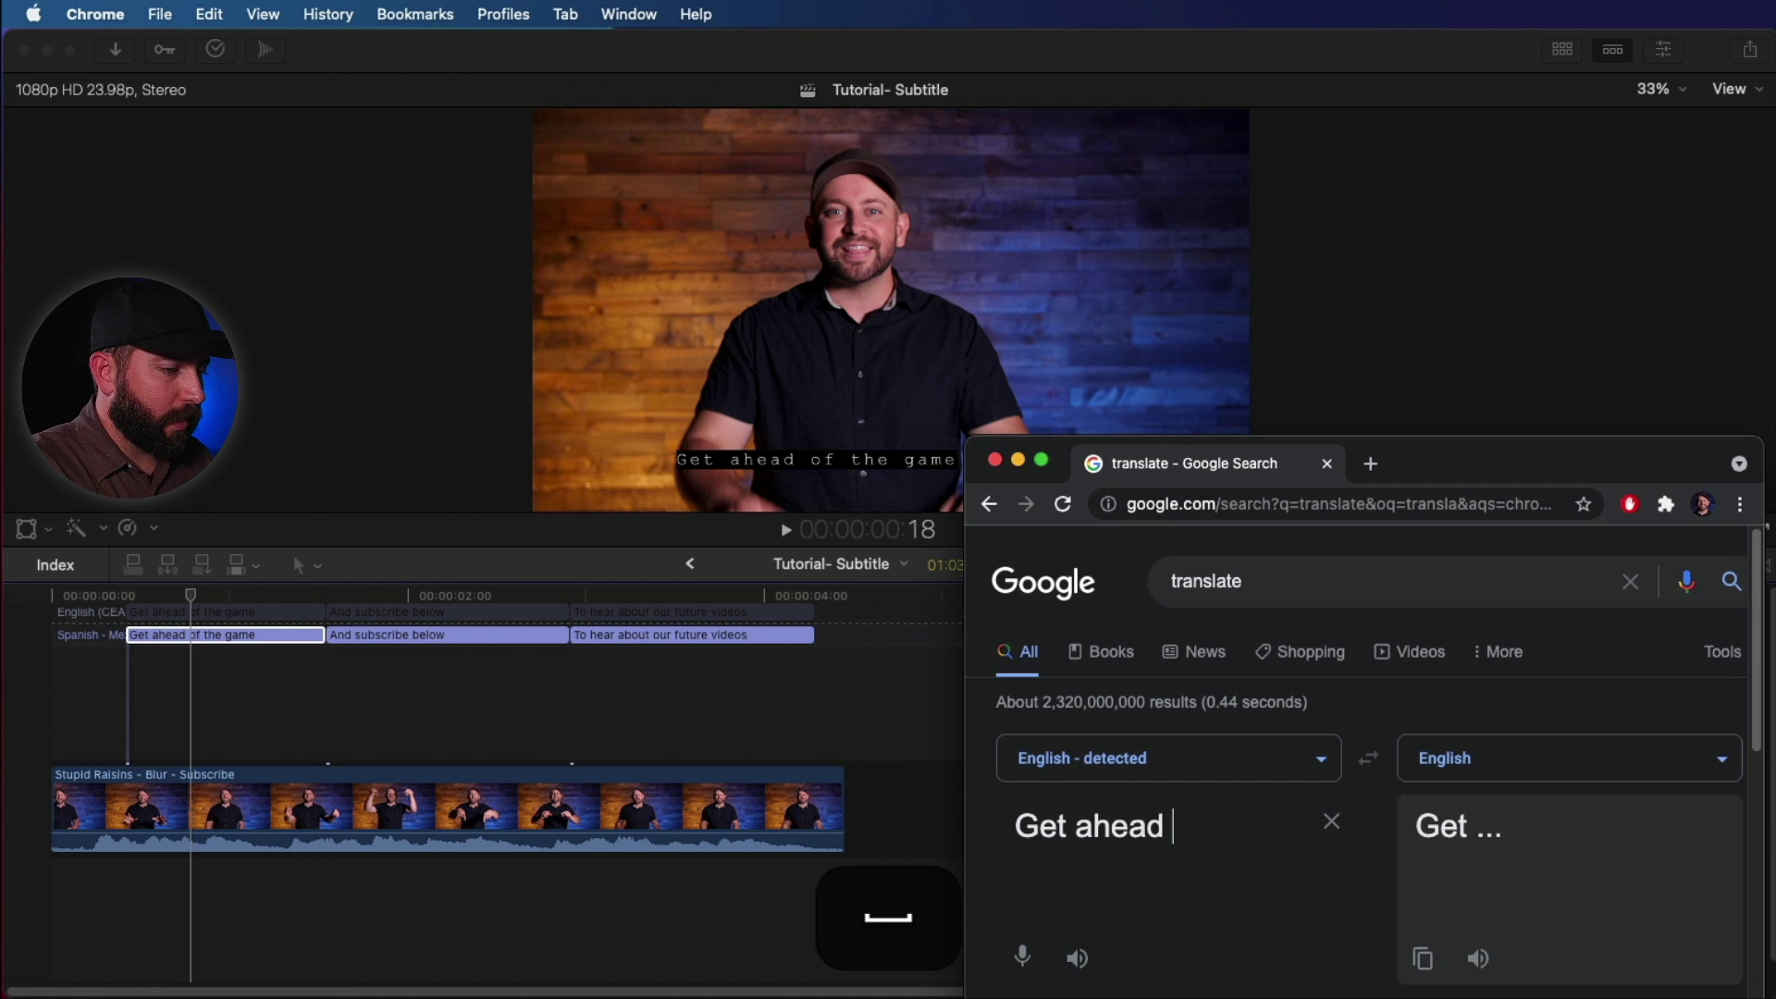
{"action": "type", "text": "of the g"}
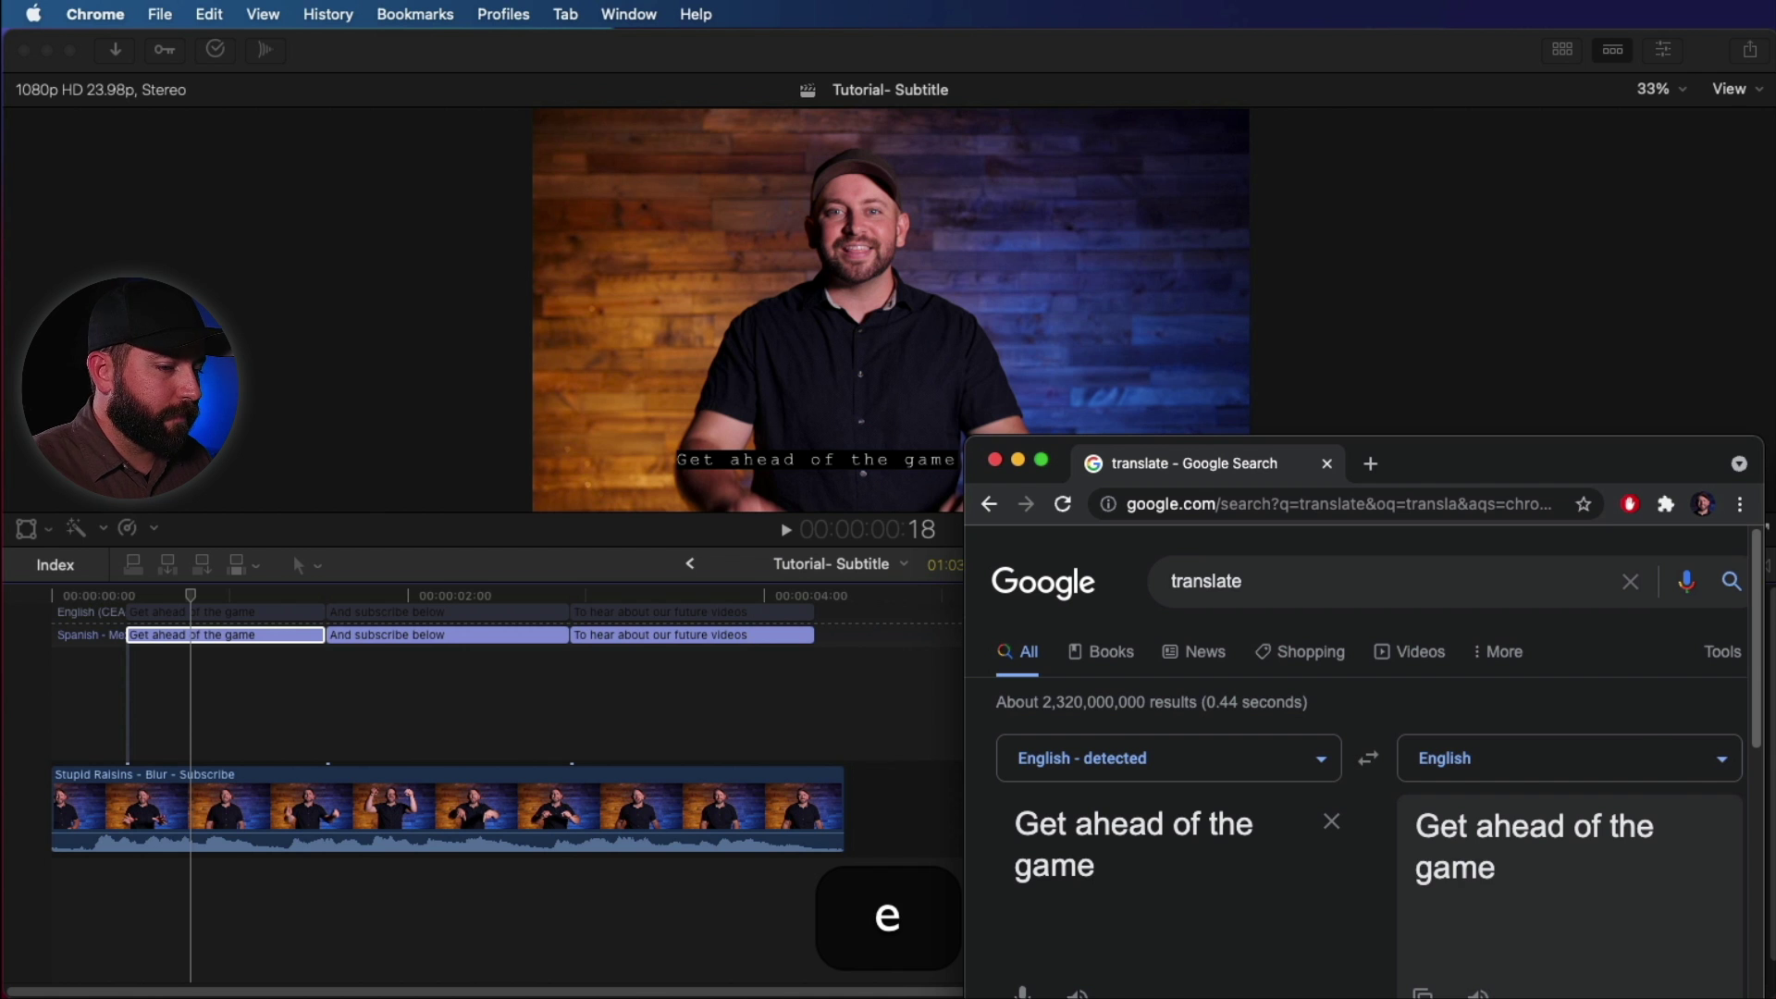
{"action": "type", "text": "ame"}
Set the target language to Spanish and copy the translation 'Adelantate al juego'
{"action": "left_click", "coordinate": [1606, 762]}
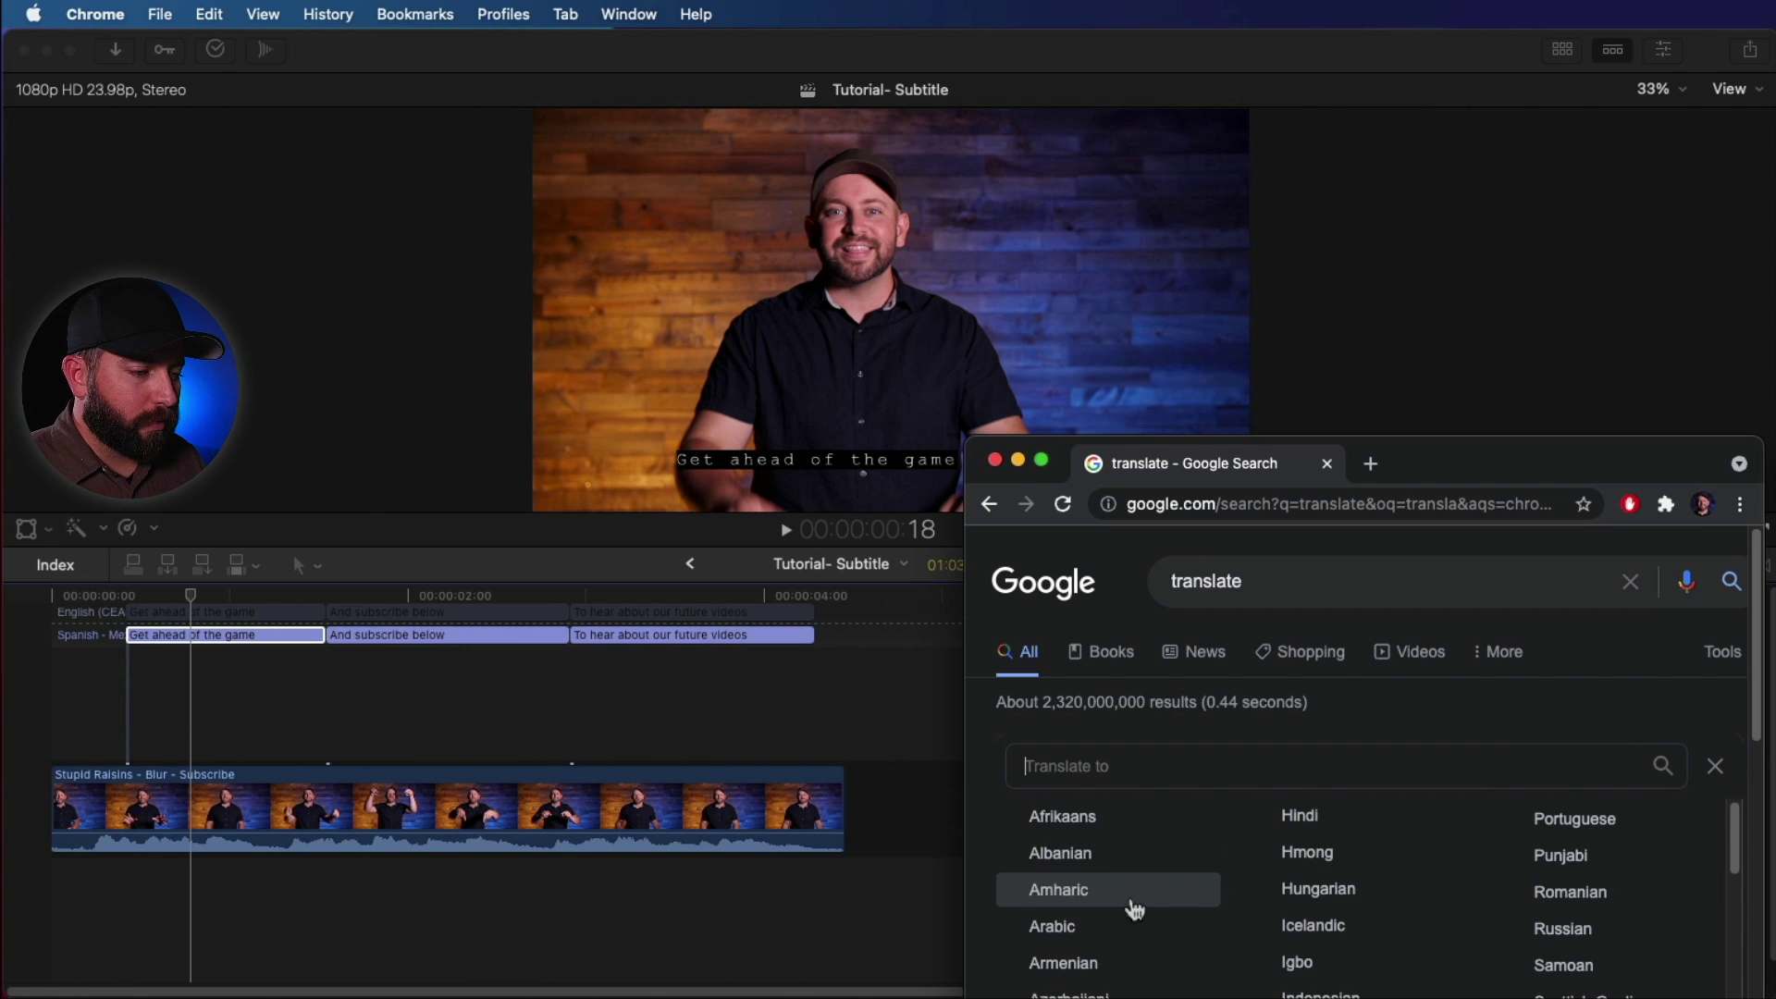
{"action": "scroll", "coordinate": [1342, 934], "scroll_direction": "down", "scroll_amount": 3}
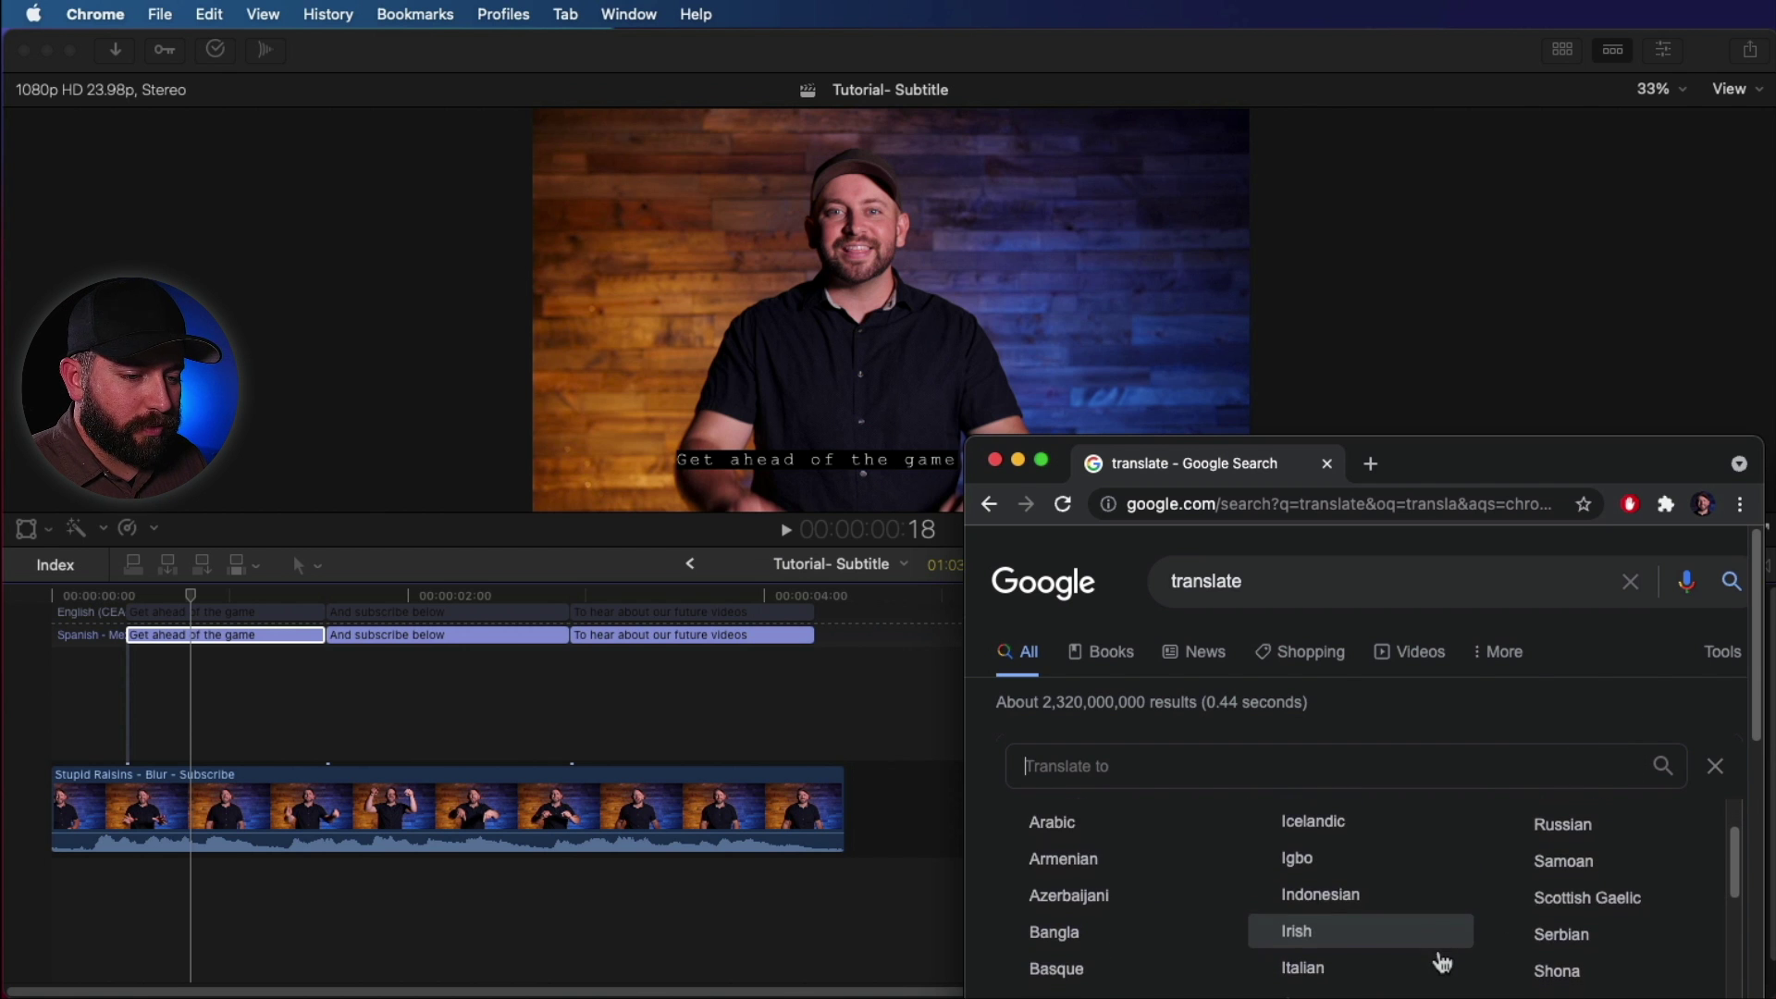
{"action": "scroll", "coordinate": [1441, 962], "scroll_direction": "down", "scroll_amount": 5}
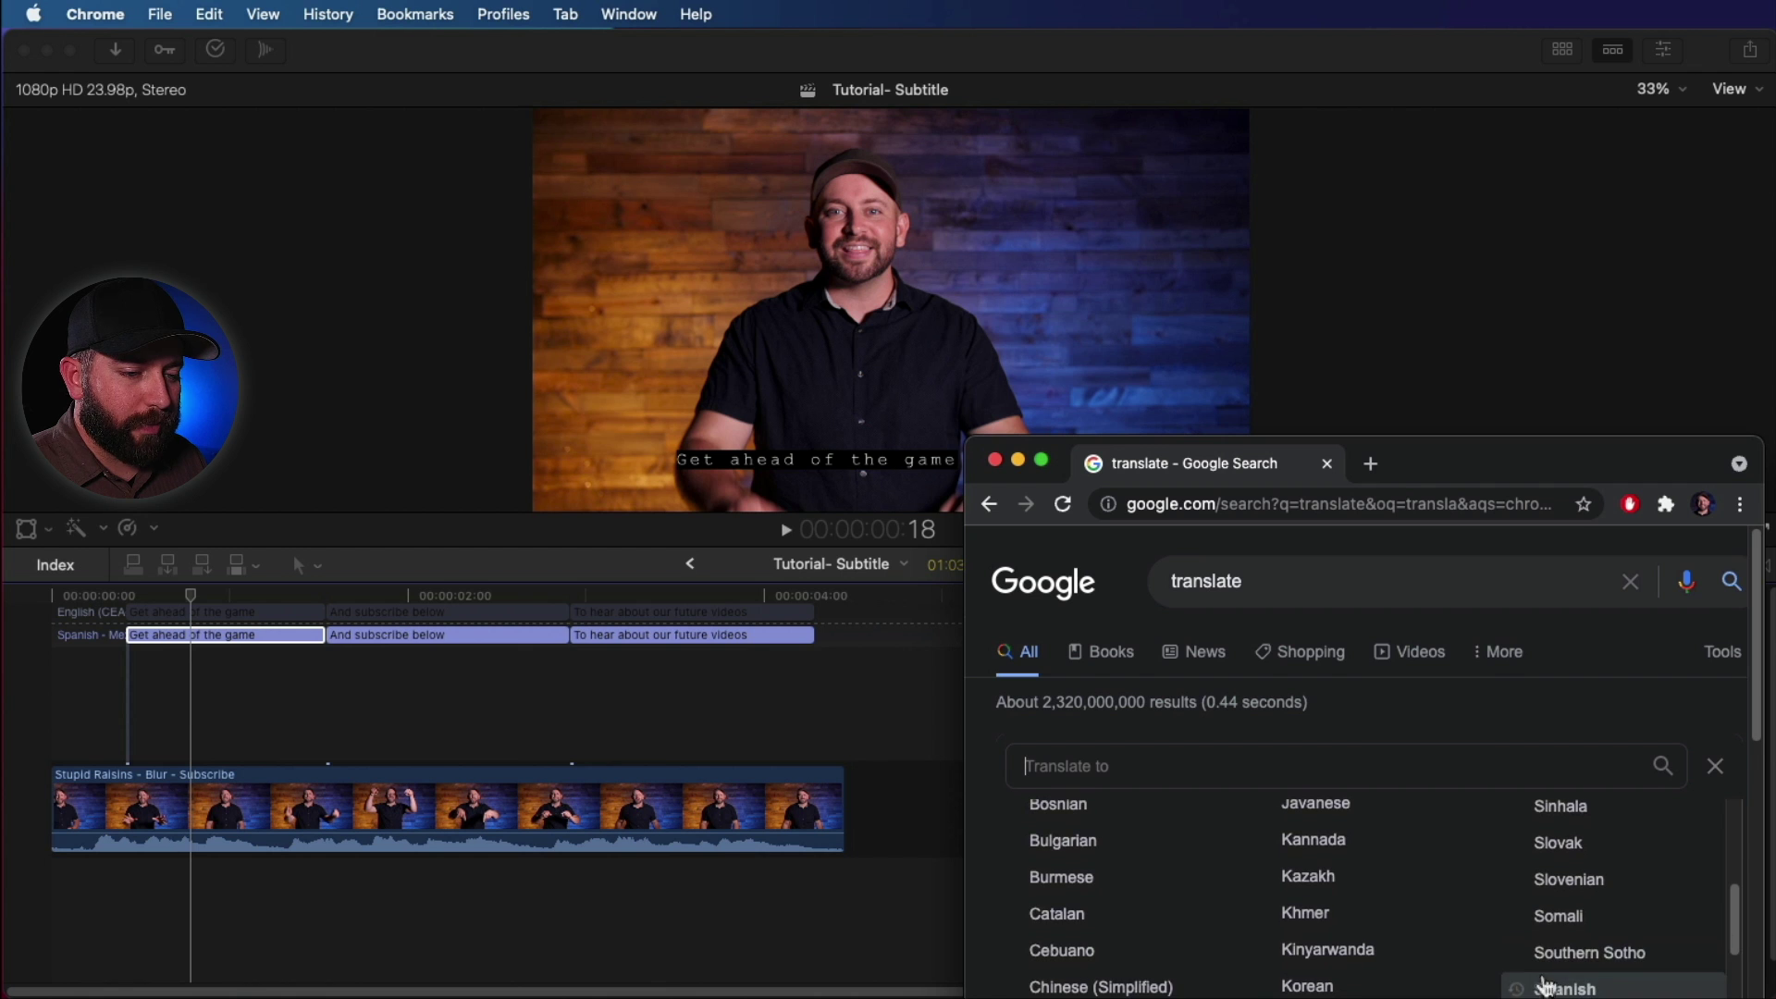
{"action": "left_click", "coordinate": [1564, 989]}
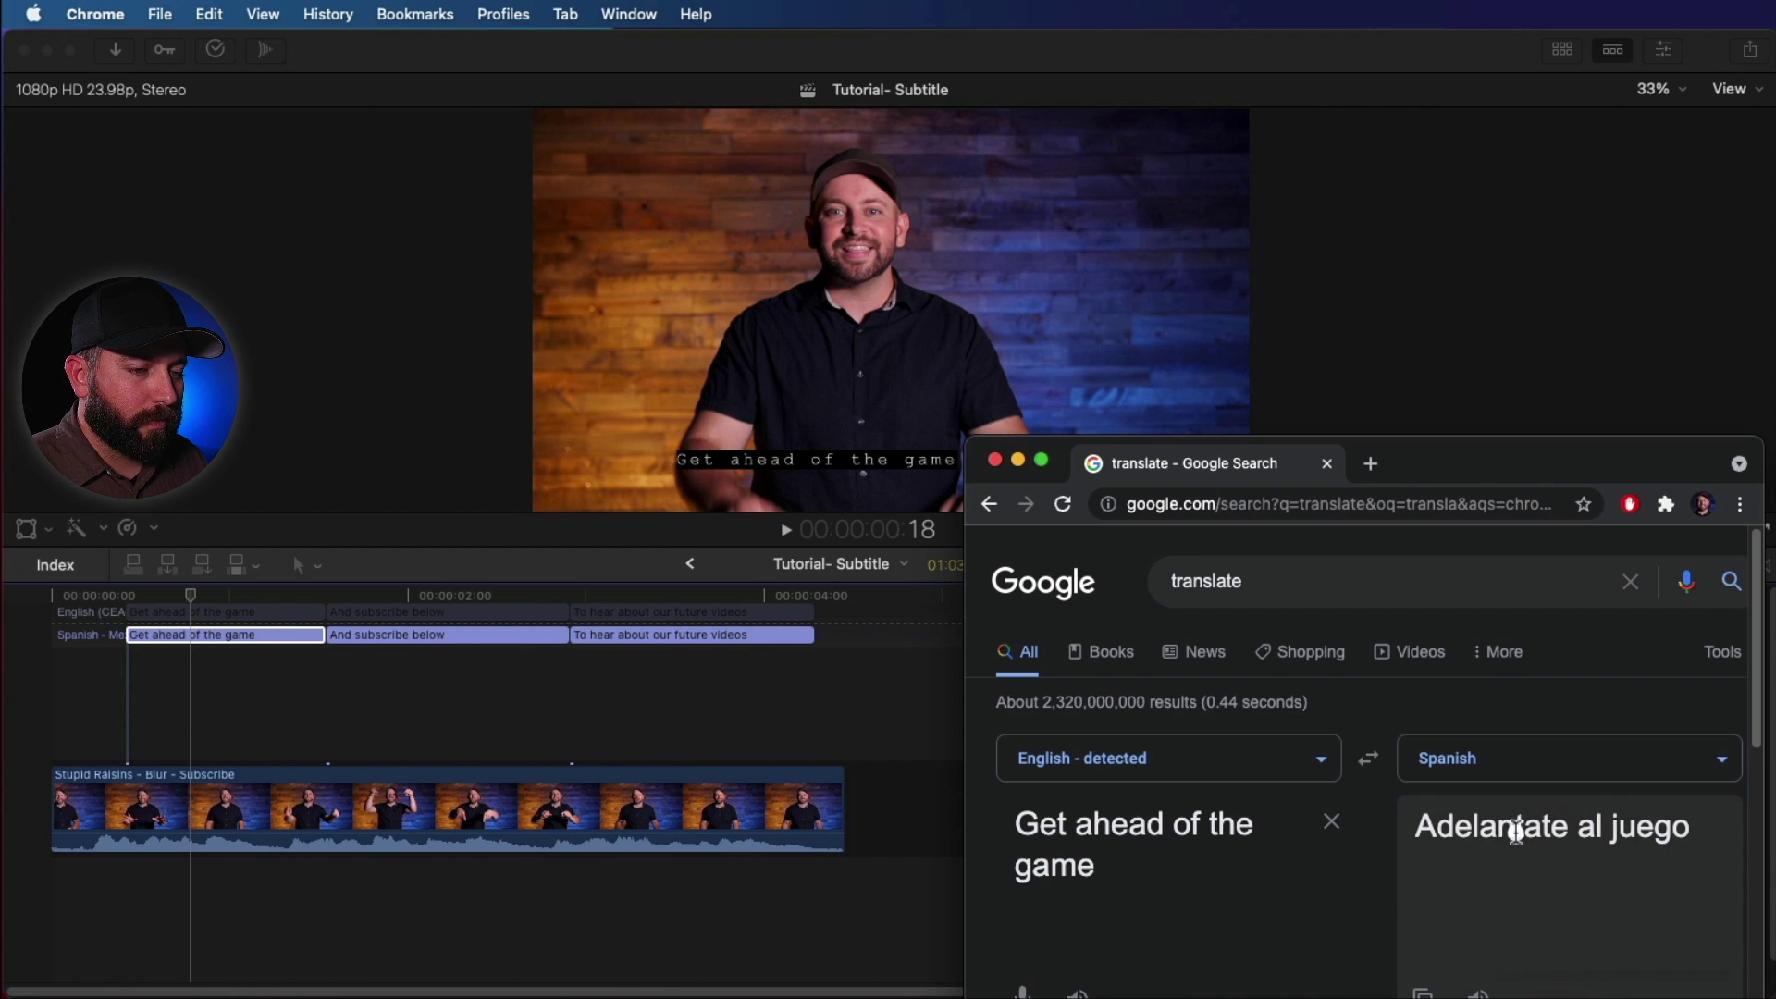
{"action": "left_click_drag", "start_coordinate": [1686, 836], "coordinate": [1411, 827]}
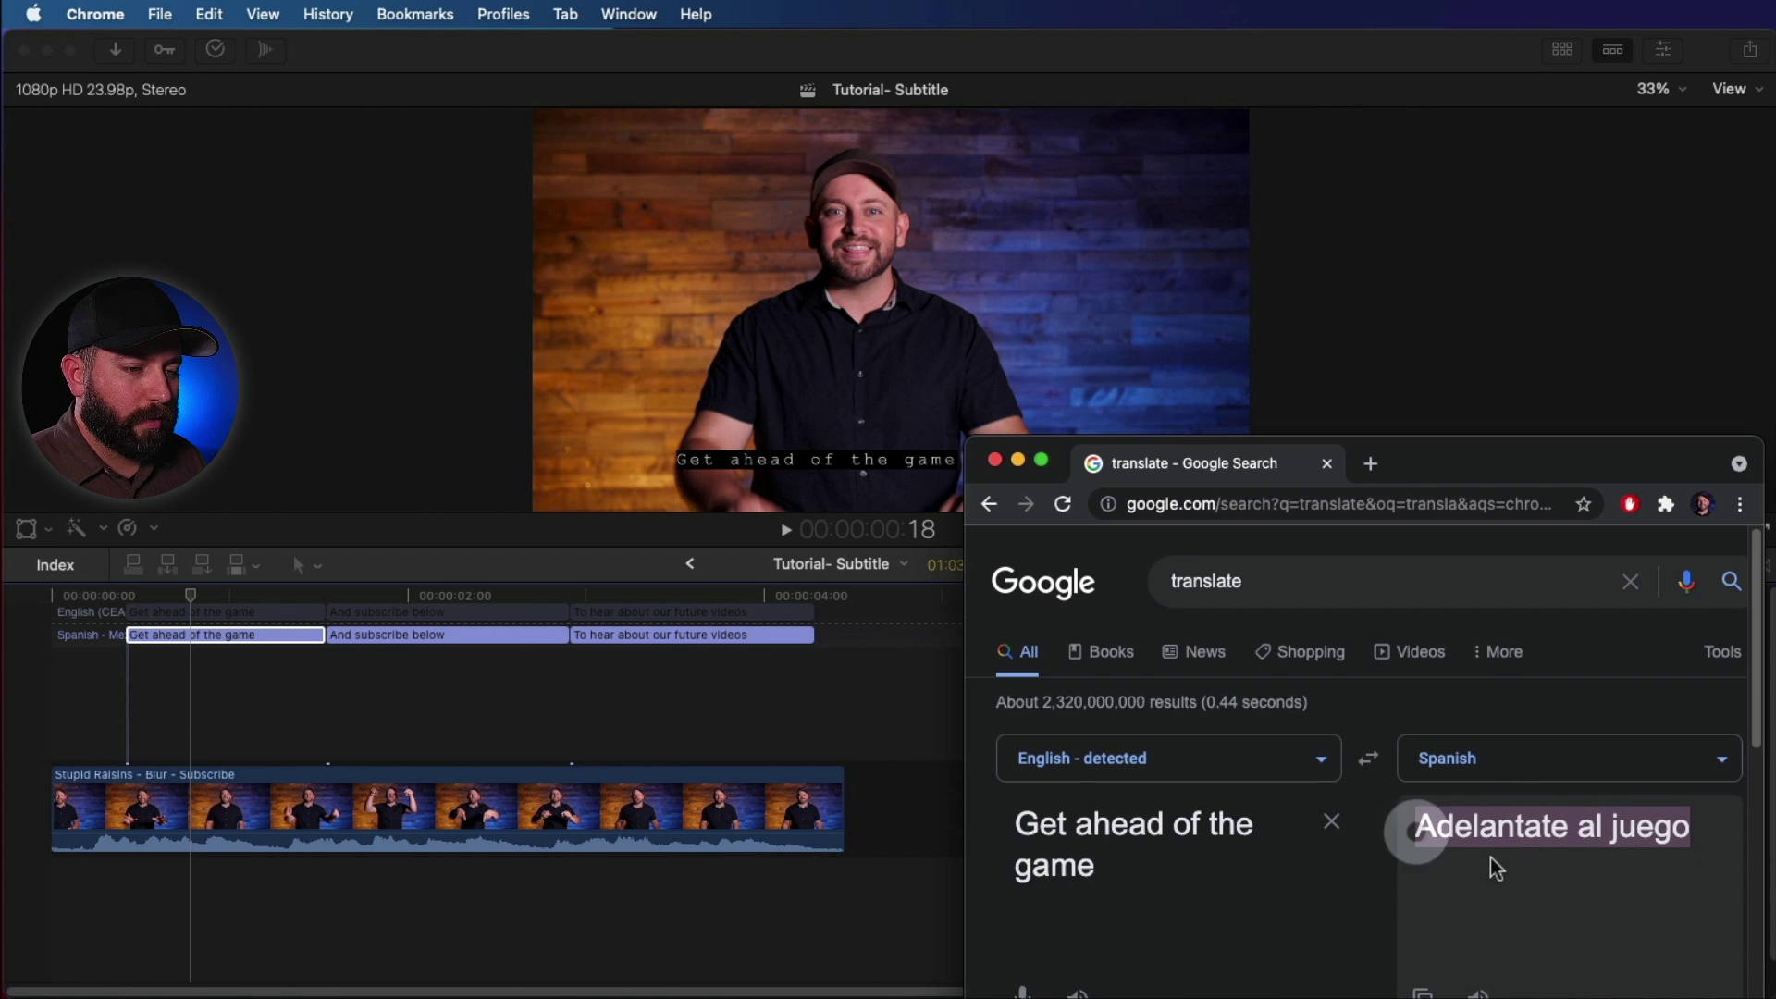
{"action": "key", "text": "super+c"}
Paste the copied Spanish translation over the first Spanish caption's English text
{"action": "left_click", "coordinate": [408, 670]}
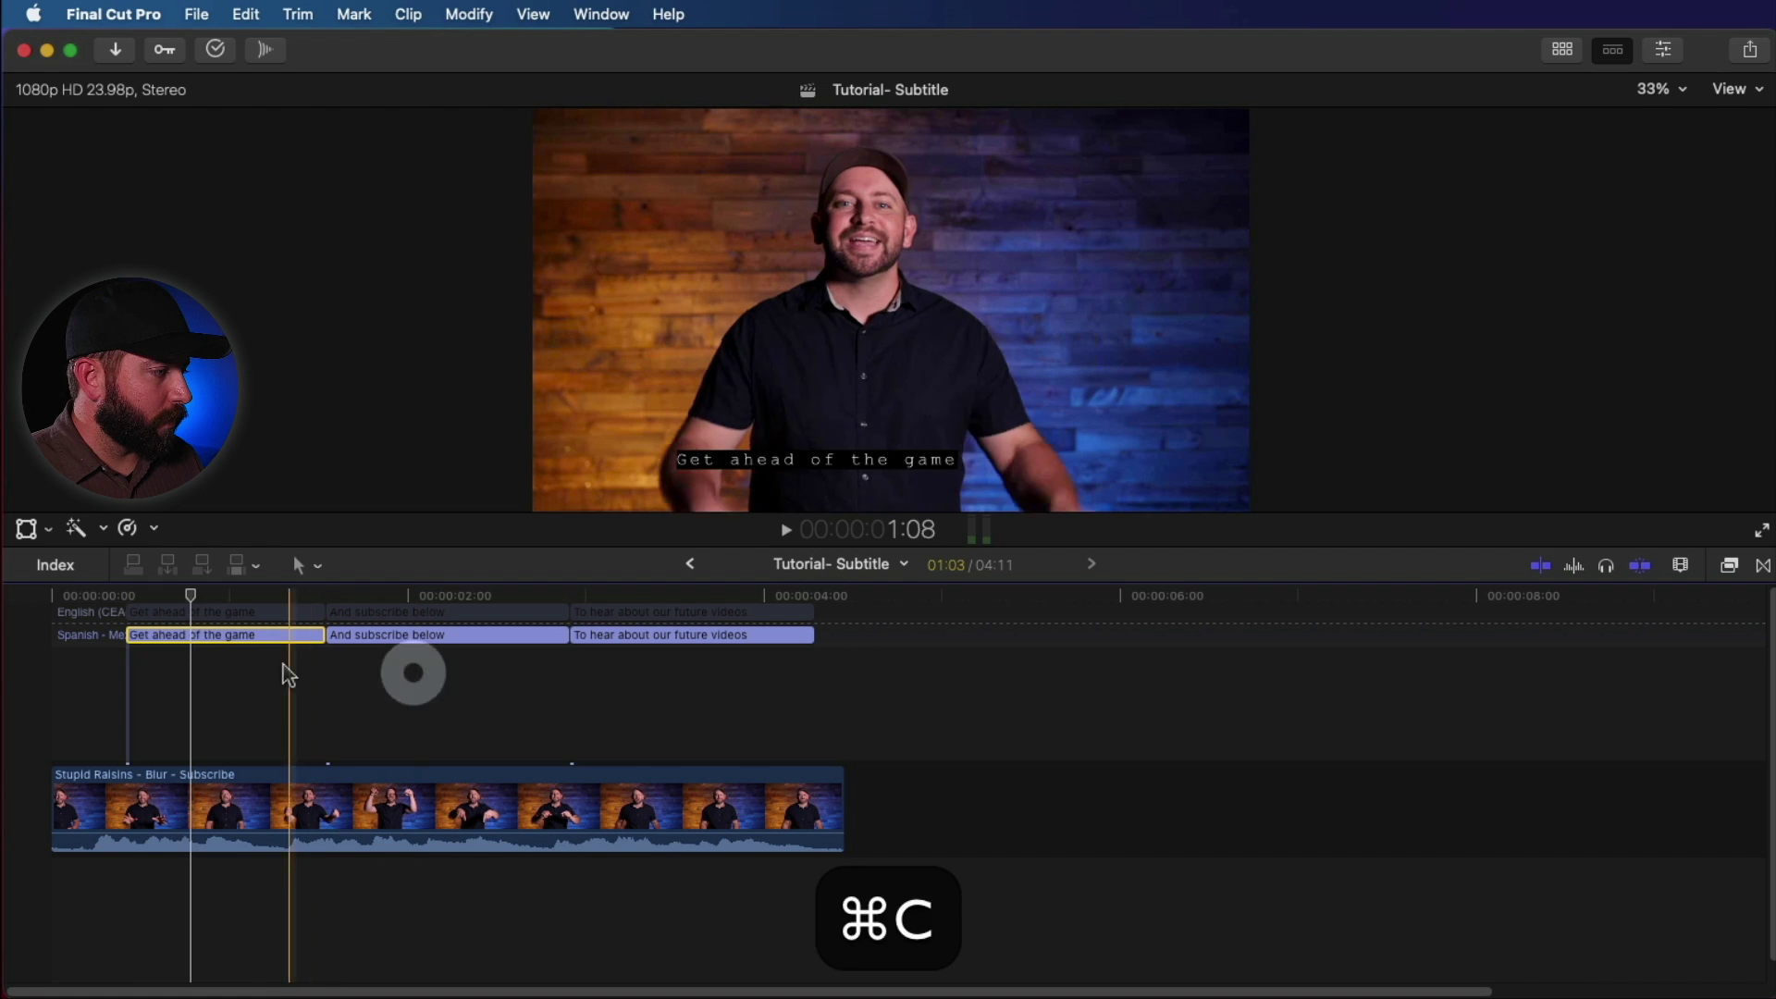
{"action": "double_click", "coordinate": [266, 645]}
{"action": "left_click_drag", "start_coordinate": [345, 734], "coordinate": [11, 724]}
{"action": "key", "text": "super+v"}
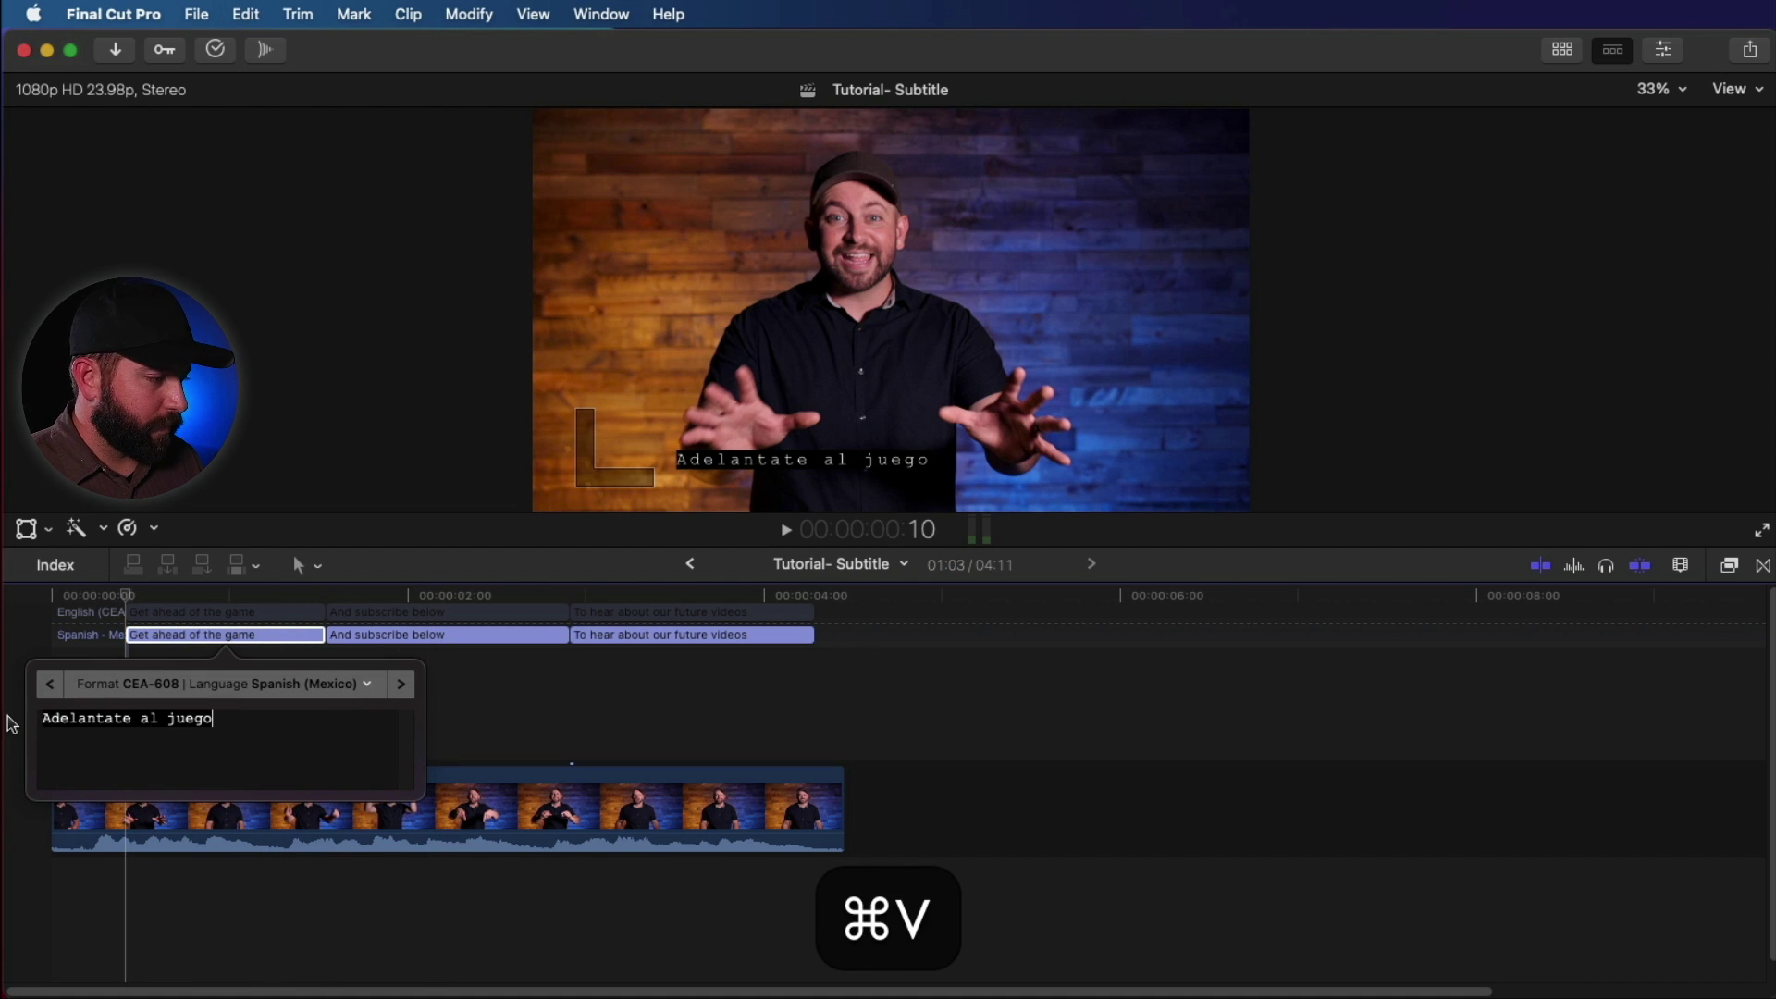
{"action": "left_click", "coordinate": [467, 674]}
Translate 'and subscribe below' in Google Translate and replace the caption with 'y suscríbete a continuación'
{"action": "left_click", "coordinate": [373, 635]}
{"action": "double_click", "coordinate": [378, 640]}
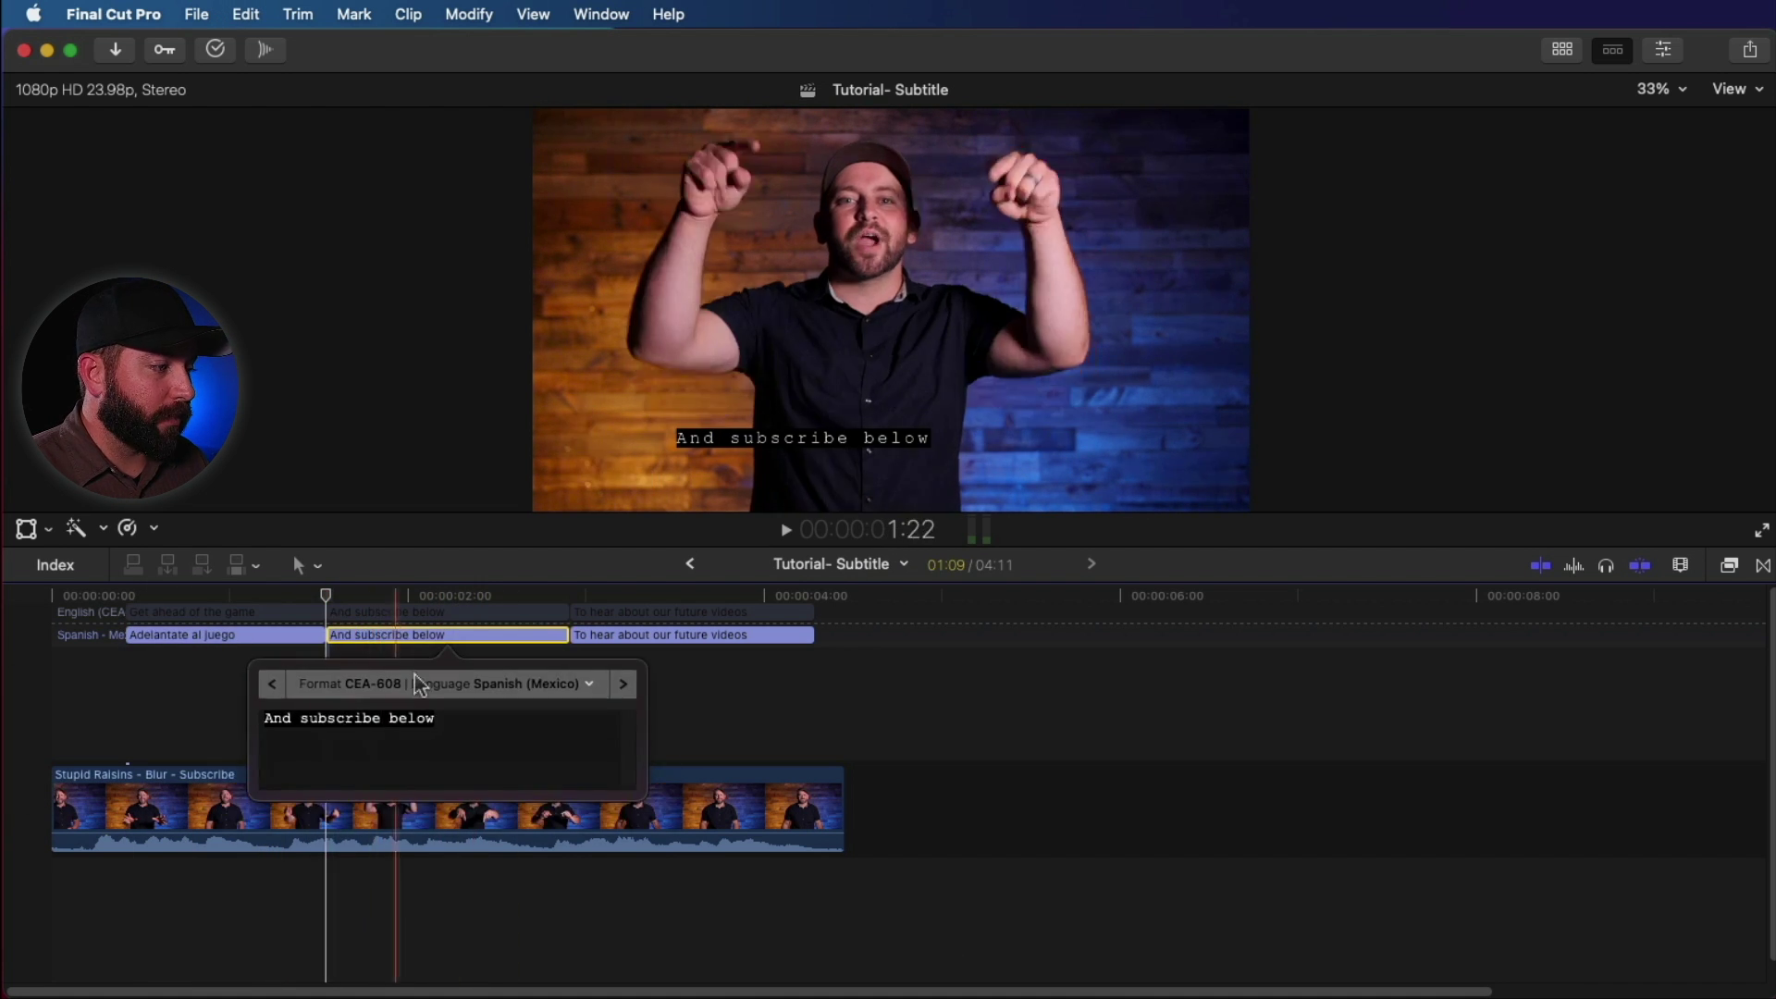
{"action": "key", "text": "super+Tab"}
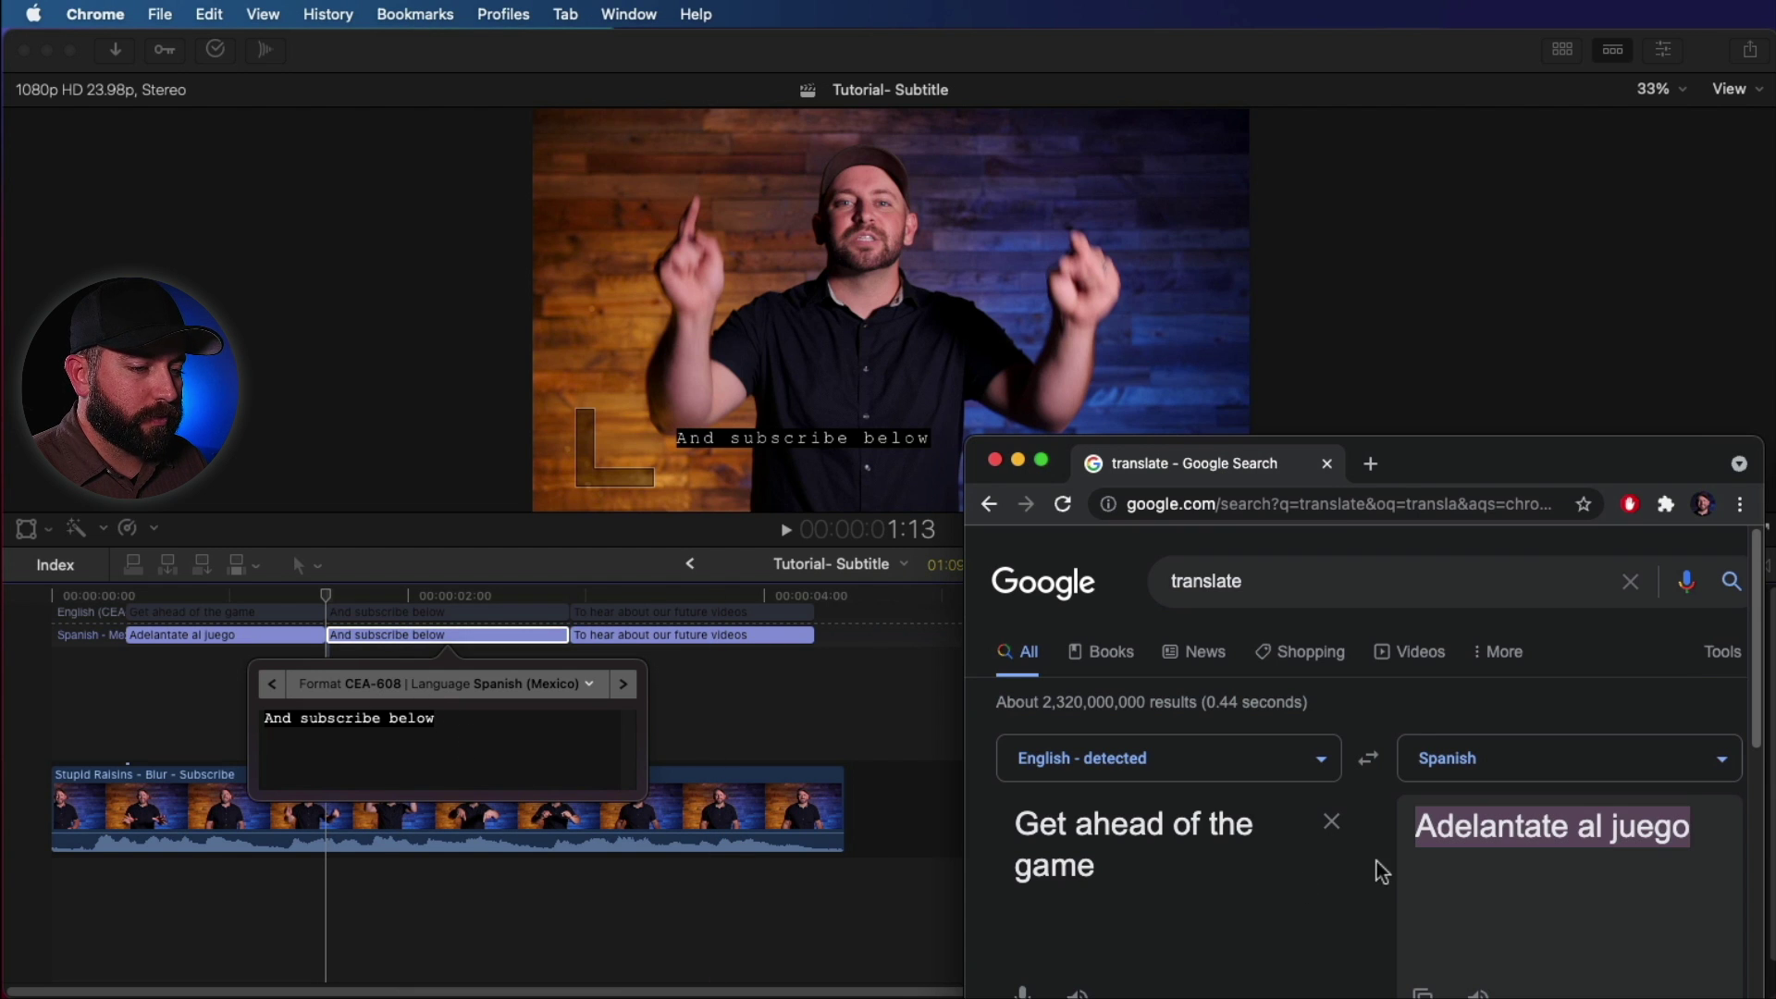
{"action": "triple_click", "coordinate": [1138, 864]}
{"action": "left_click", "coordinate": [1332, 822]}
{"action": "type", "text": "and "}
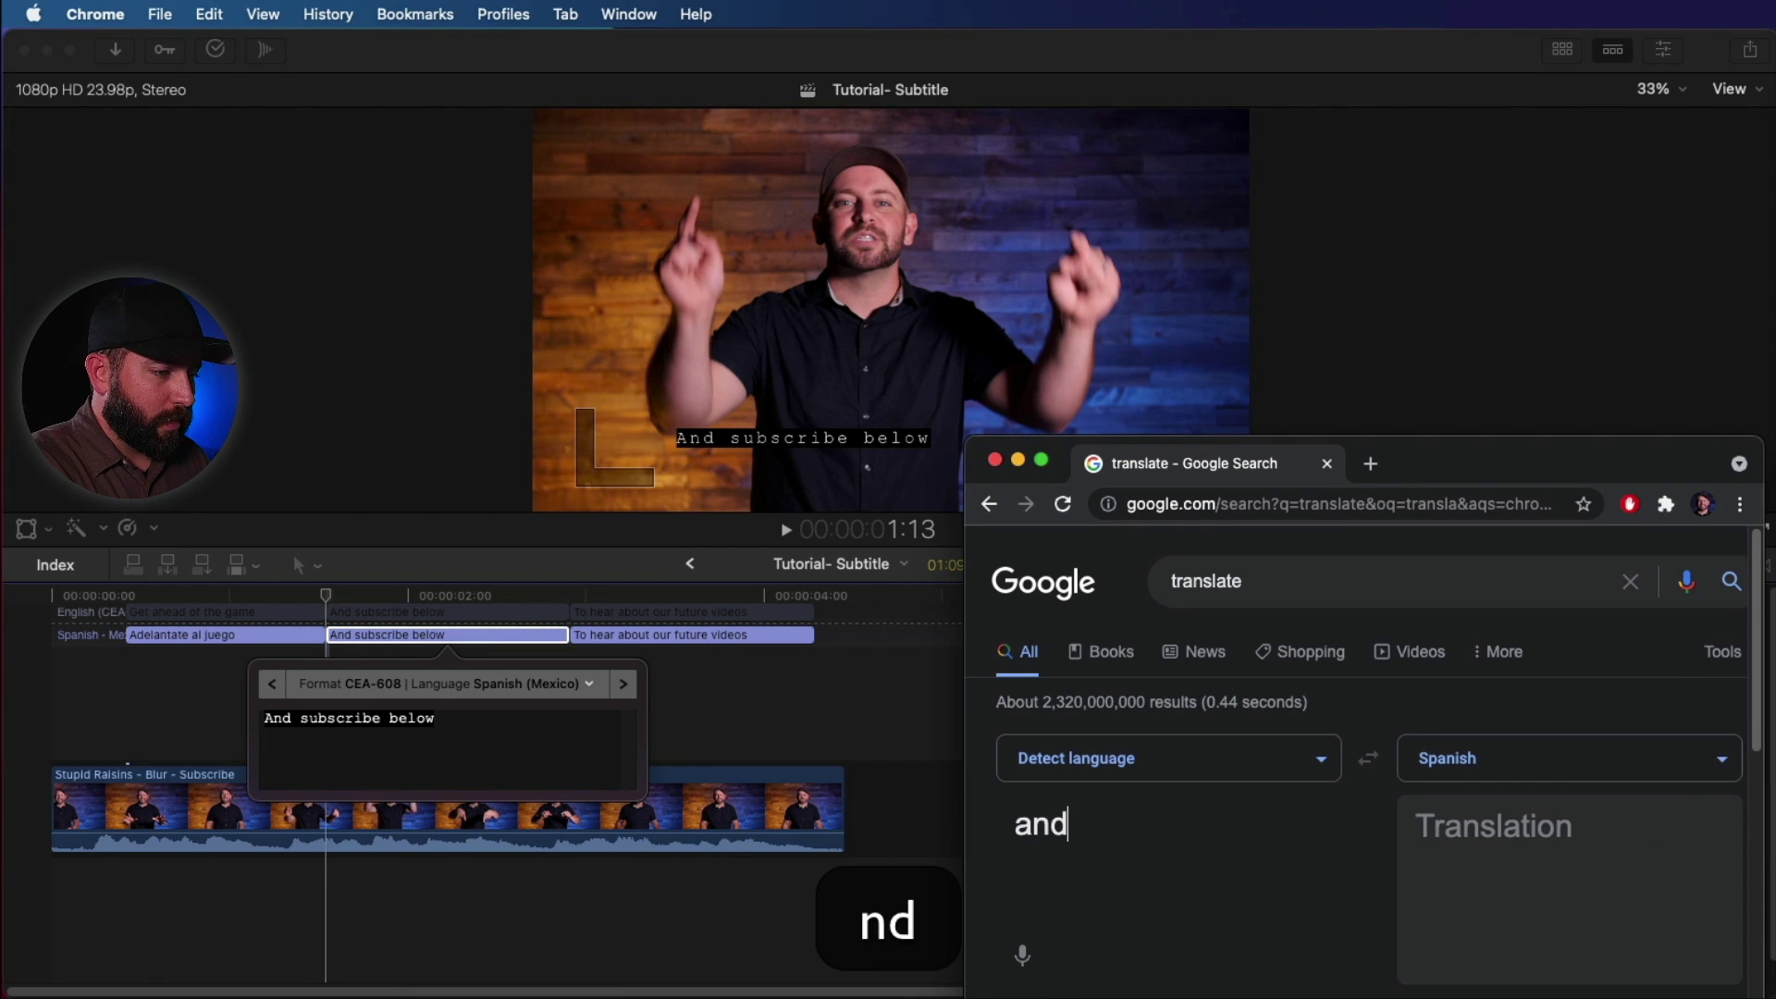
{"action": "type", "text": "subscribe "}
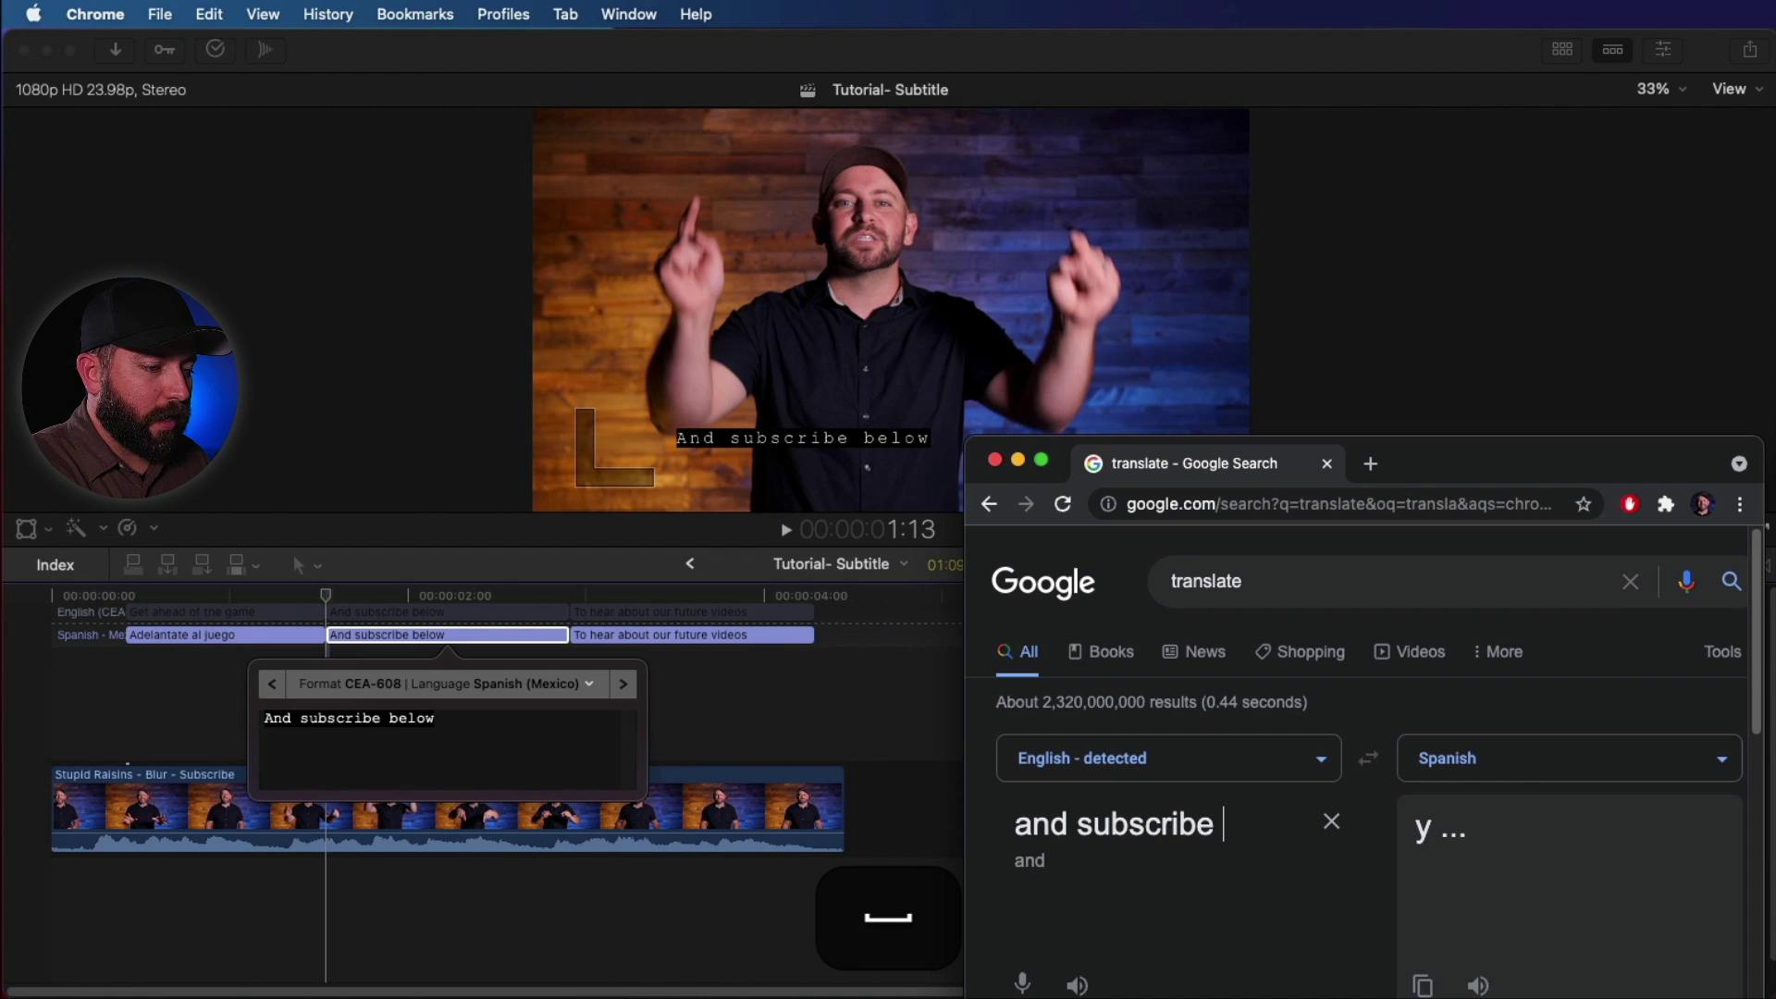
{"action": "type", "text": "be3l"}
{"action": "type", "text": "low"}
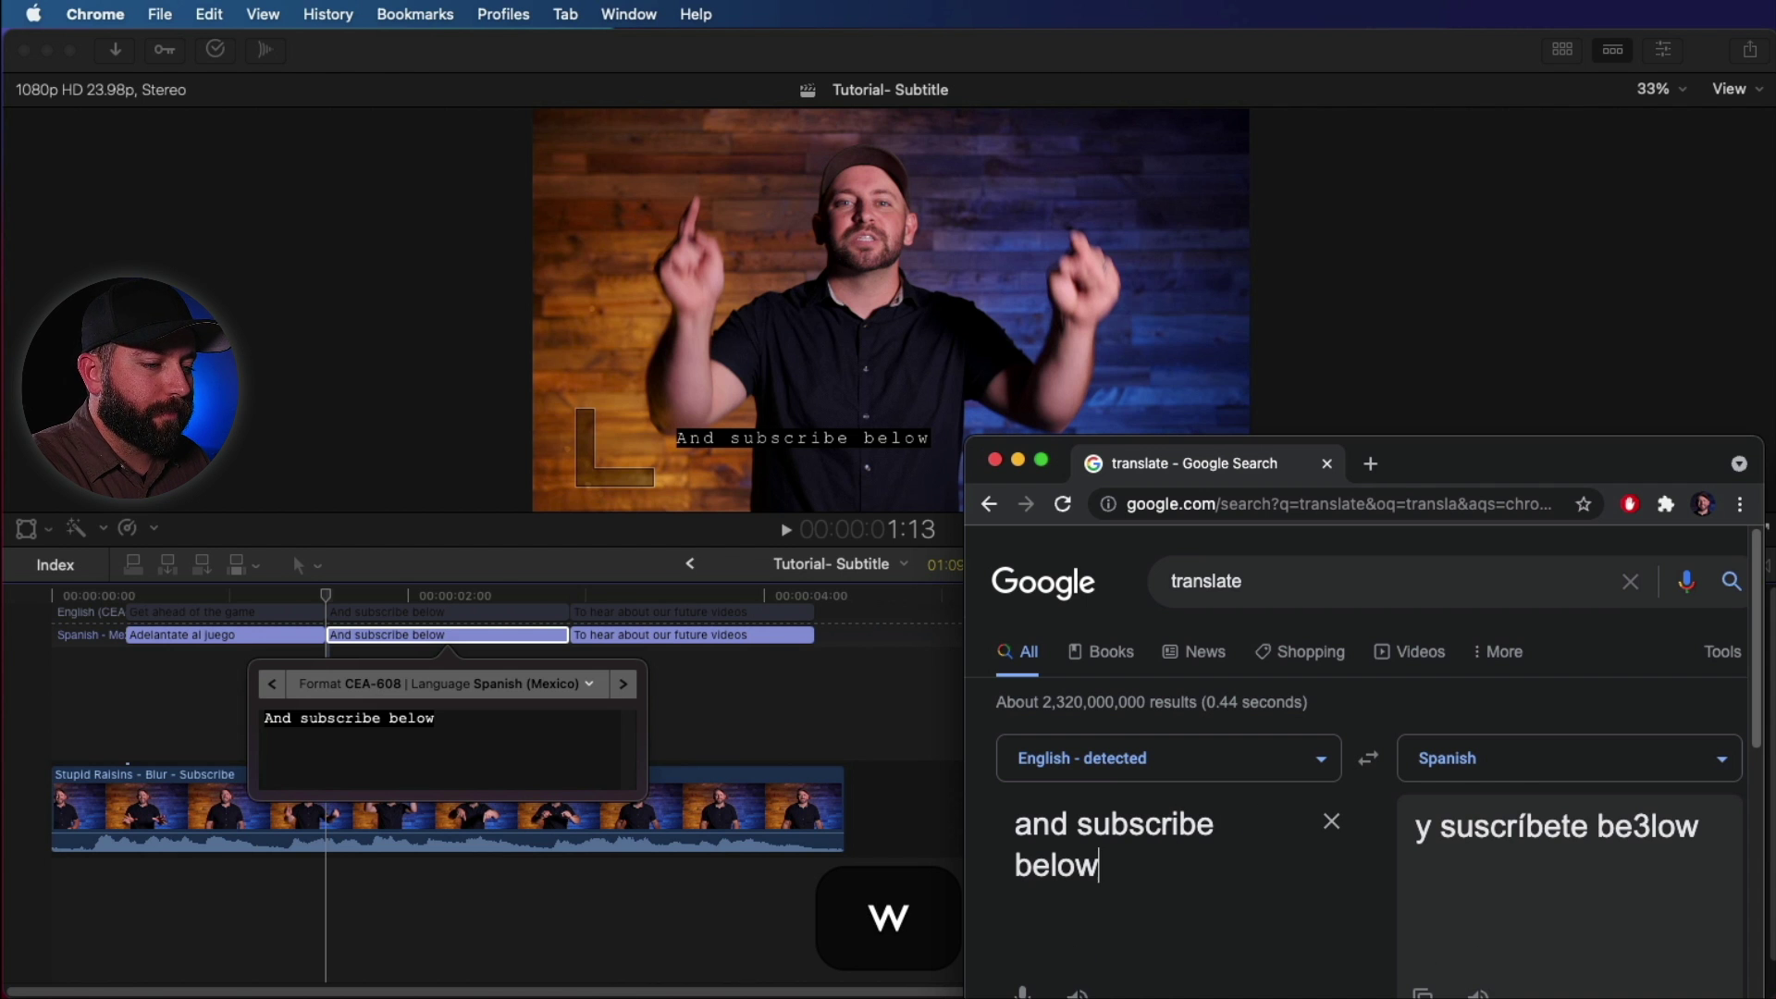
{"action": "triple_click", "coordinate": [1418, 831]}
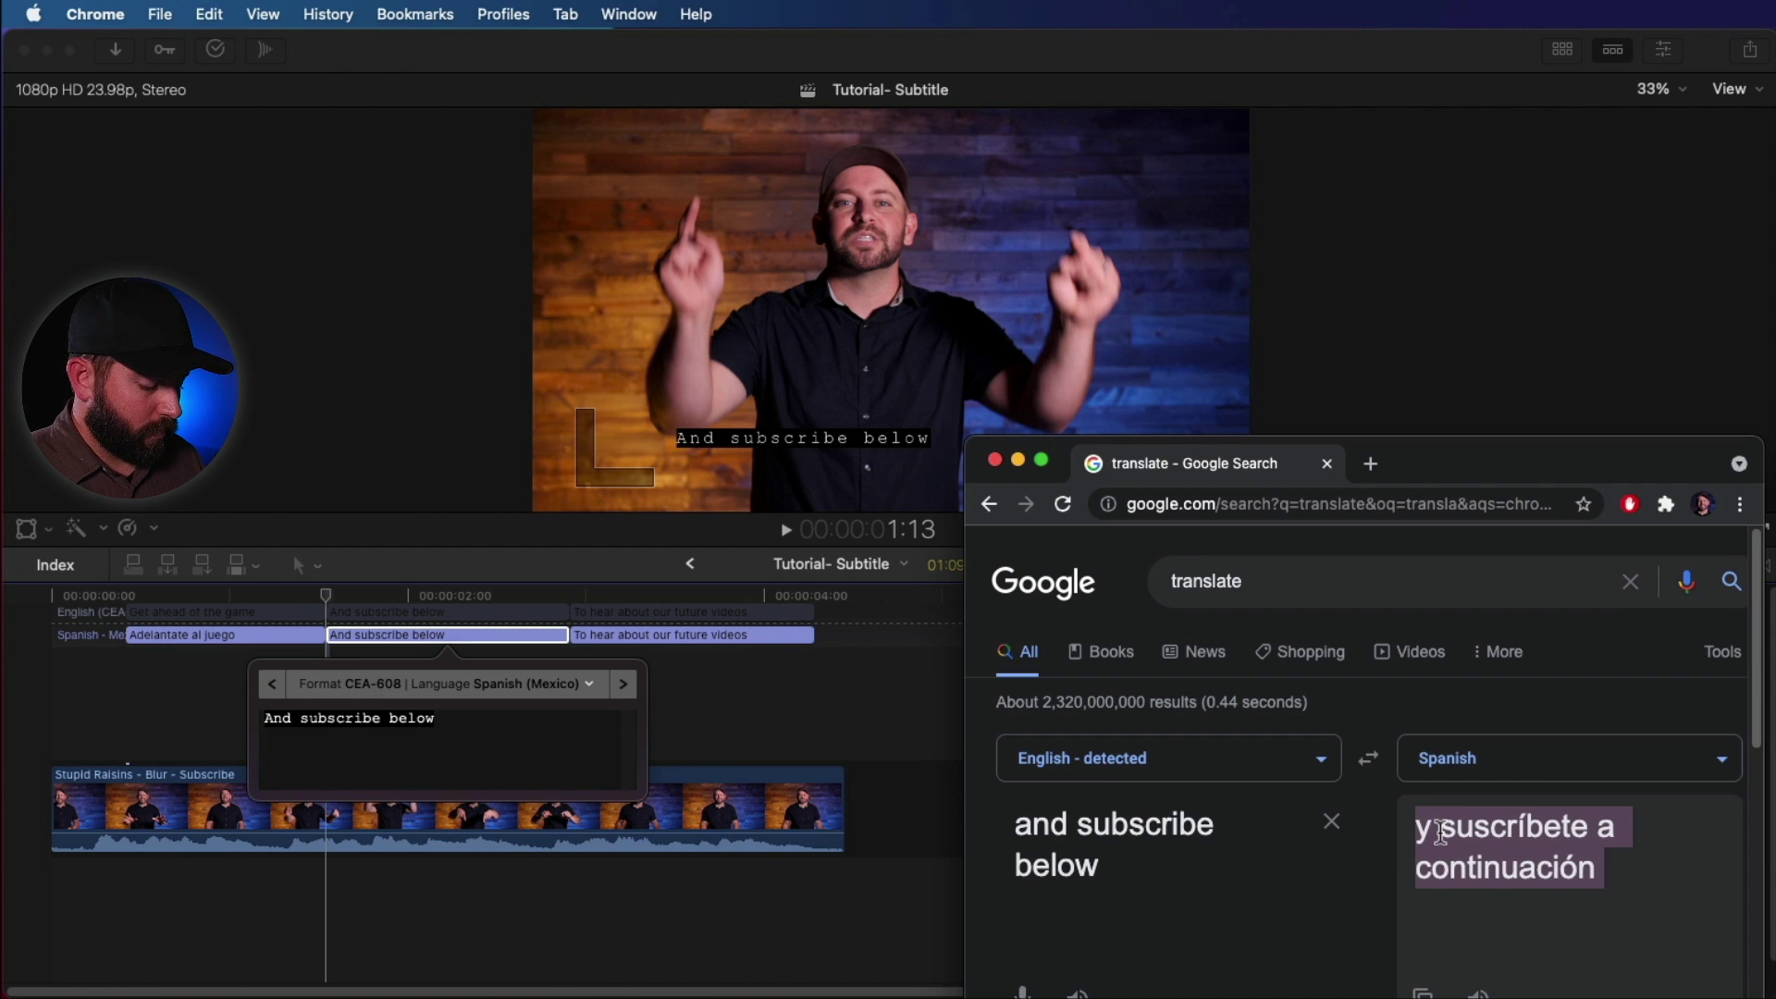
{"action": "key", "text": "cmd+c"}
{"action": "left_click", "coordinate": [370, 807]}
{"action": "left_click_drag", "start_coordinate": [471, 731], "coordinate": [263, 727]}
{"action": "key", "text": "cmd+v"}
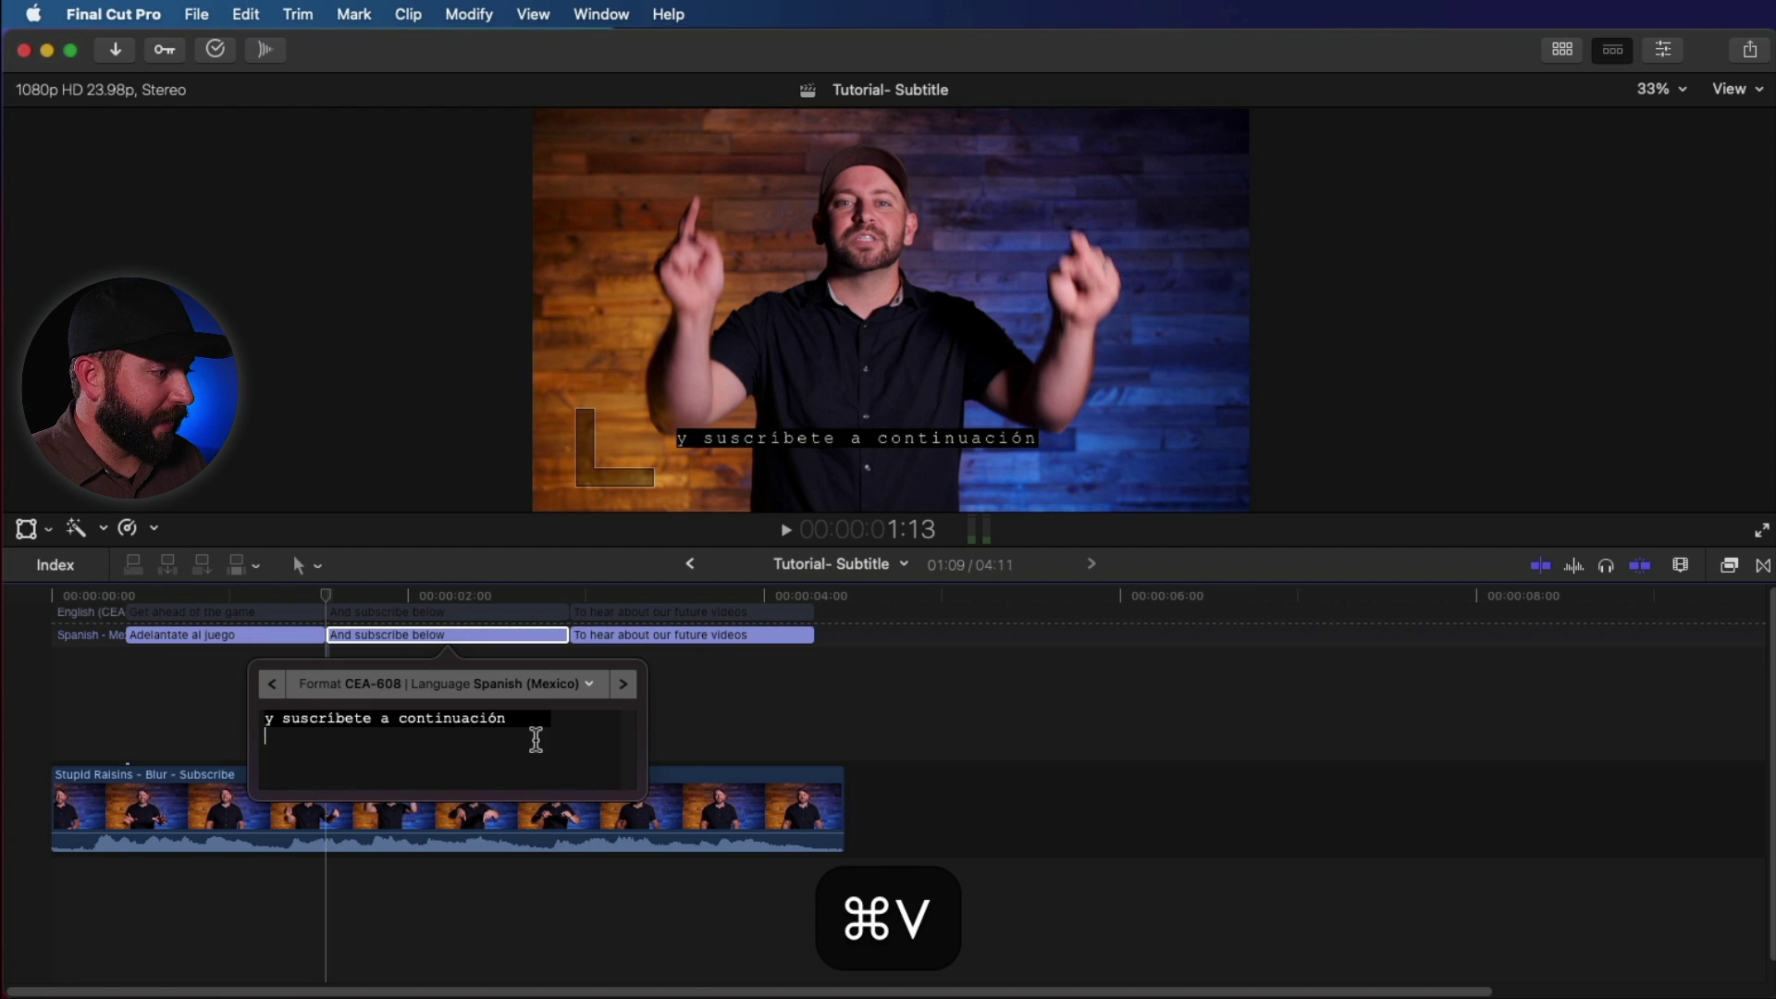
{"action": "key", "text": "BackSpace"}
Copy the caption 'To hear about our future videos' into Google Translate
{"action": "left_click", "coordinate": [623, 689]}
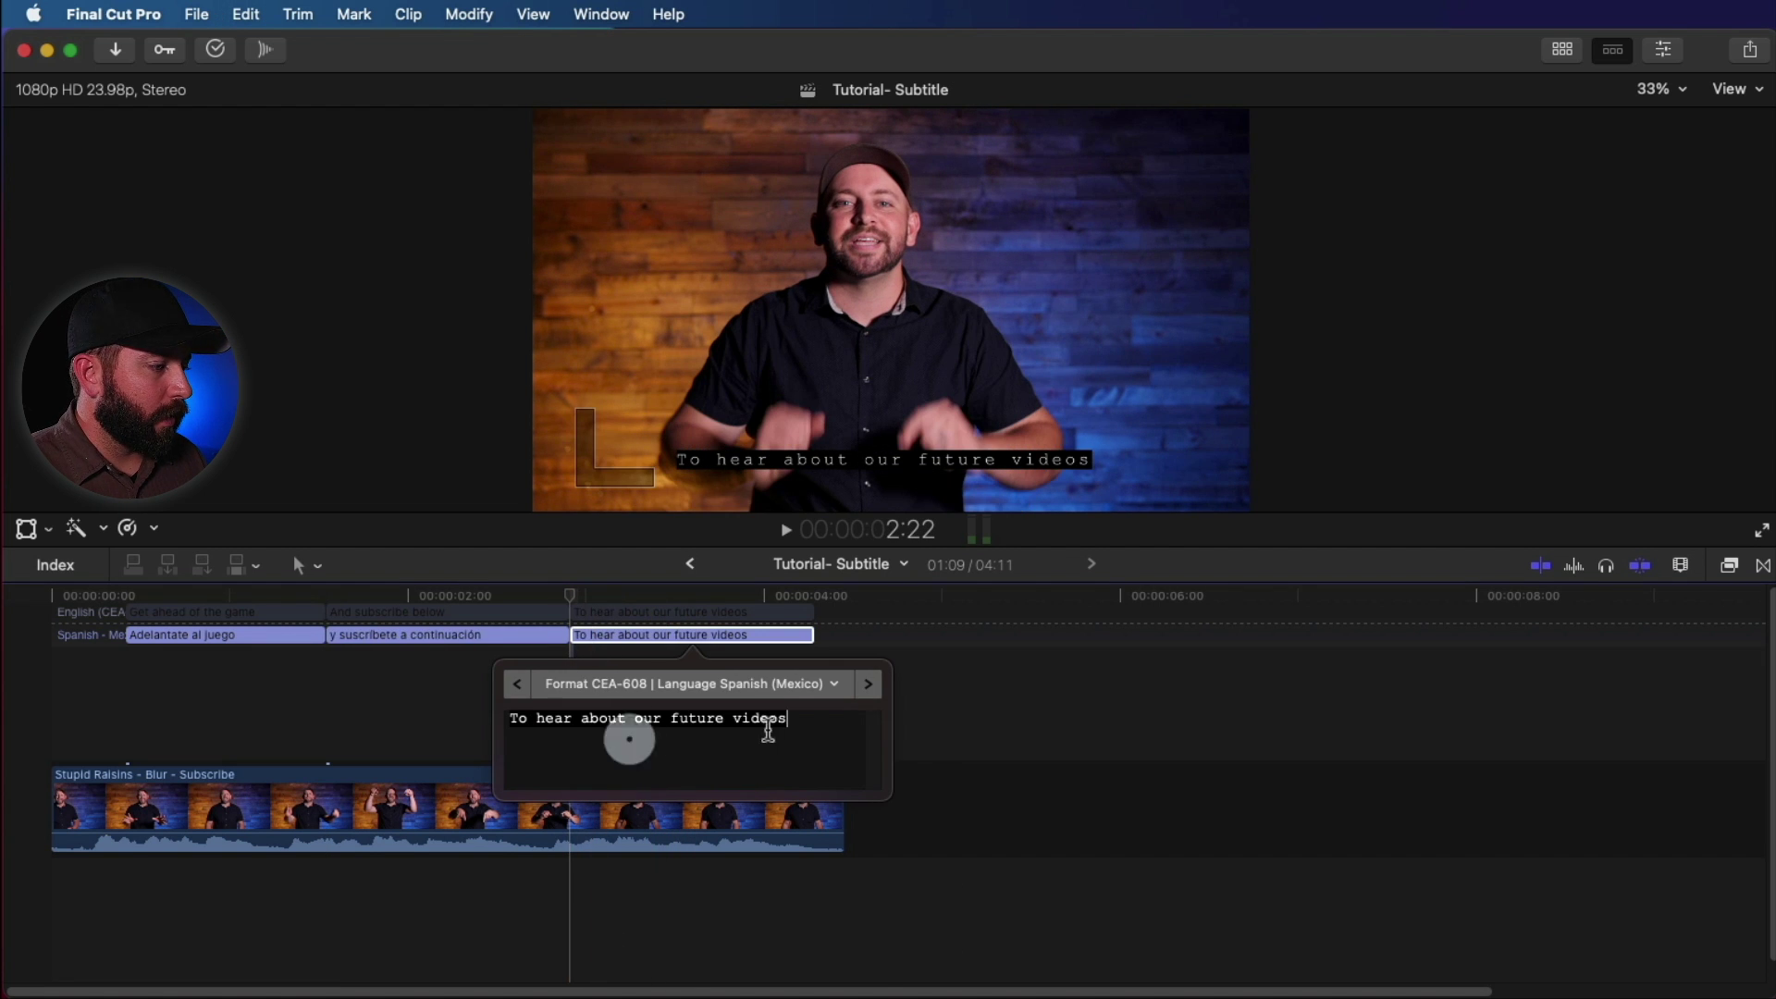
{"action": "triple_click", "coordinate": [592, 740]}
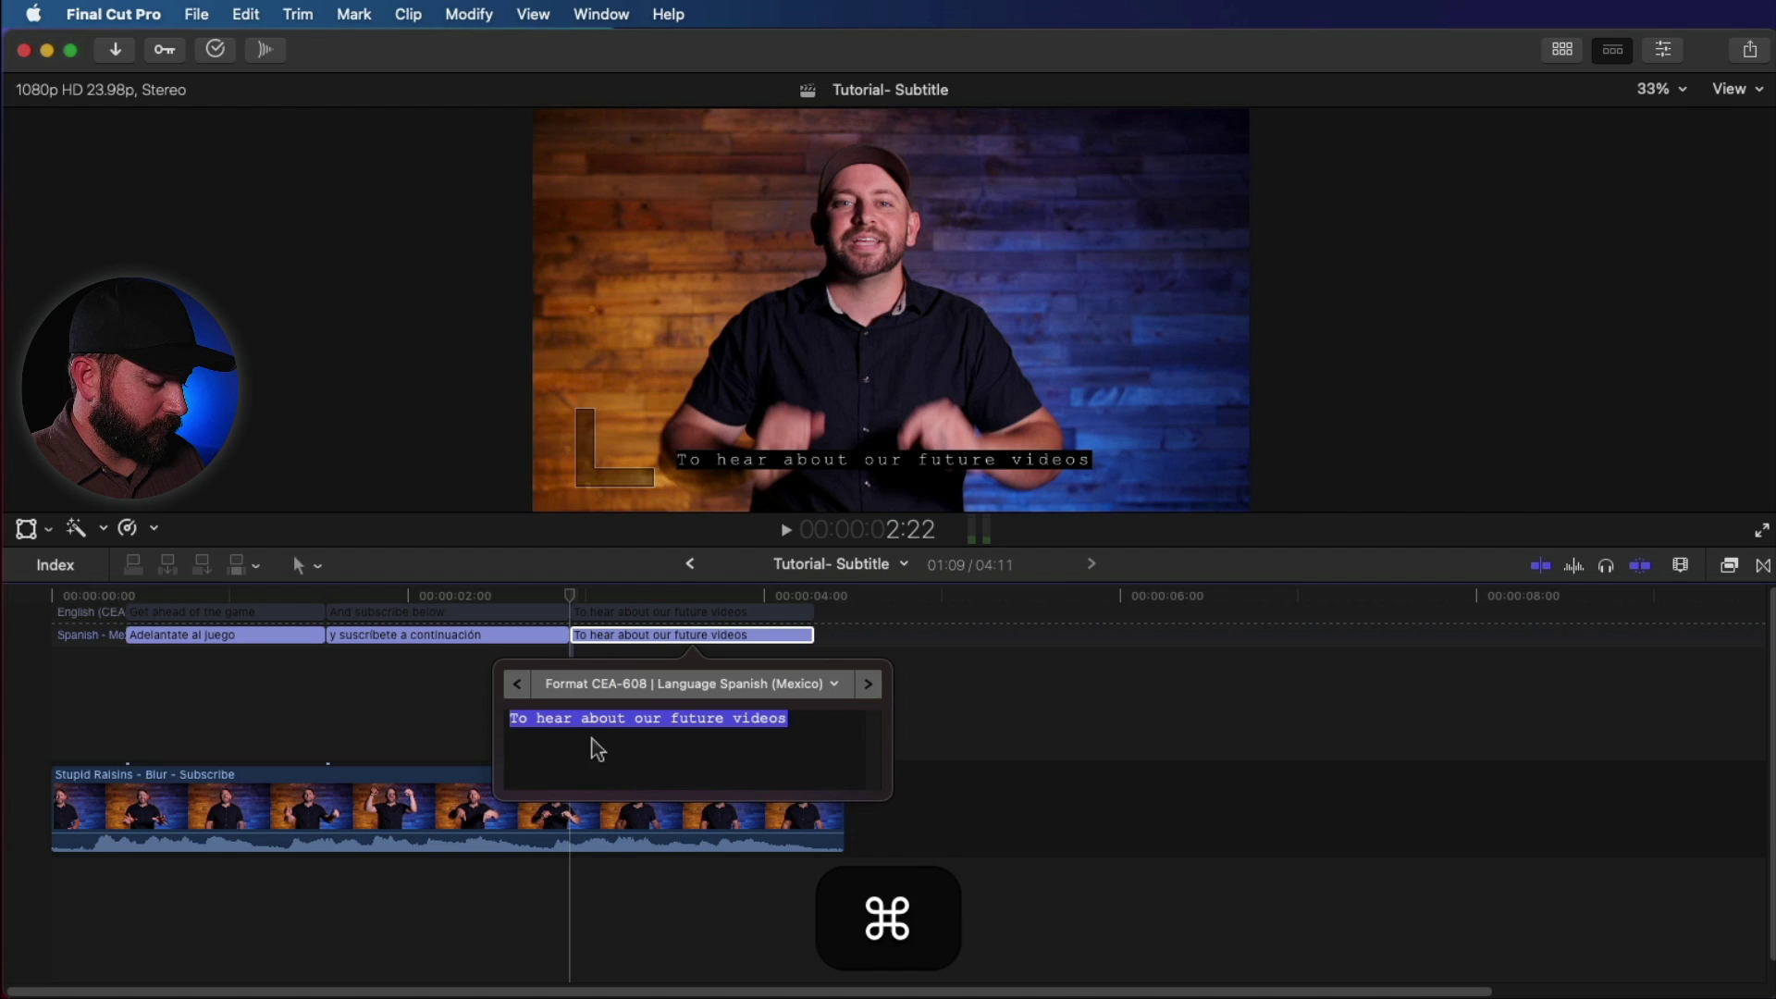
{"action": "key", "text": "cmd+c"}
{"action": "left_click", "coordinate": [1318, 891]}
{"action": "key", "text": "cmd+v"}
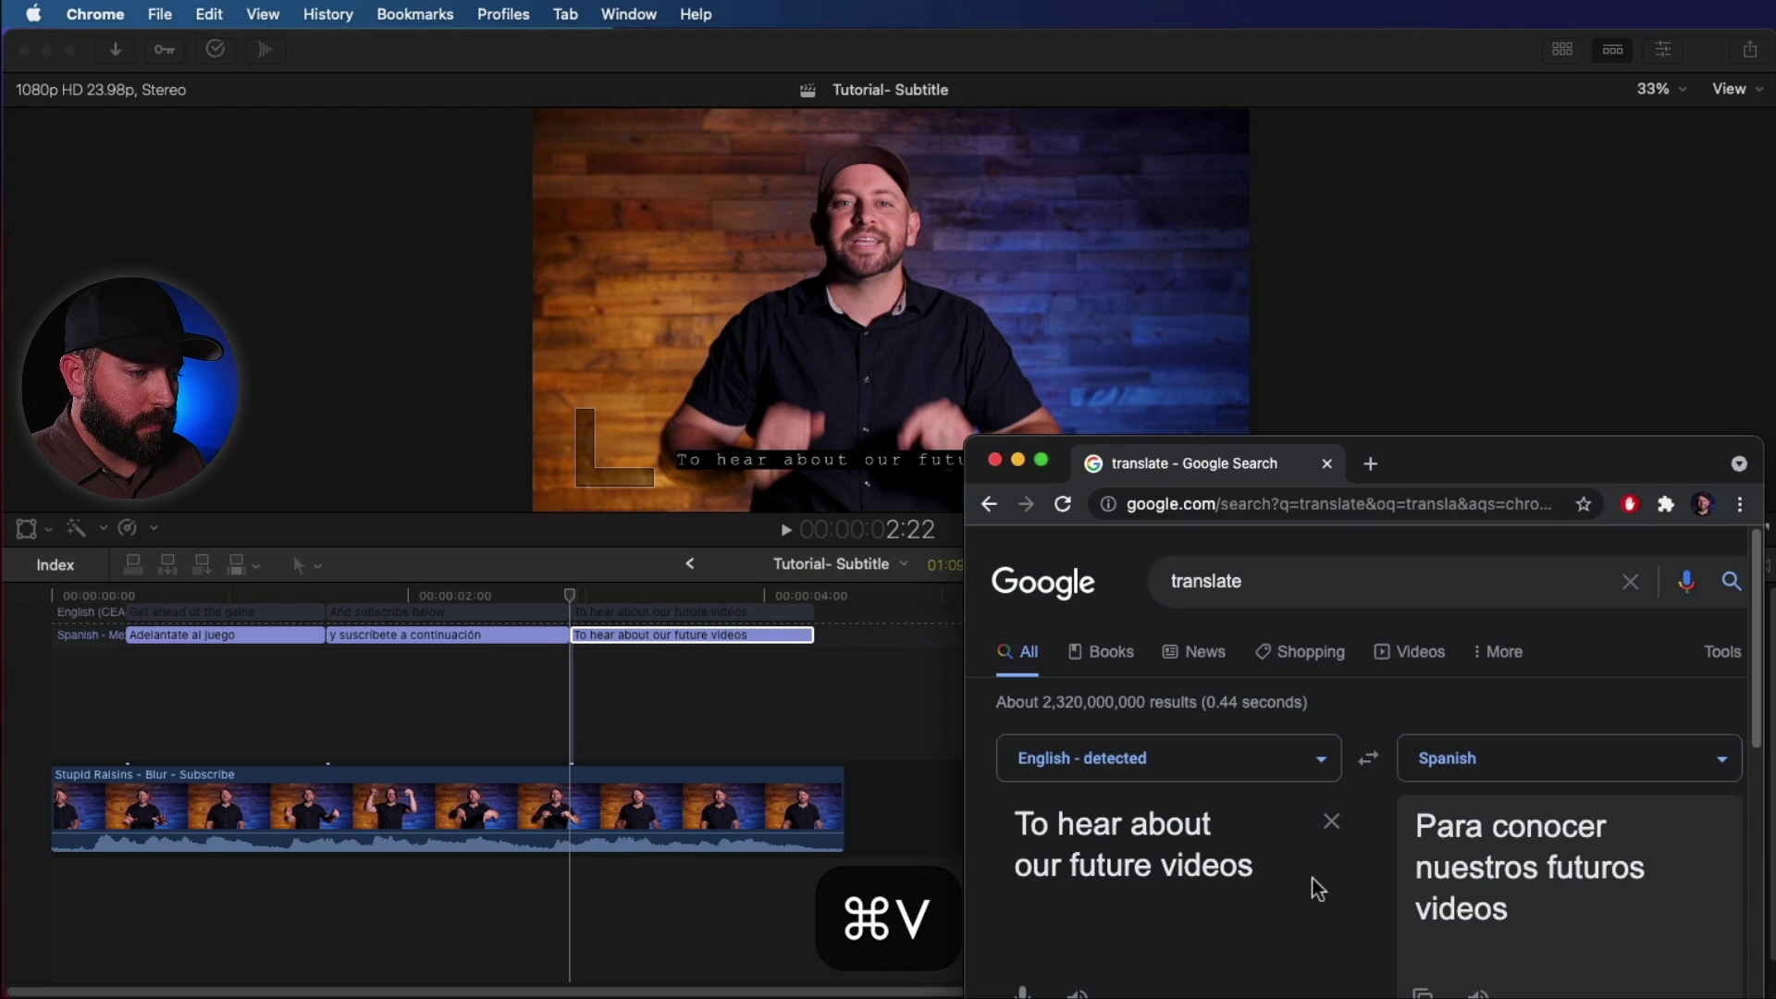
{"action": "left_click", "coordinate": [1538, 911]}
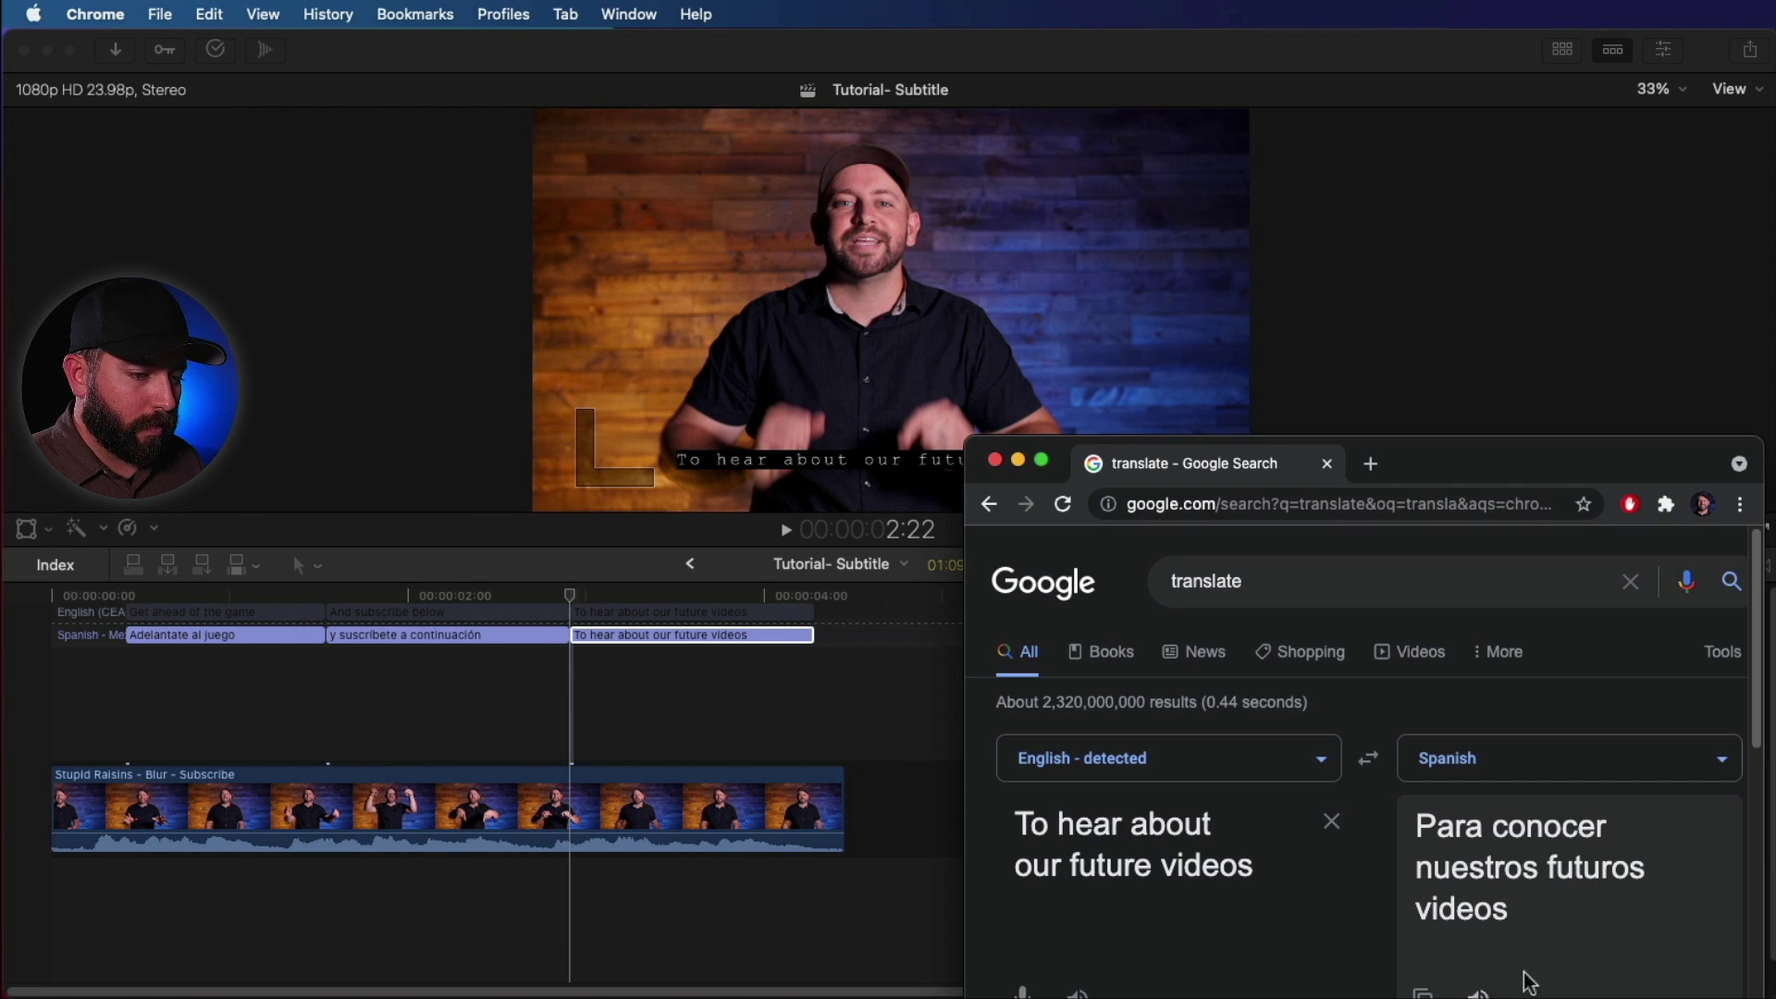
Replace the last caption's text with 'Para conocer nuestros futuros videos' and start playback
{"action": "left_click", "coordinate": [692, 694]}
{"action": "double_click", "coordinate": [673, 646]}
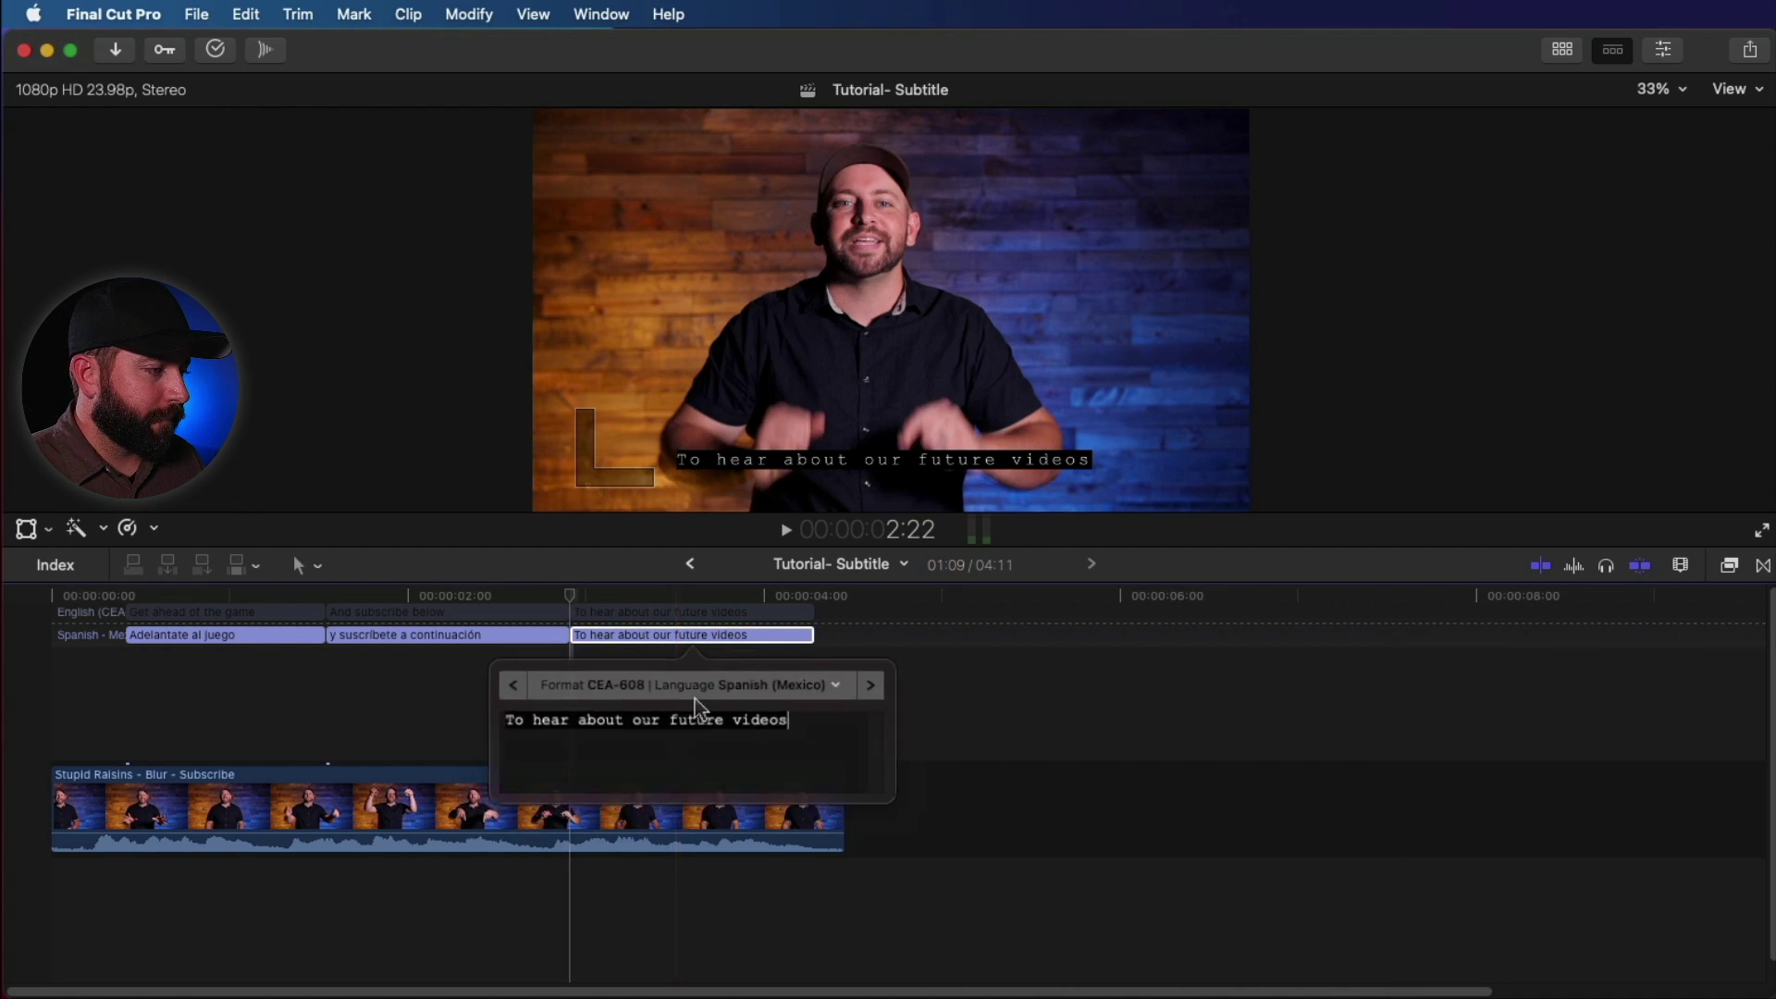
{"action": "left_click_drag", "start_coordinate": [706, 734], "coordinate": [463, 694]}
{"action": "key", "text": "super+v"}
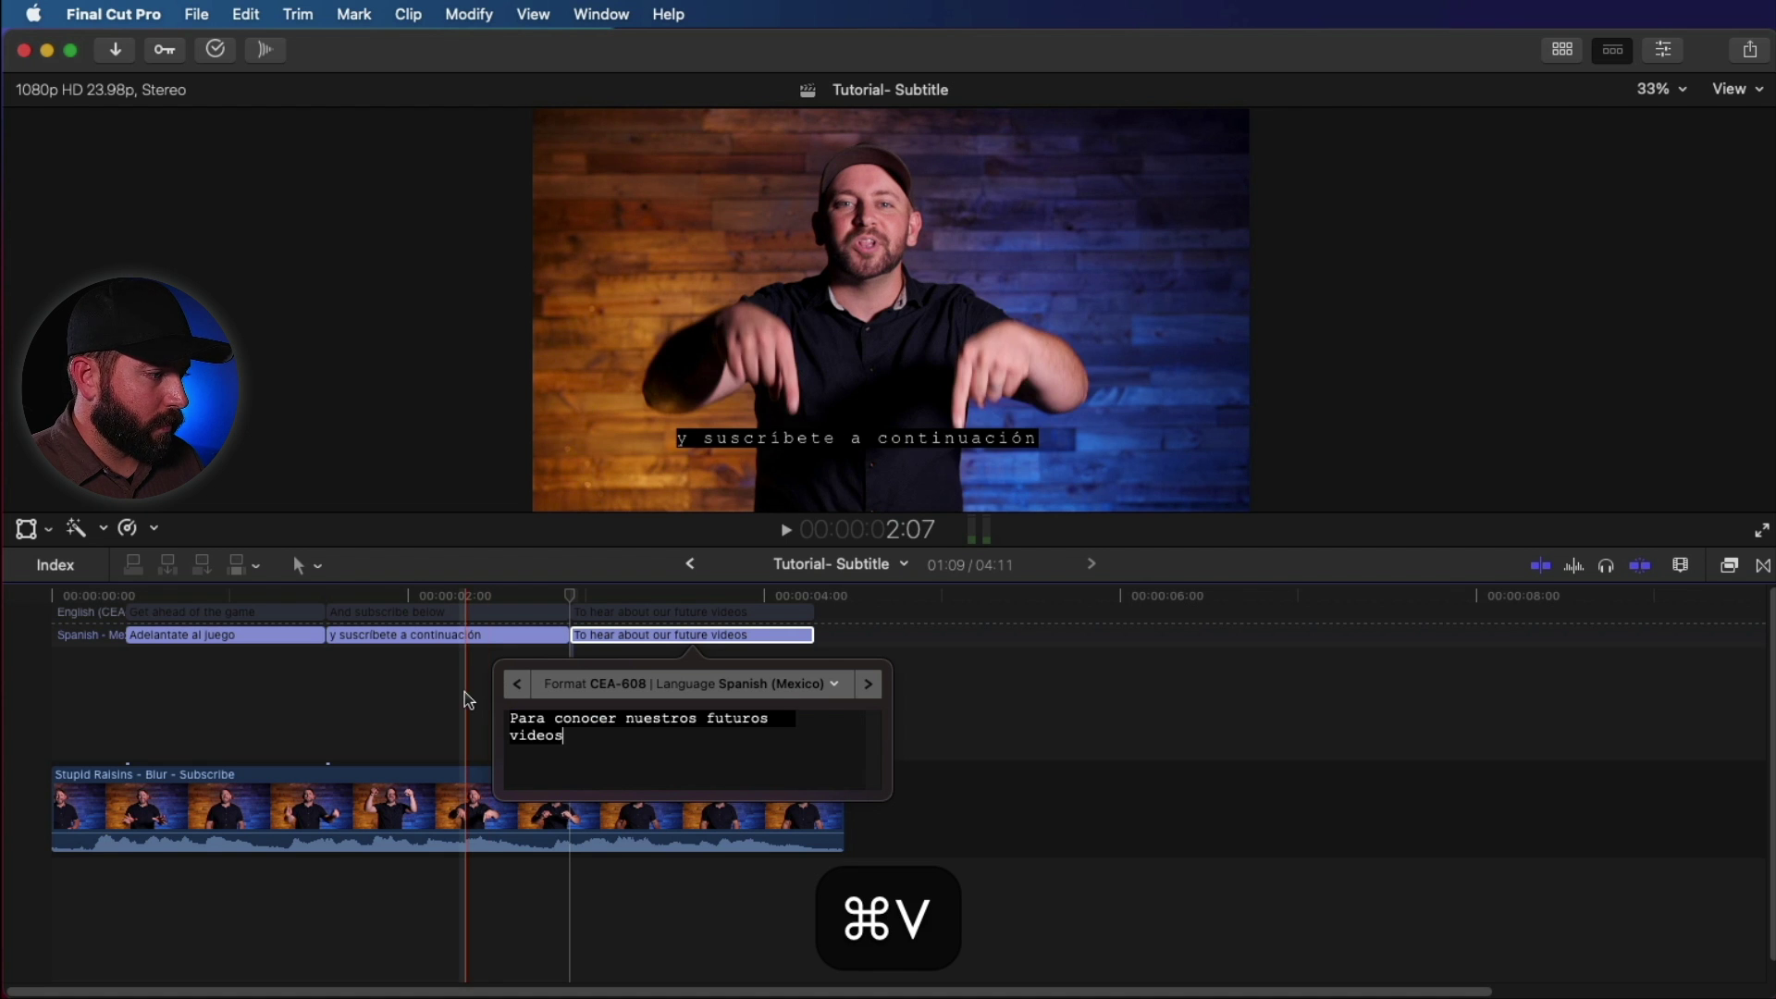
{"action": "left_click", "coordinate": [928, 725]}
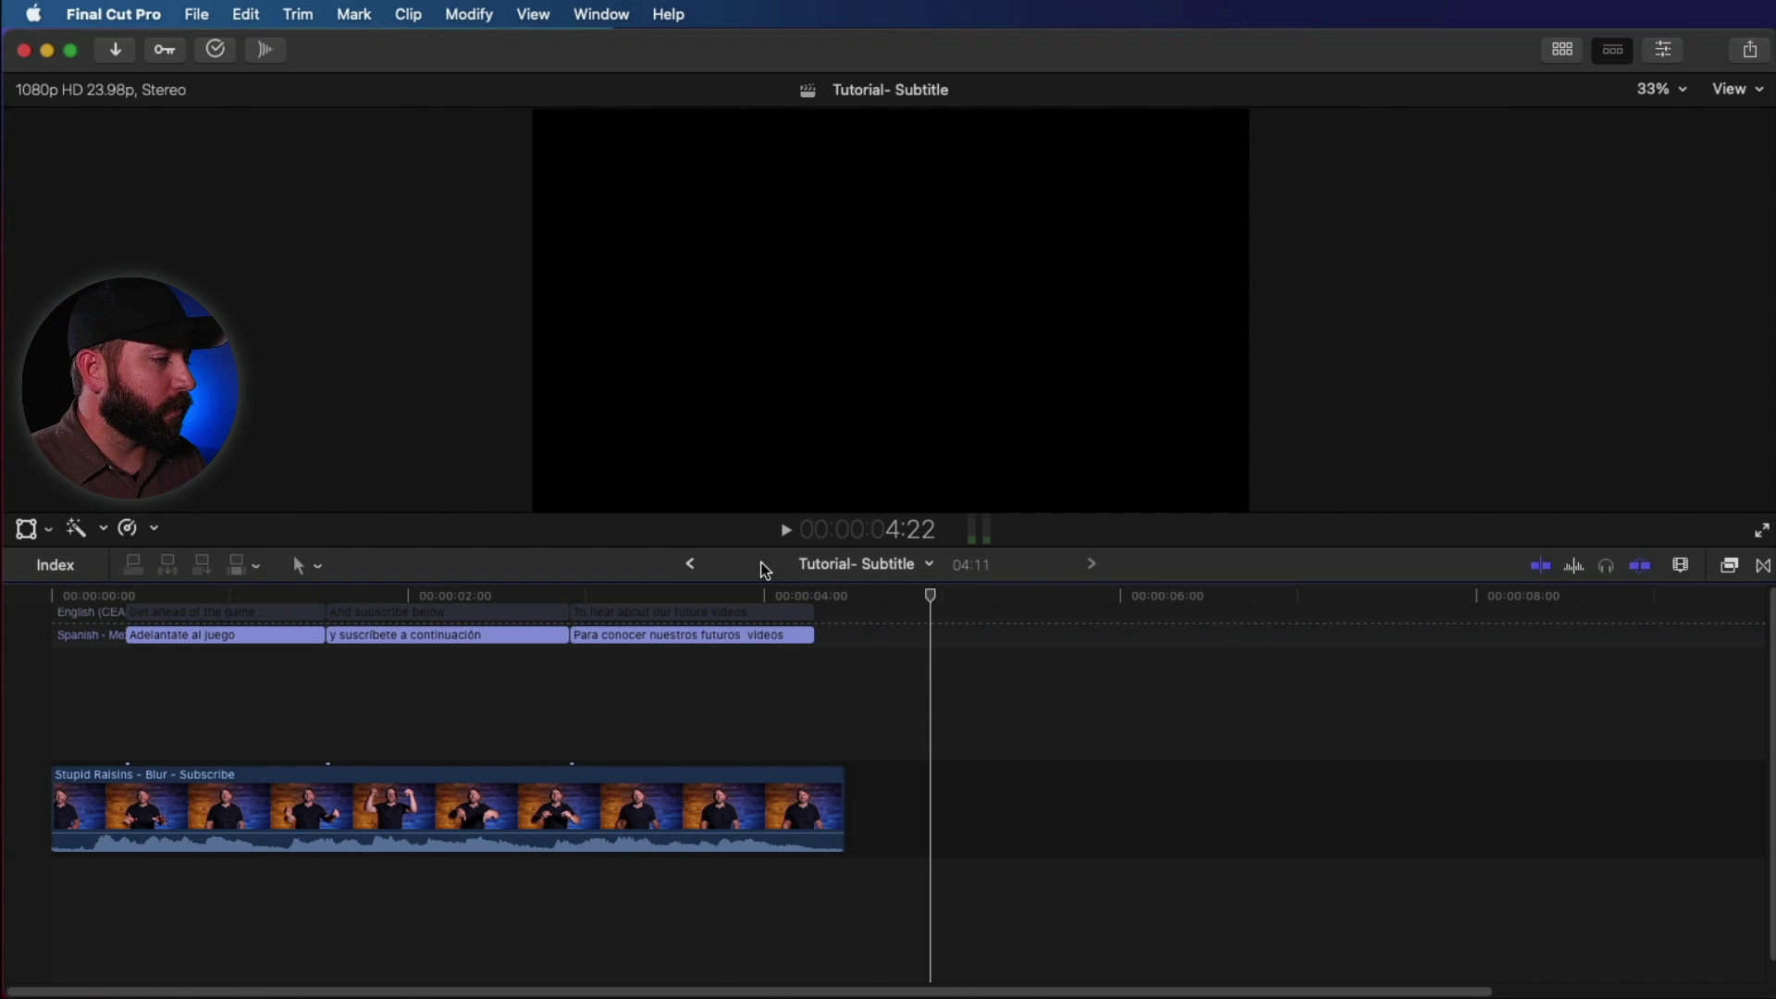
{"action": "key", "text": "space"}
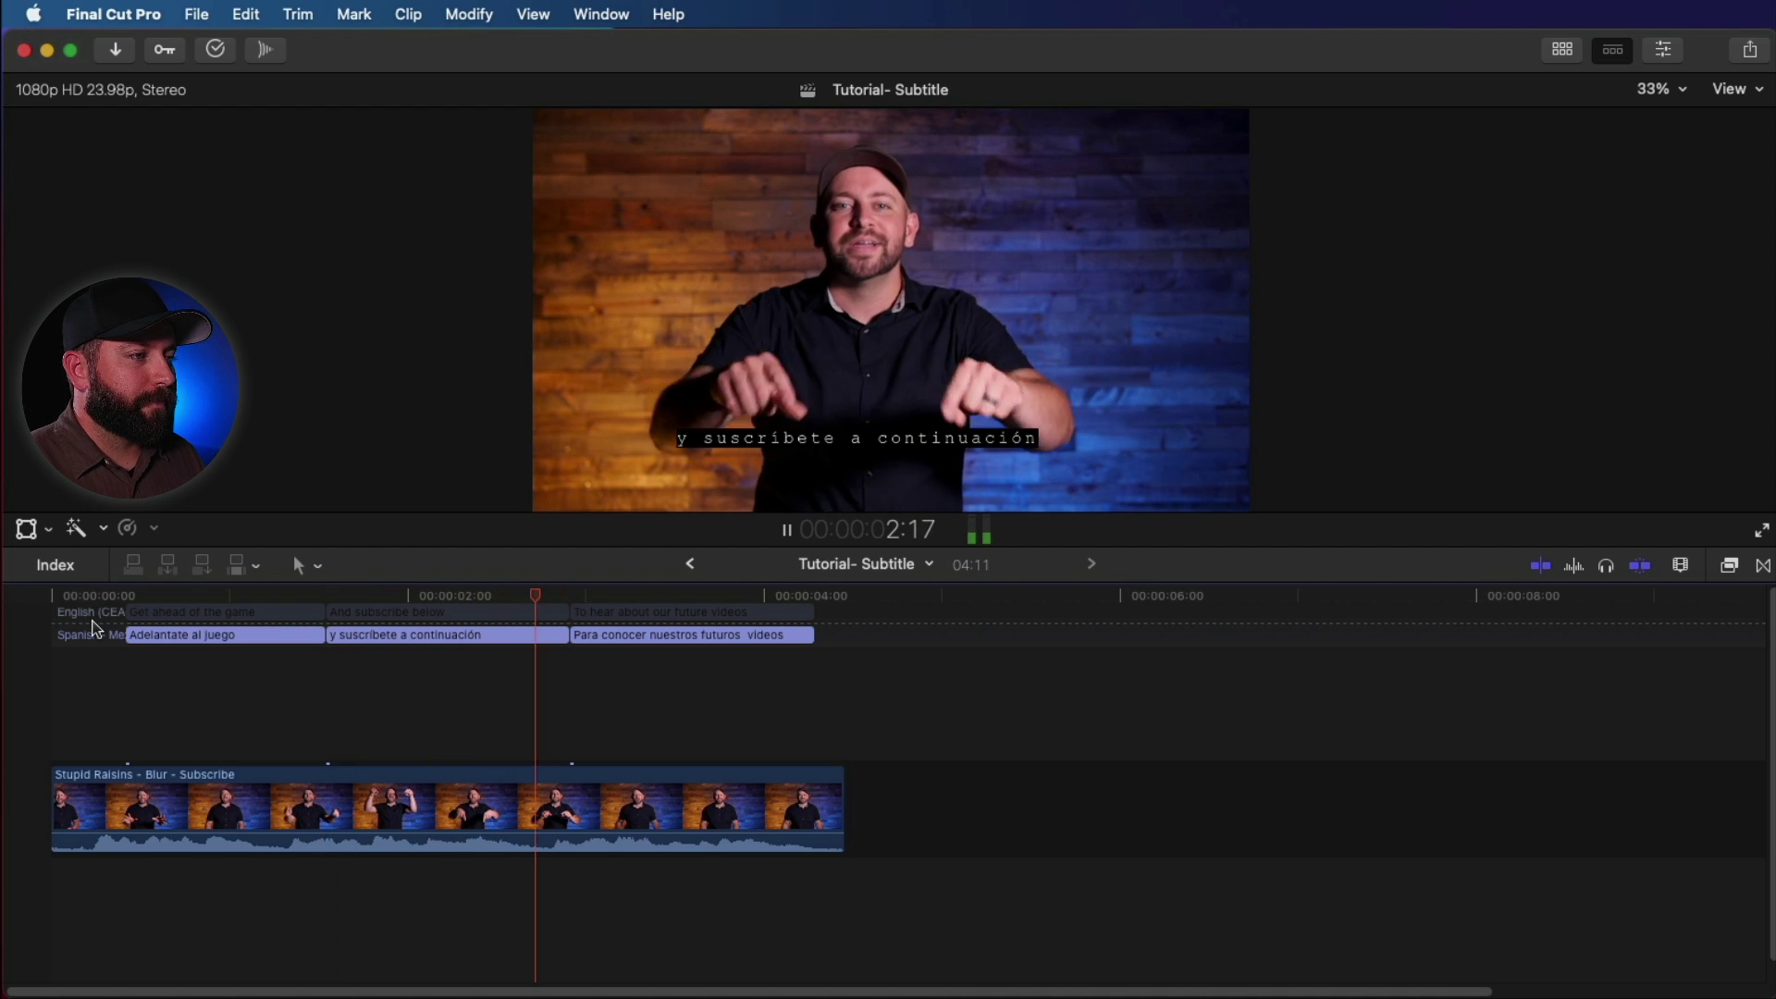
Stop playback after watching the Spanish captions
{"action": "key", "text": "space"}
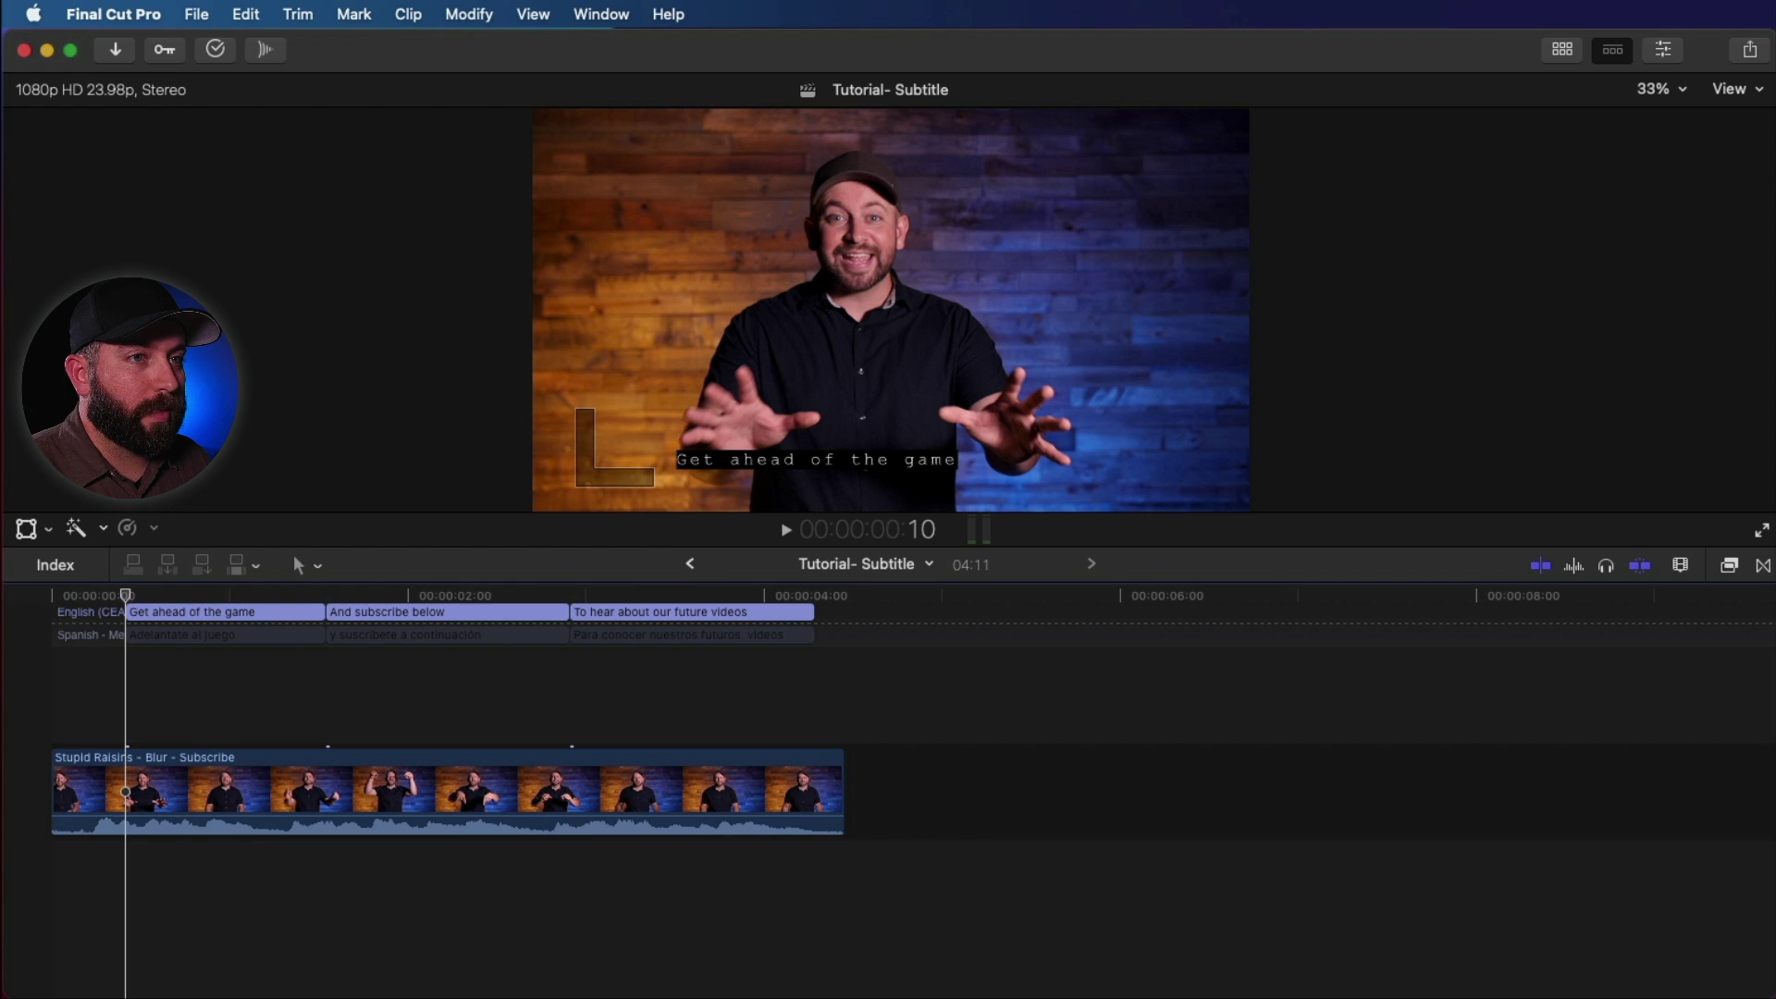
Start a file export from Share and retitle it 'Subtitles test'
{"action": "left_click", "coordinate": [1749, 49]}
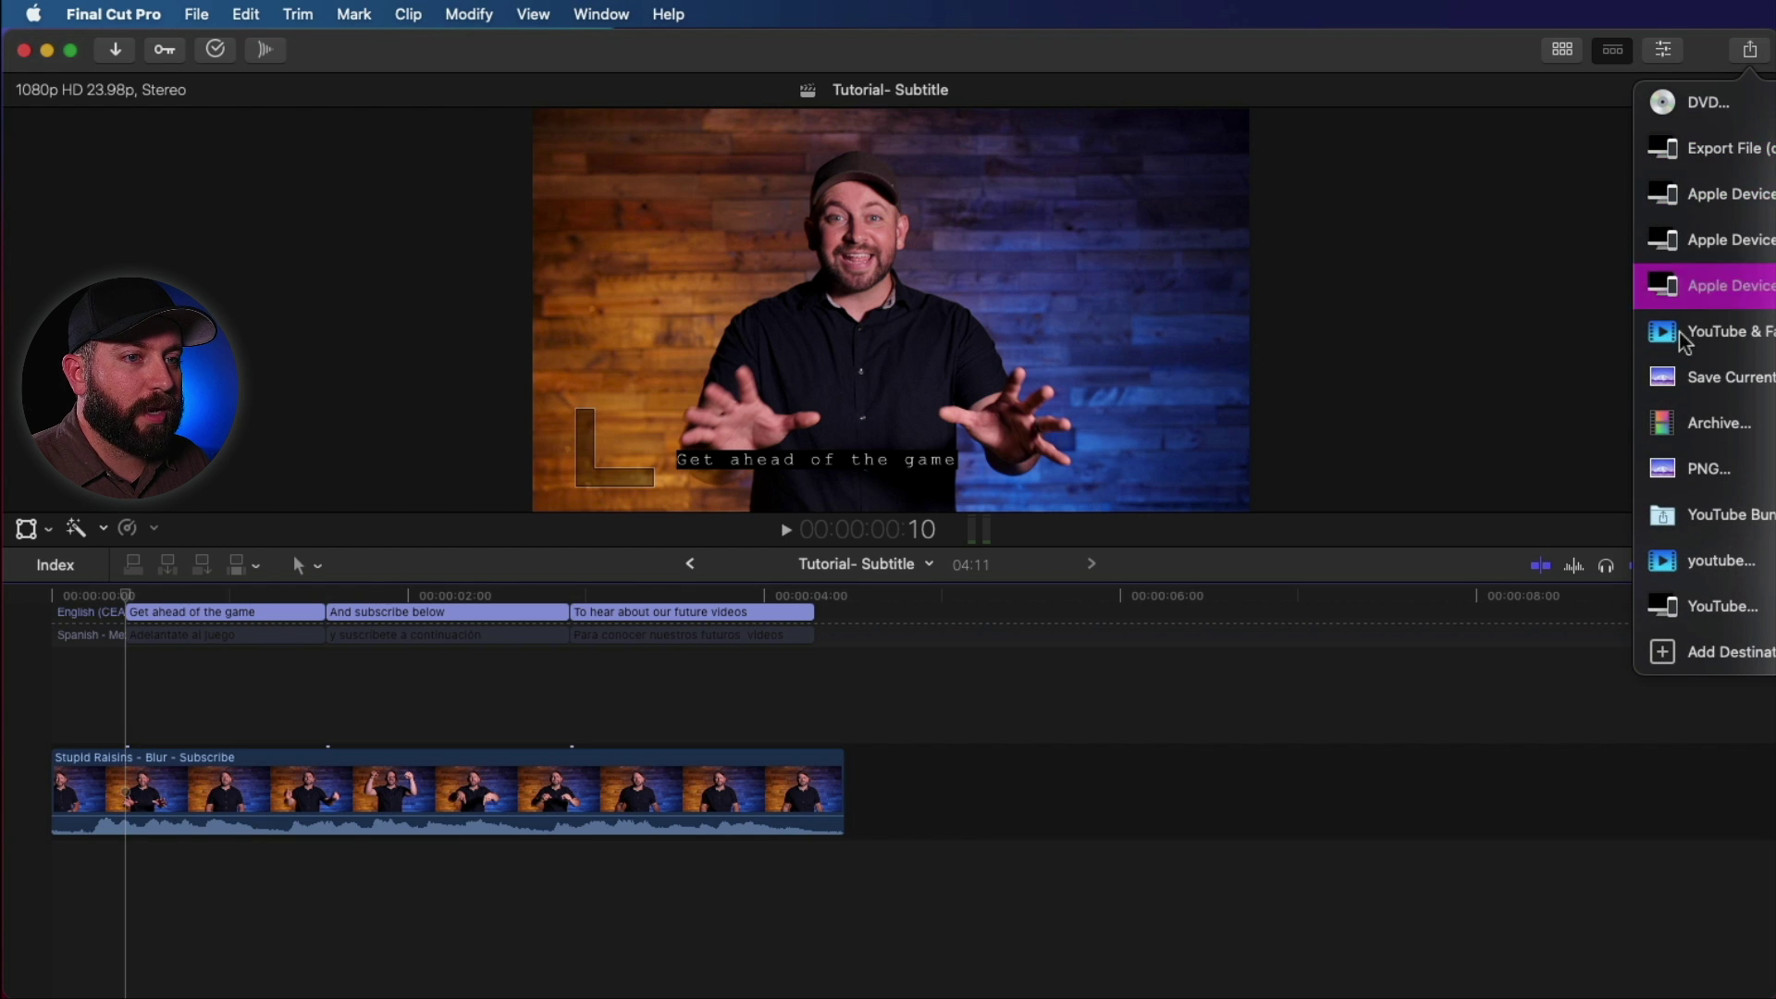
{"action": "left_click", "coordinate": [1716, 148]}
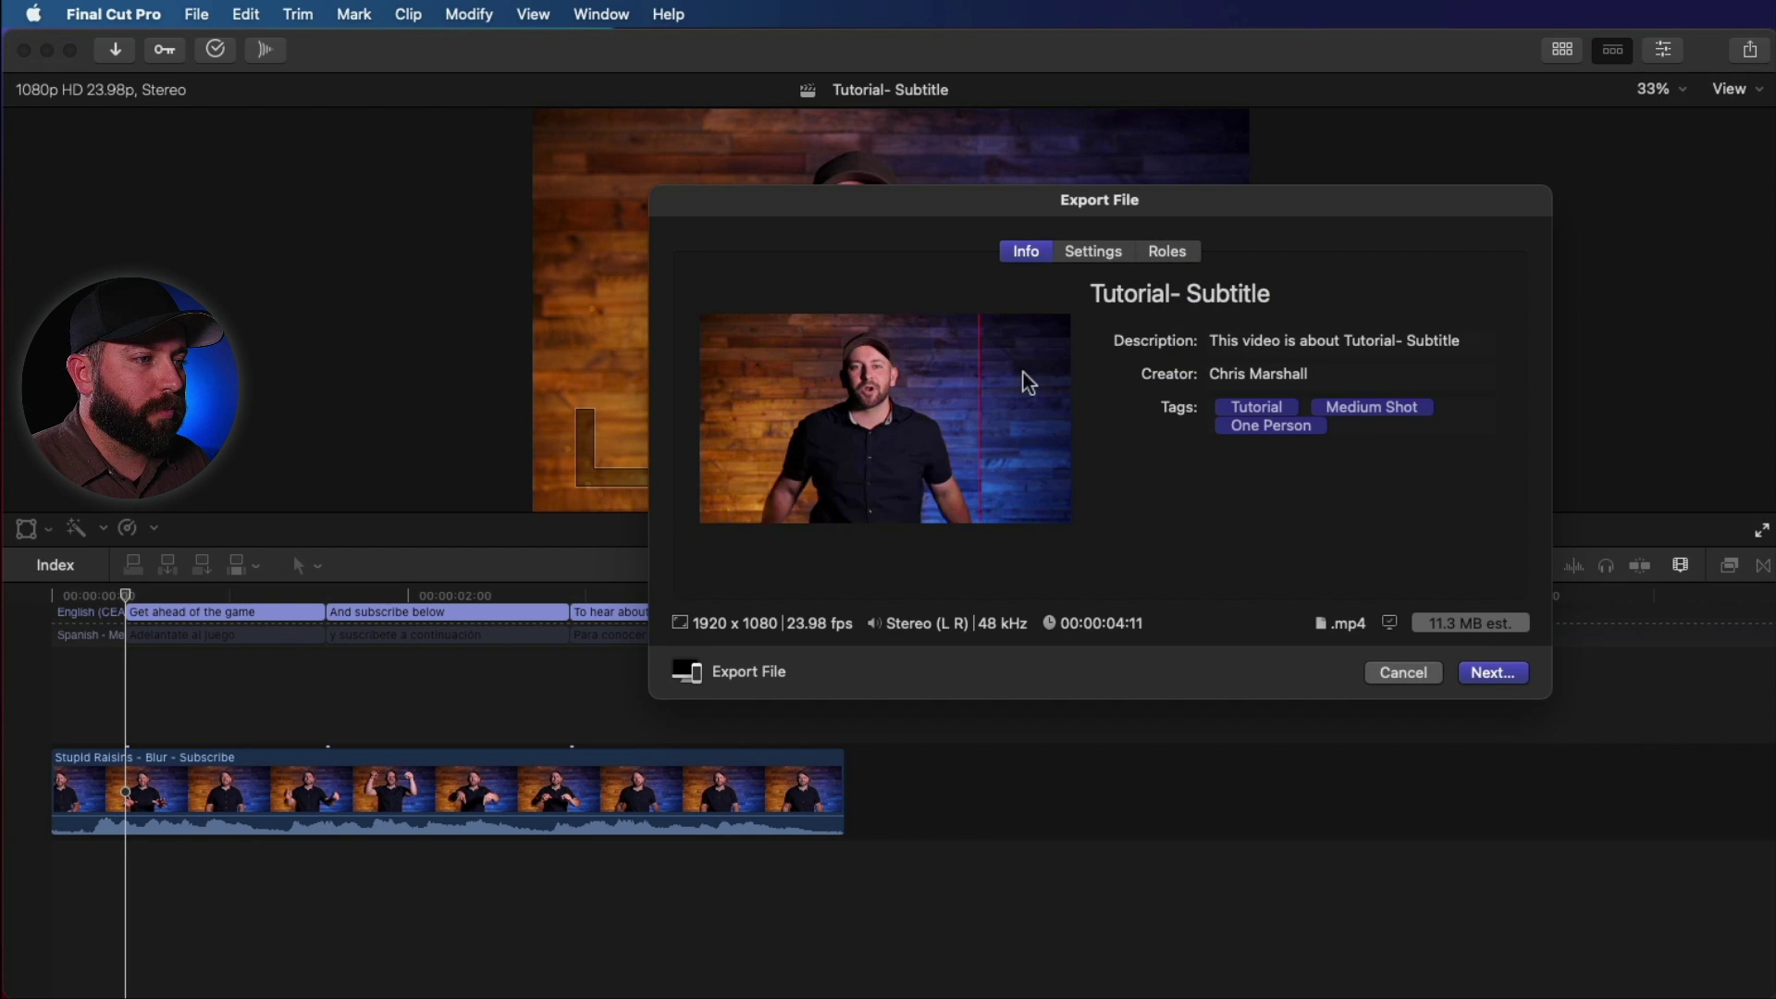
{"action": "left_click", "coordinate": [1246, 295]}
{"action": "left_click_drag", "start_coordinate": [1282, 294], "coordinate": [1038, 307]}
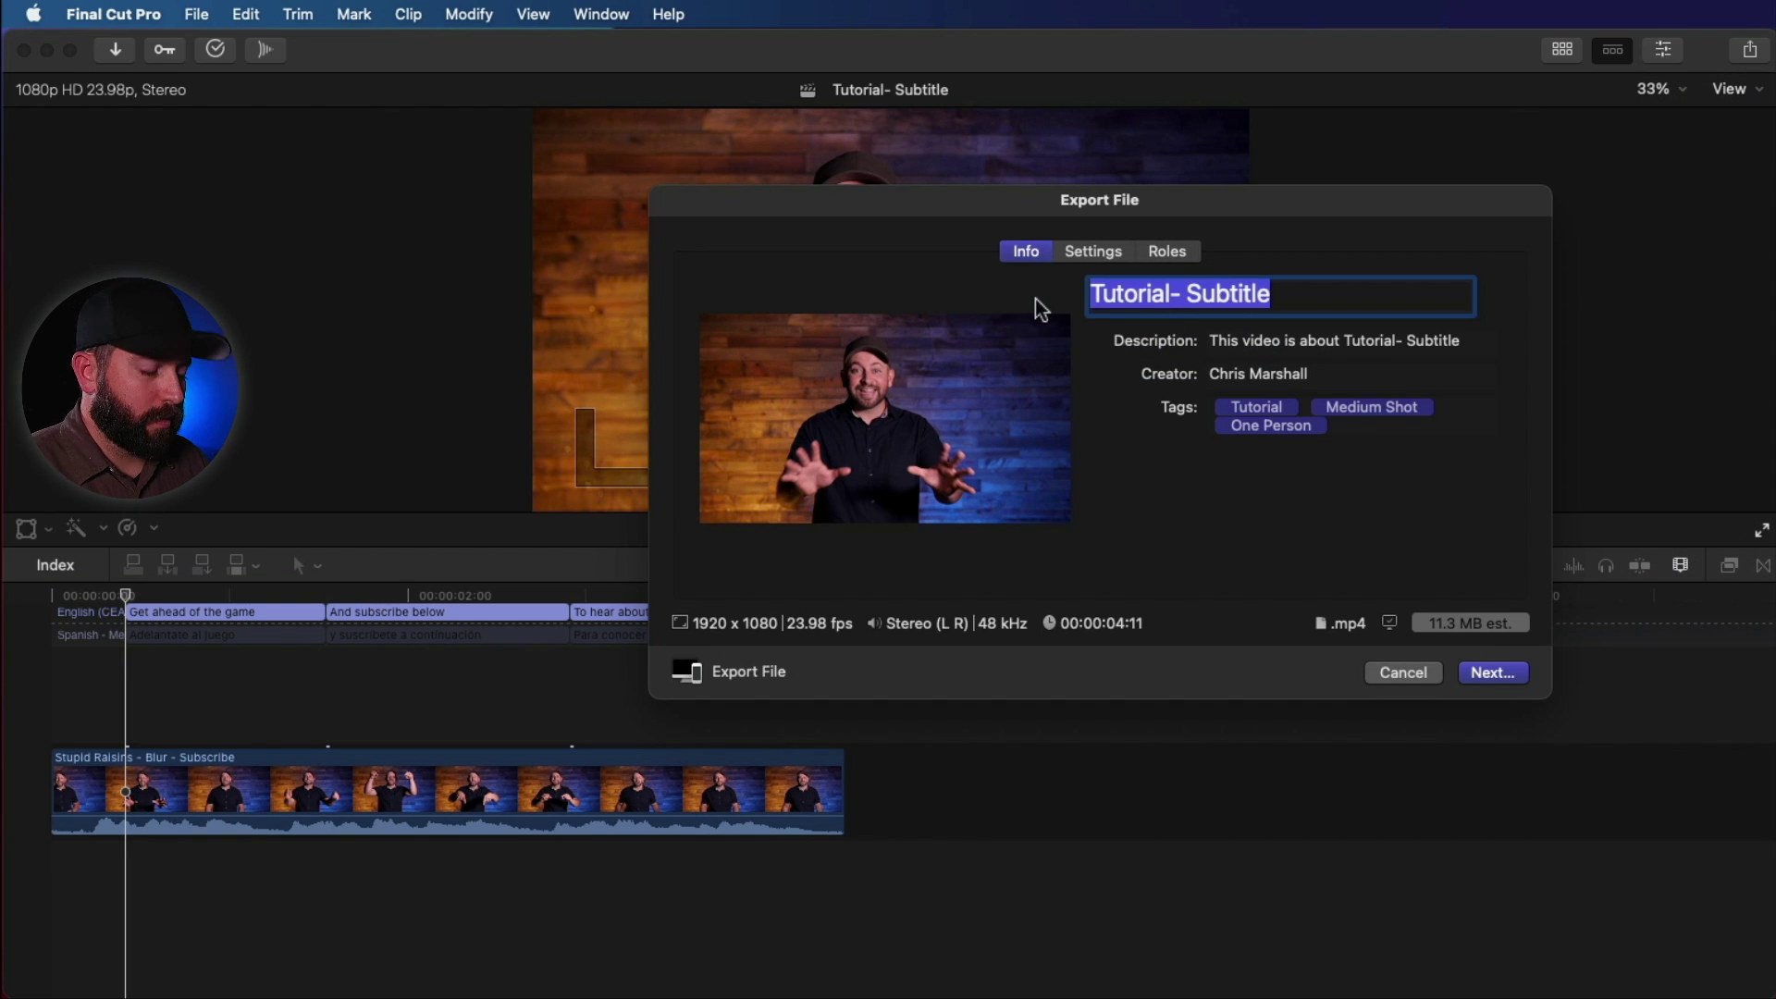
{"action": "type", "text": "Subtitles "}
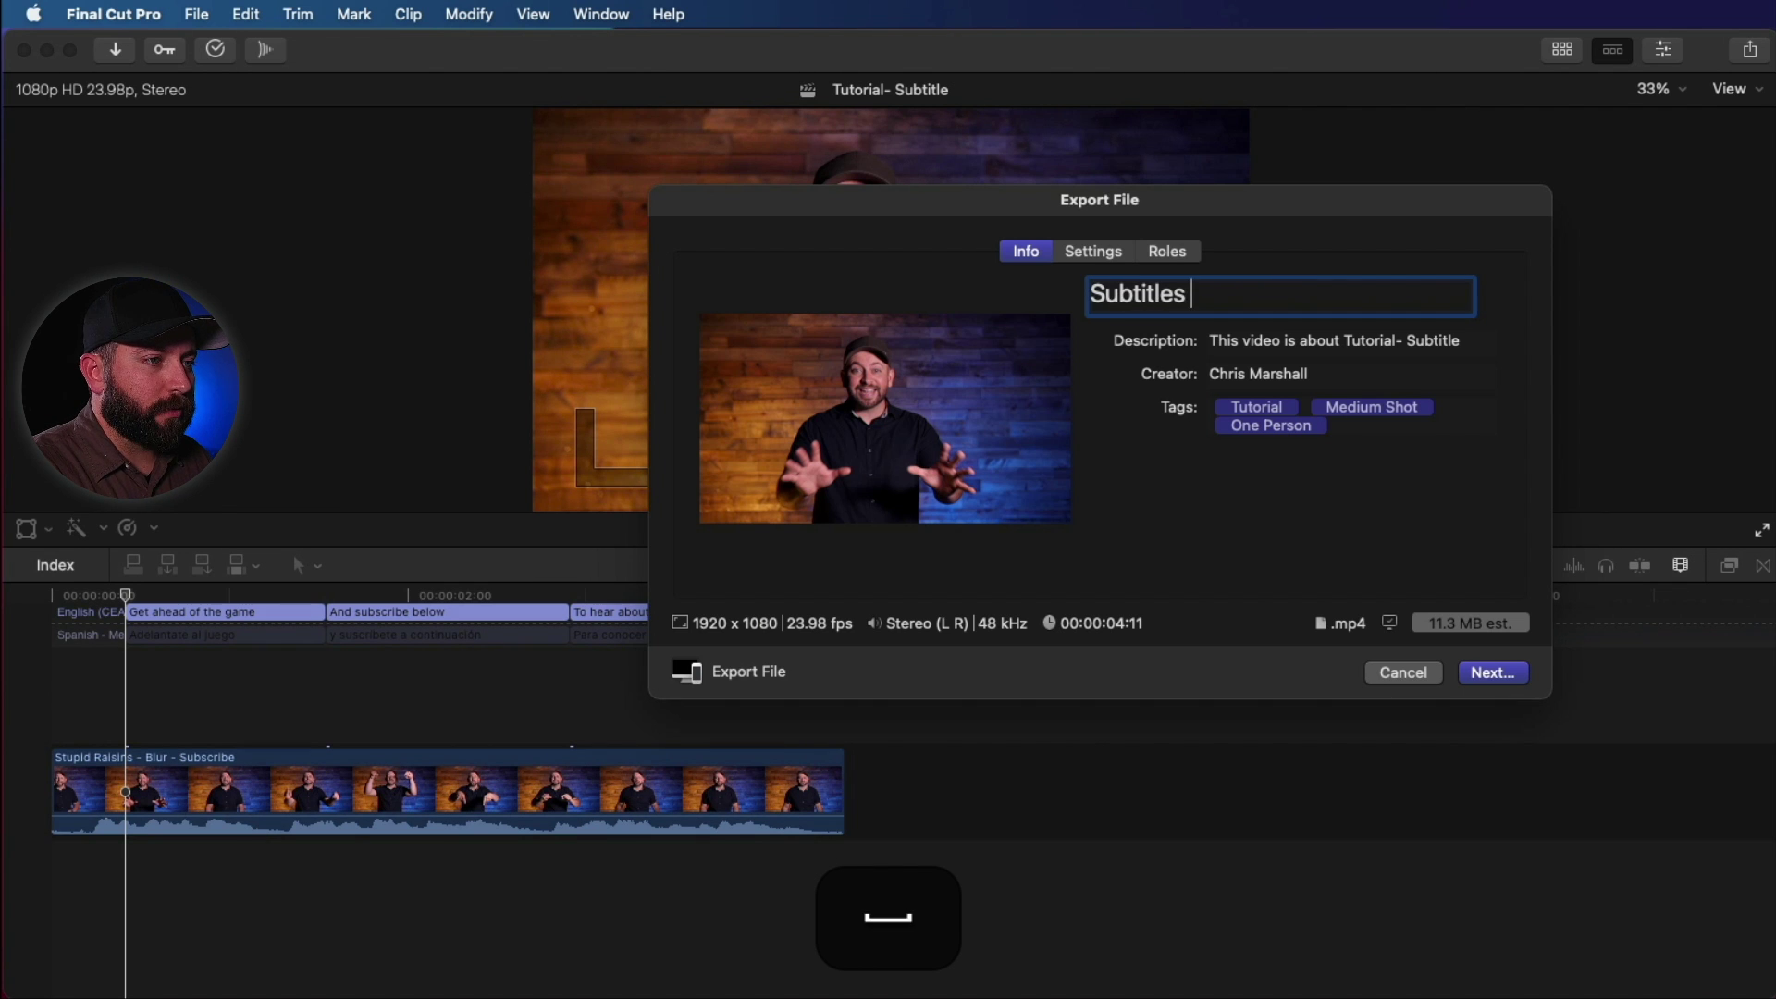
{"action": "type", "text": "test"}
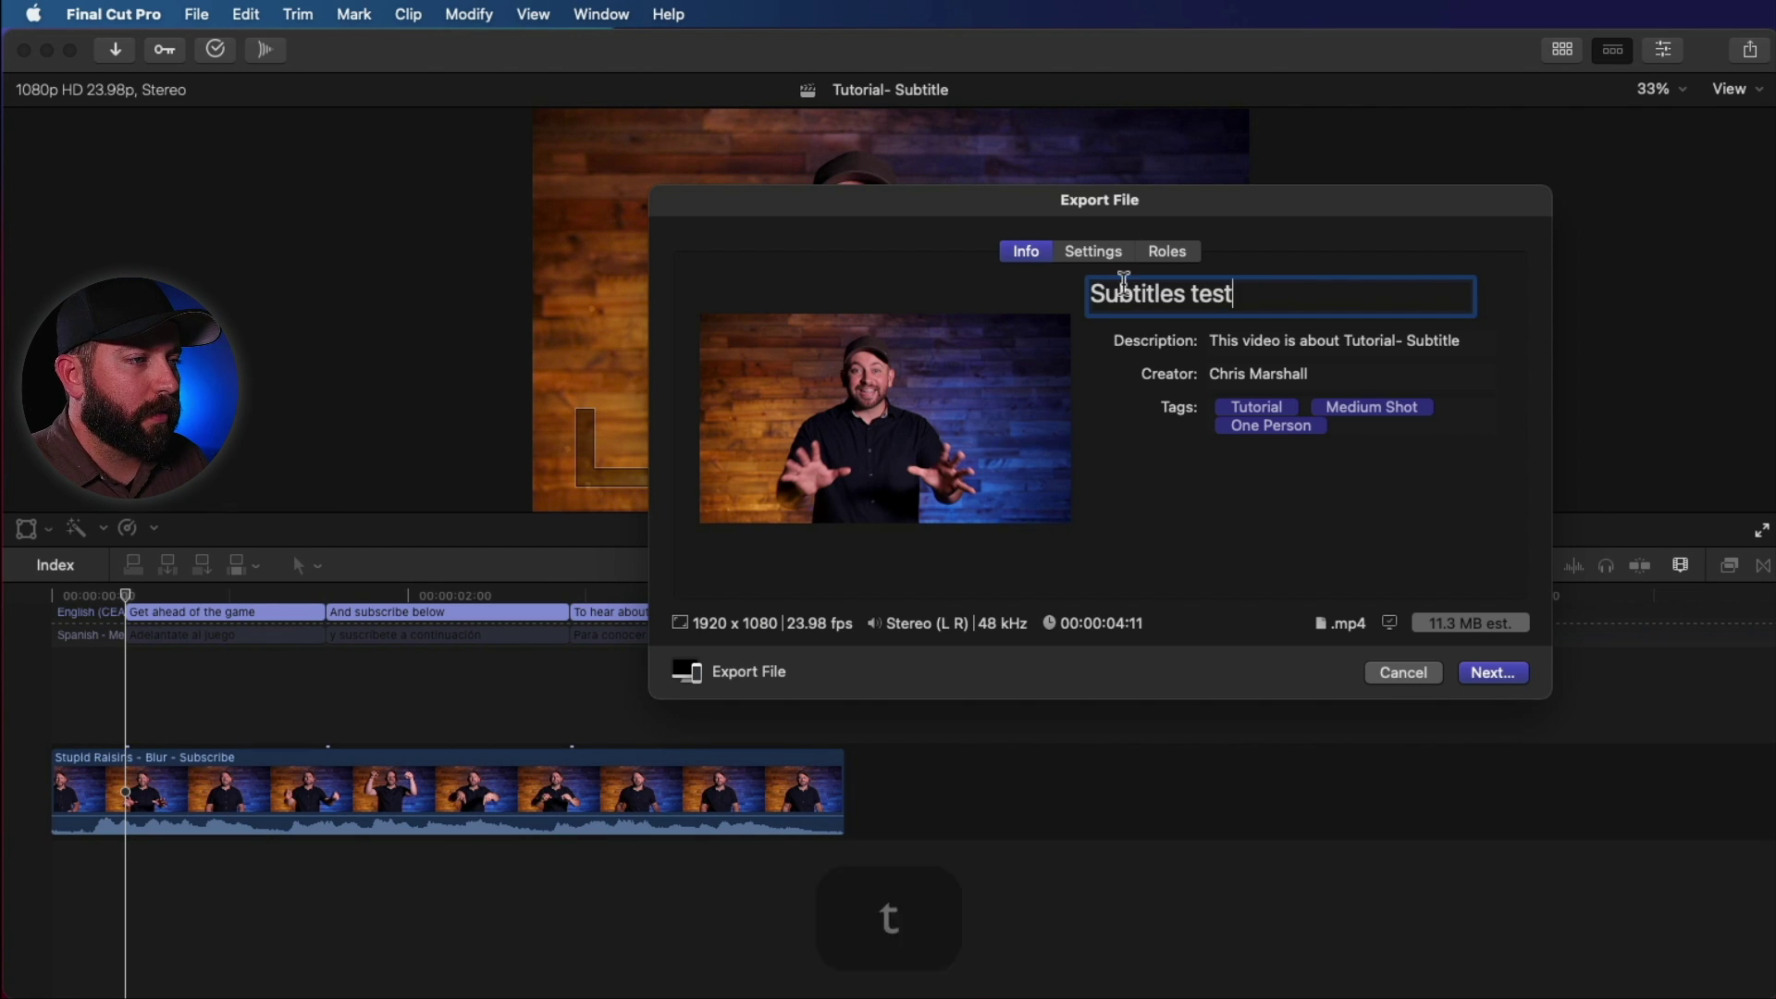
Review the export's format settings, then show the Roles caption options
{"action": "left_click", "coordinate": [1094, 251]}
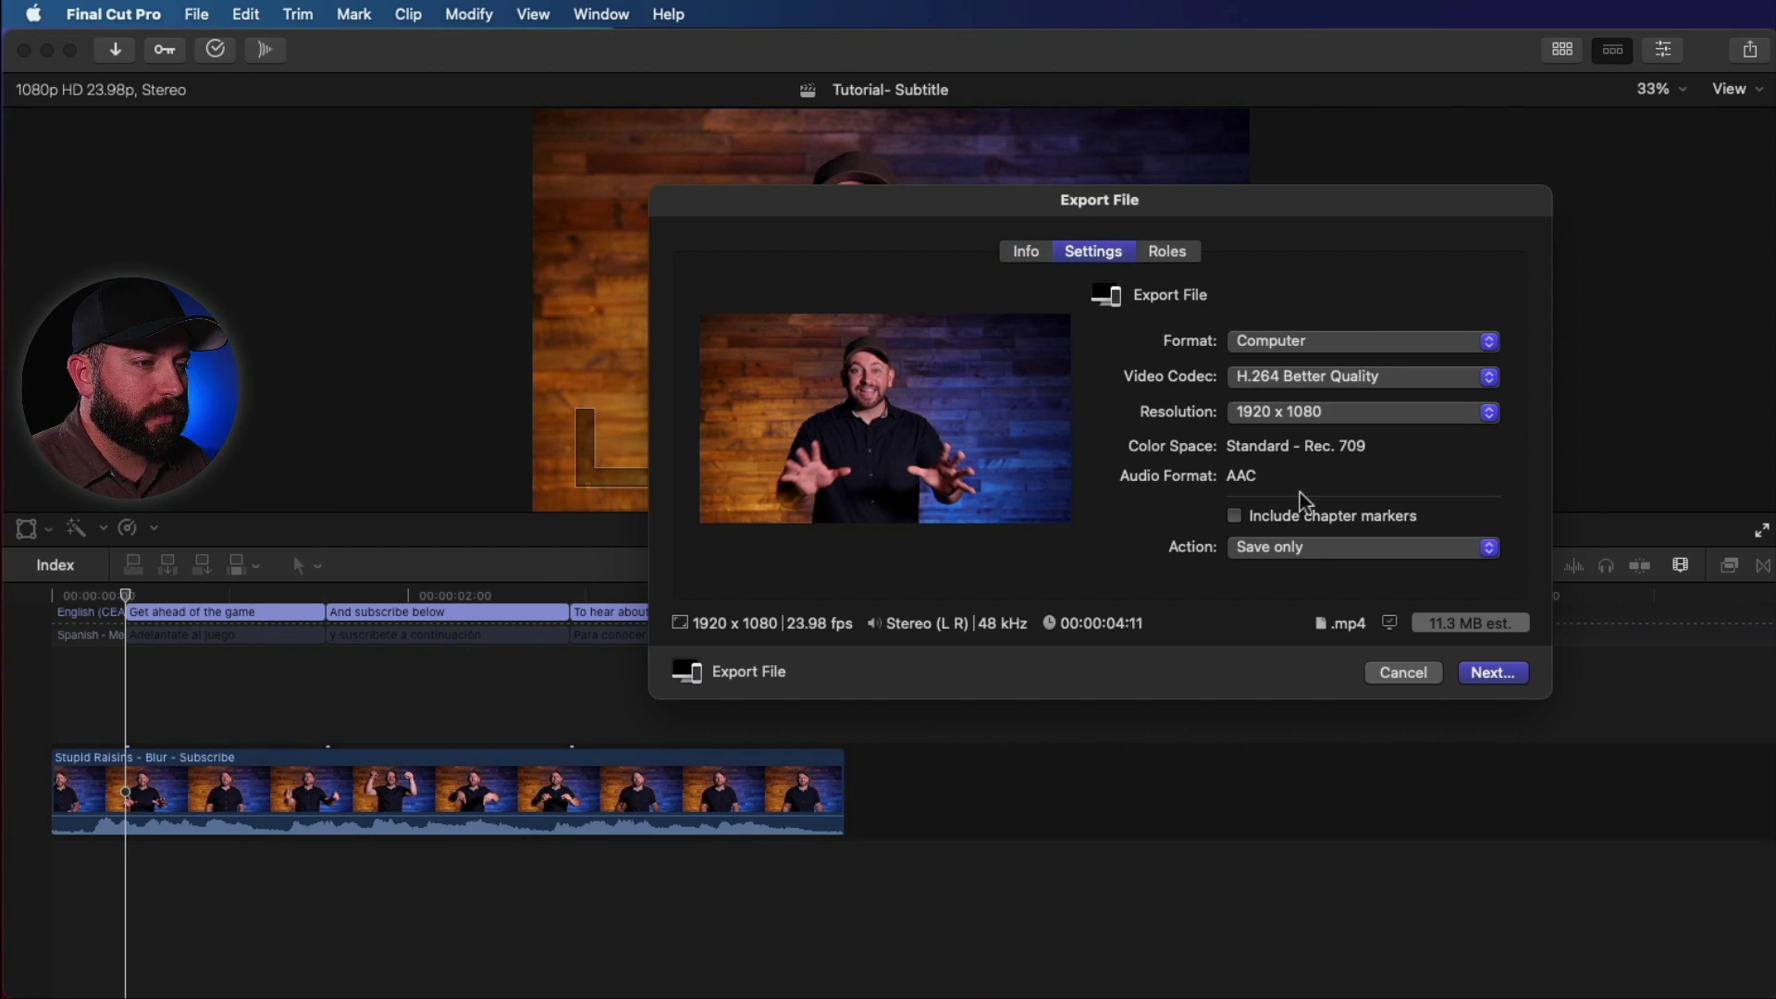
{"action": "left_click", "coordinate": [1163, 259]}
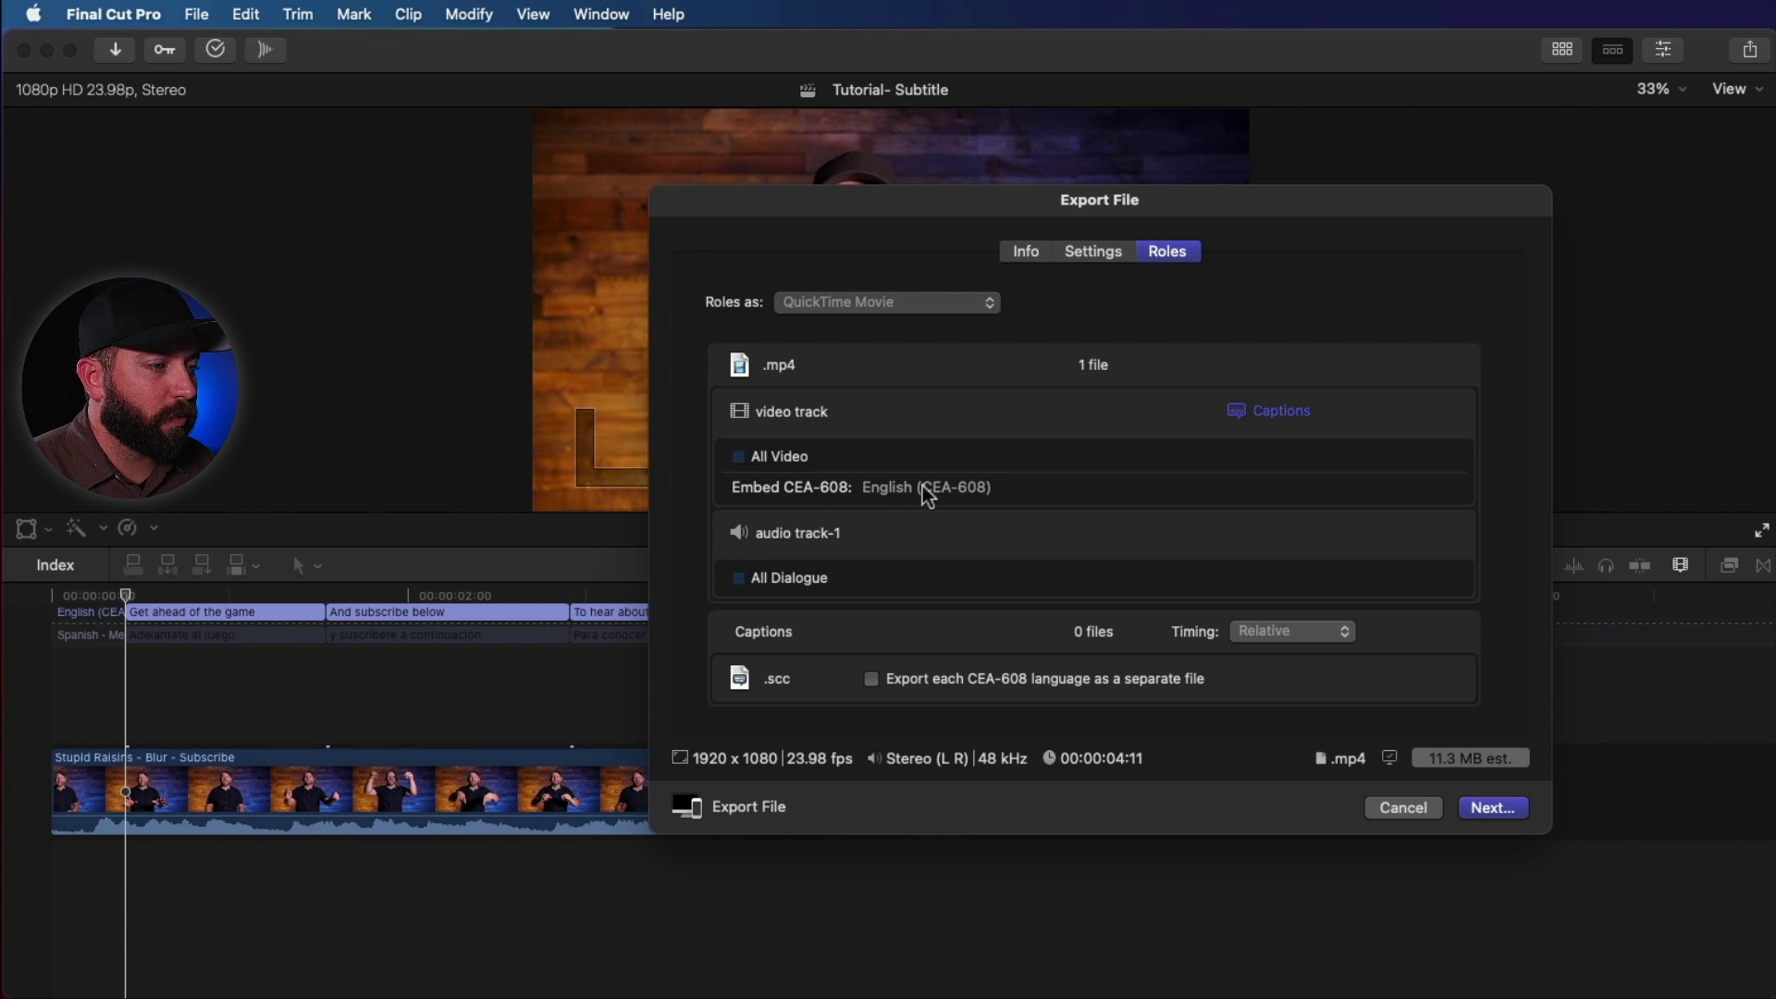
{"action": "left_click", "coordinate": [1248, 412]}
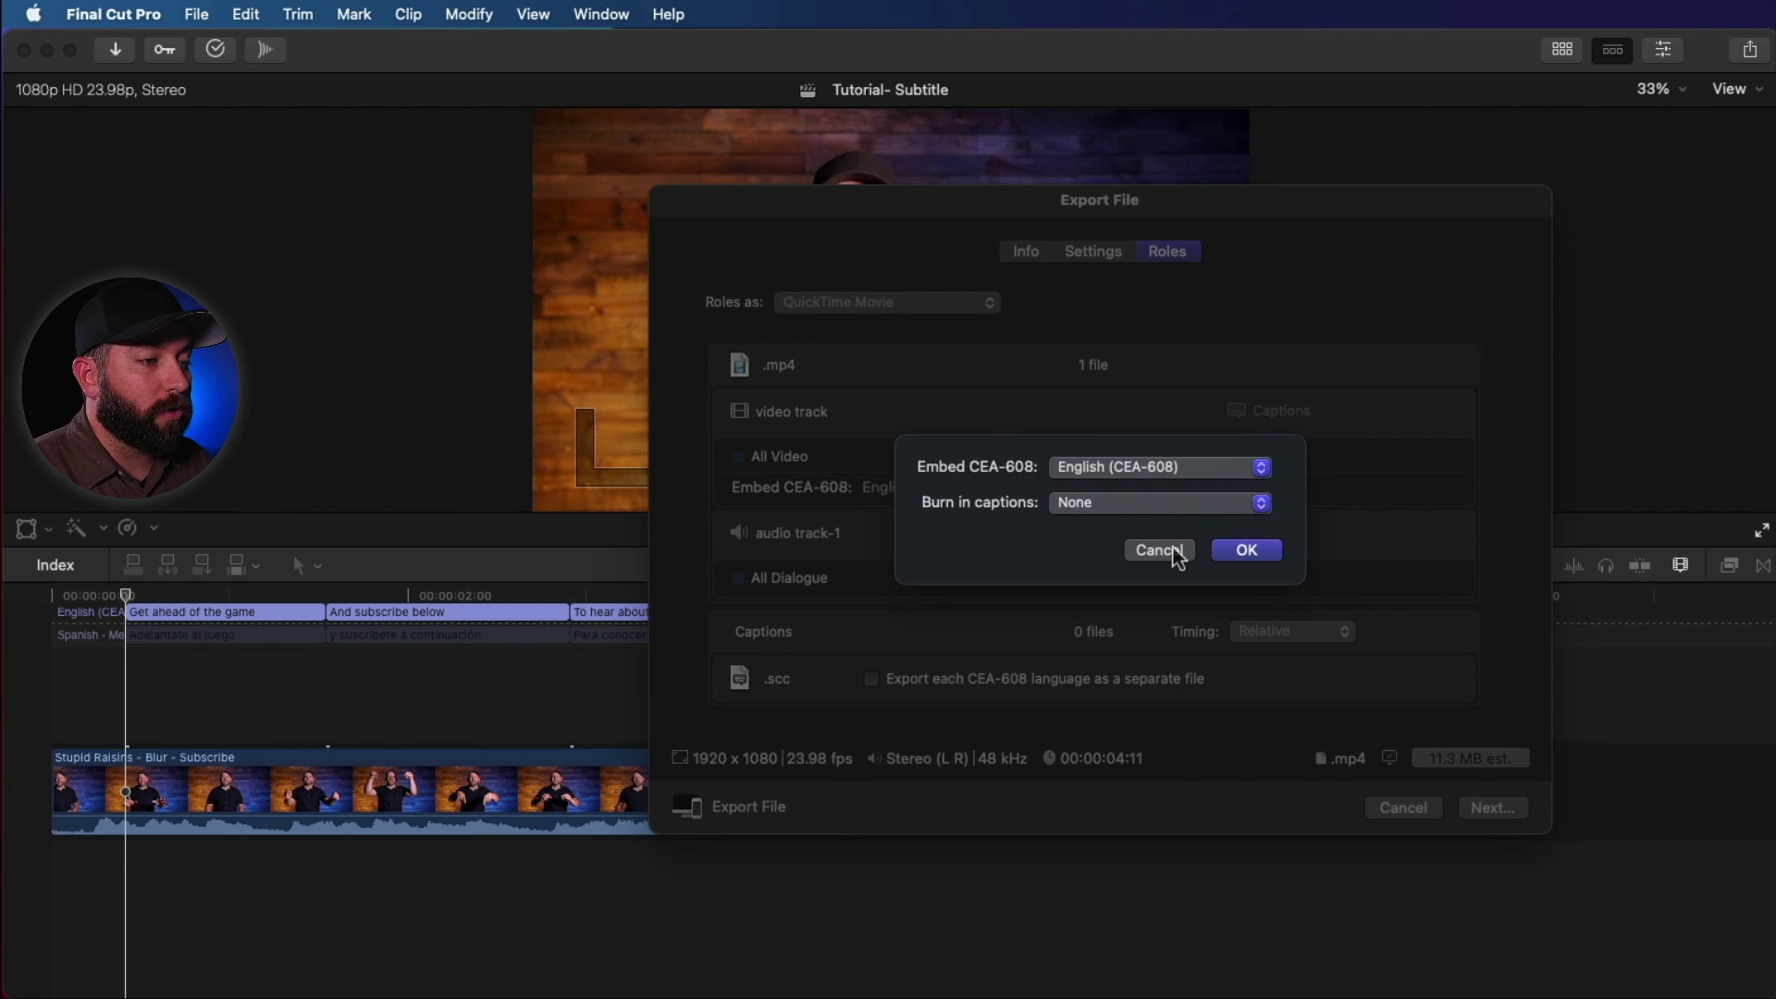
Embed English CEA-608 captions, burn in none, and export each caption language as a separate file
{"action": "left_click", "coordinate": [1157, 467]}
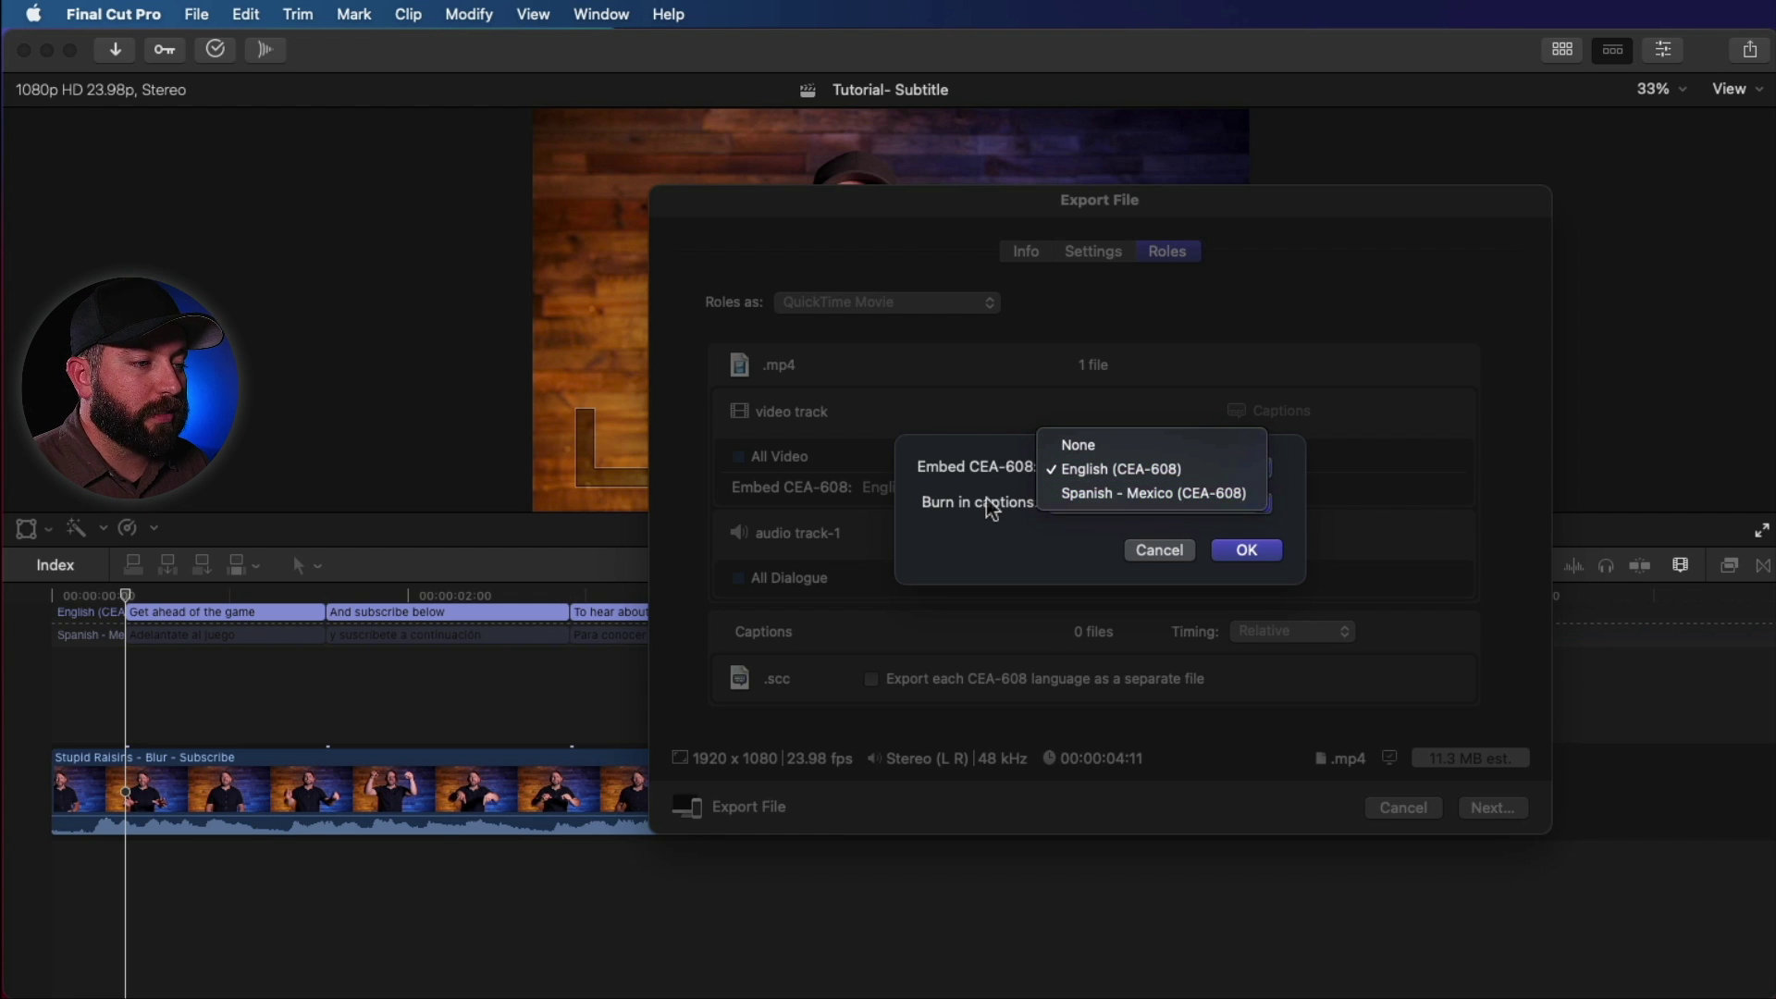
{"action": "left_click", "coordinate": [1085, 491]}
{"action": "left_click", "coordinate": [1103, 472]}
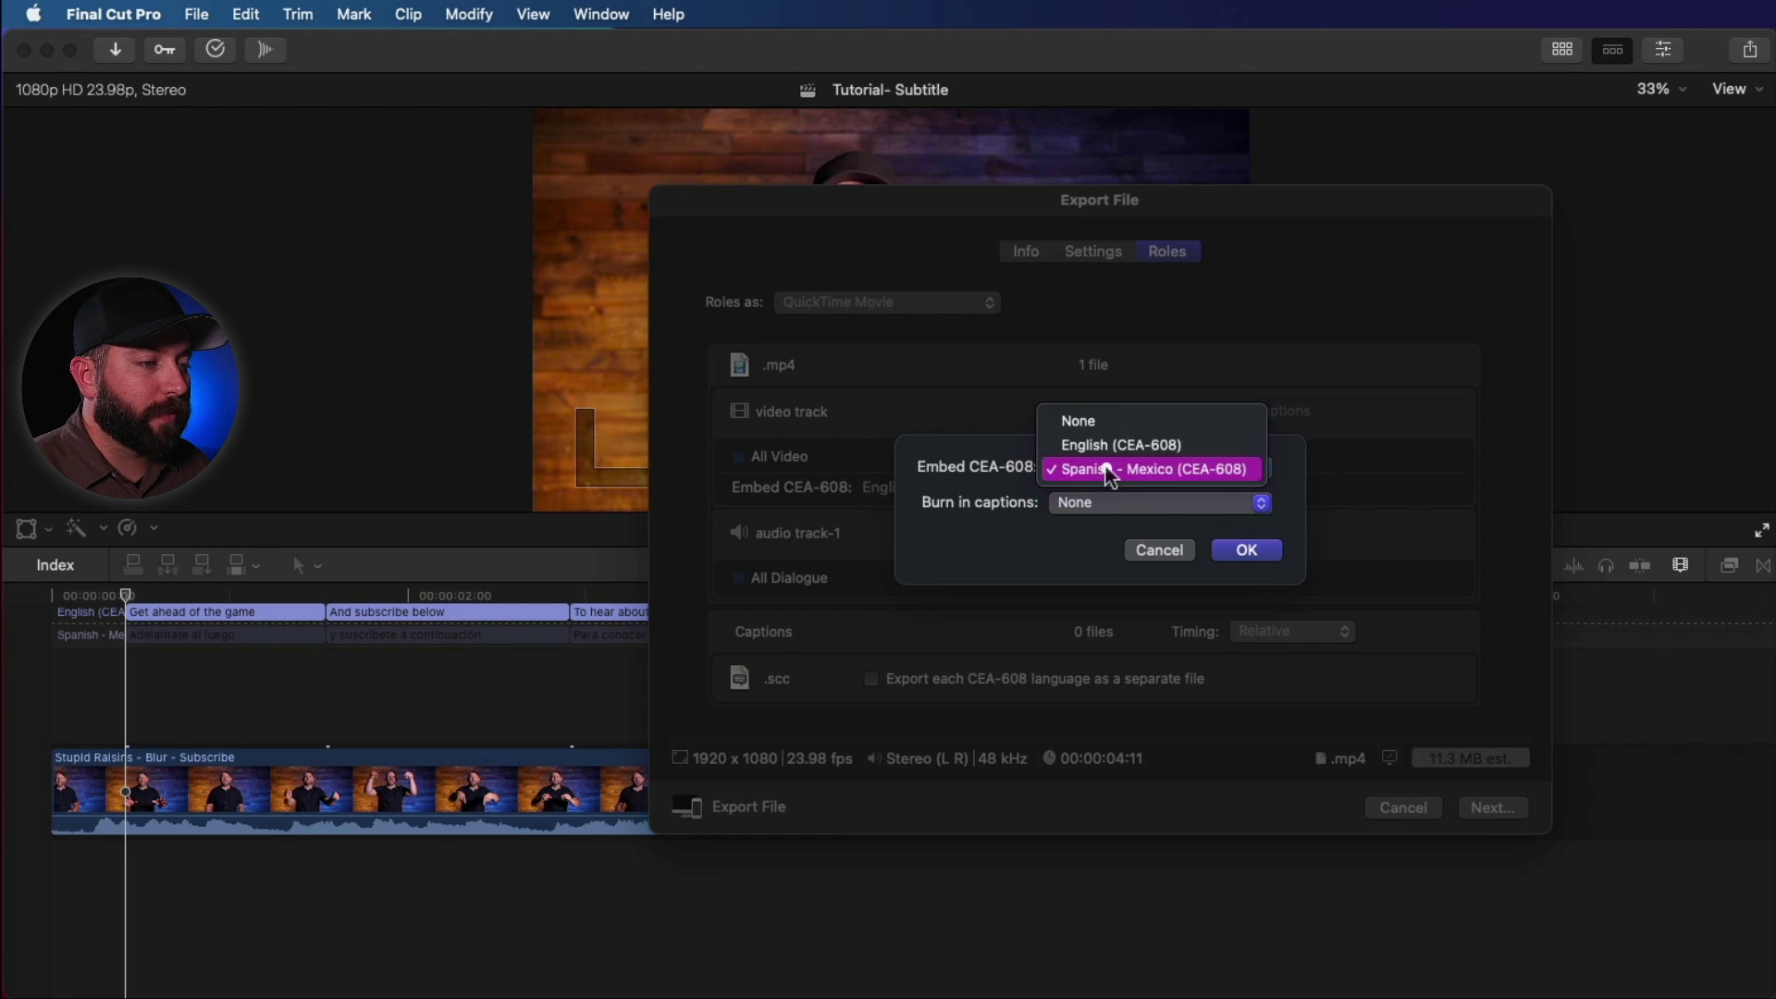
{"action": "left_click", "coordinate": [1111, 447]}
{"action": "left_click", "coordinate": [1103, 500]}
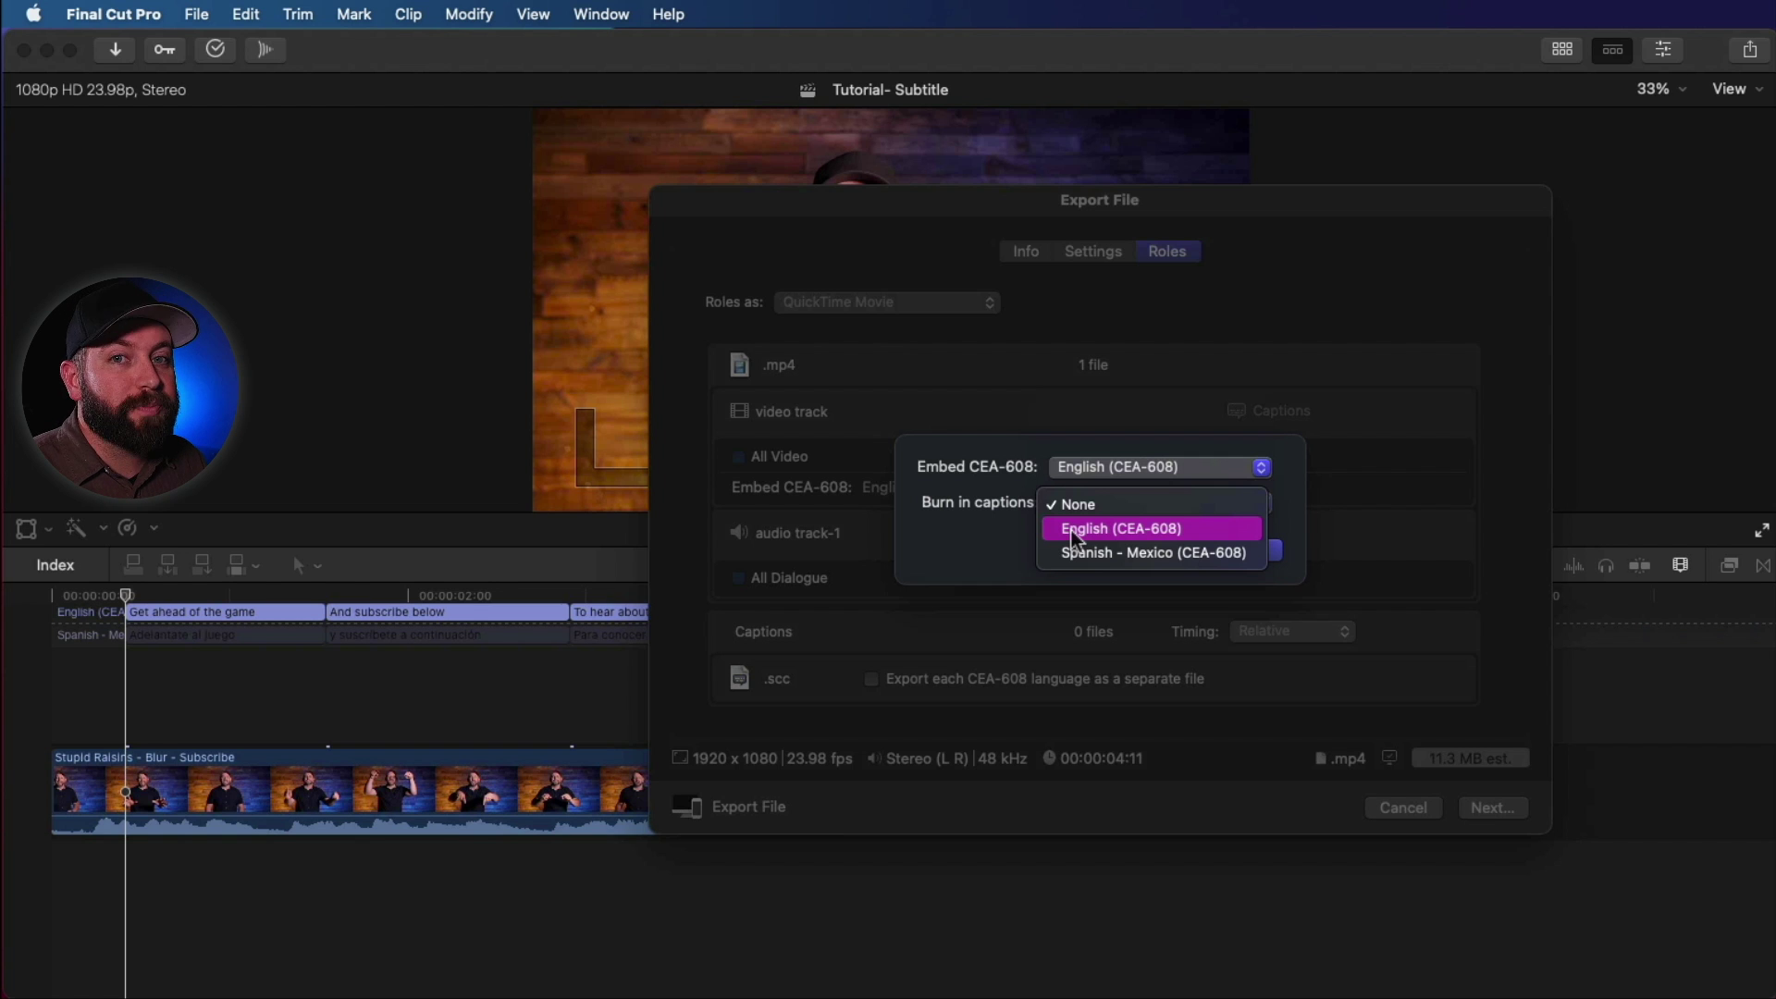
{"action": "left_click", "coordinate": [872, 679]}
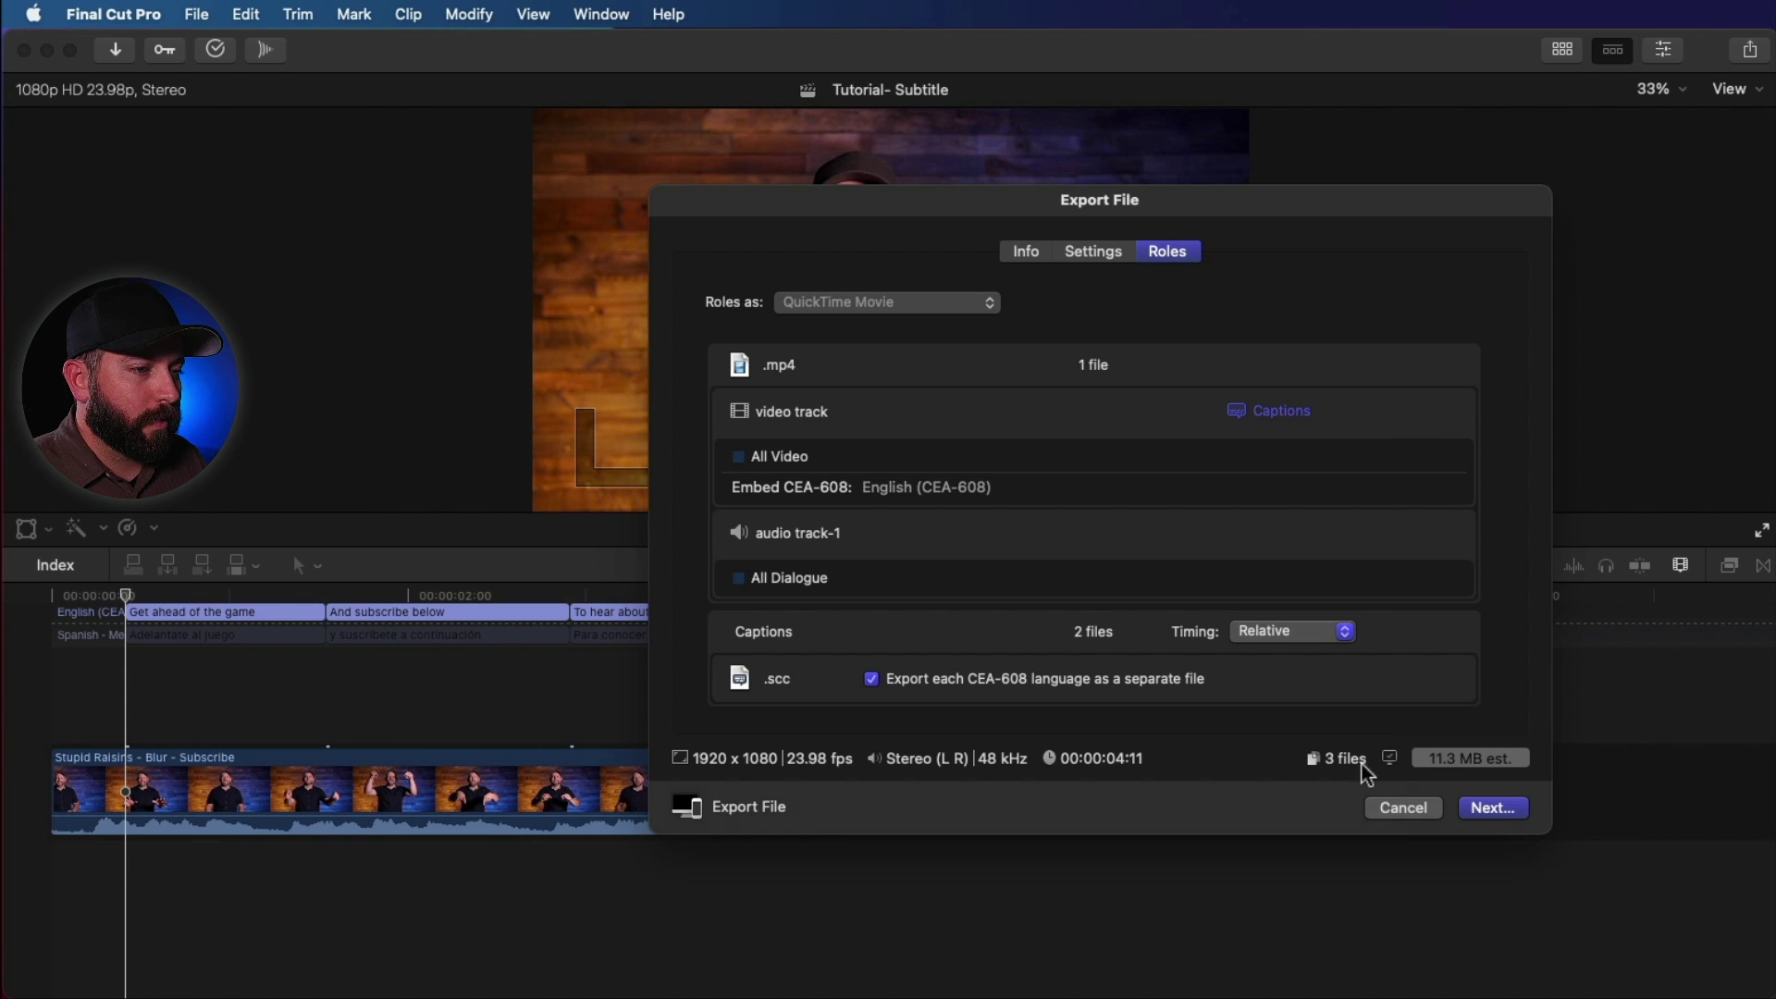
Save the export and follow its progress in Background Tasks
{"action": "left_click", "coordinate": [1480, 808]}
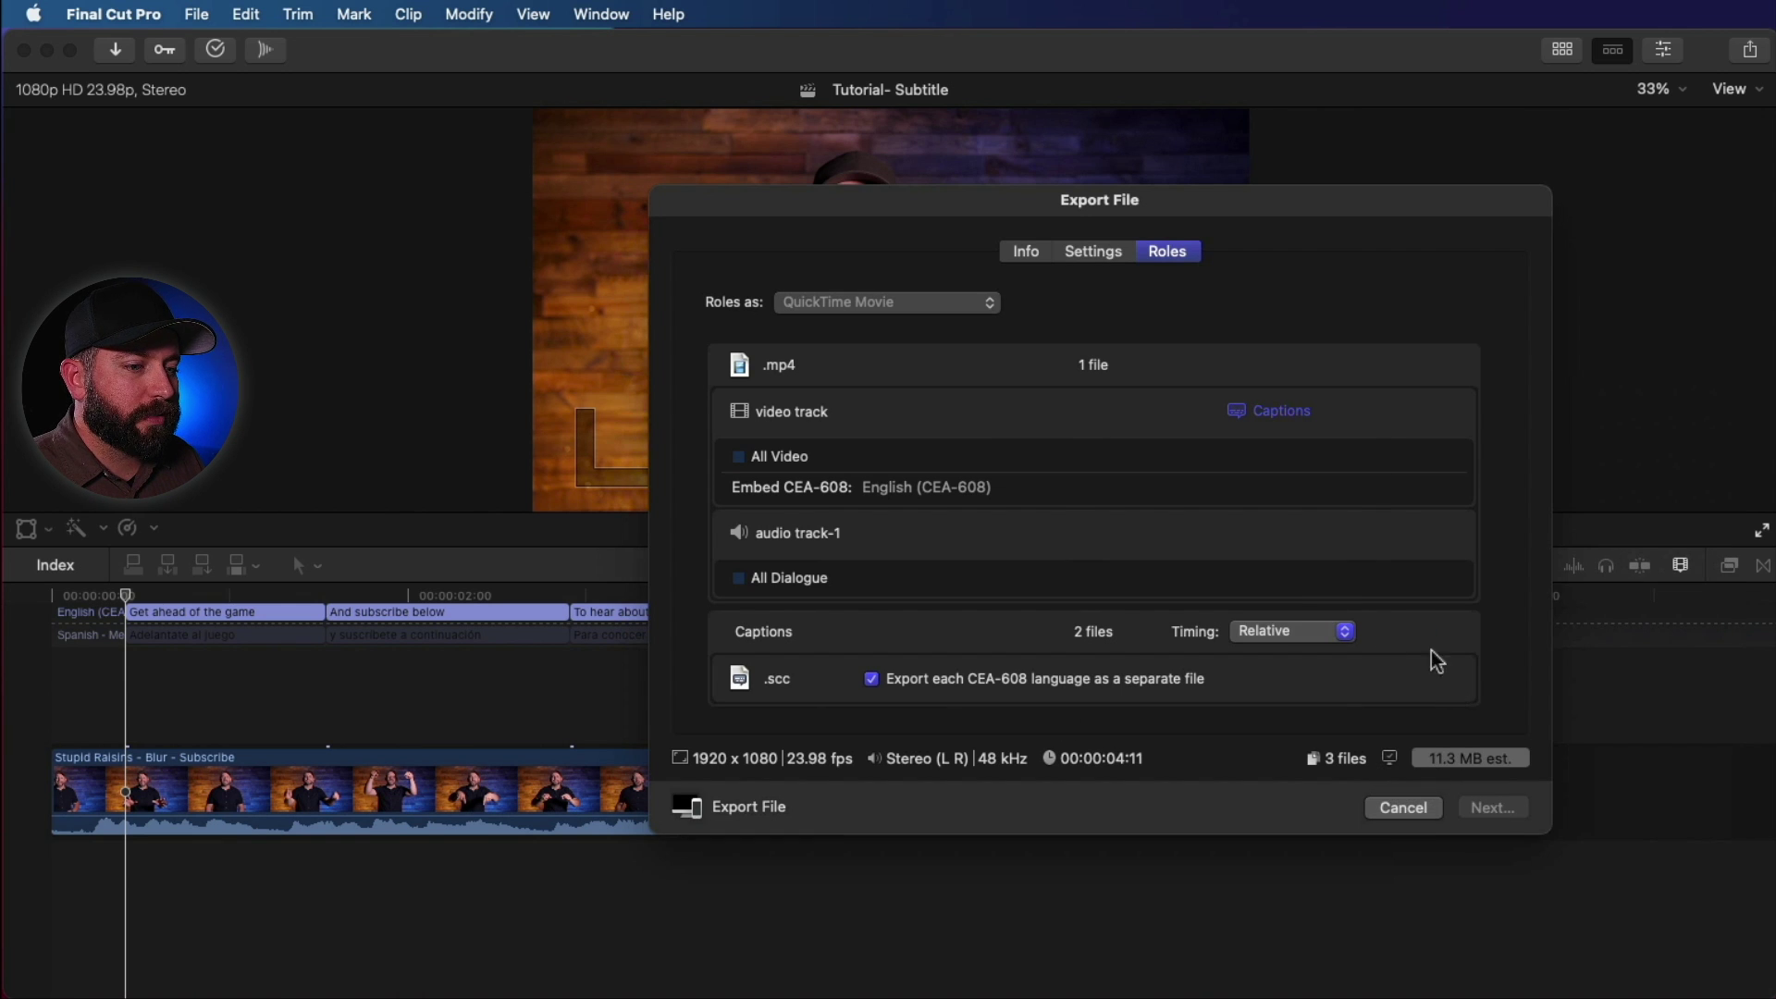
{"action": "left_click", "coordinate": [1497, 732]}
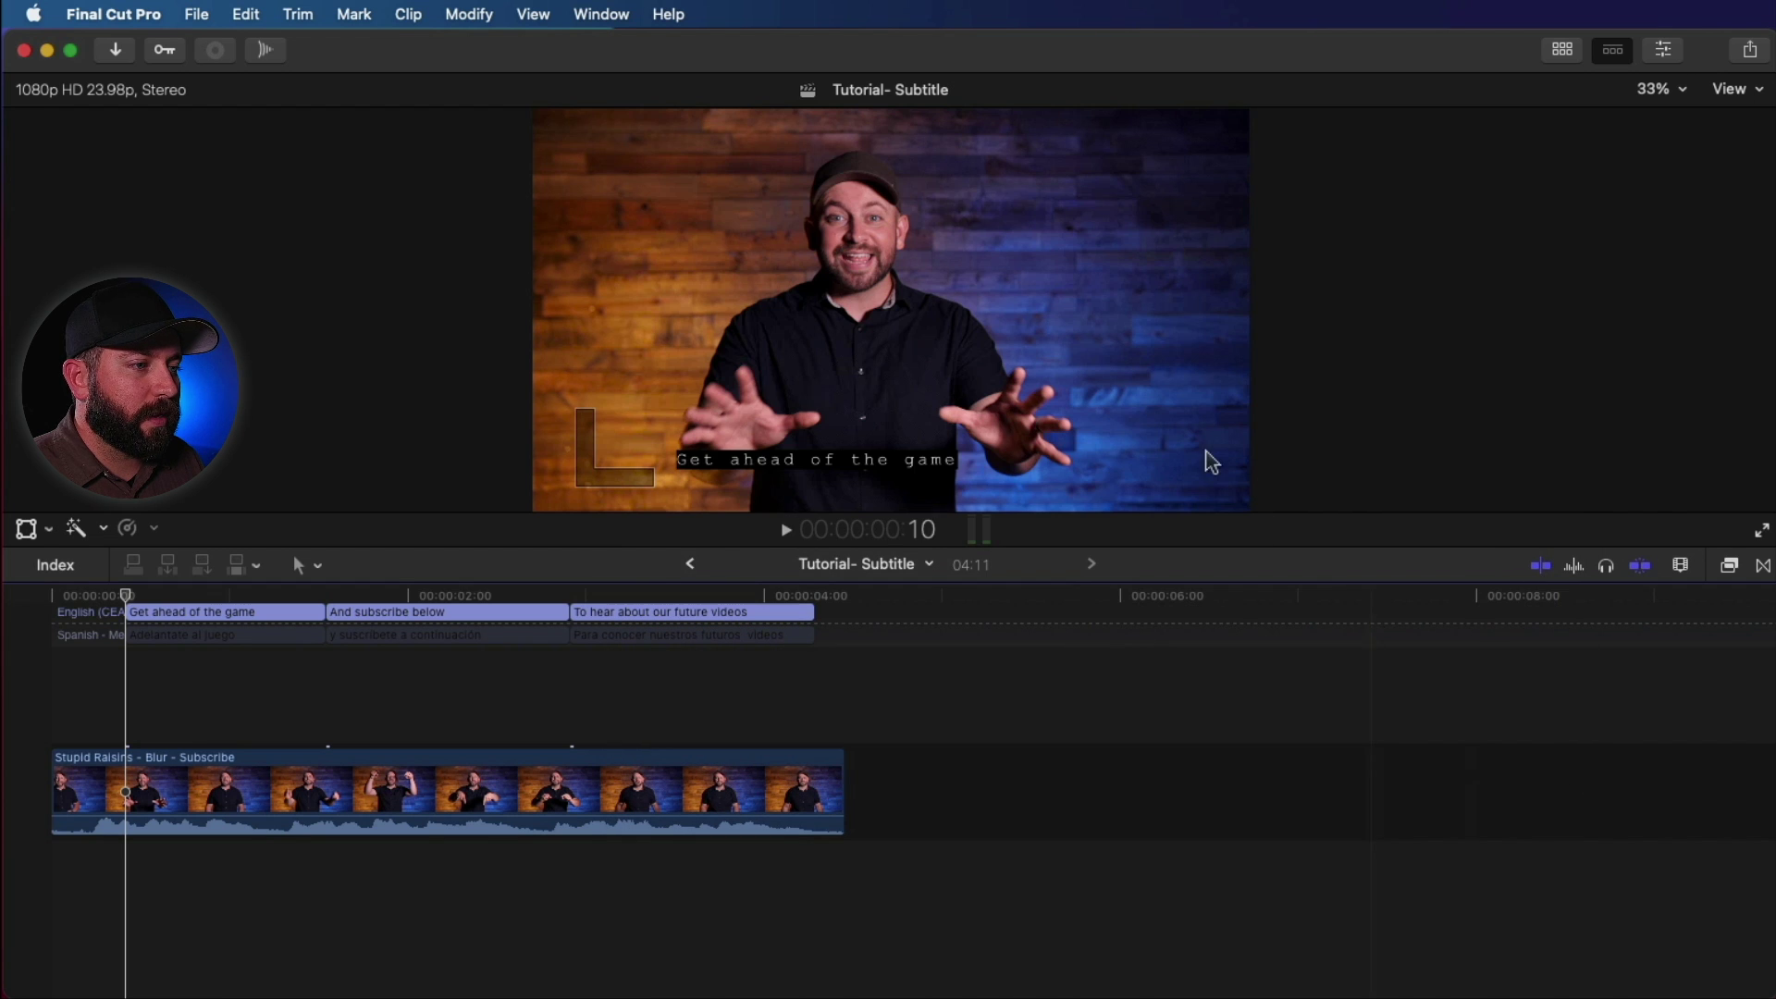
{"action": "left_click", "coordinate": [215, 50]}
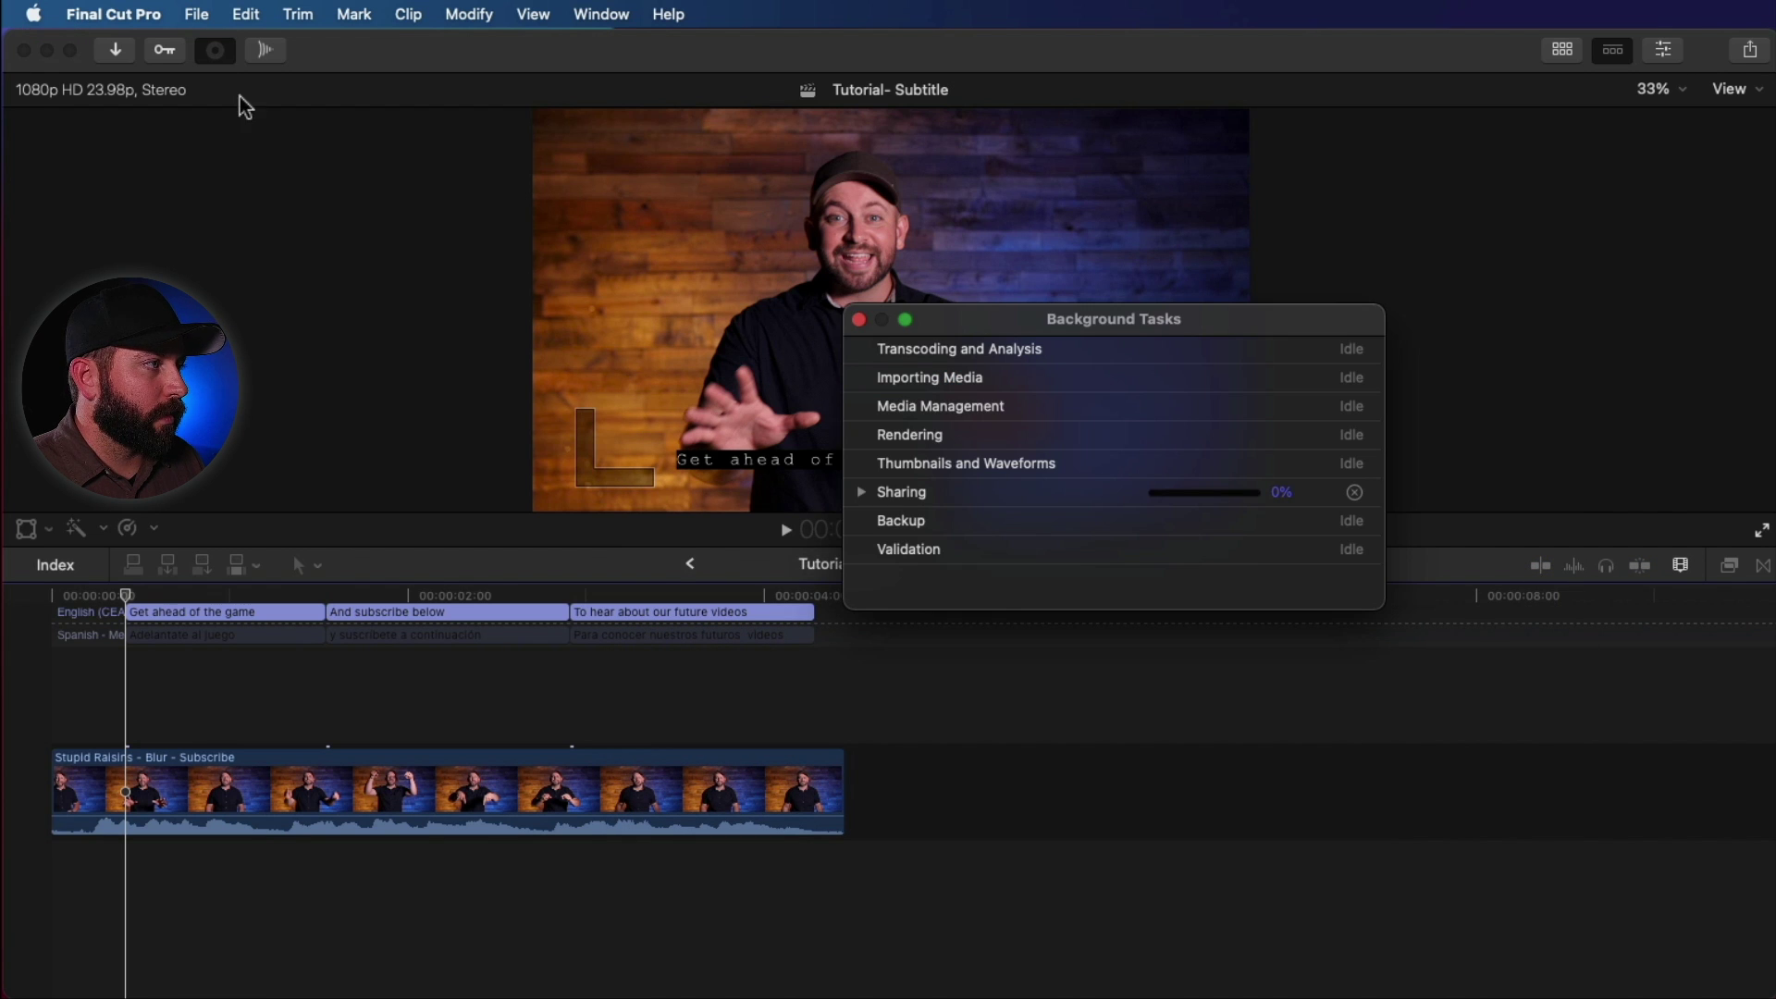
{"action": "left_click", "coordinate": [862, 493]}
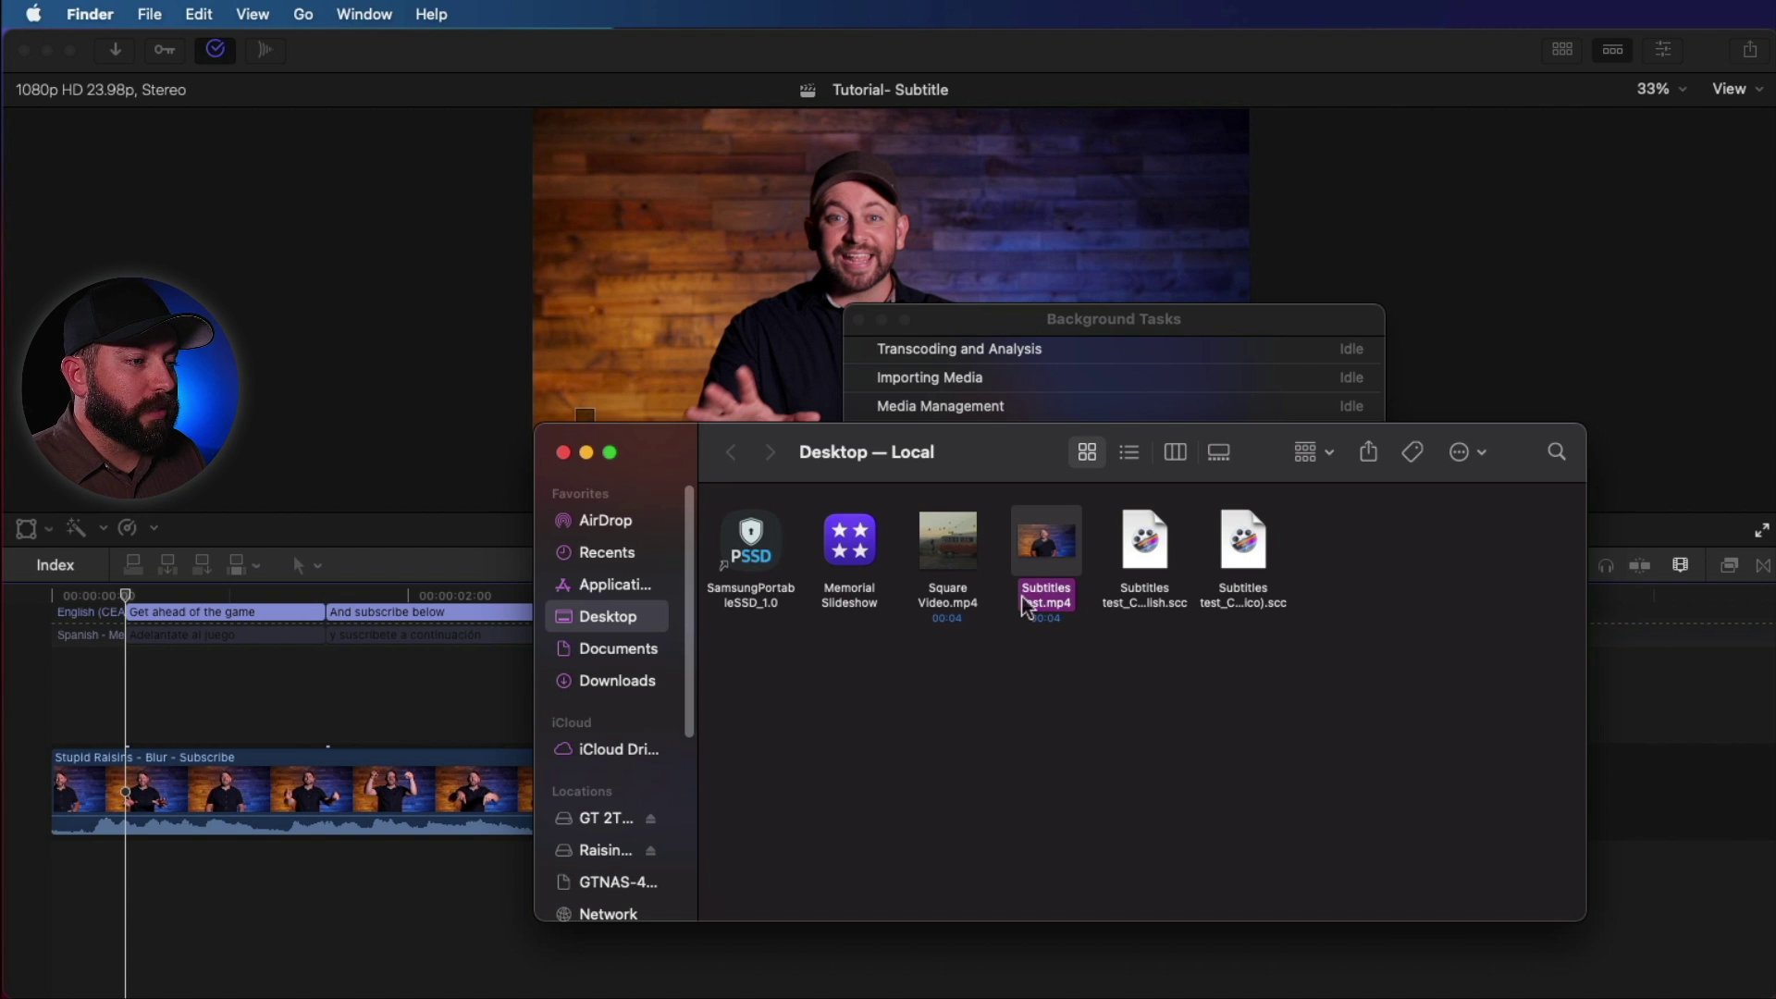
Select Subtitles test.mp4 and both SCC files on the Desktop, then close the Finder window
{"action": "left_click", "coordinate": [1312, 571]}
{"action": "left_click_drag", "start_coordinate": [1312, 571], "coordinate": [1017, 550]}
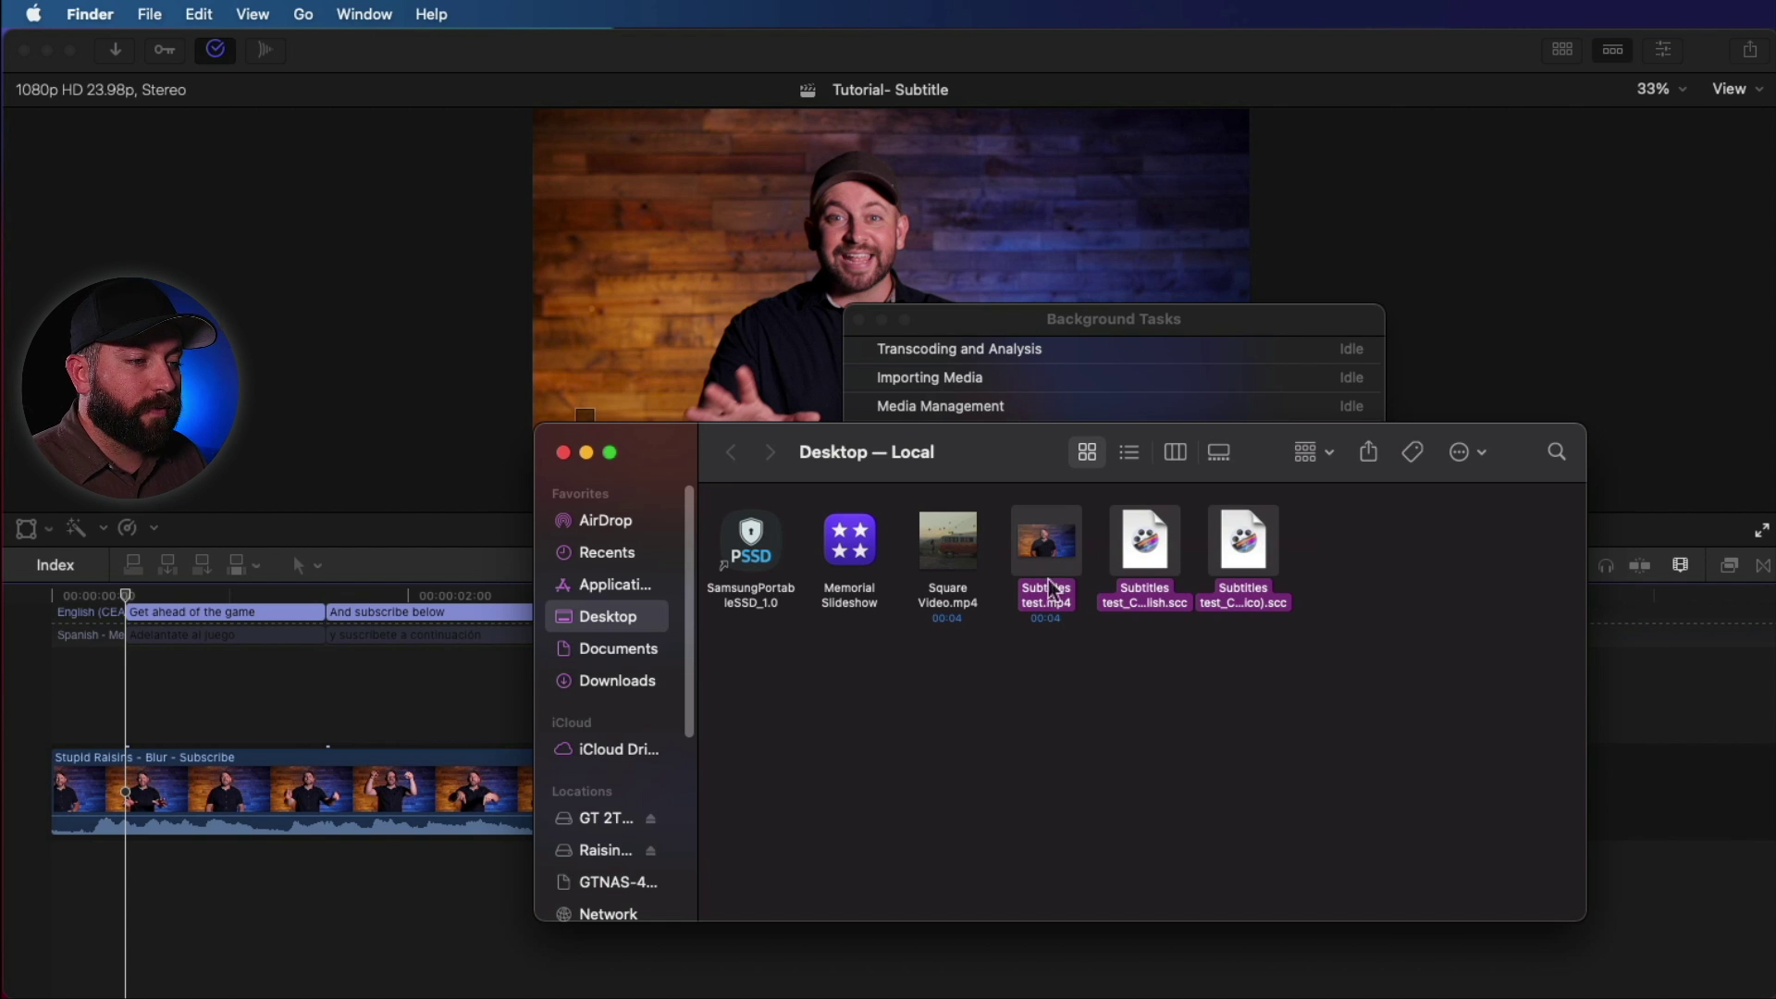
{"action": "left_click", "coordinate": [1202, 667]}
{"action": "left_click_drag", "start_coordinate": [1296, 565], "coordinate": [1166, 546]}
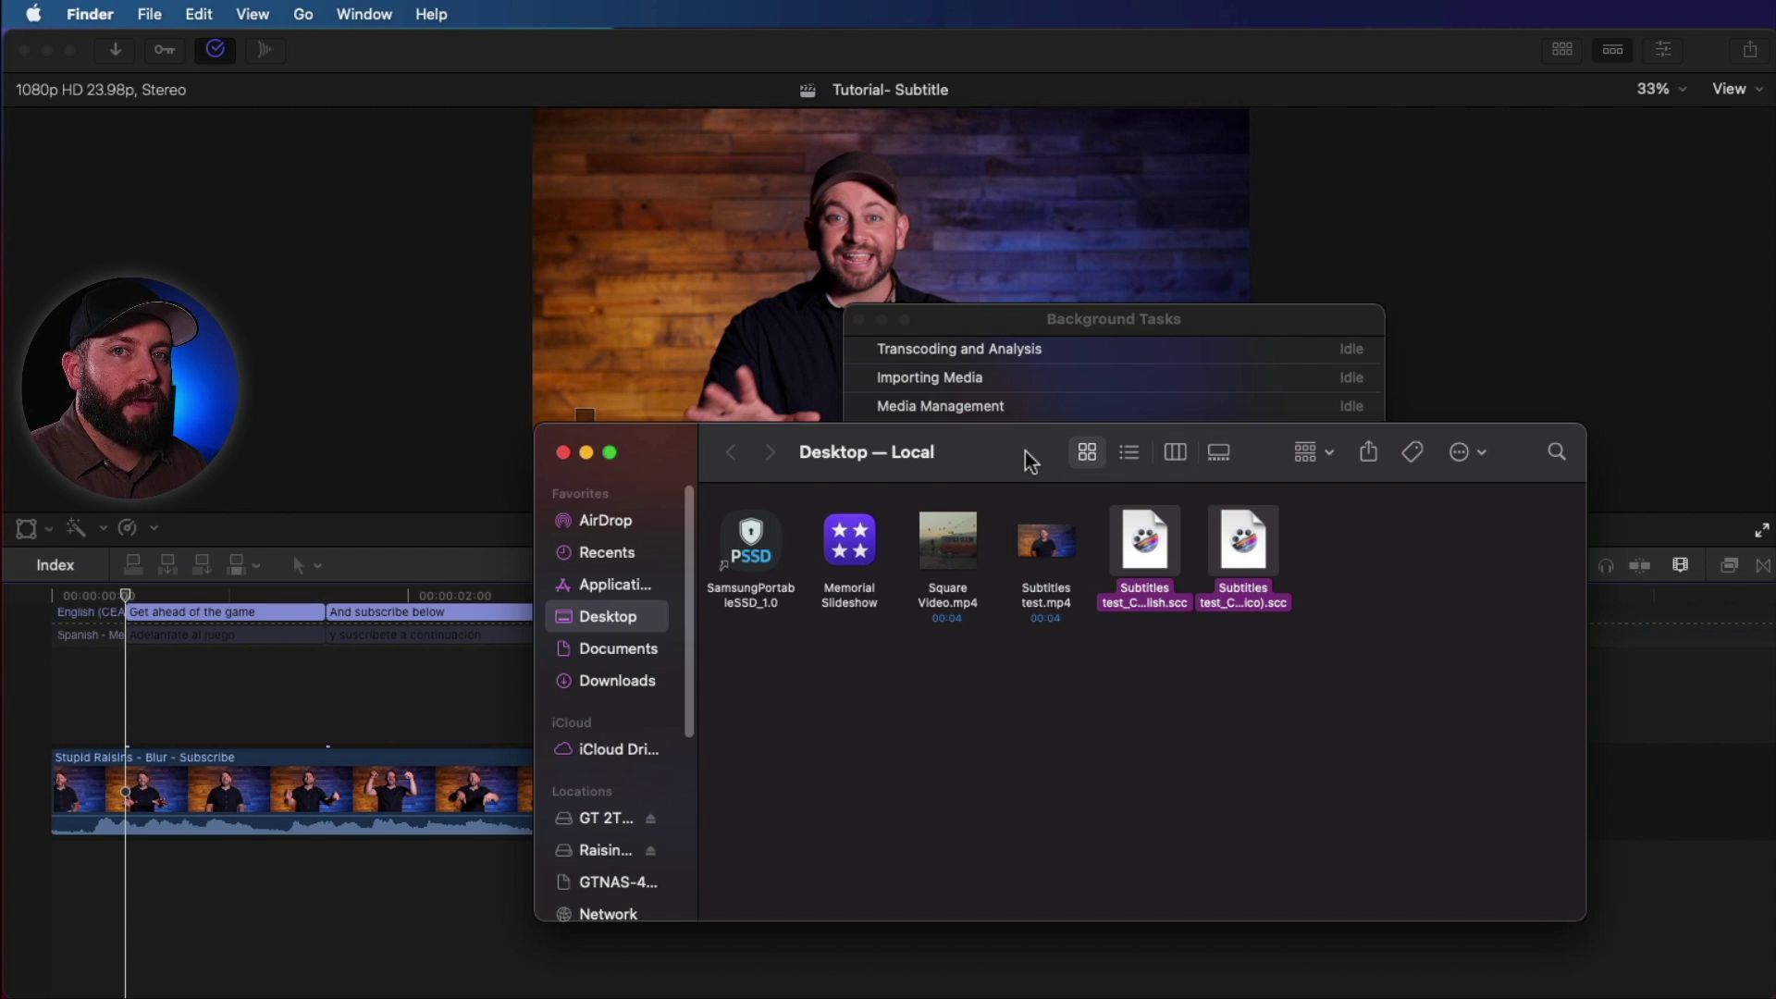
{"action": "left_click", "coordinate": [563, 452]}
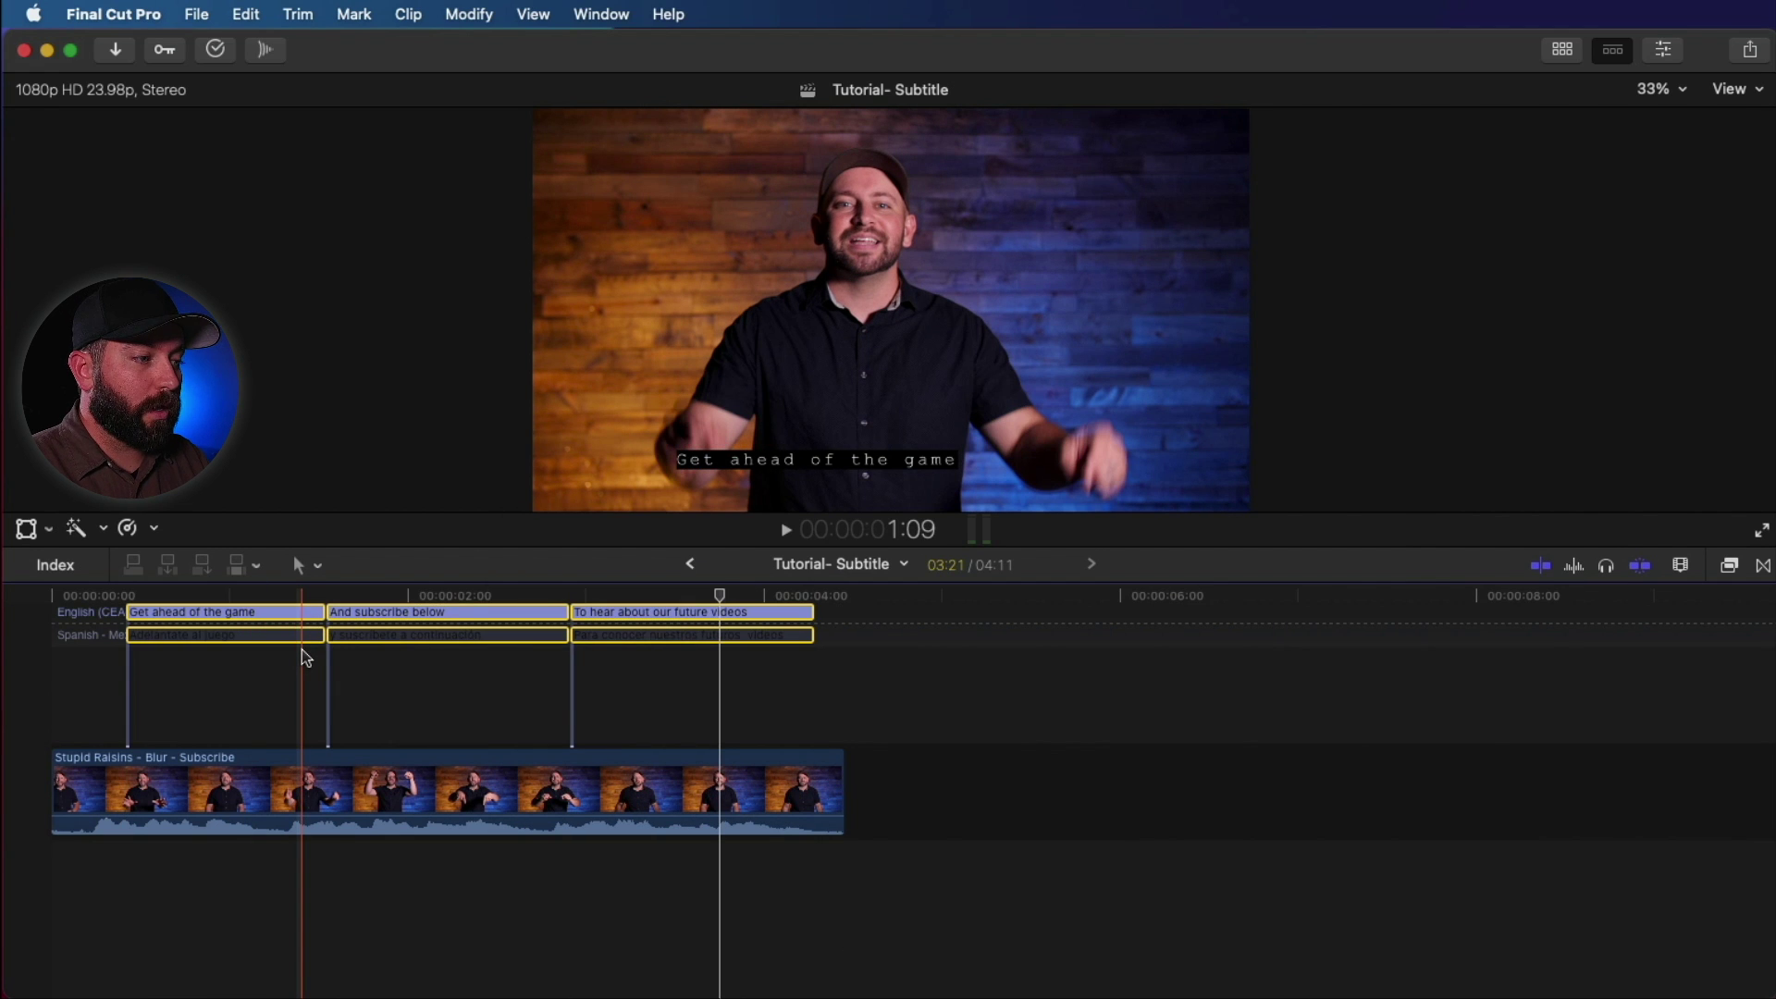
Delete the timeline's caption clips, then import the English and Mexico SCC files via File > Import > Captions
{"action": "key", "text": "BackSpace"}
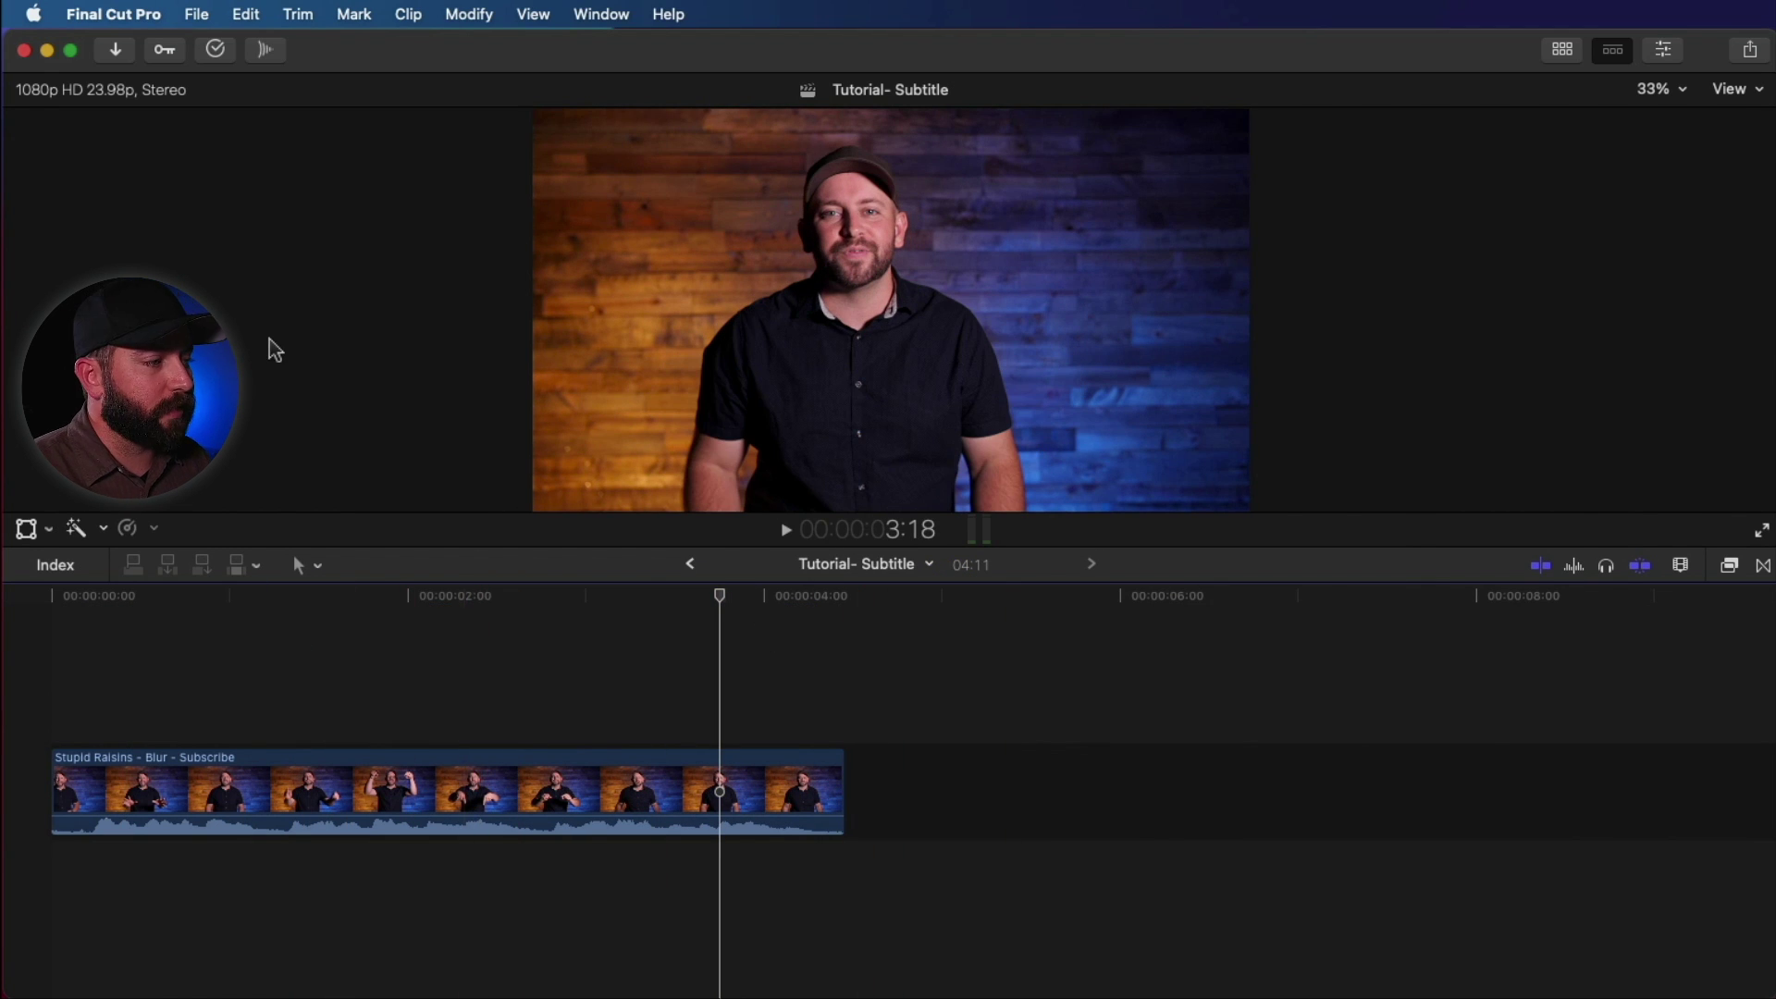
{"action": "left_click", "coordinate": [196, 14]}
{"action": "mouse_move", "coordinate": [199, 50]}
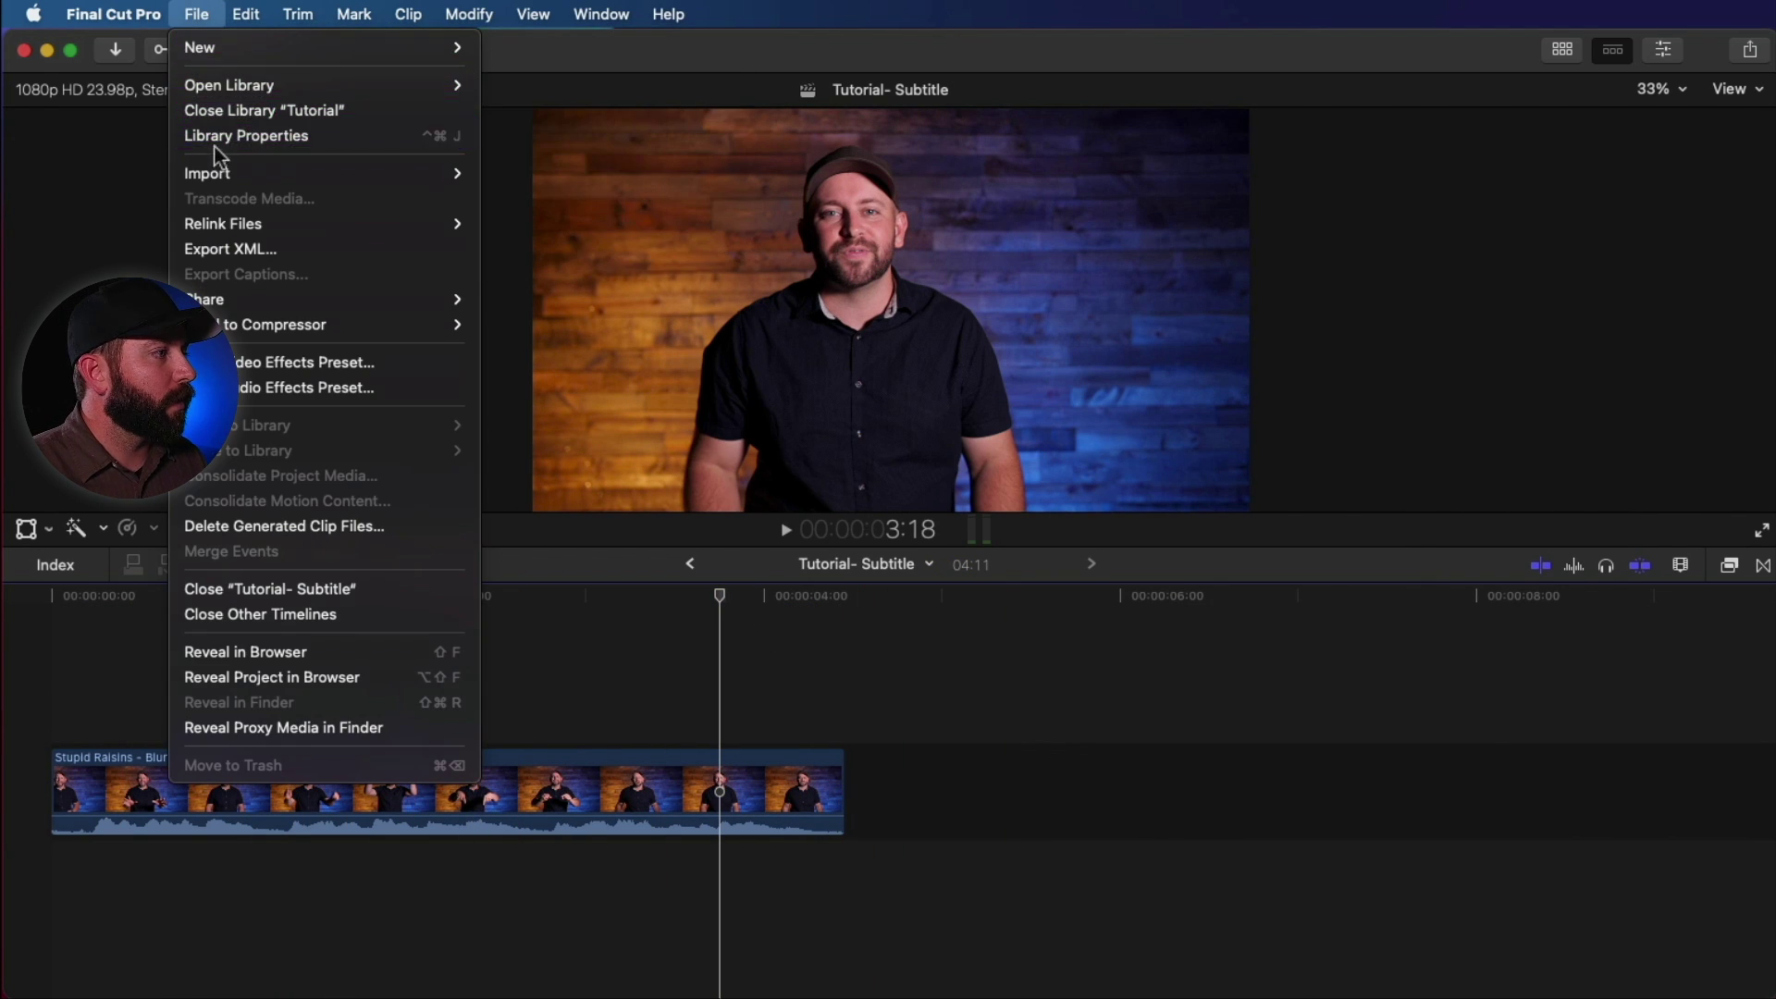
{"action": "mouse_move", "coordinate": [230, 173]}
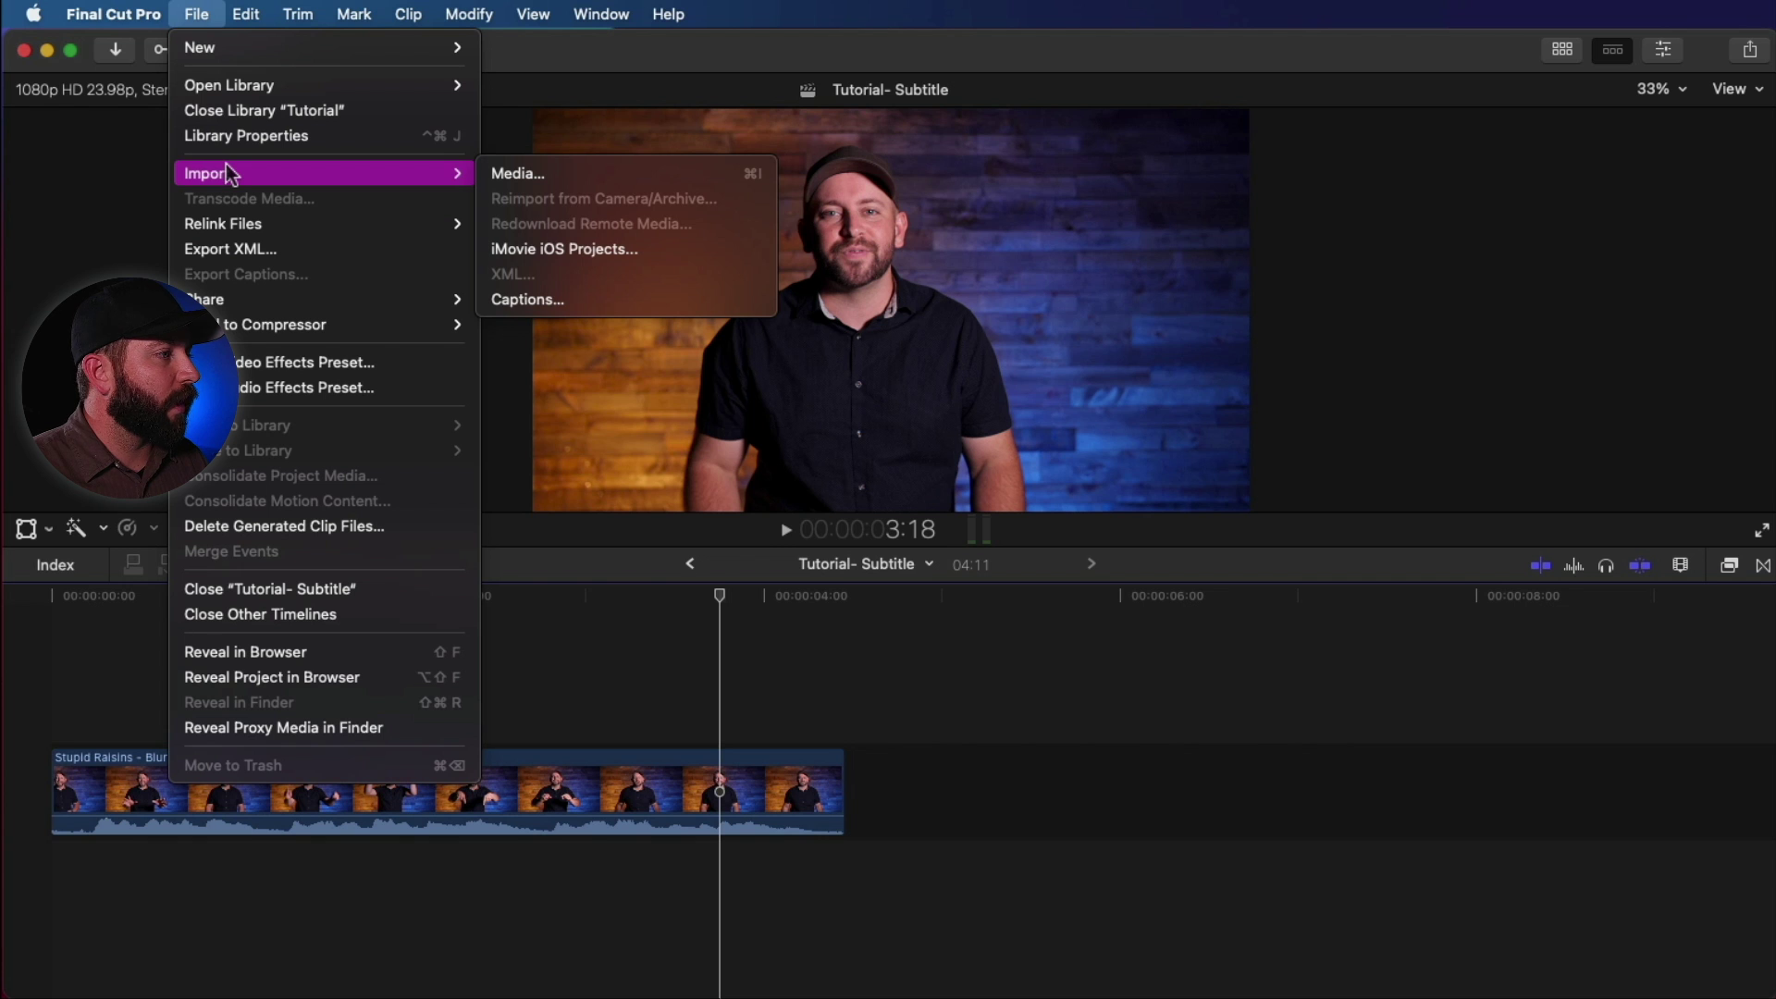
{"action": "left_click", "coordinate": [555, 298]}
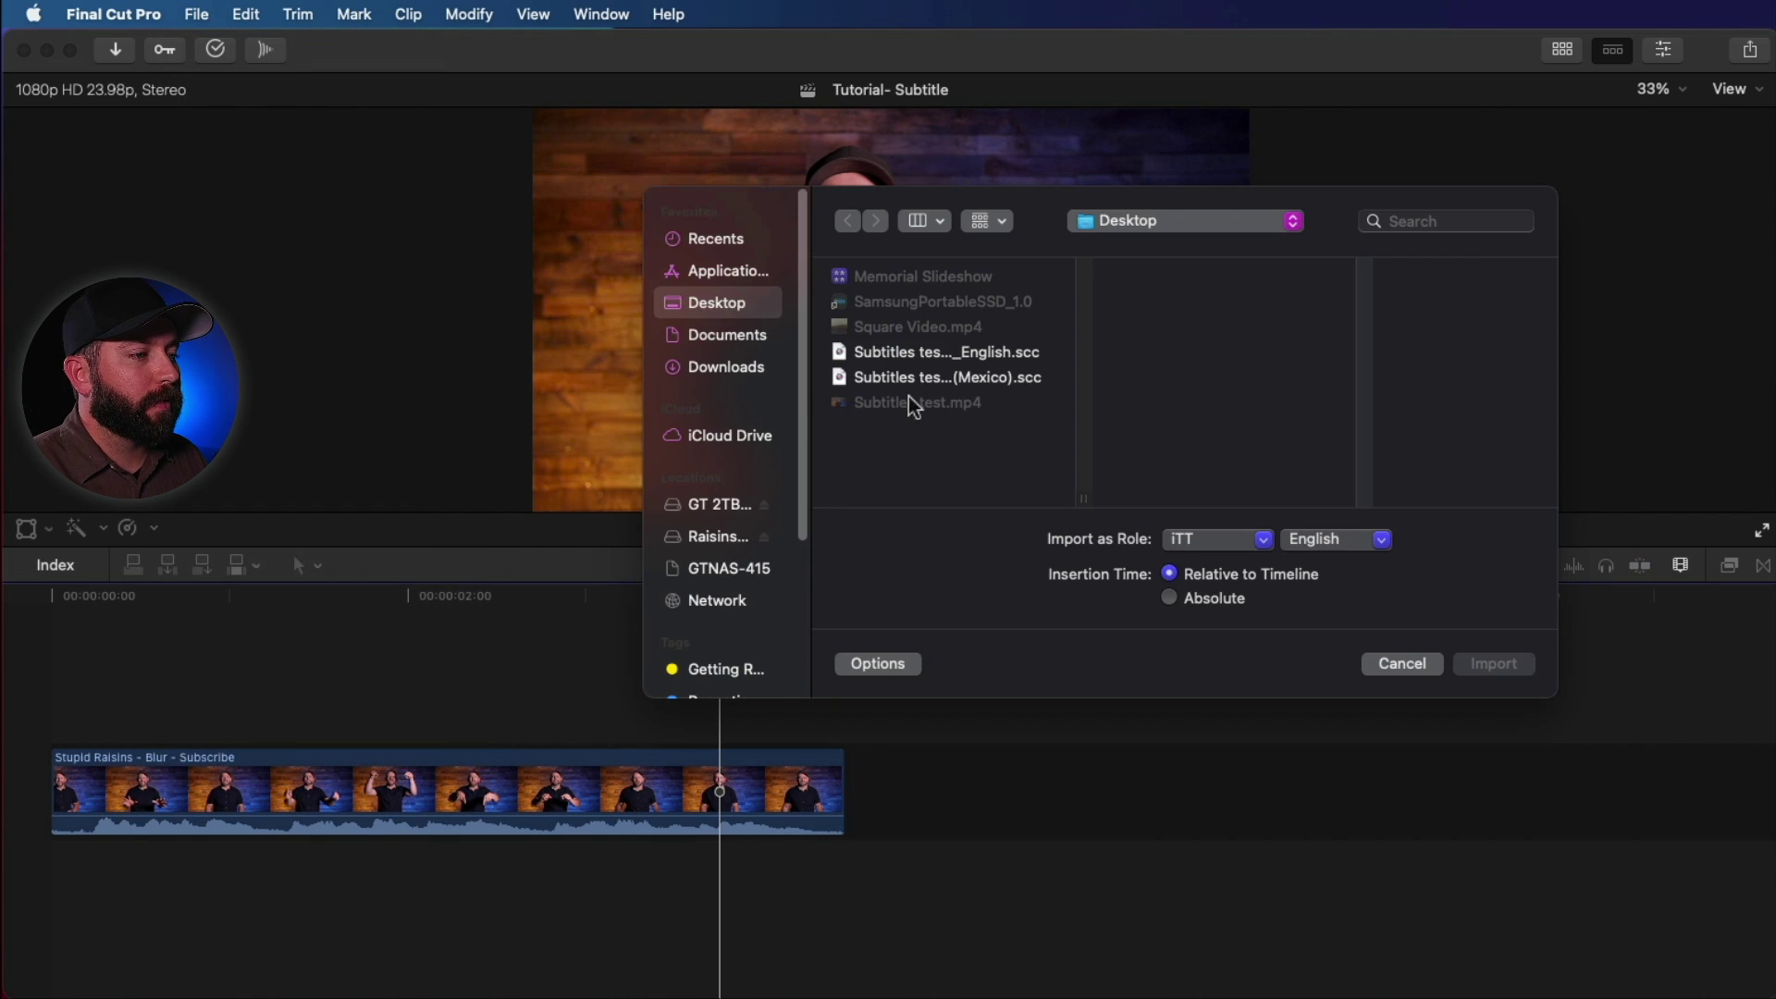
{"action": "left_click", "coordinate": [958, 353]}
{"action": "left_click", "coordinate": [953, 385], "text": "super"}
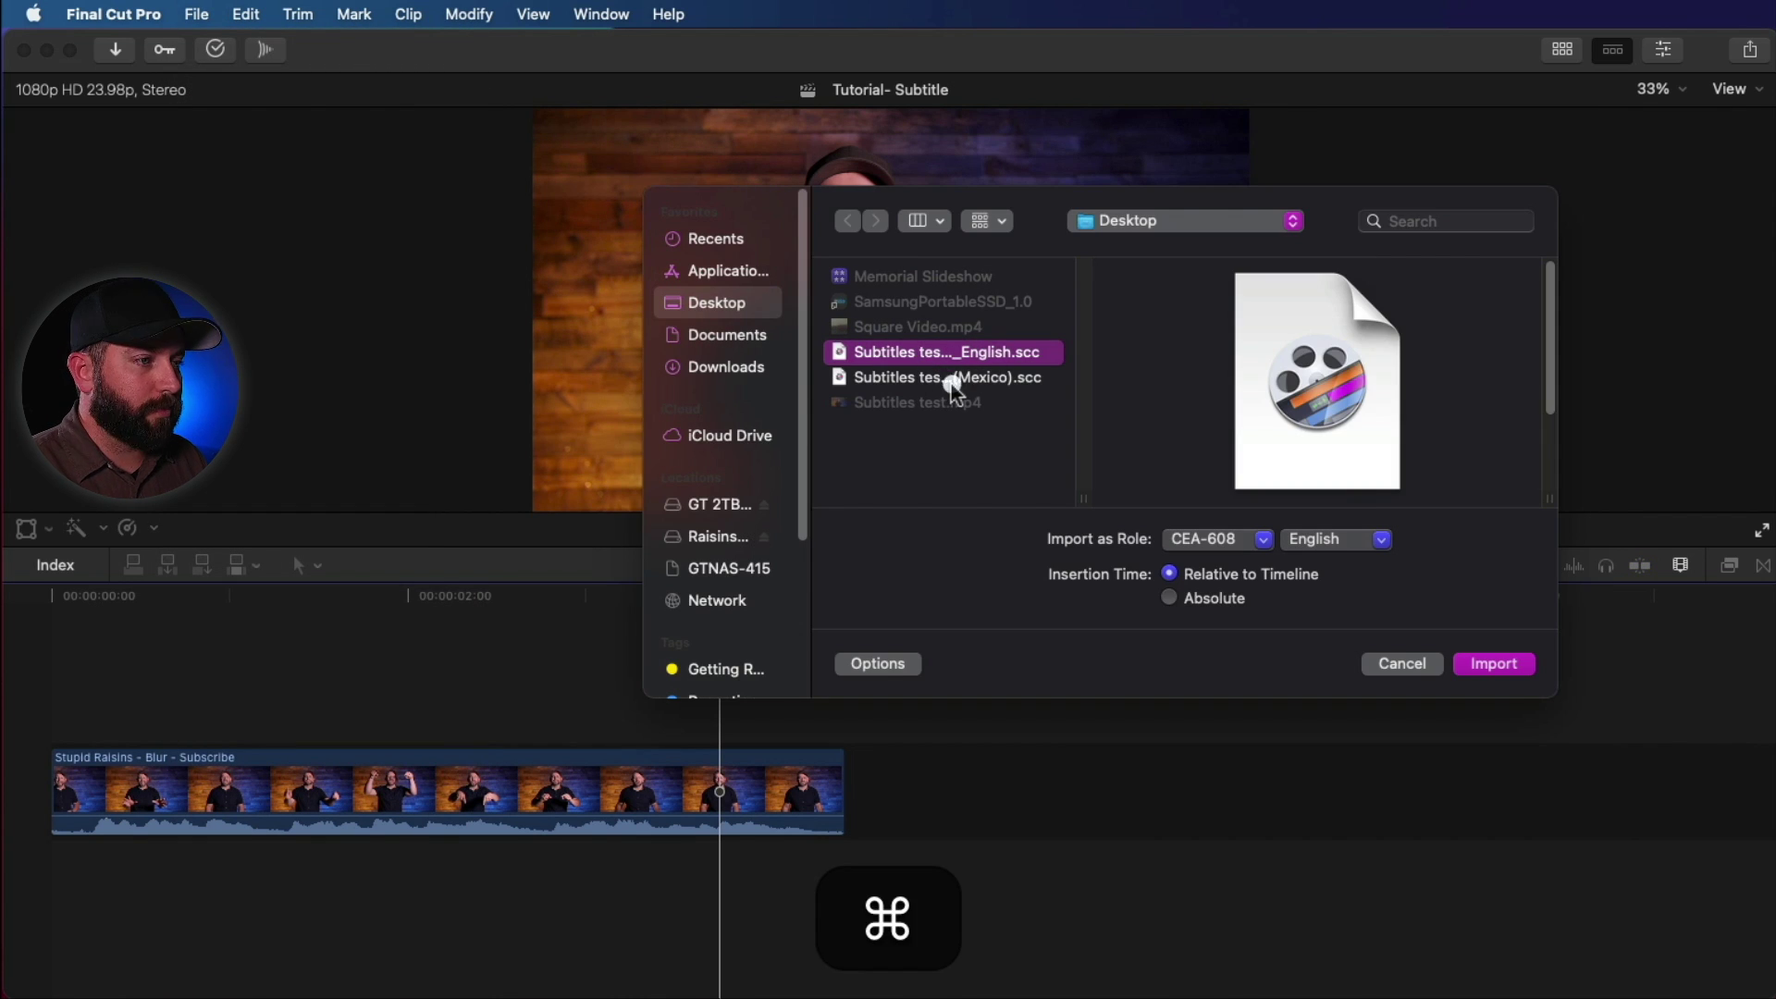
{"action": "left_click", "coordinate": [903, 387], "text": "super"}
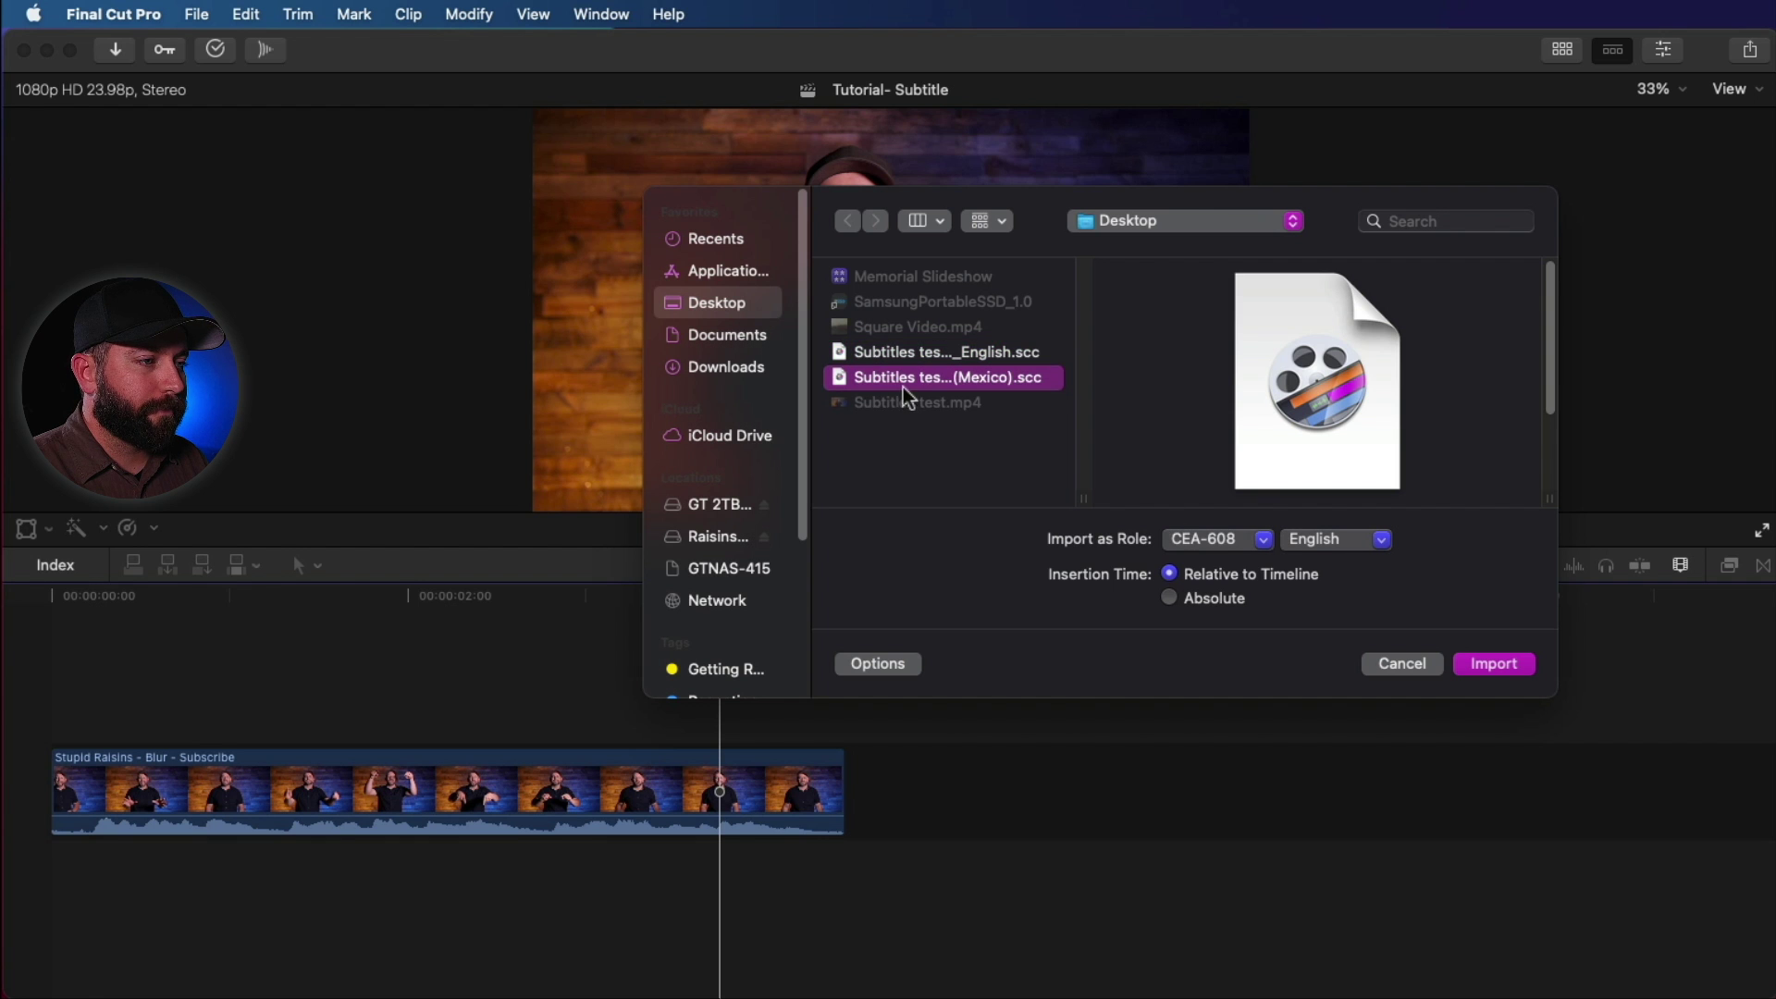
{"action": "key", "text": "Return"}
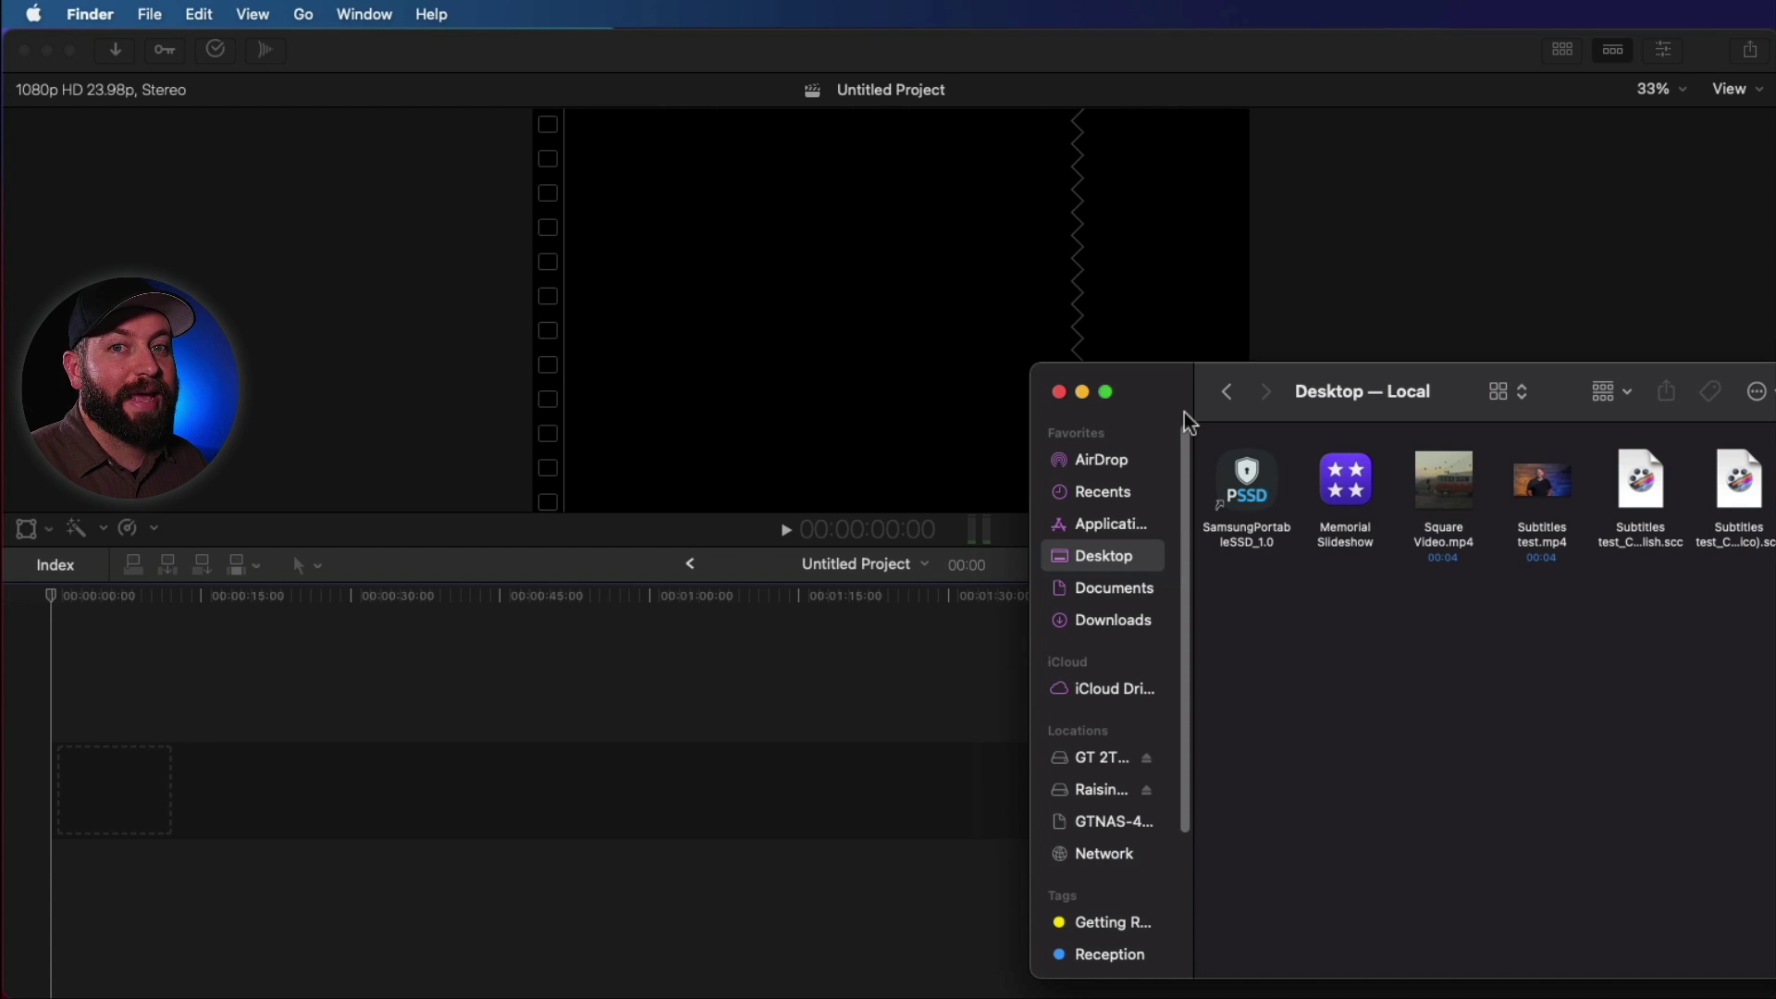
Drag Subtitles test.mp4 into the Untitled Project timeline, close Finder, and zoom to fit
{"action": "left_click_drag", "start_coordinate": [1541, 483], "coordinate": [592, 768]}
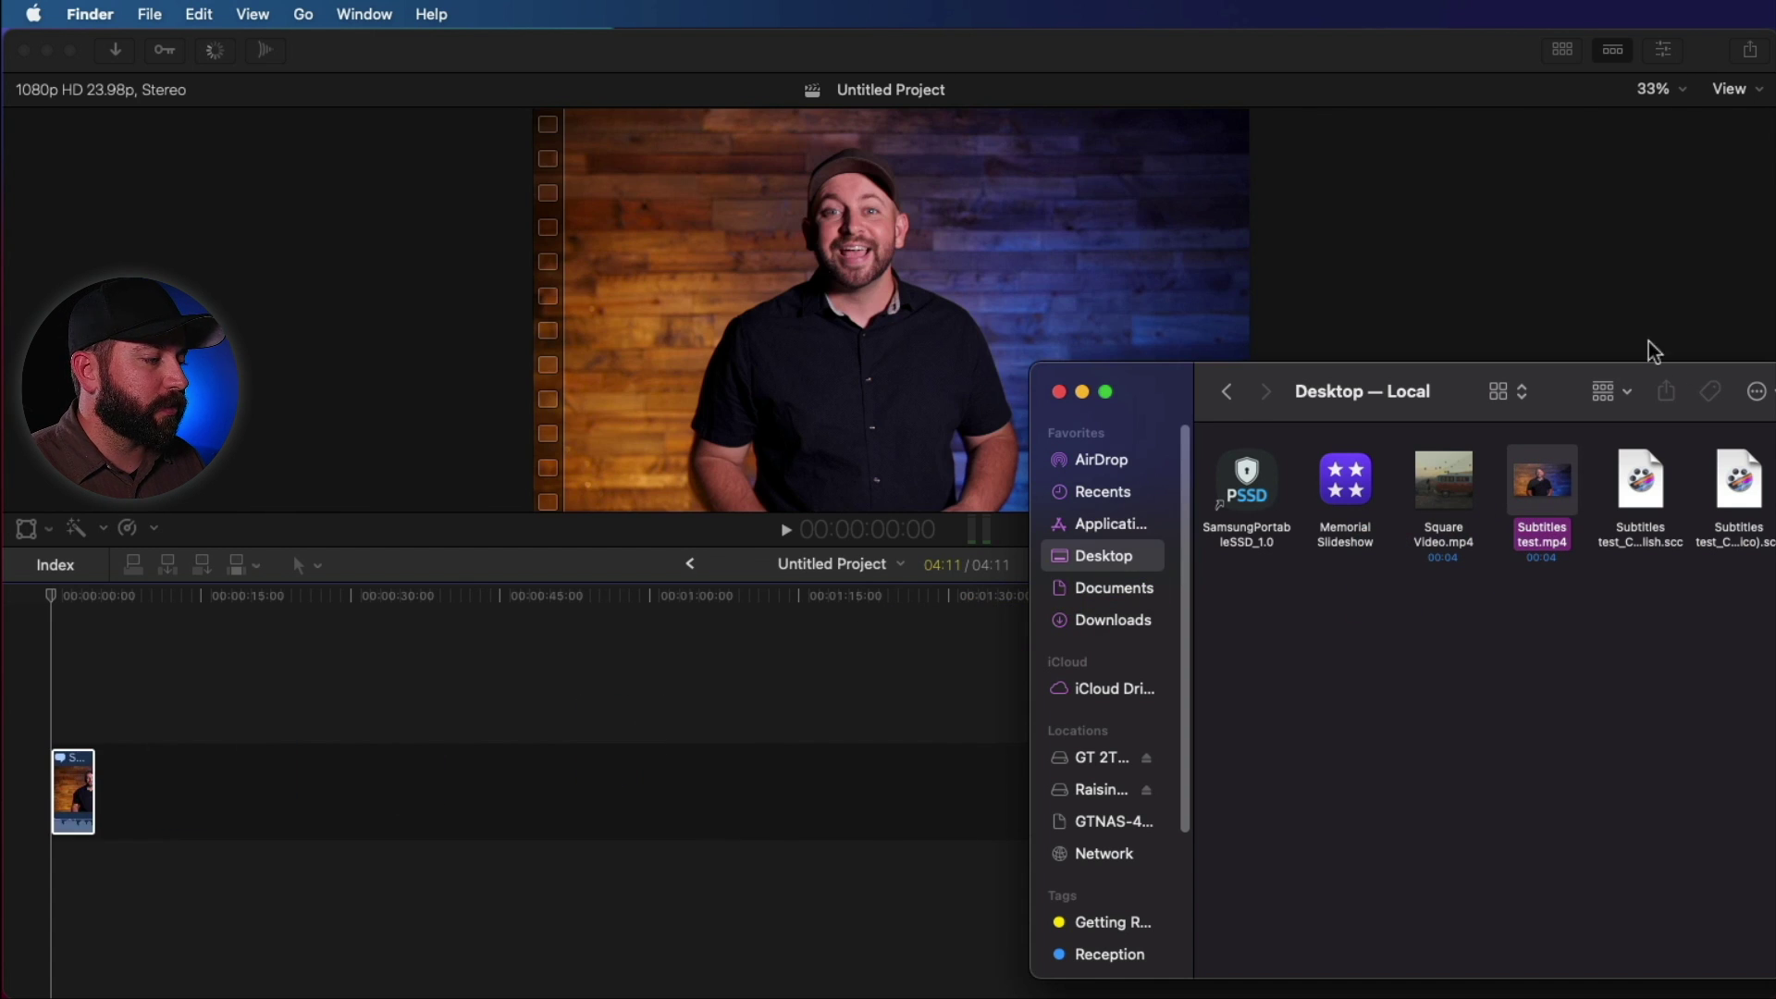
{"action": "left_click", "coordinate": [1059, 393]}
{"action": "key", "text": "shift+z"}
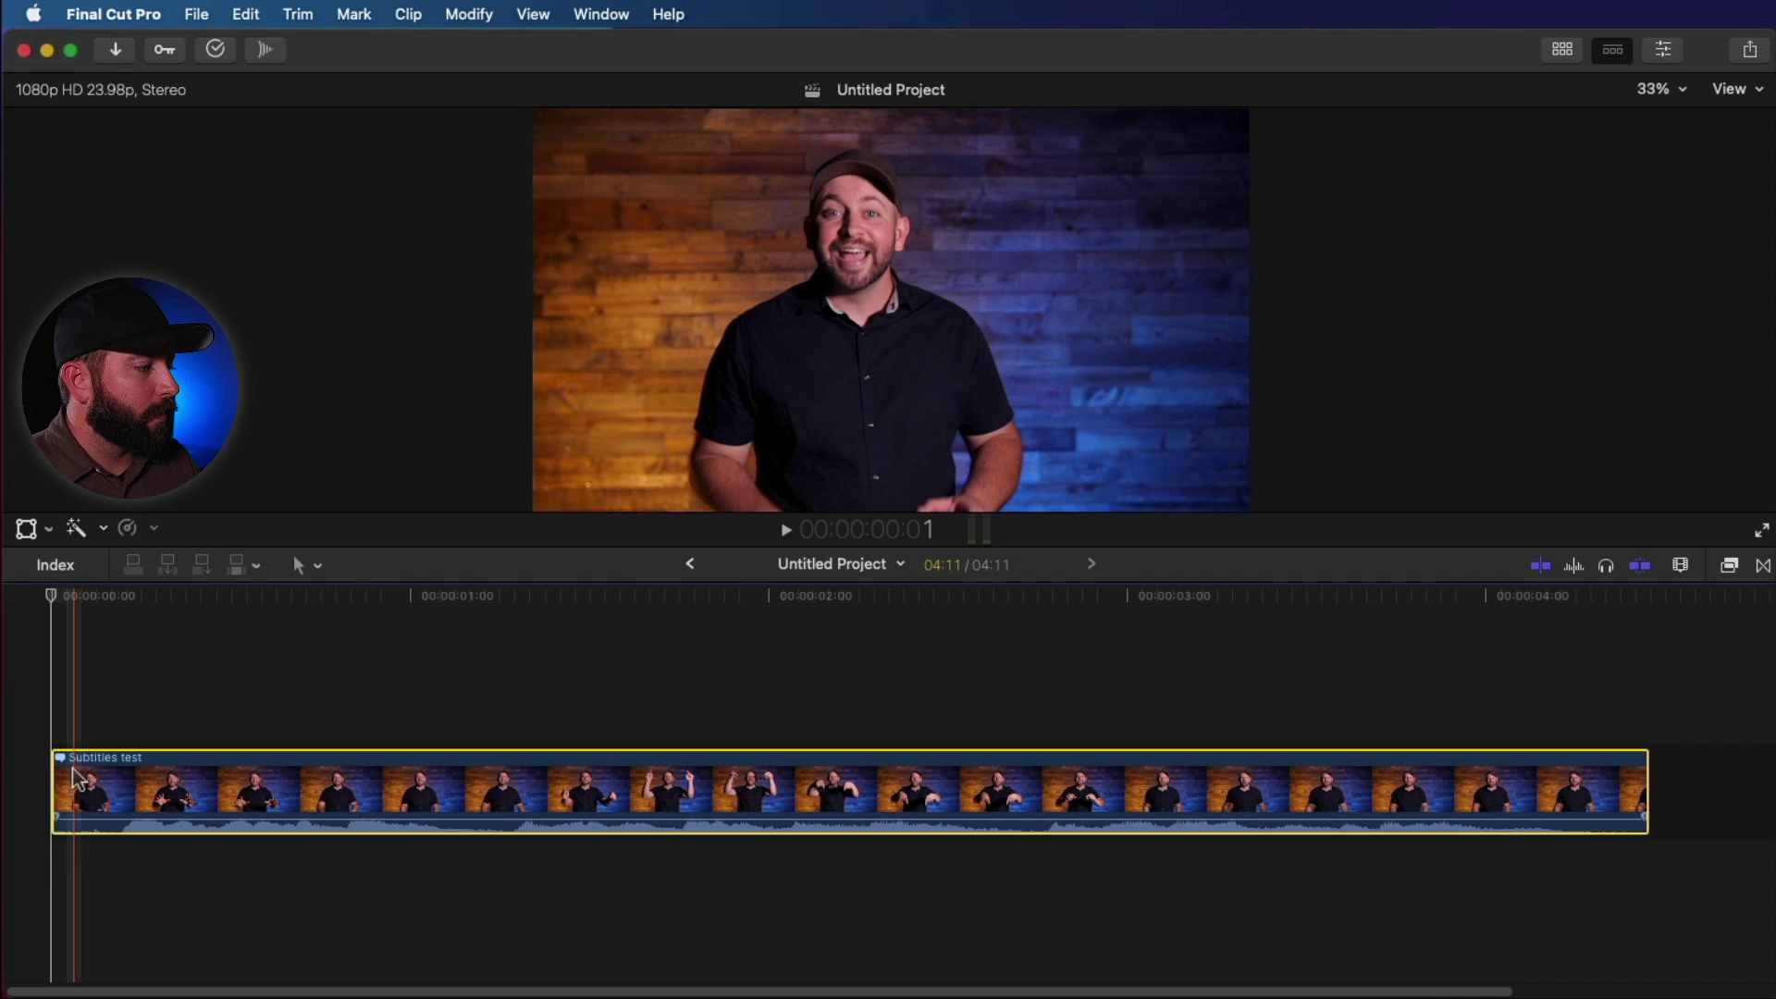
Use Extract Captions on the Subtitles test clip to get its English CEA-608 captions
{"action": "right_click", "coordinate": [211, 789]}
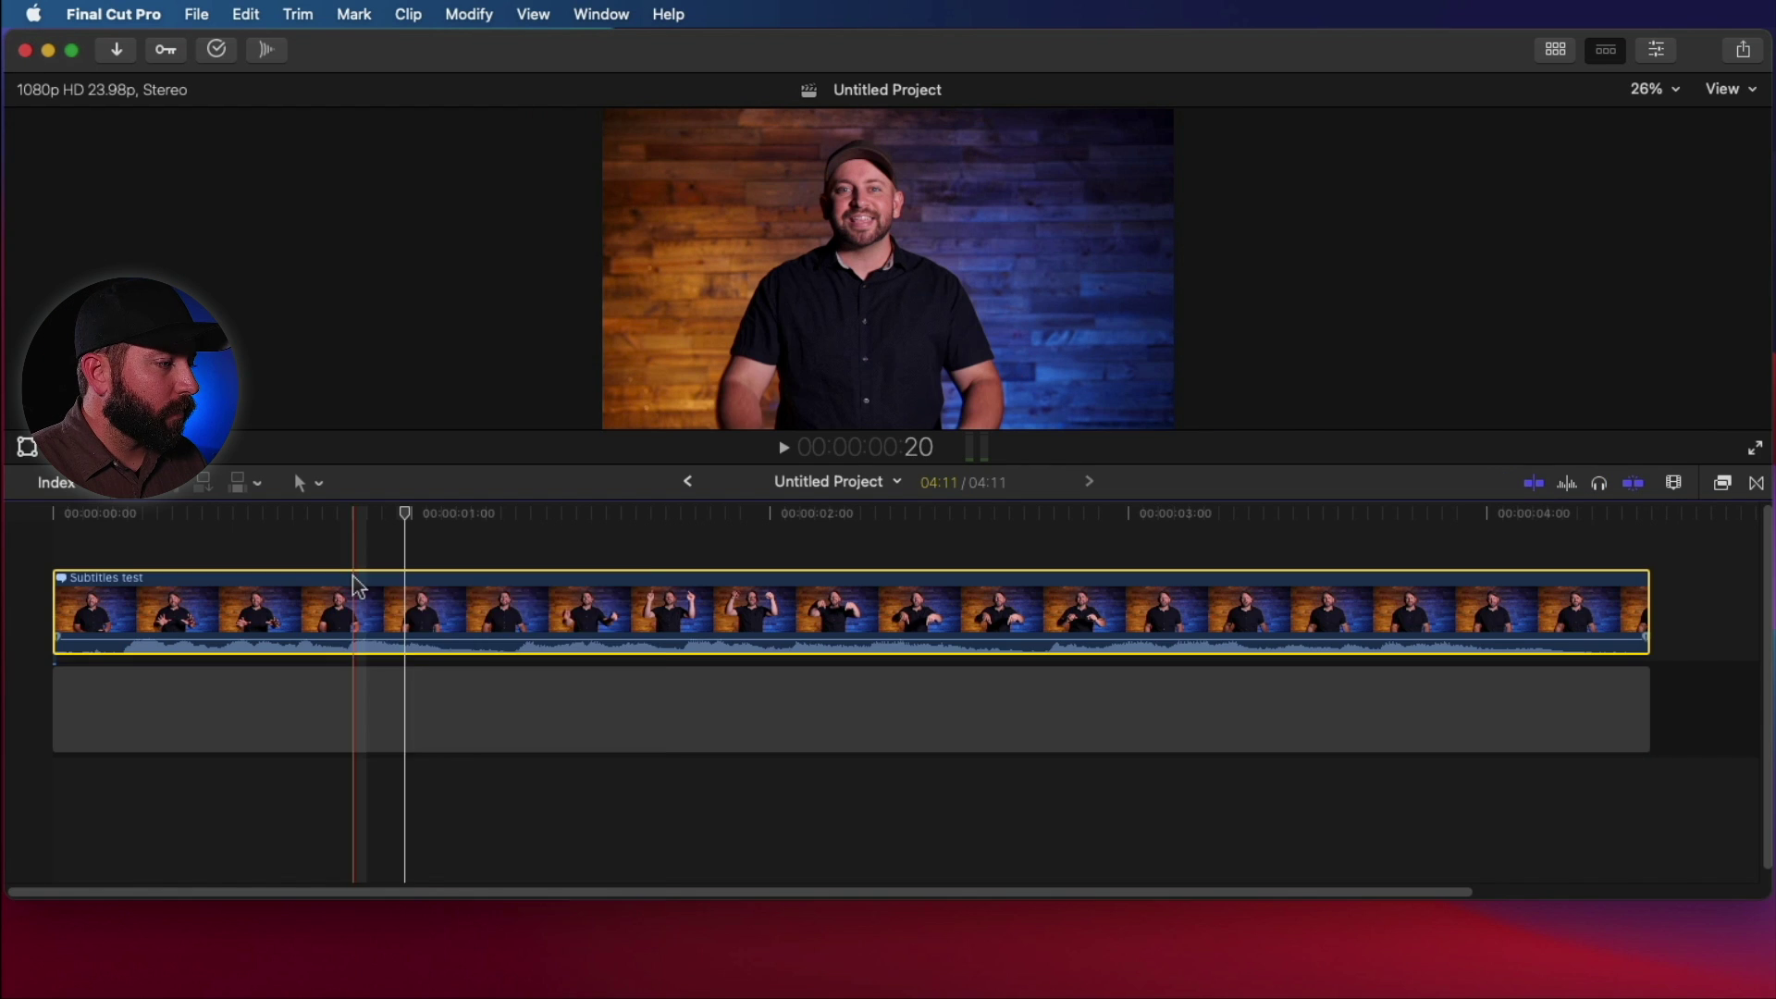
{"action": "right_click", "coordinate": [357, 587]}
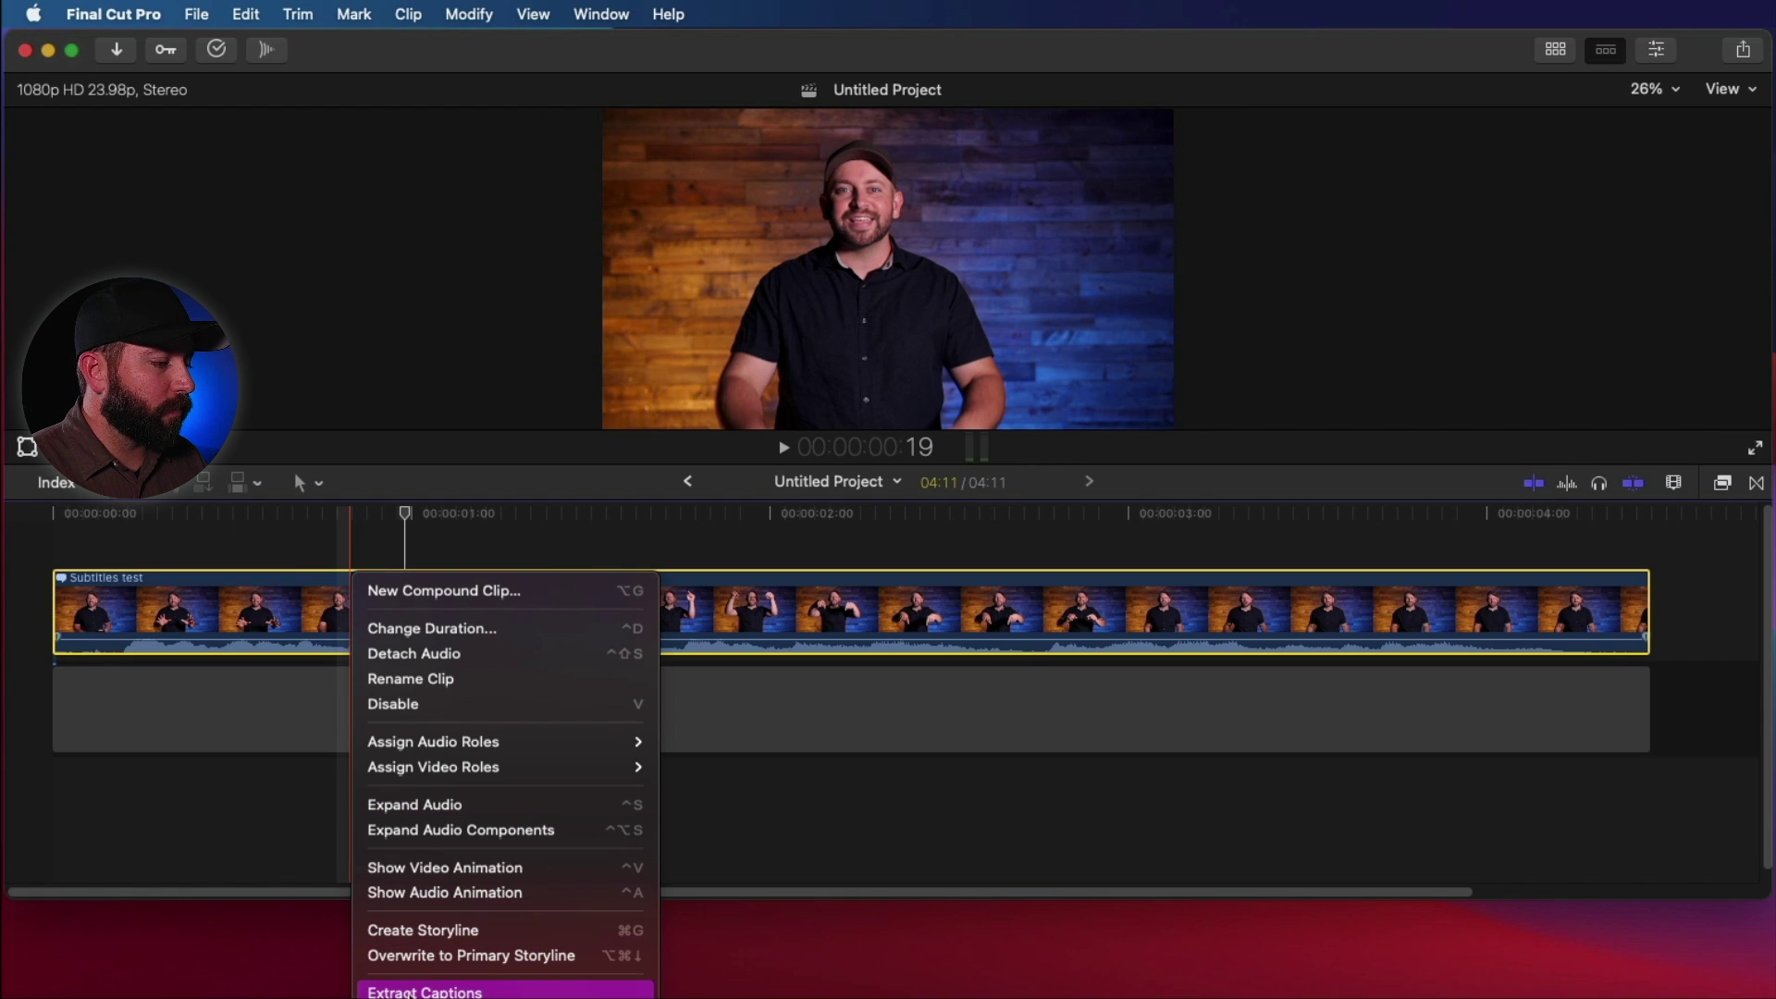
{"action": "left_click", "coordinate": [408, 992]}
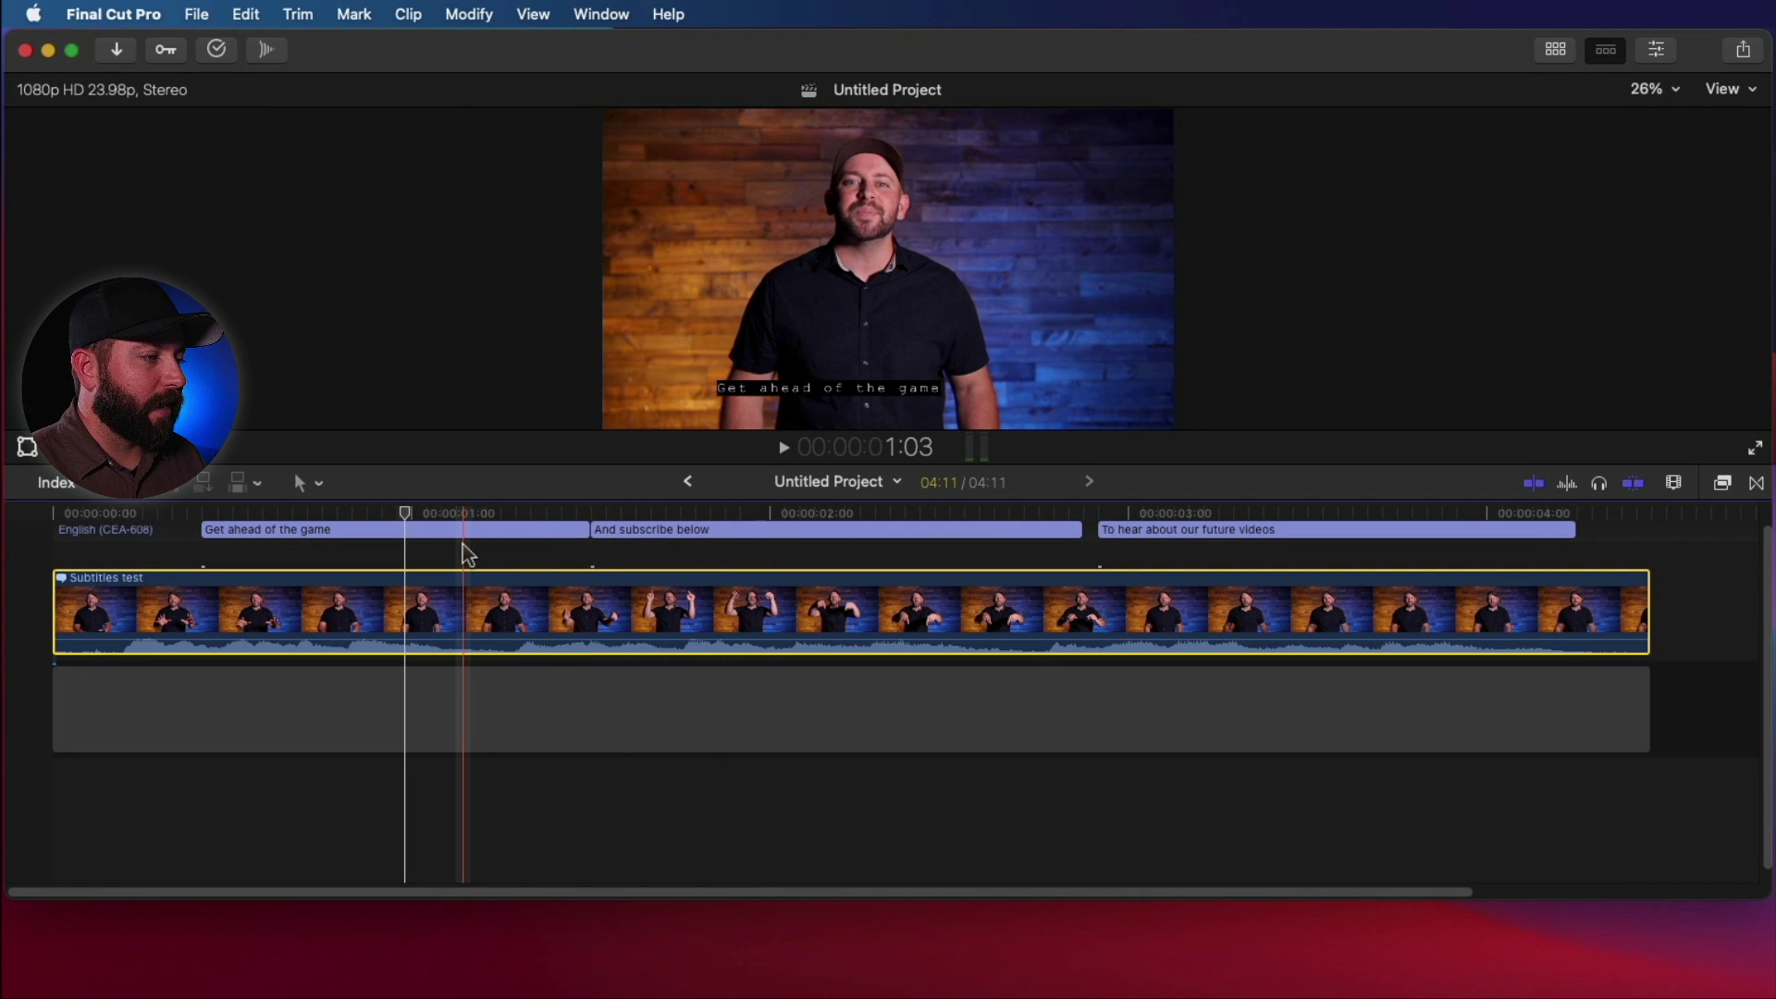
{"action": "key", "text": "super+z"}
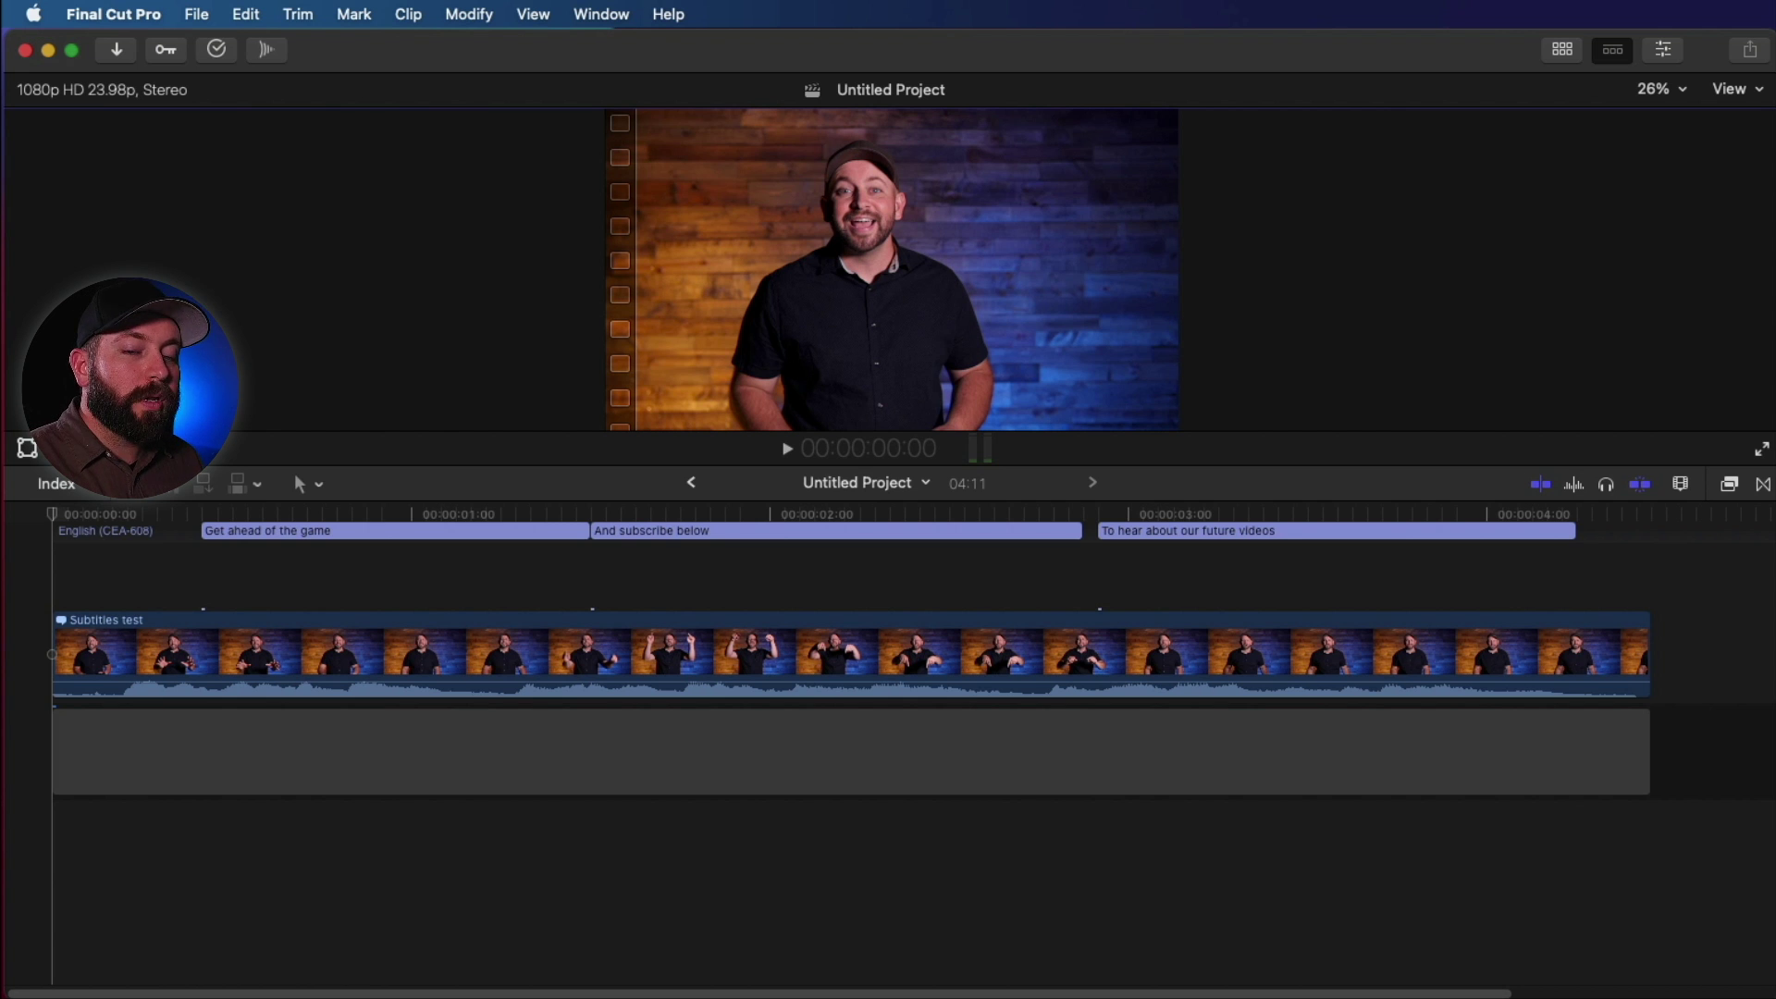
Duplicate the English (Automatic) subtitles in YouTube Studio and publish the copy
{"action": "key", "text": "super+Tab"}
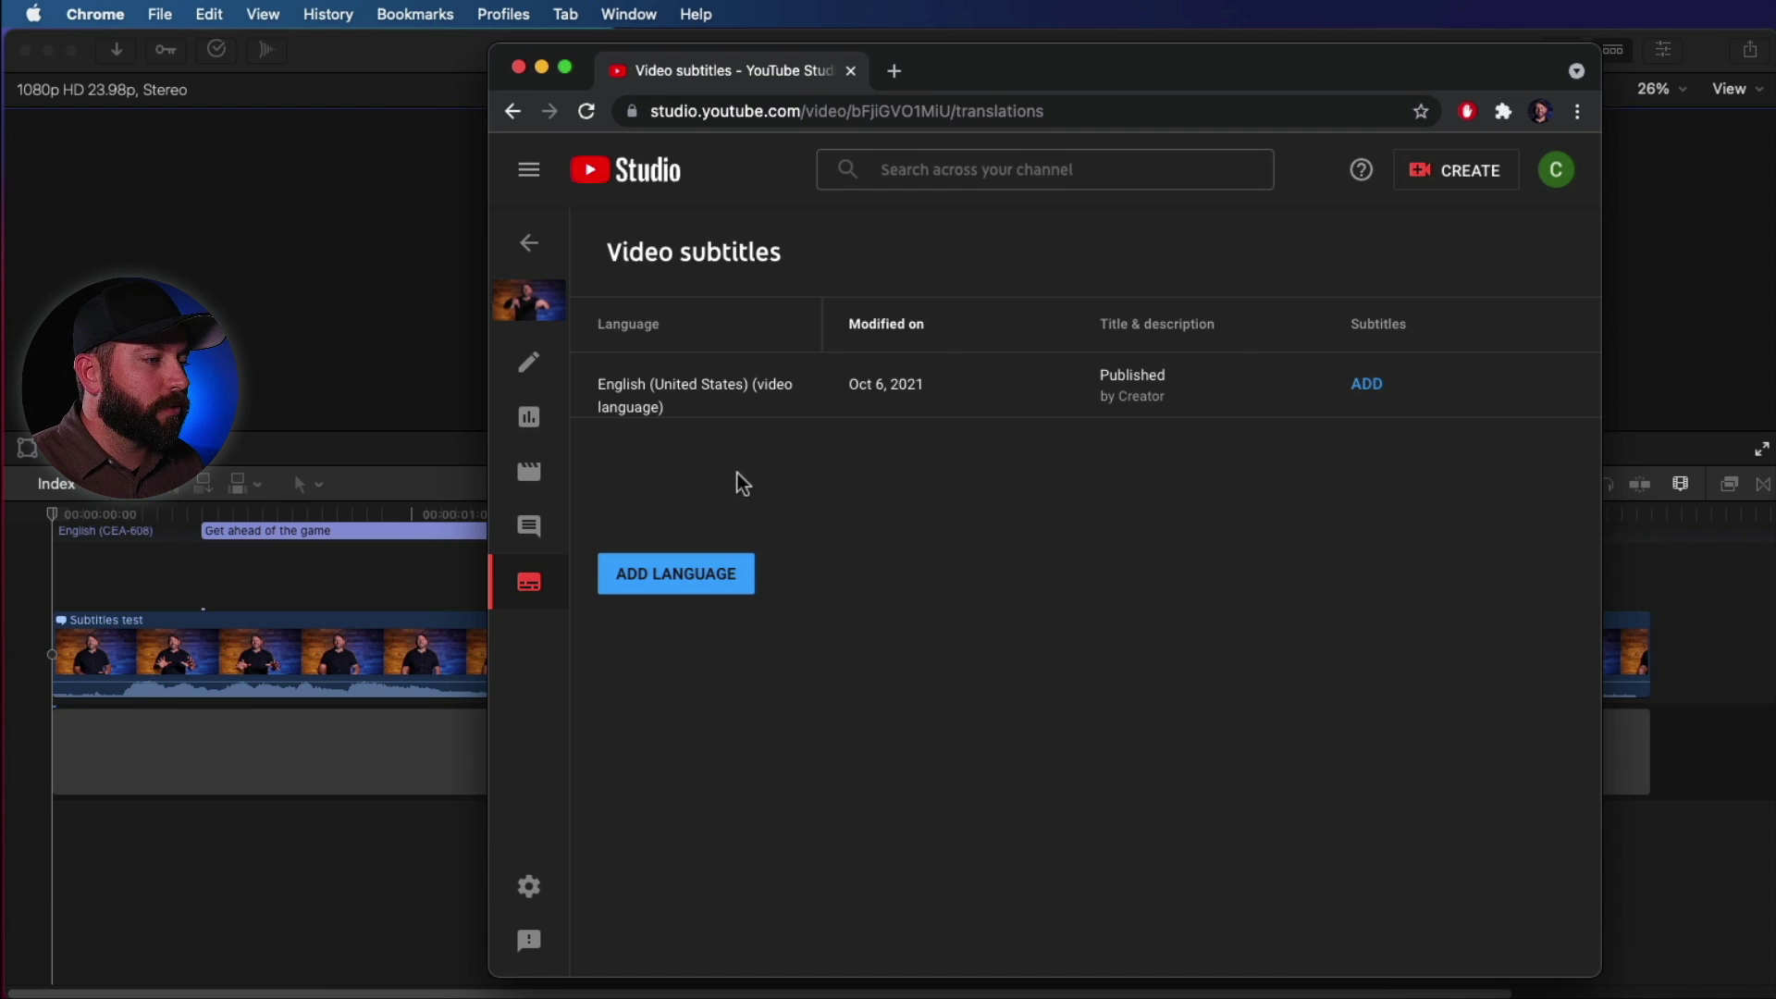
{"action": "key", "text": "super+r"}
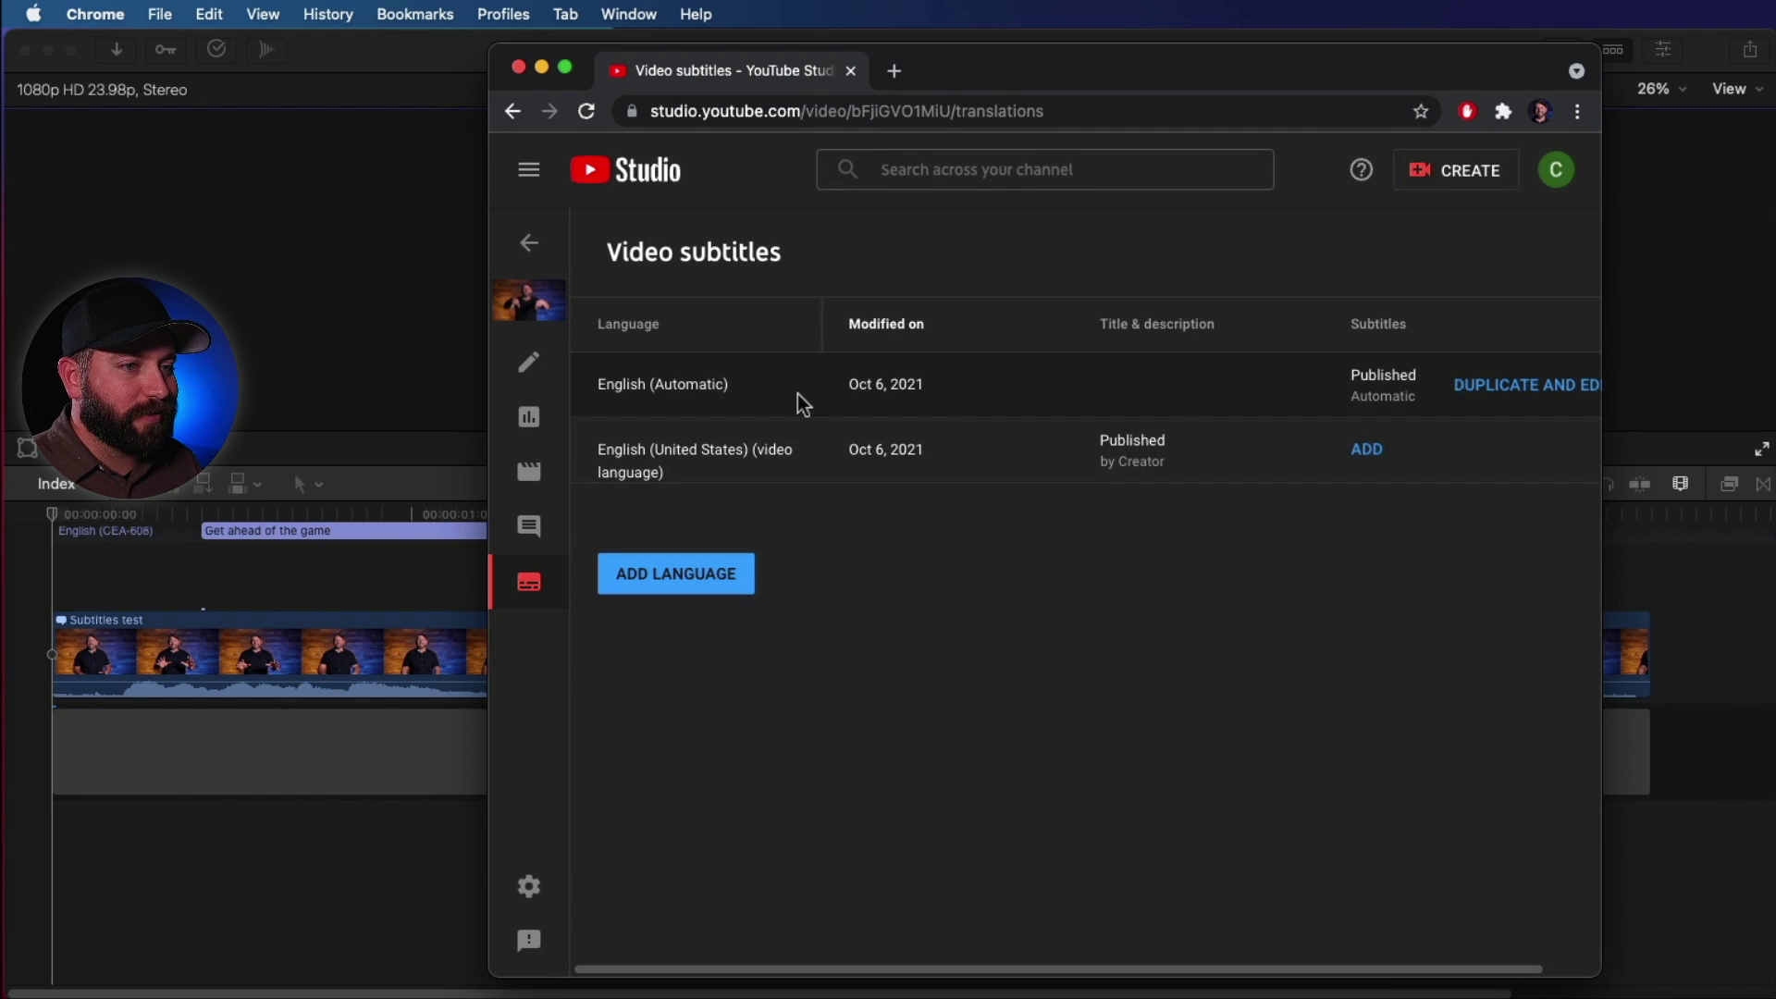
{"action": "left_click_drag", "start_coordinate": [1590, 444], "coordinate": [1722, 424]}
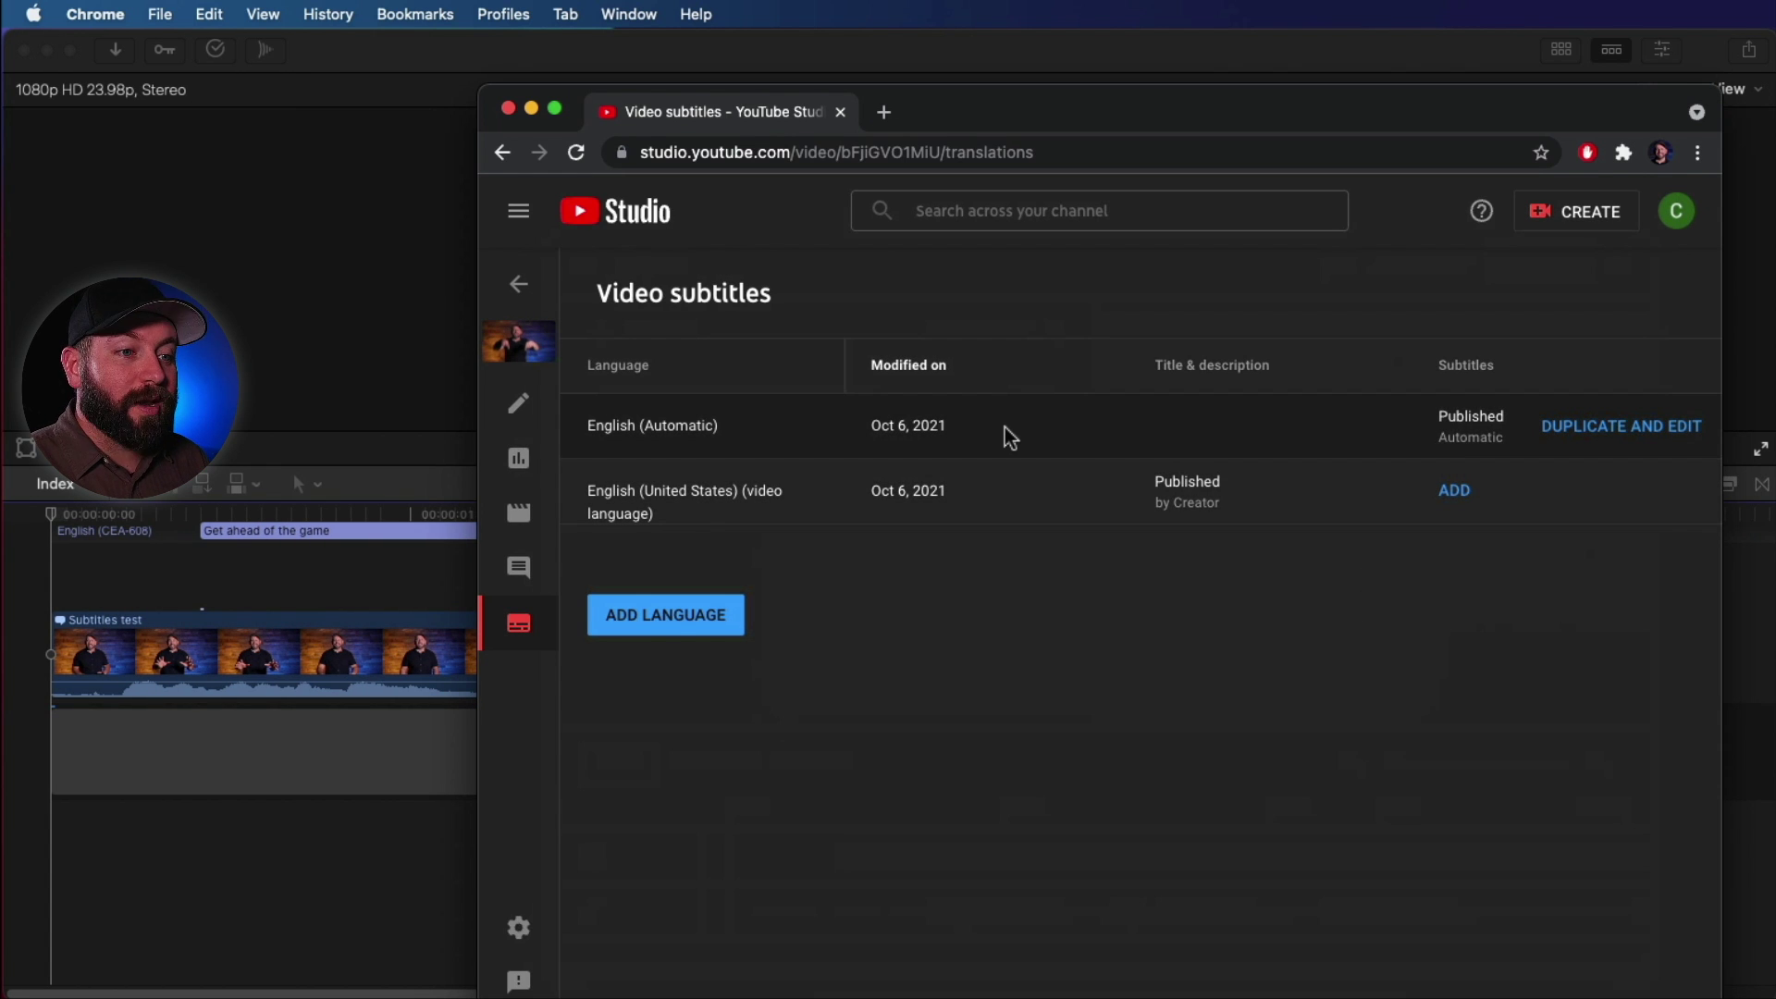
{"action": "left_click", "coordinate": [1586, 437]}
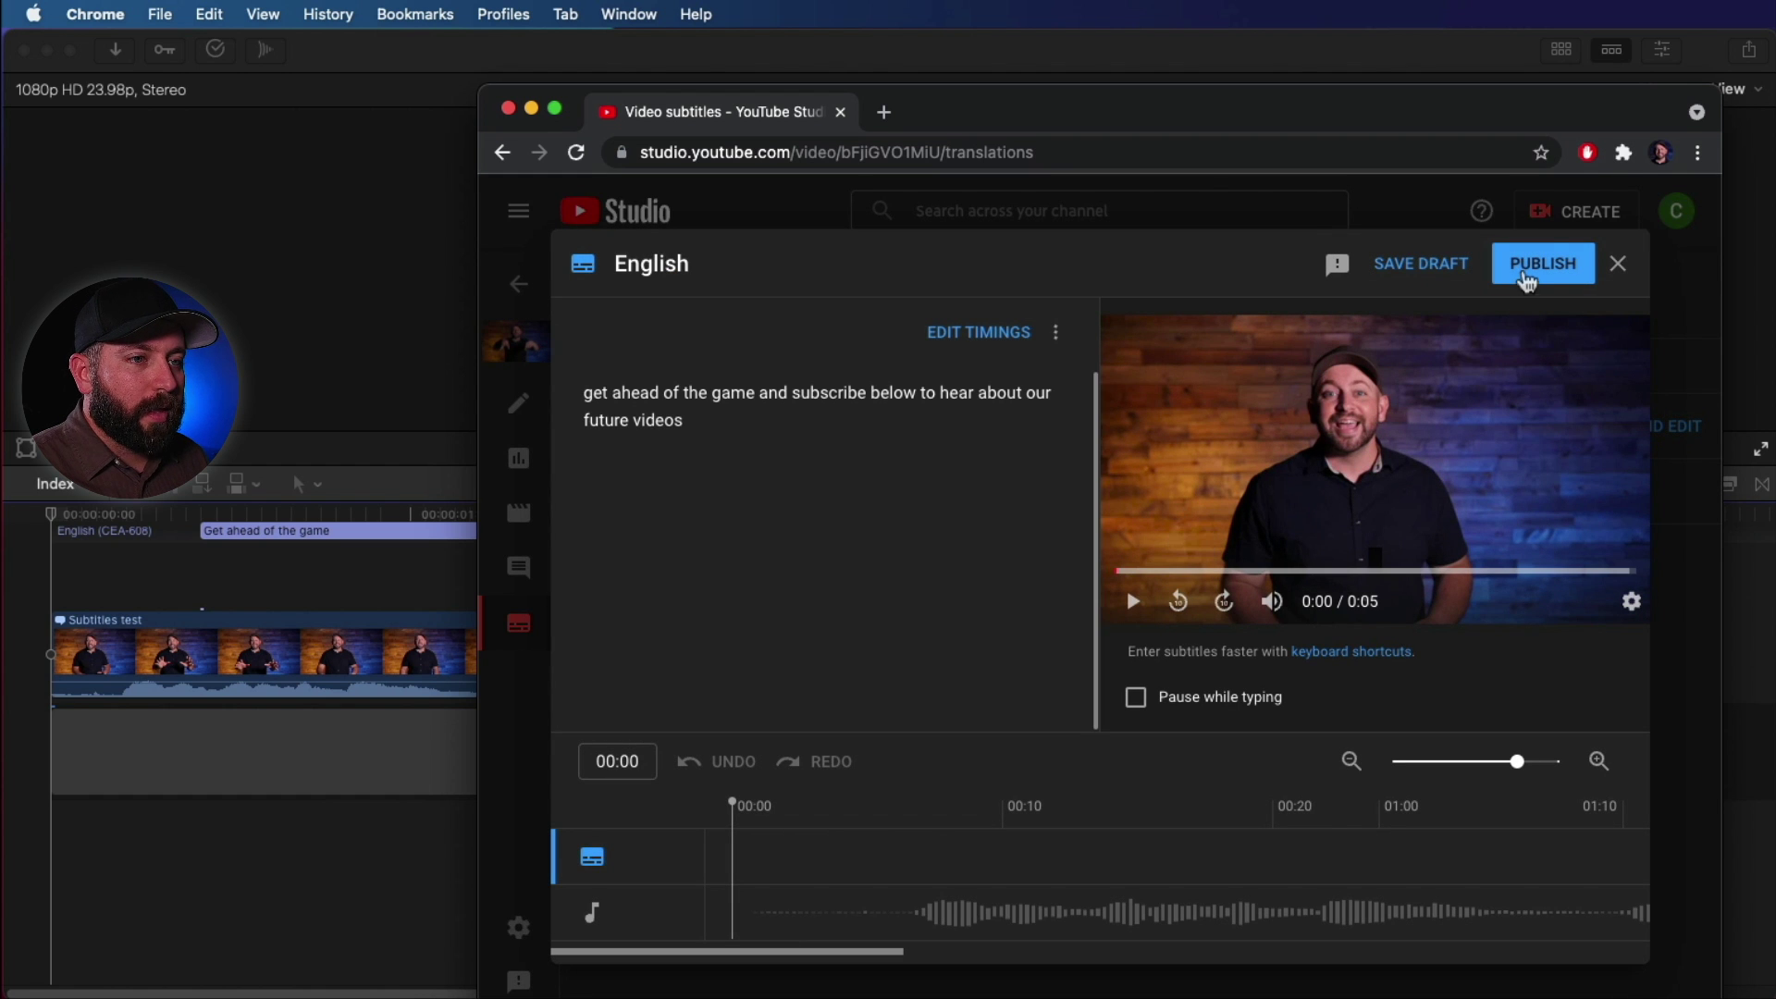
{"action": "left_click", "coordinate": [1539, 266]}
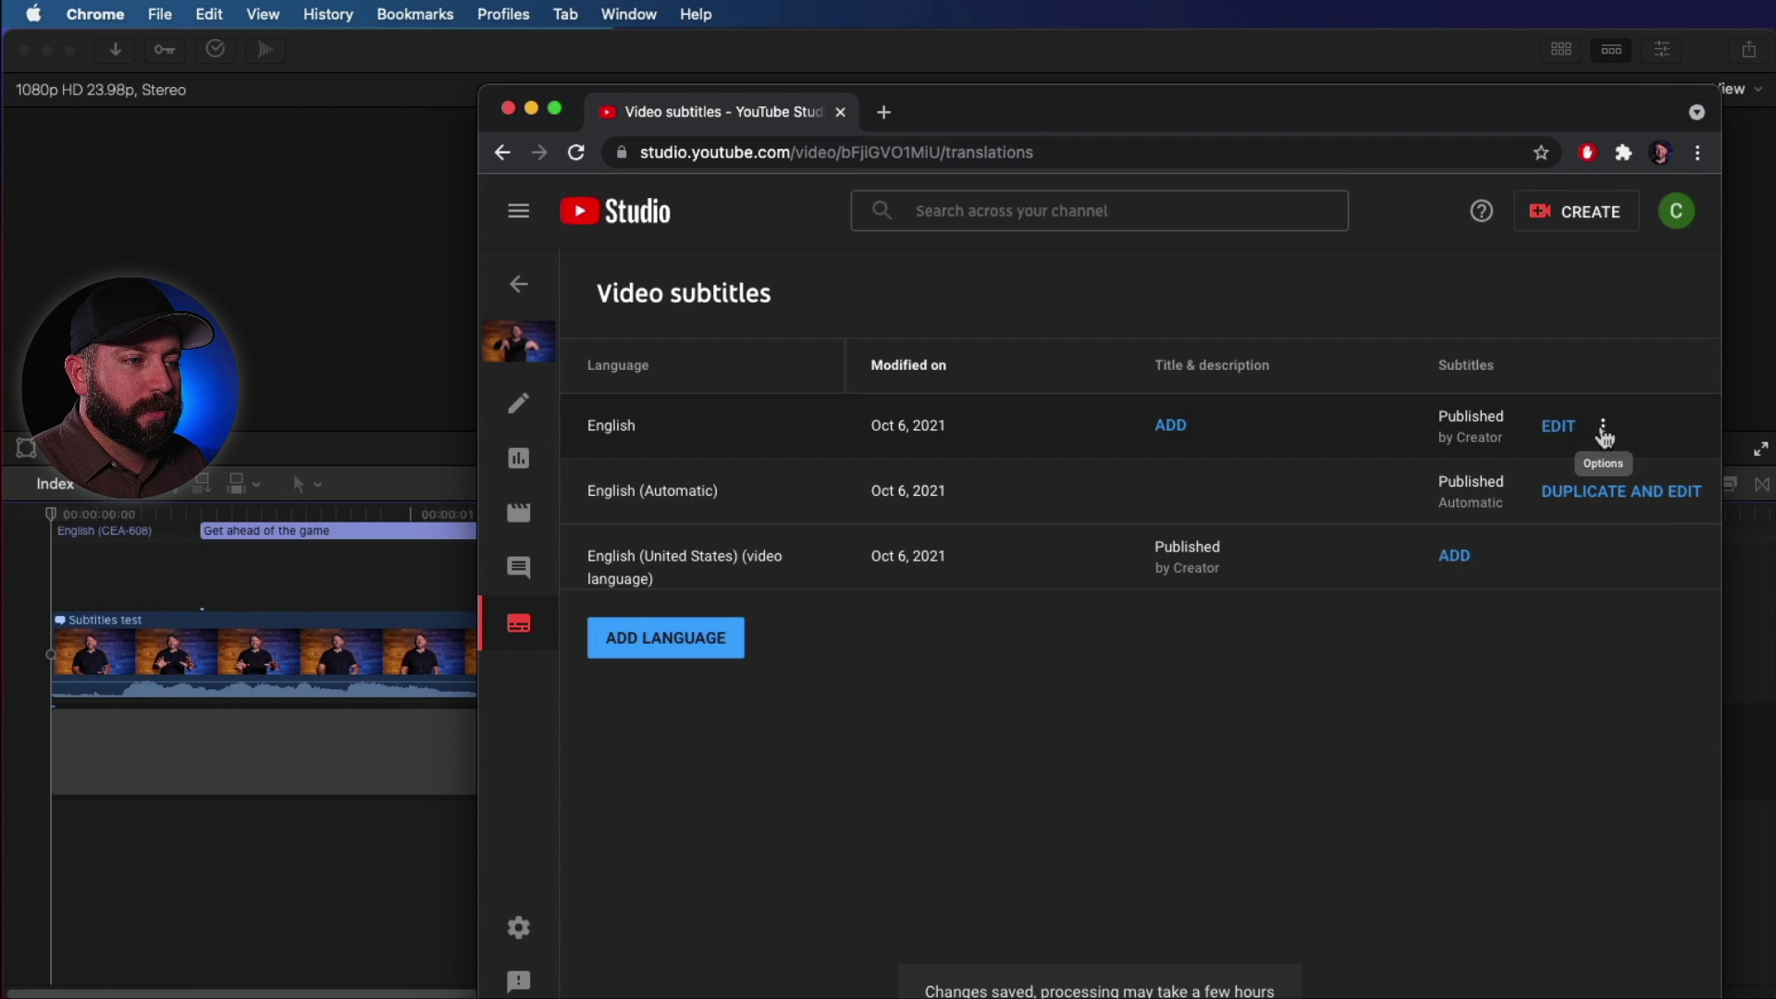
Download the published English subtitles as an .srt file
{"action": "left_click", "coordinate": [1604, 431]}
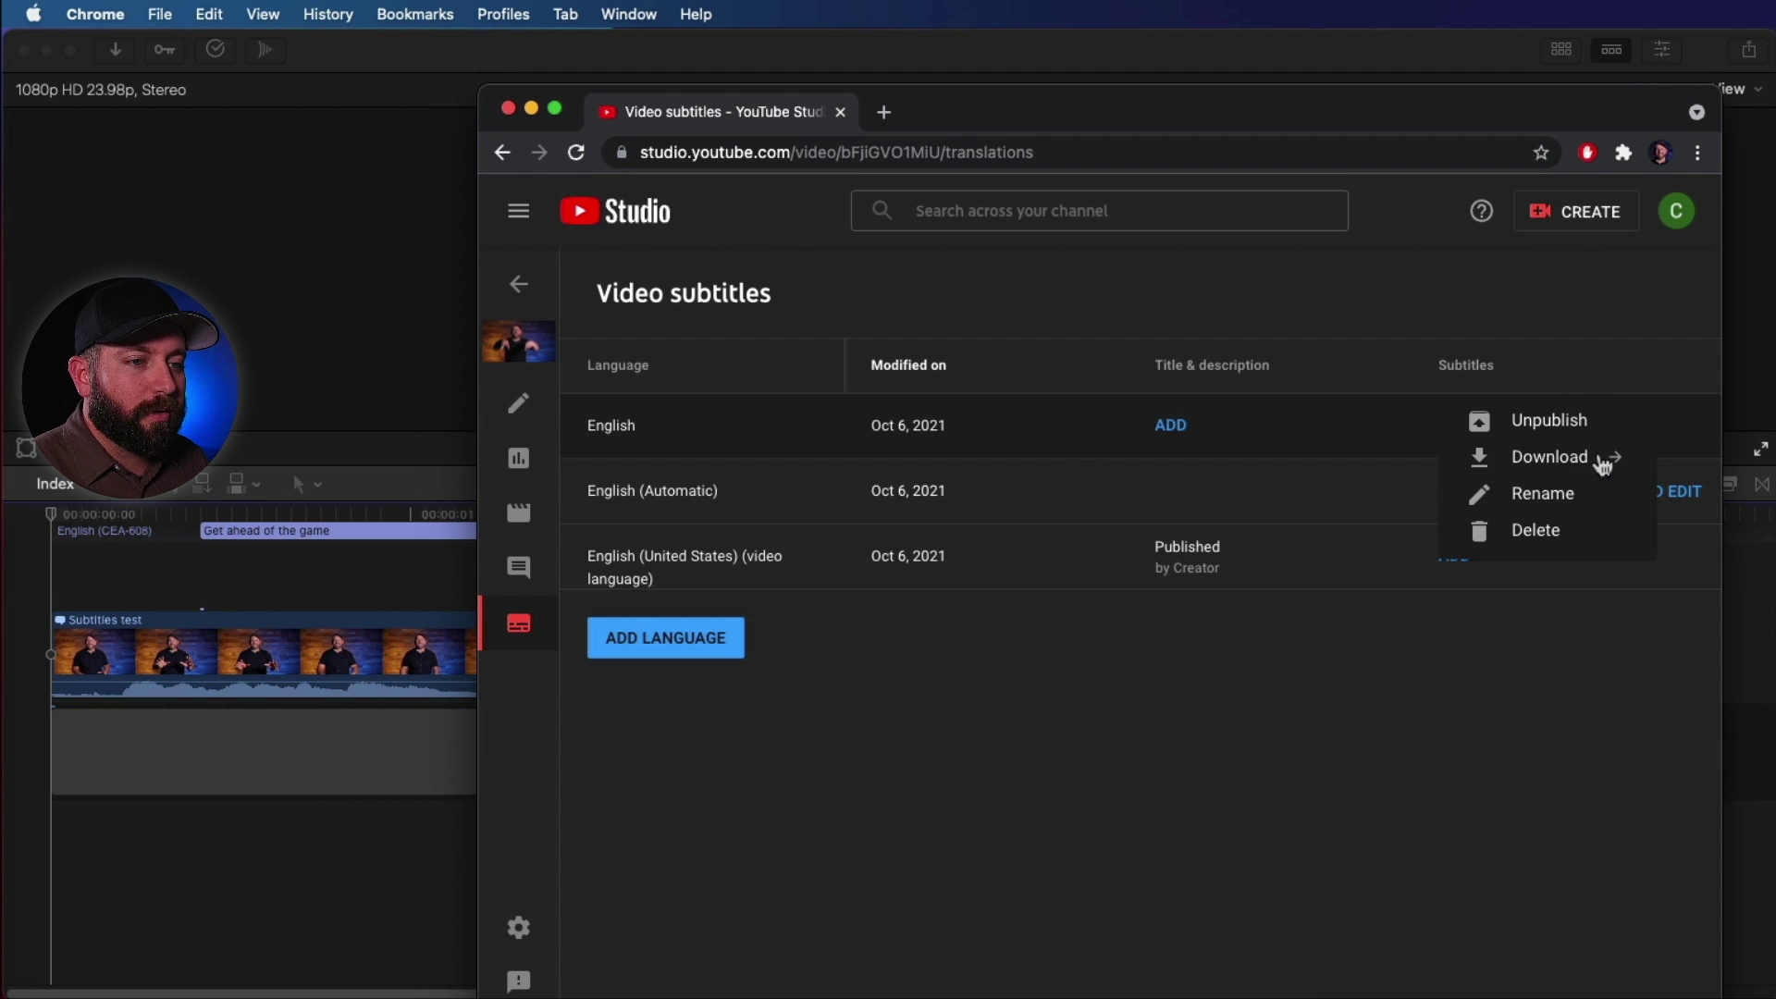
{"action": "left_click", "coordinate": [1534, 463]}
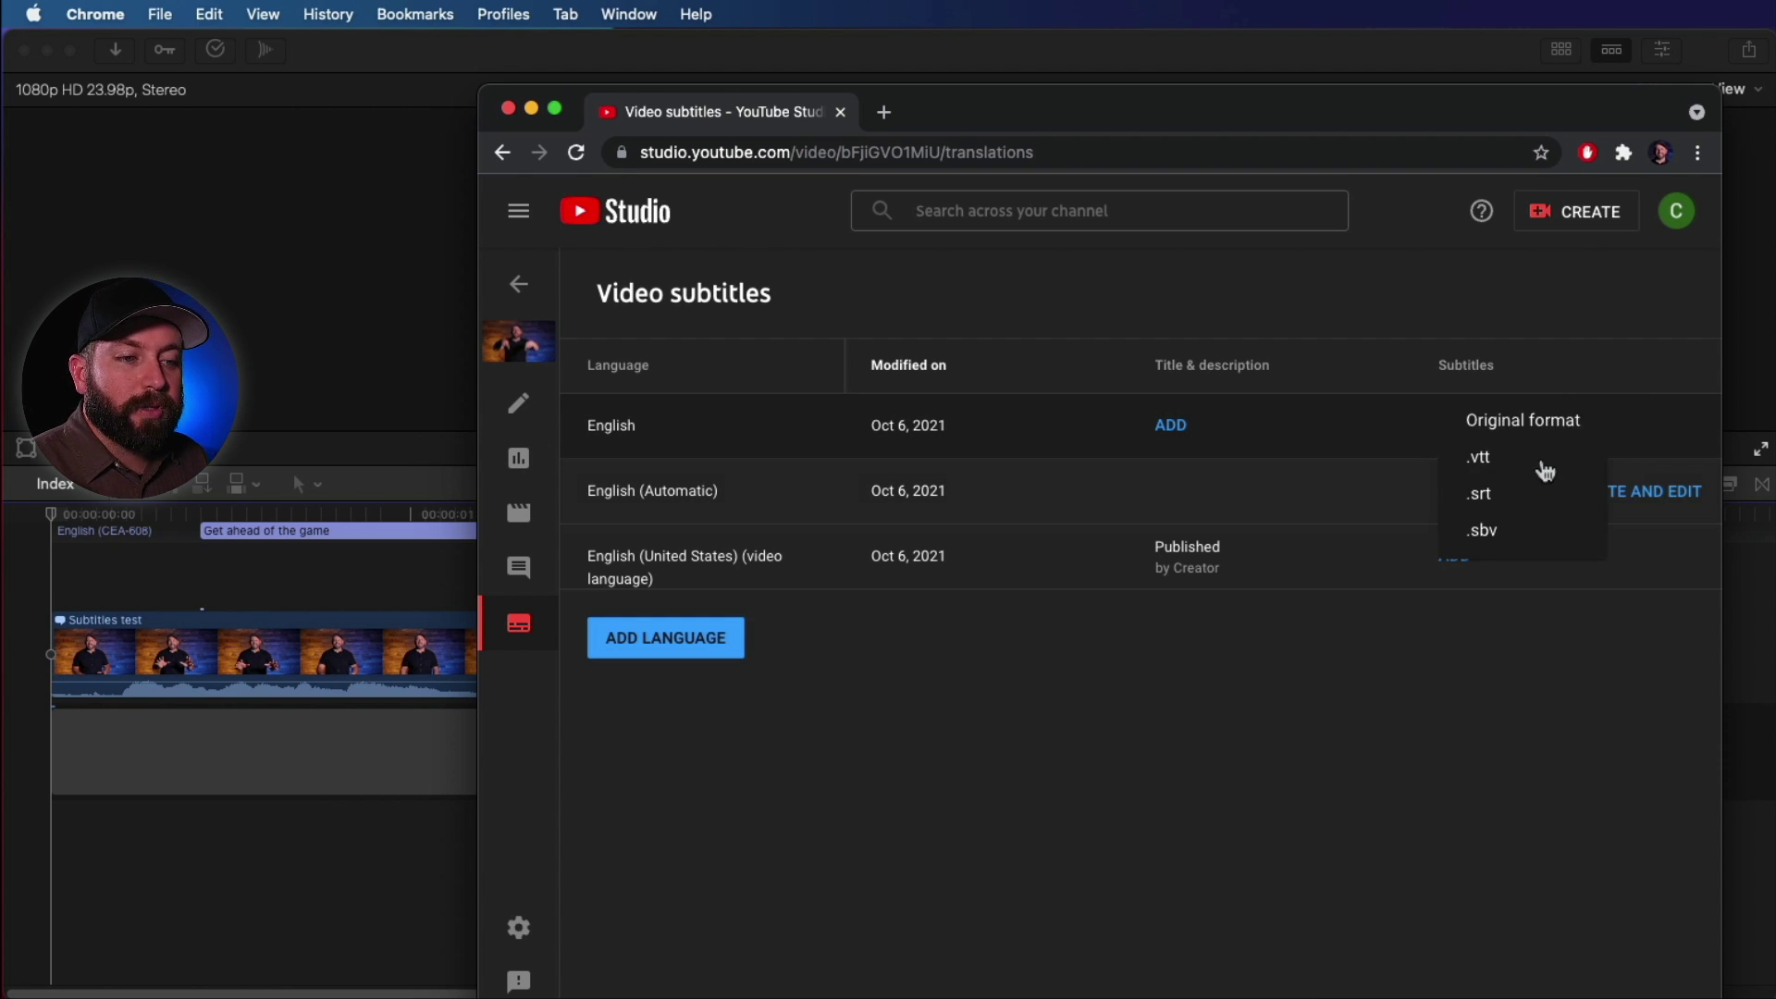
{"action": "left_click", "coordinate": [1482, 499]}
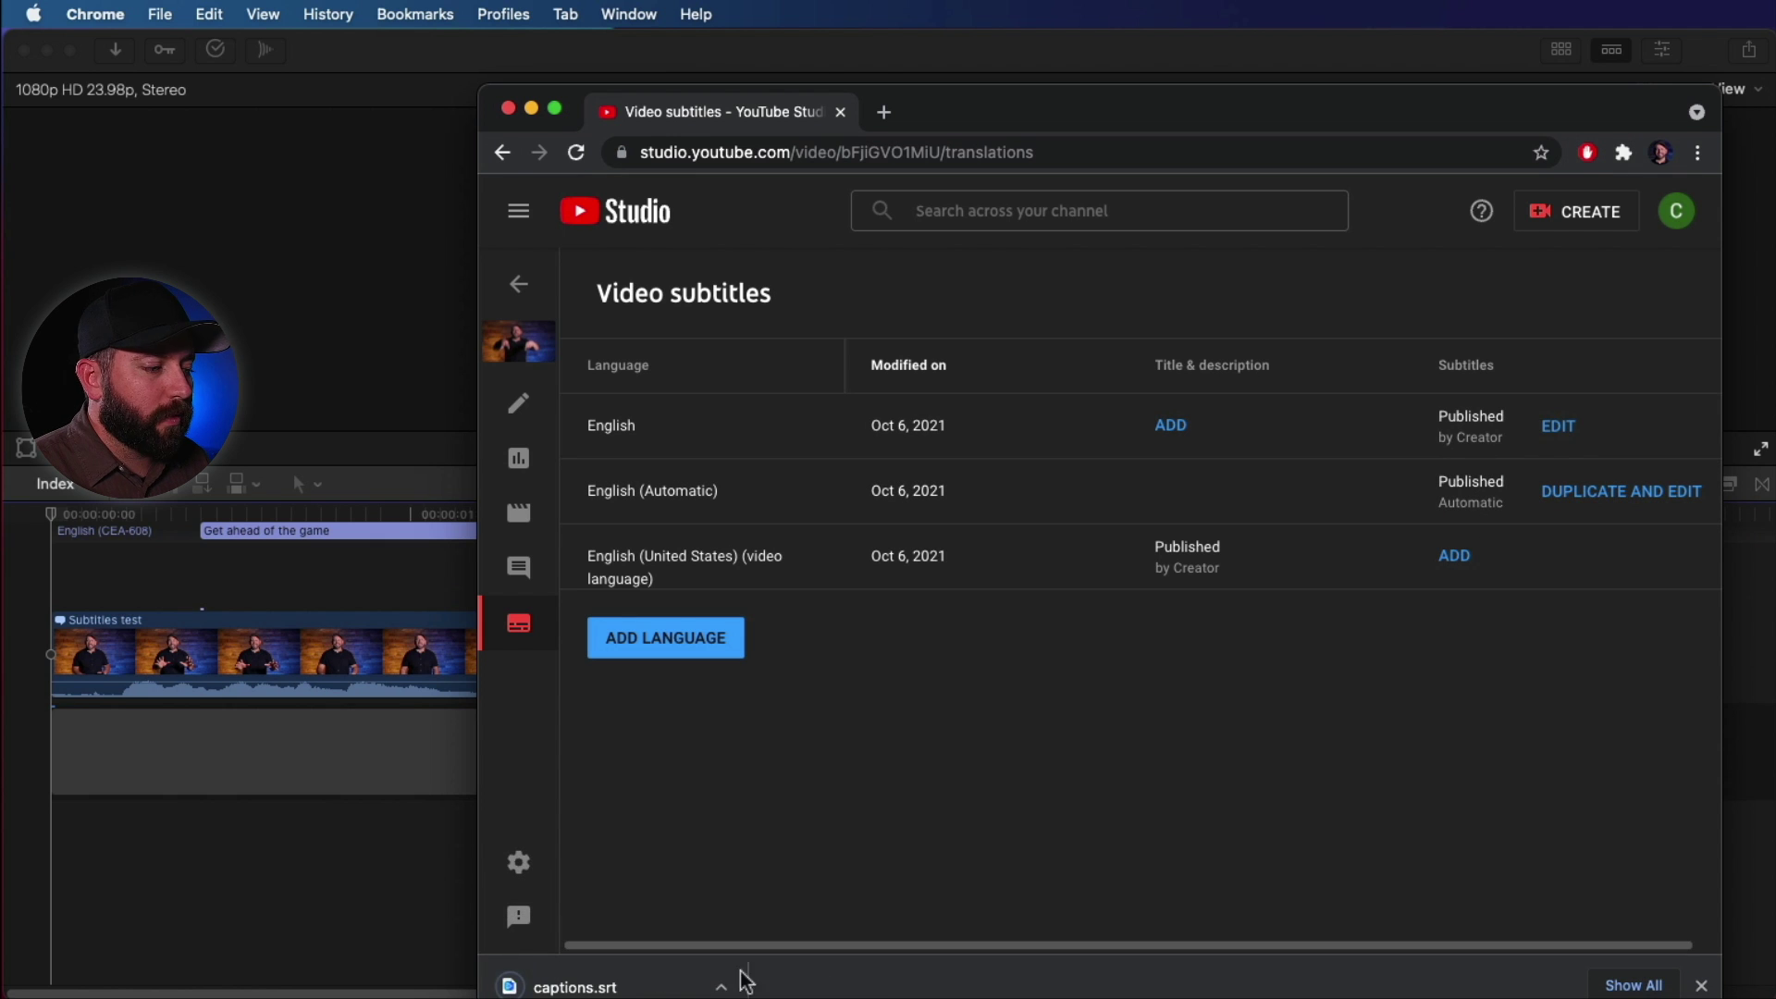
{"action": "left_click", "coordinate": [352, 918]}
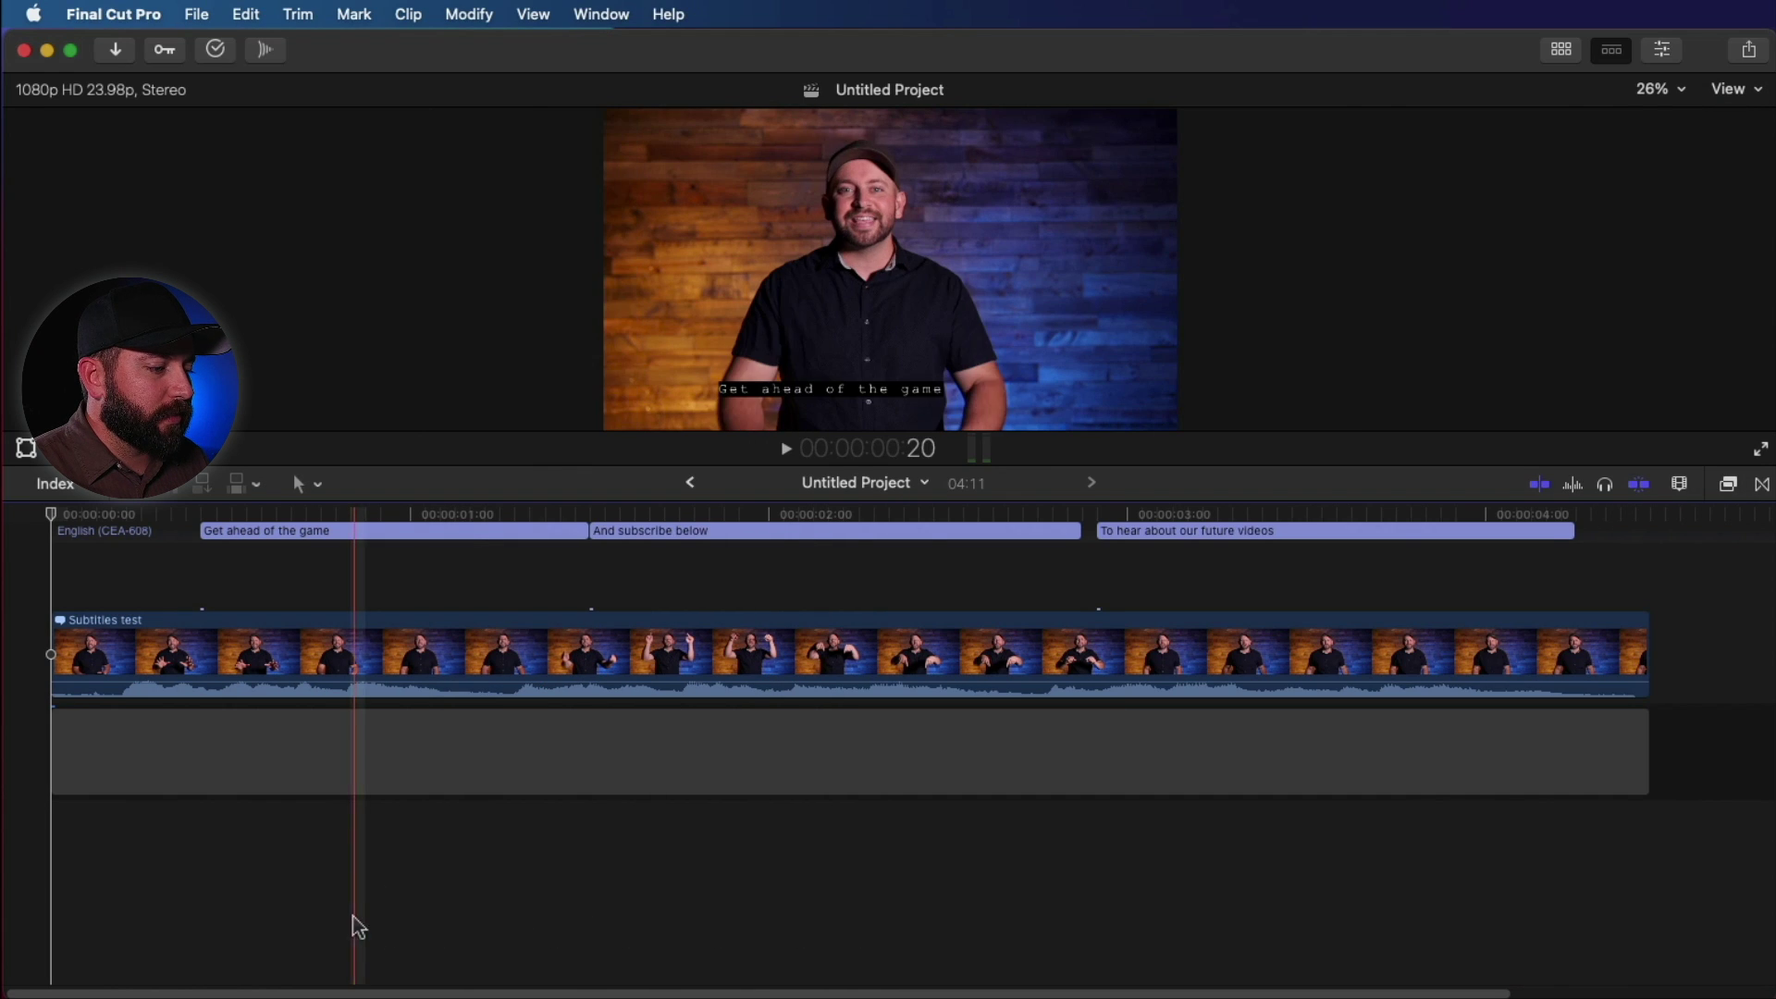
Import captions.srt from Downloads and split its long caption at the playhead after 'subscribe'
{"action": "left_click", "coordinate": [198, 16]}
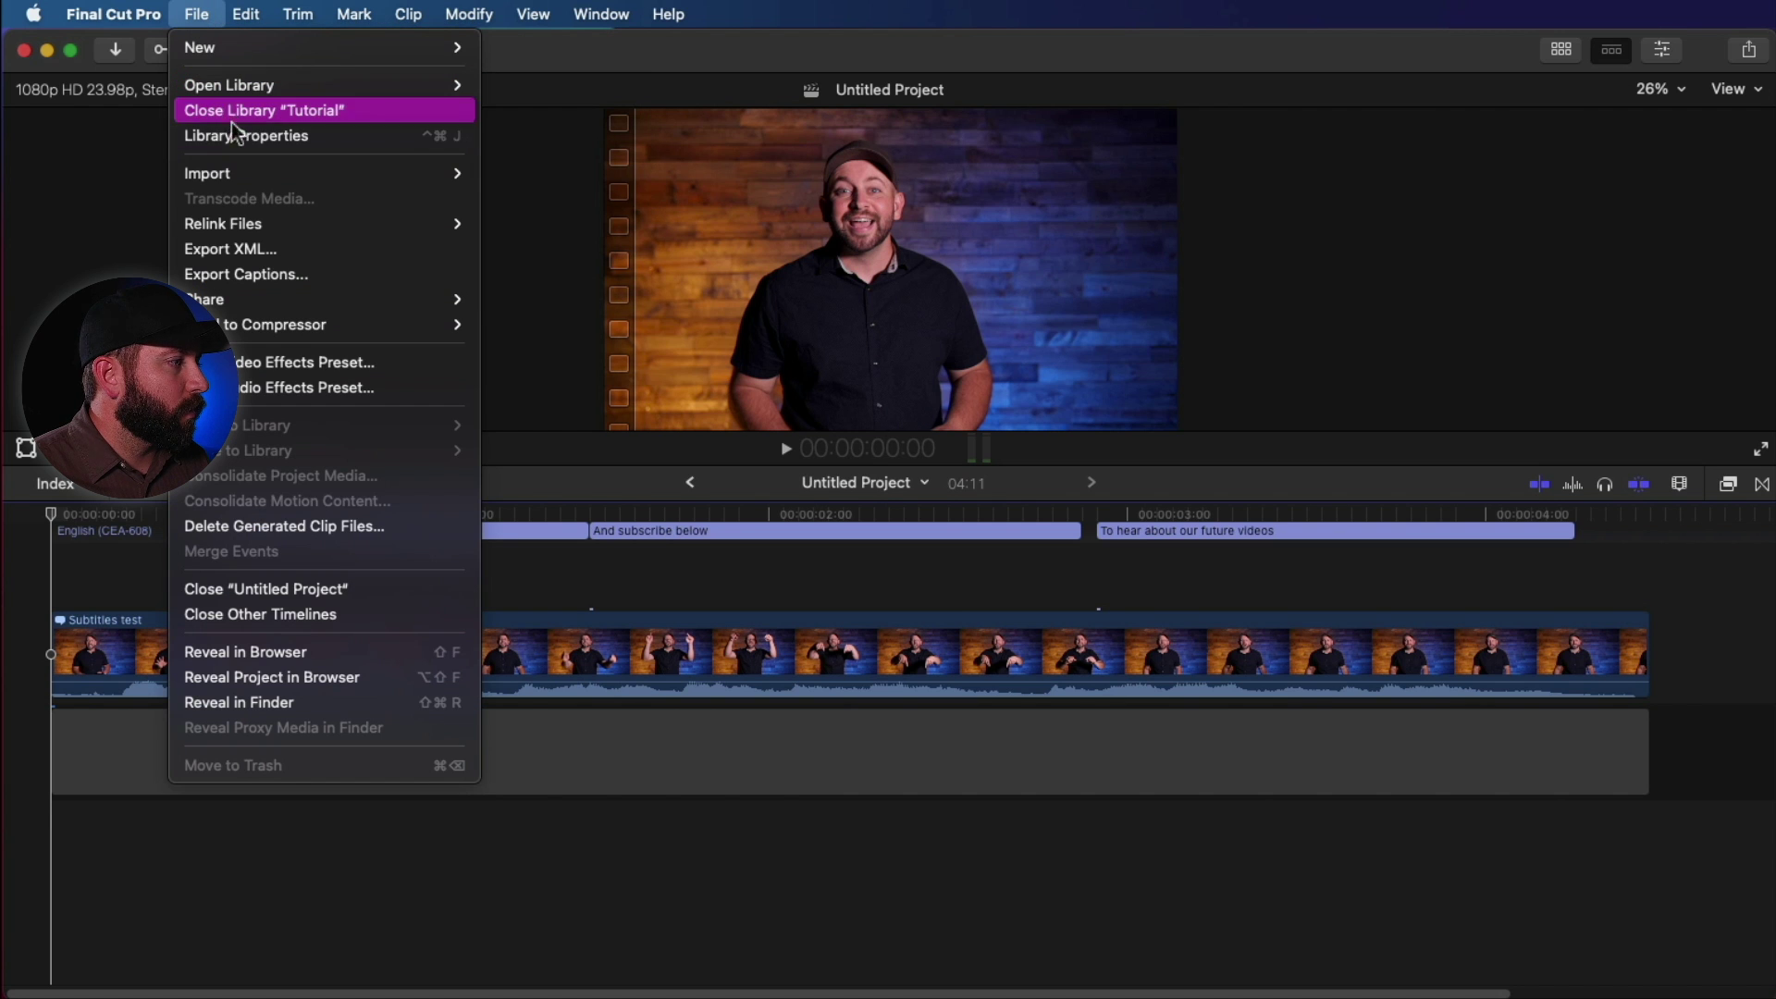
{"action": "mouse_move", "coordinate": [252, 172]}
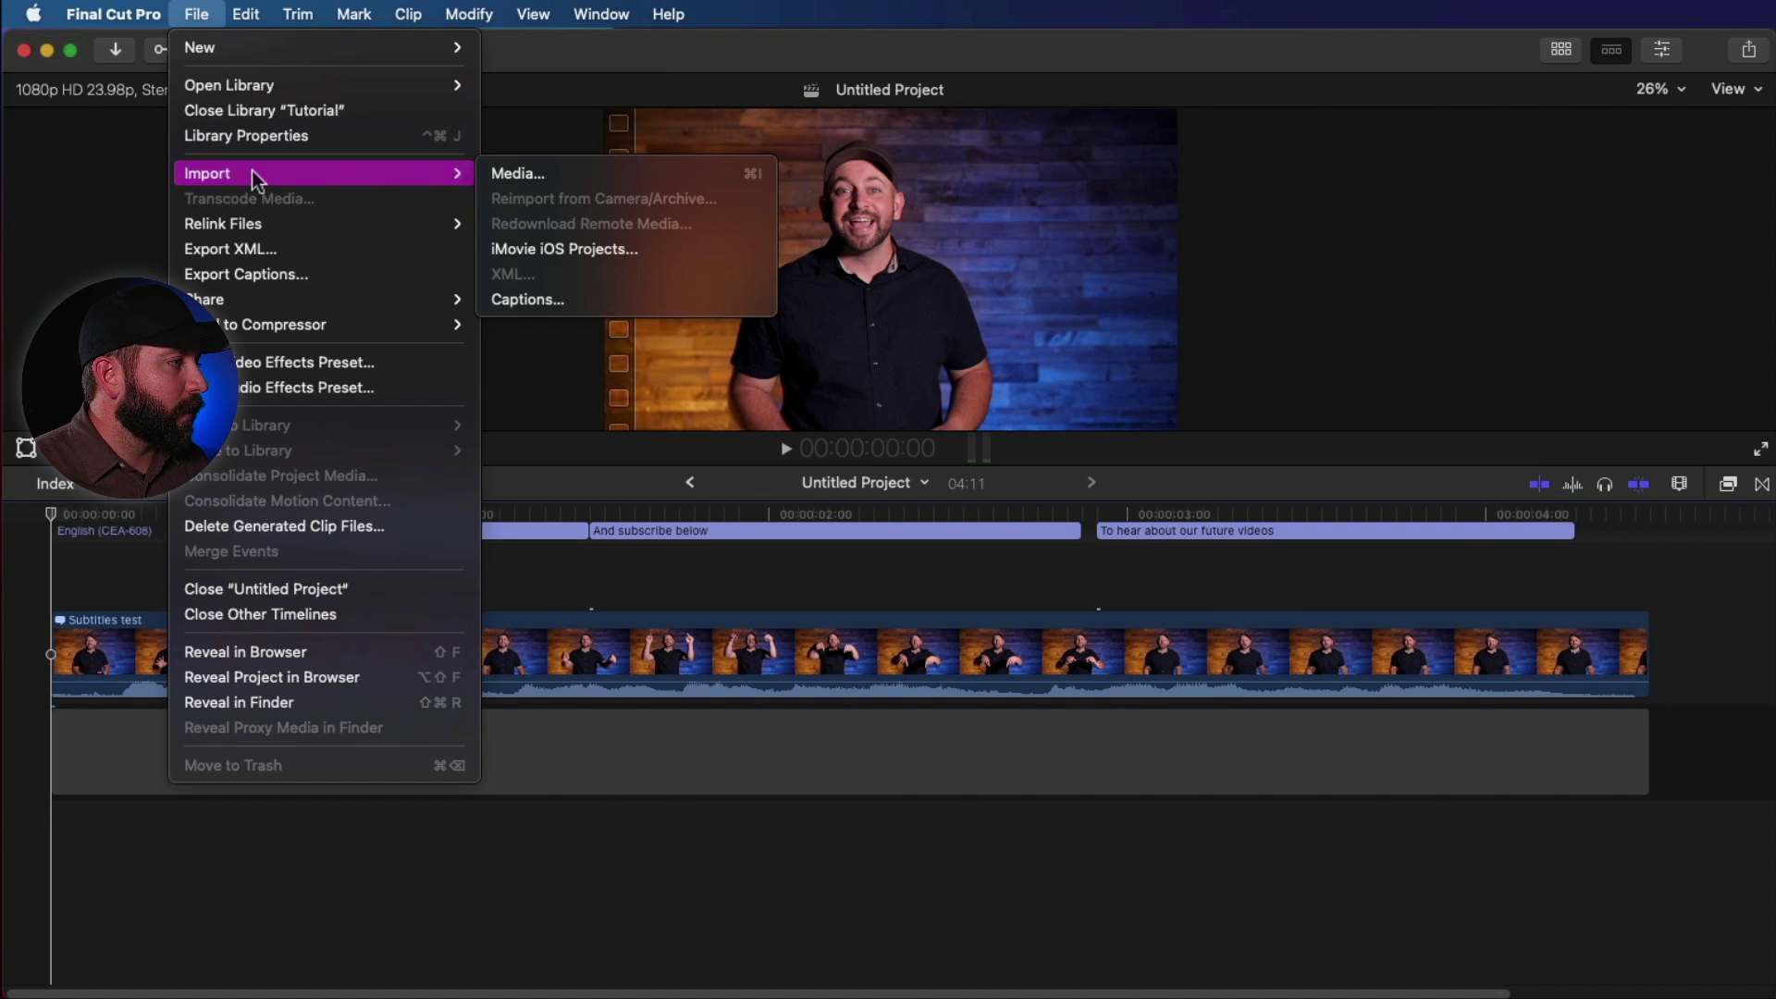
{"action": "left_click", "coordinate": [520, 299]}
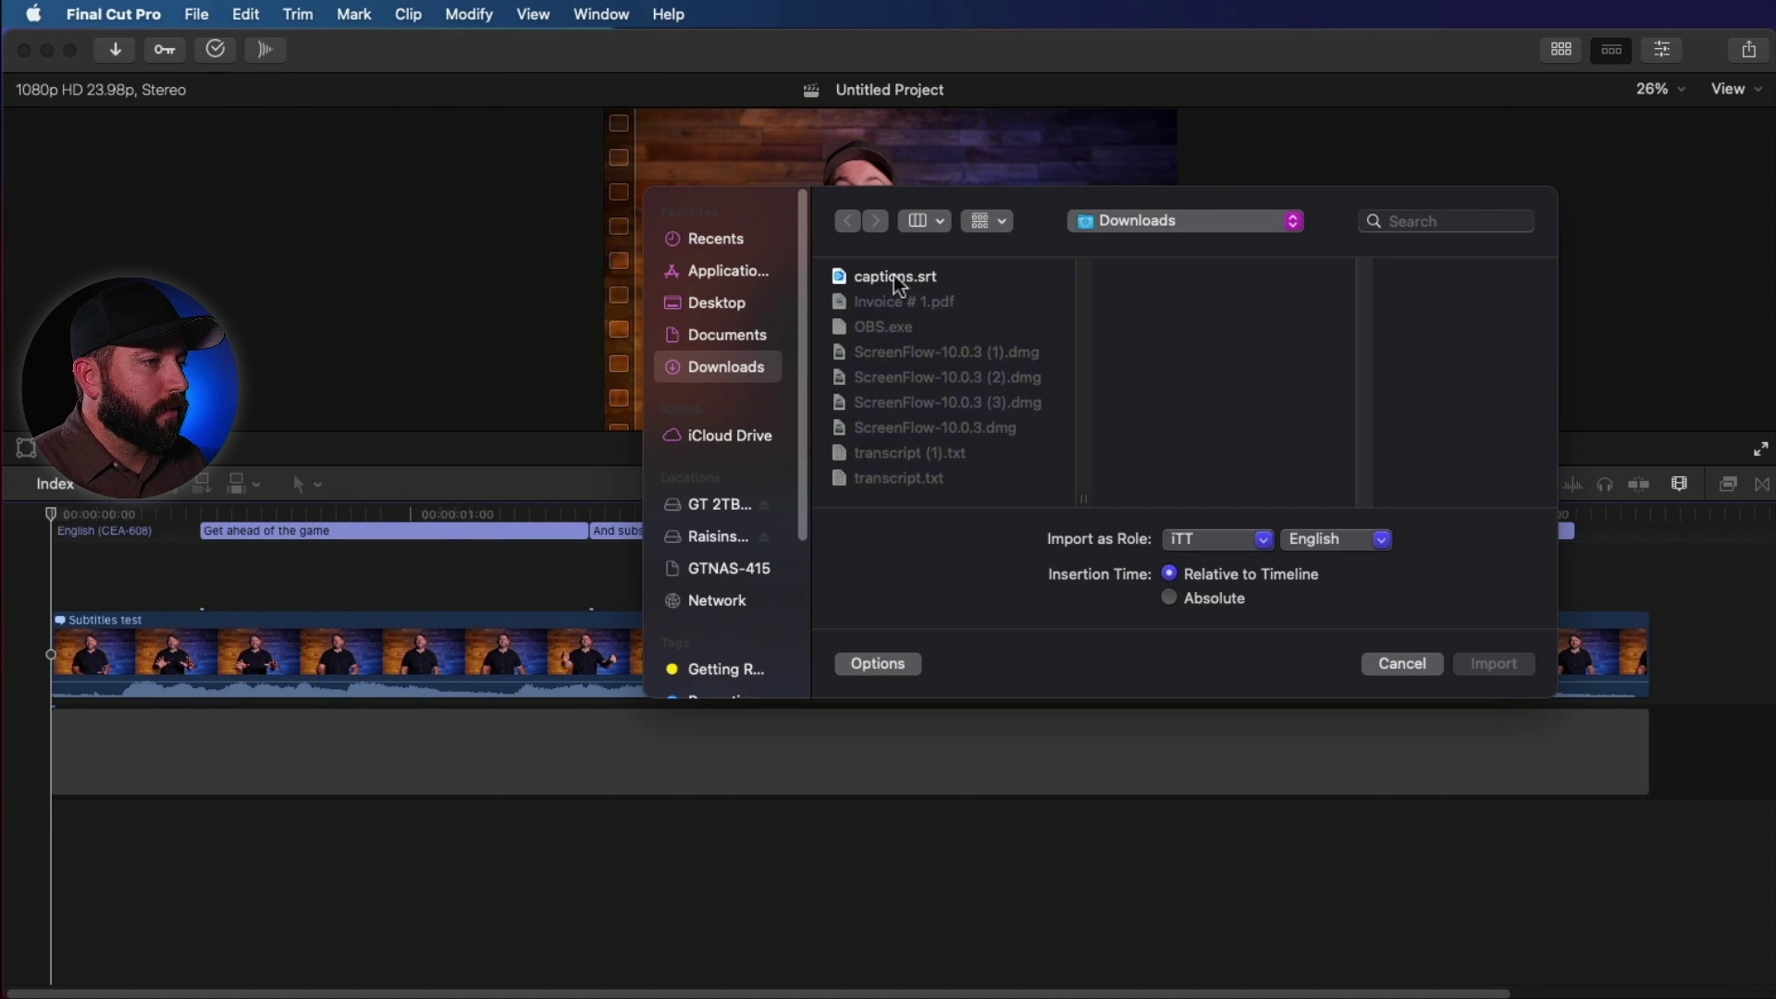
{"action": "left_click", "coordinate": [882, 279]}
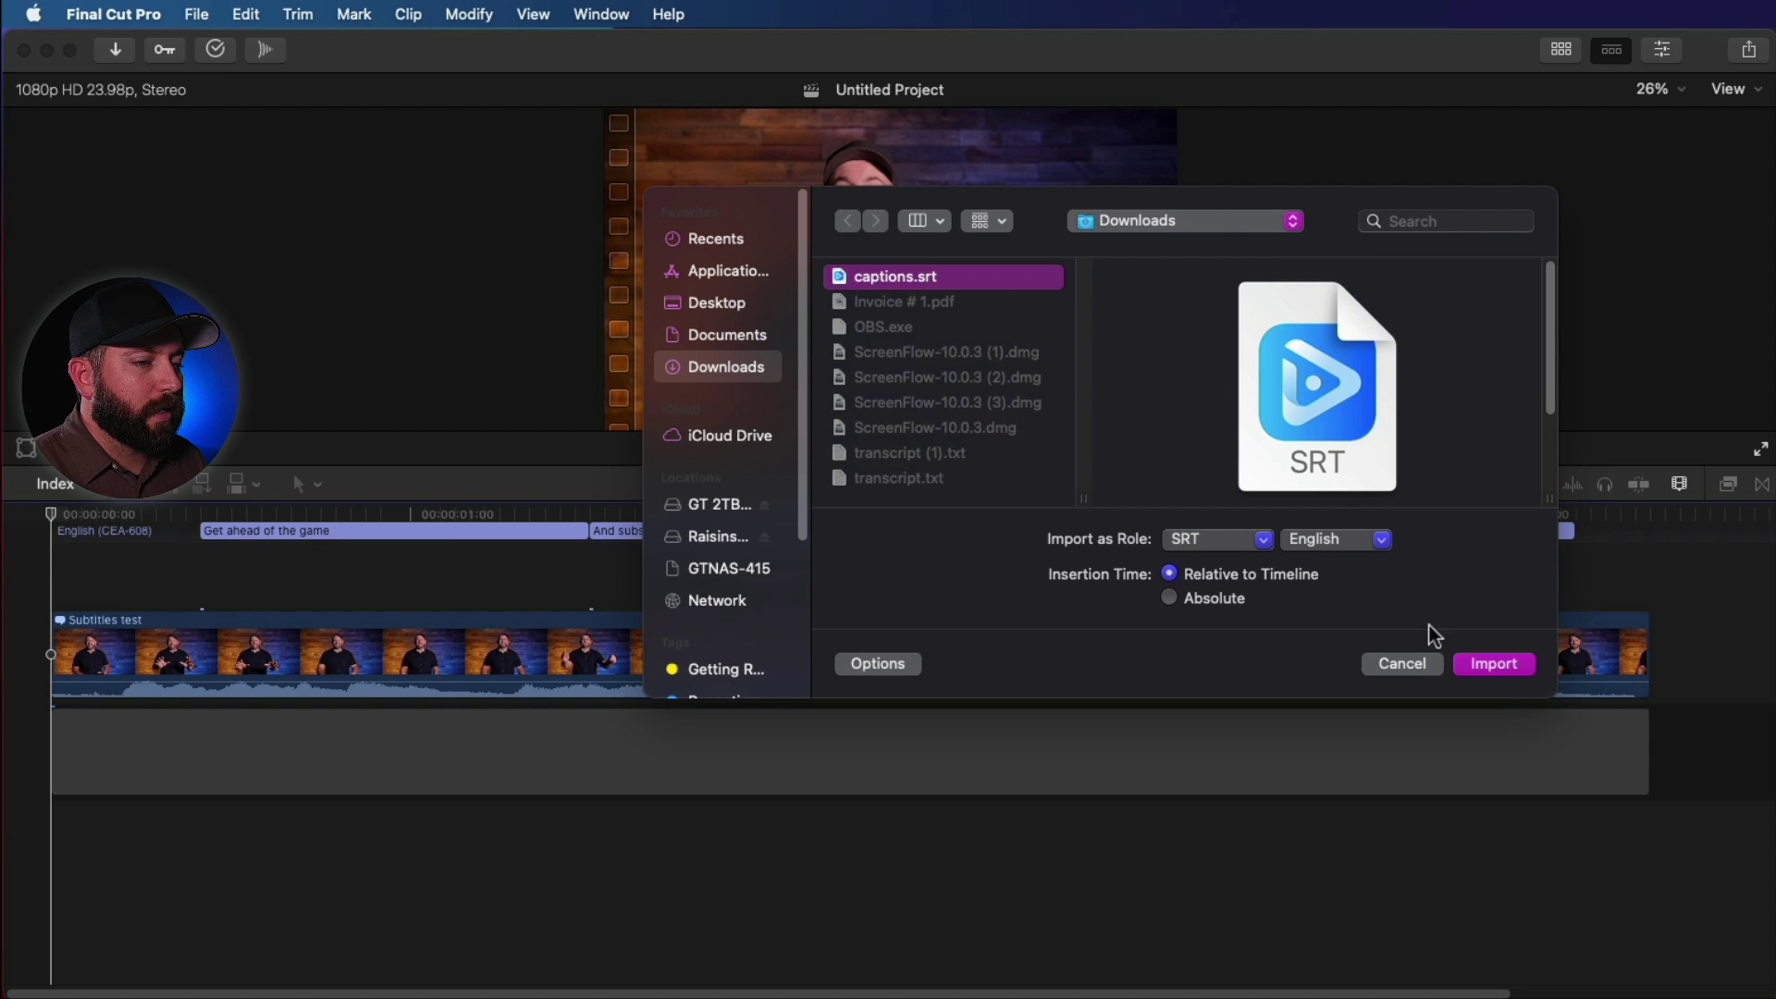
{"action": "left_click", "coordinate": [1491, 665]}
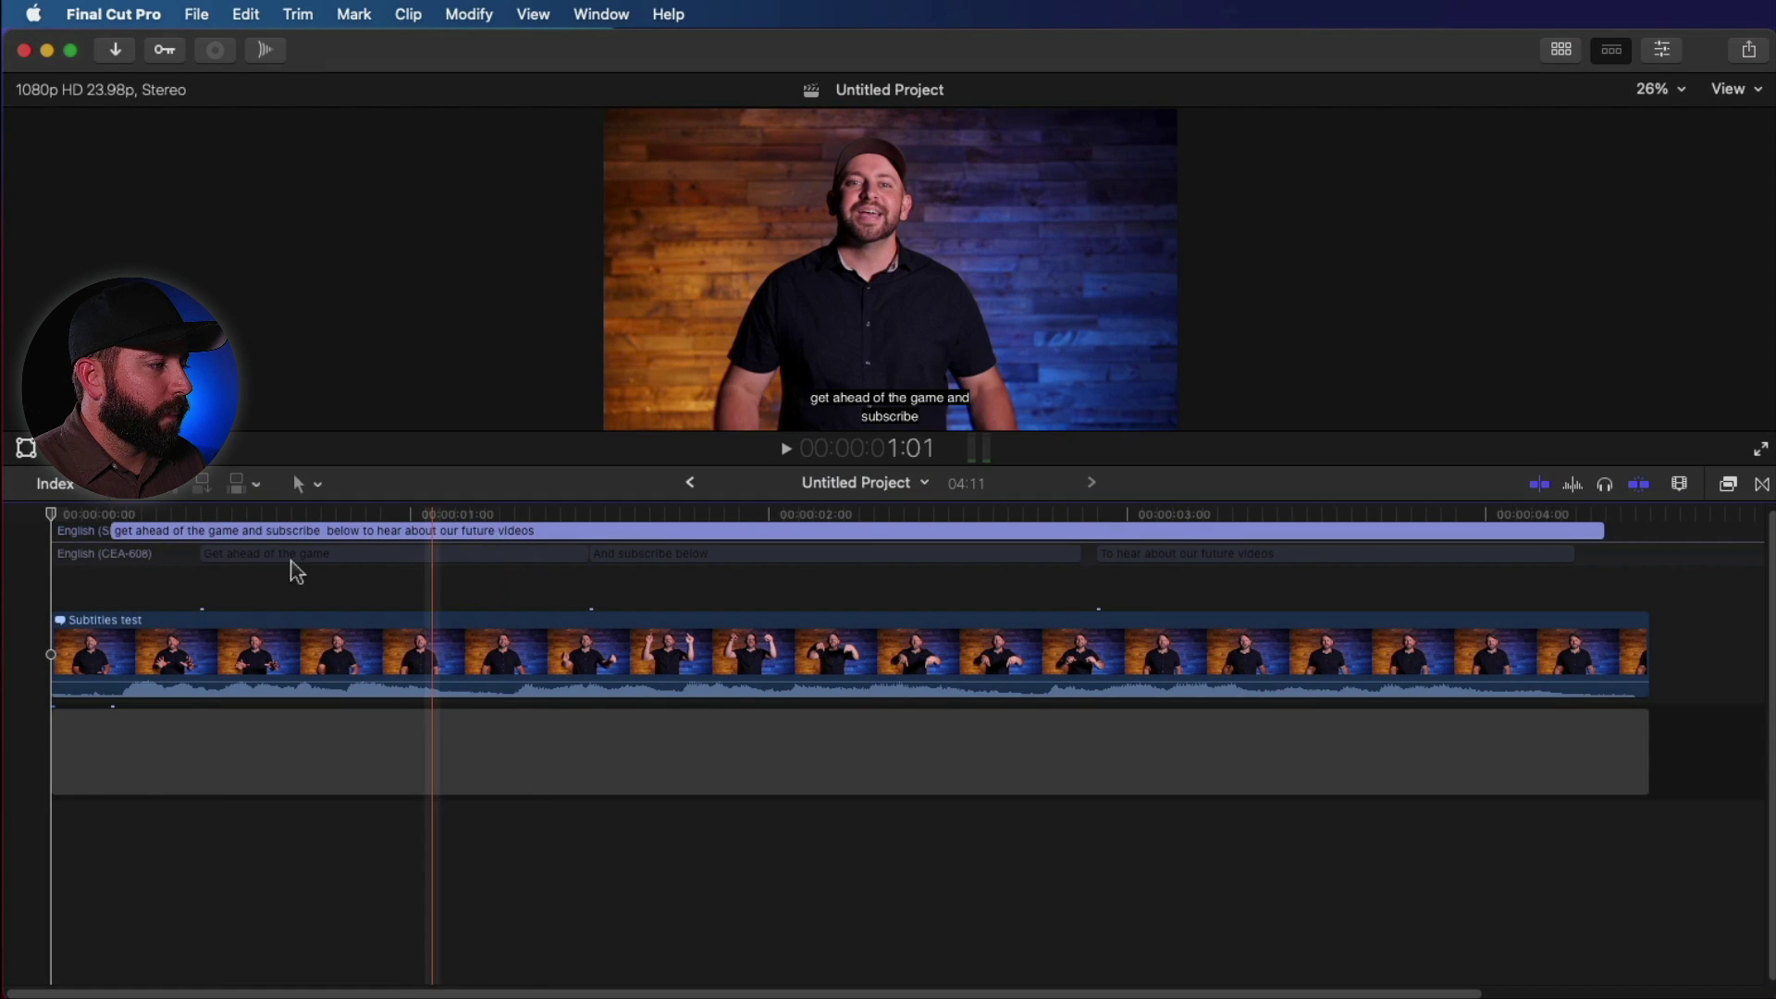
{"action": "left_click", "coordinate": [413, 531]}
{"action": "key", "text": "ctrl+alt+super+s"}
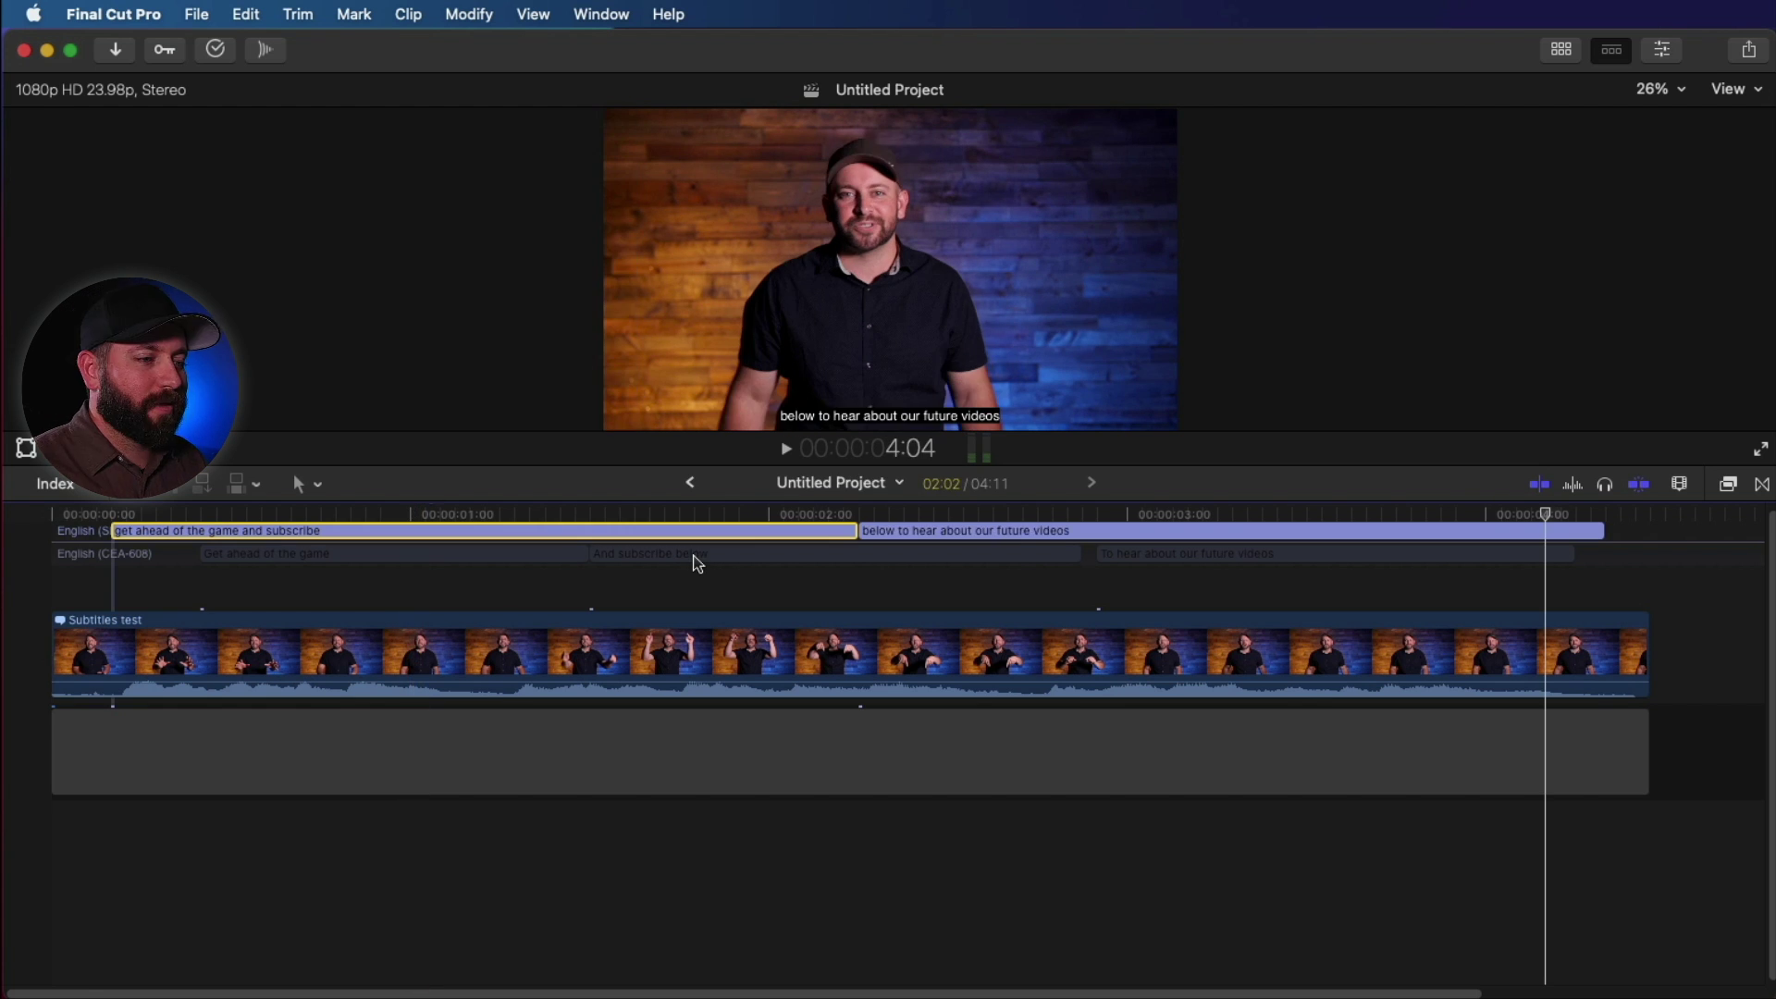